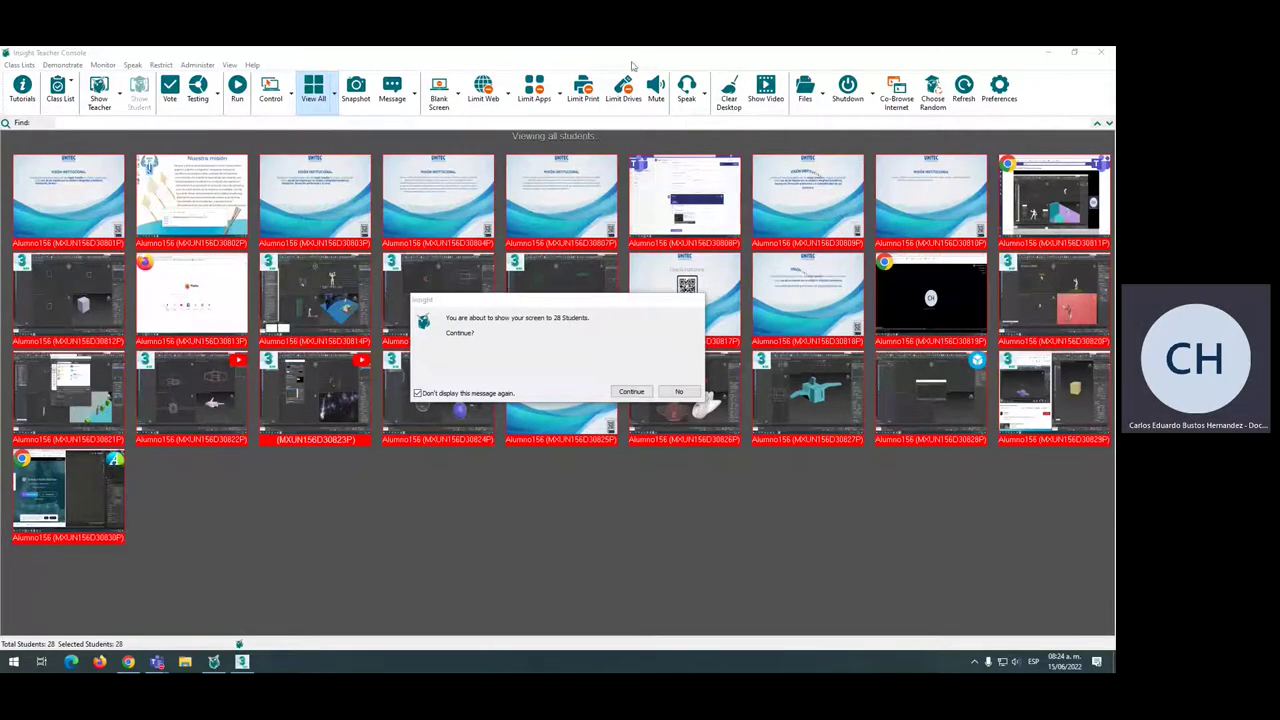
Confirm sharing the screen with all 28 students
left_click(633, 393)
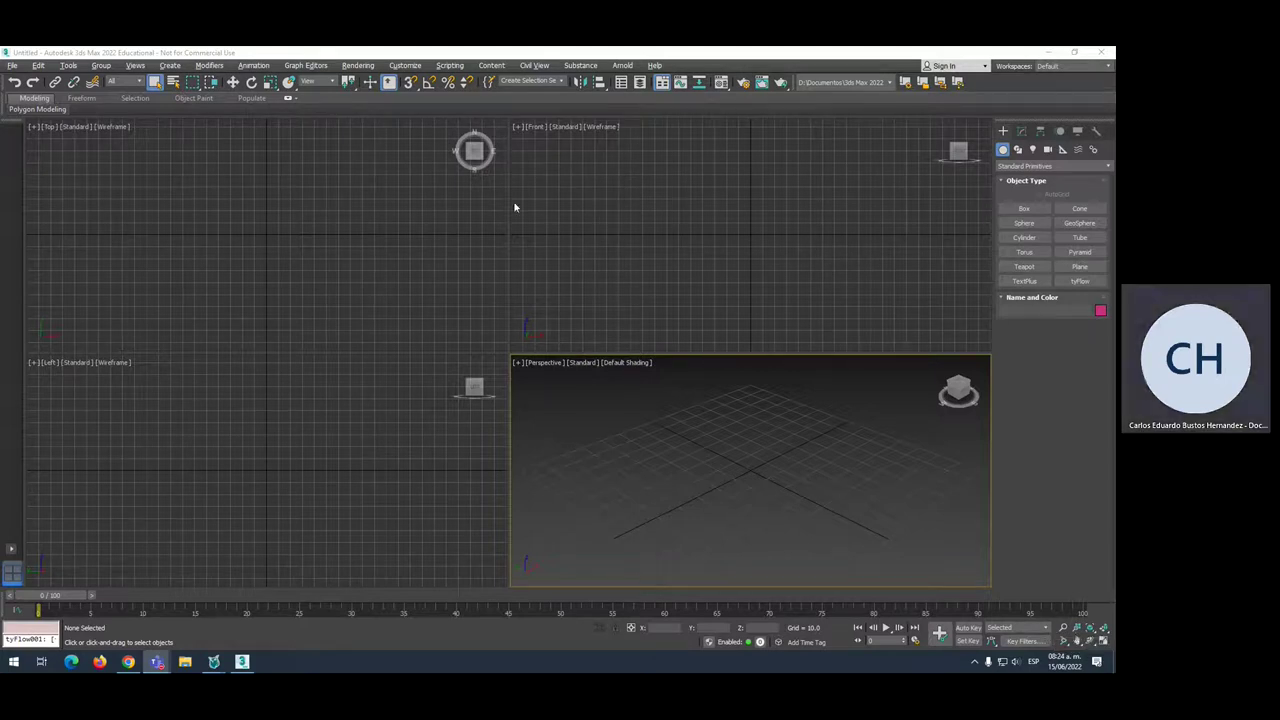
Draw a roughly 25-unit cube, Box001, in the perspective view
left_click(322, 208)
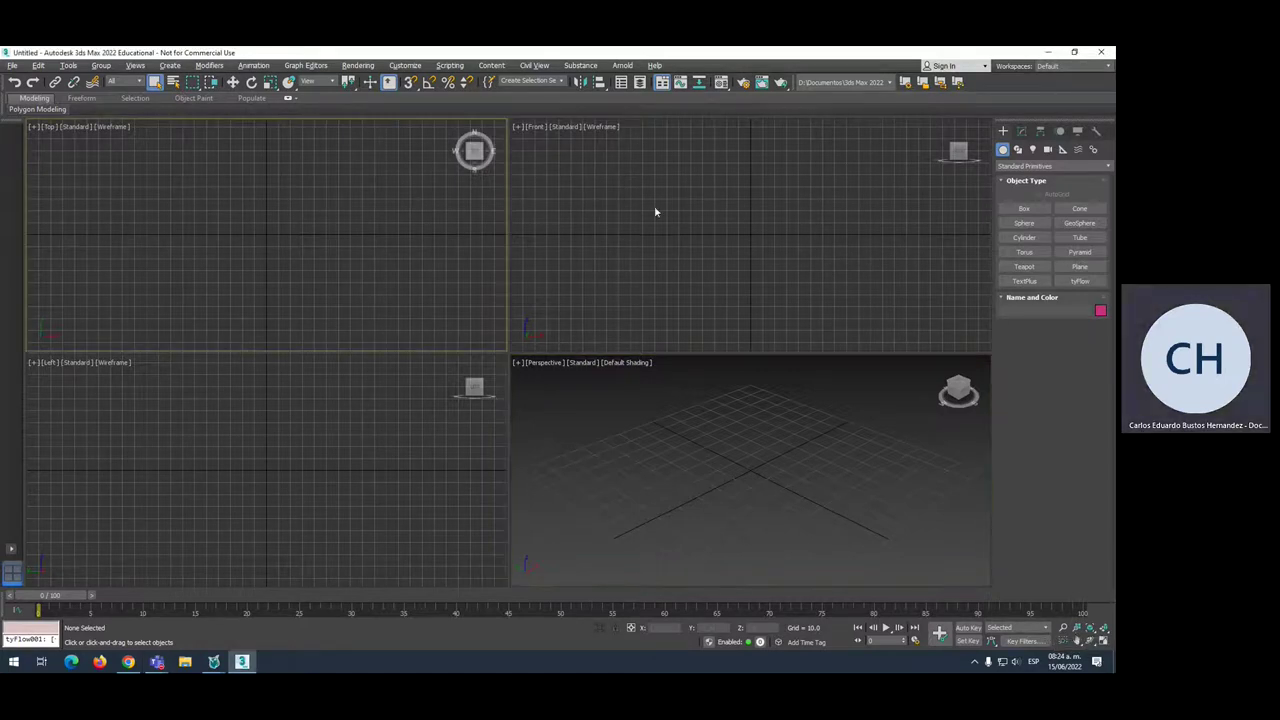
left_click(1024, 208)
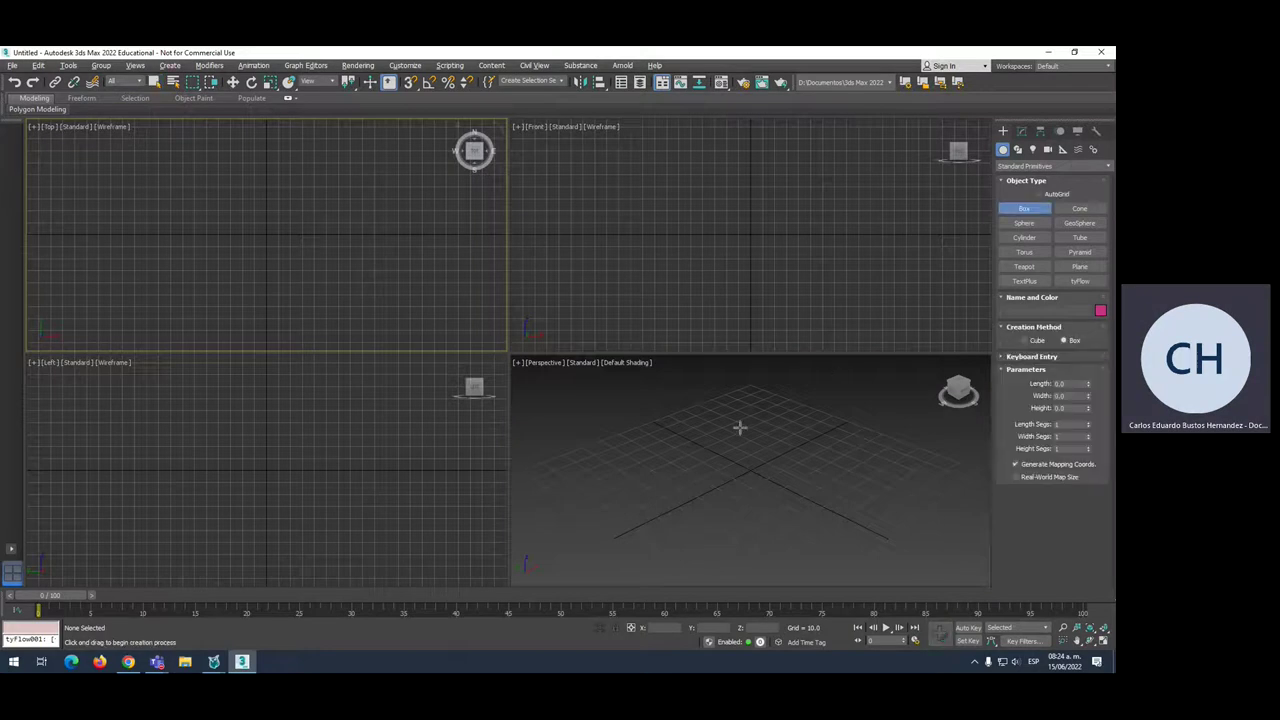
left_click_drag(736, 444, 736, 487)
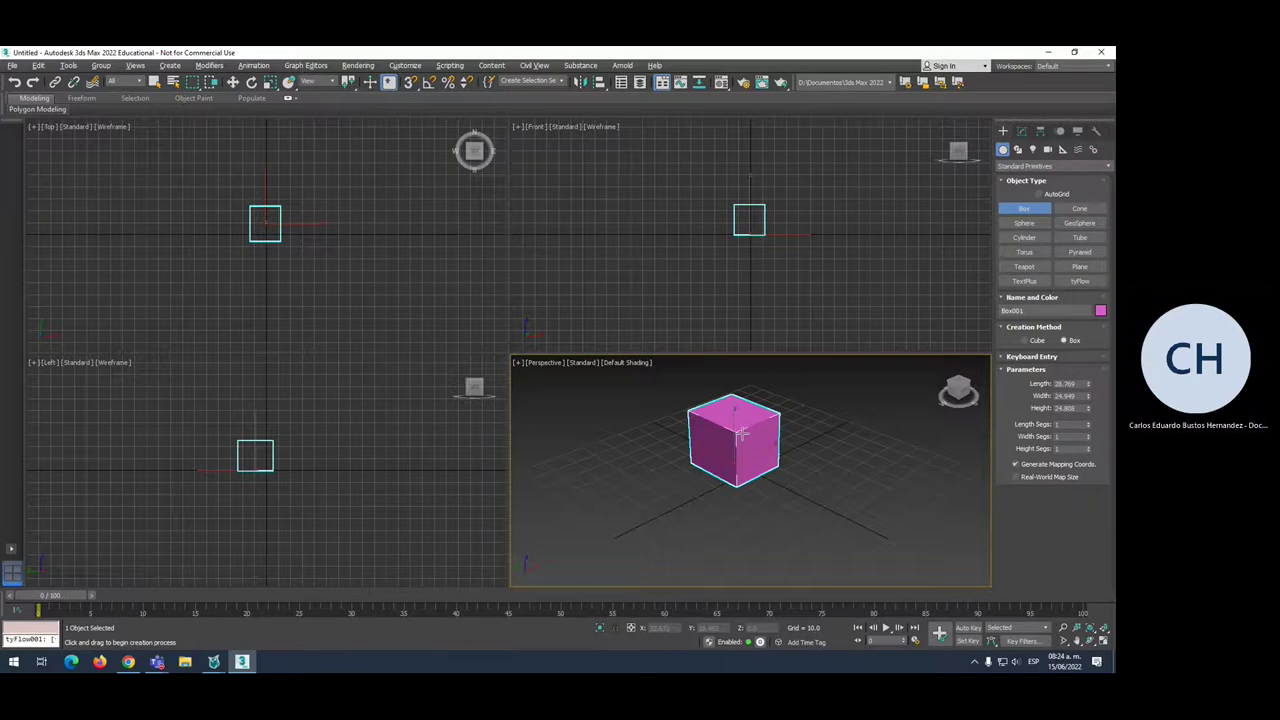
right_click(736, 465)
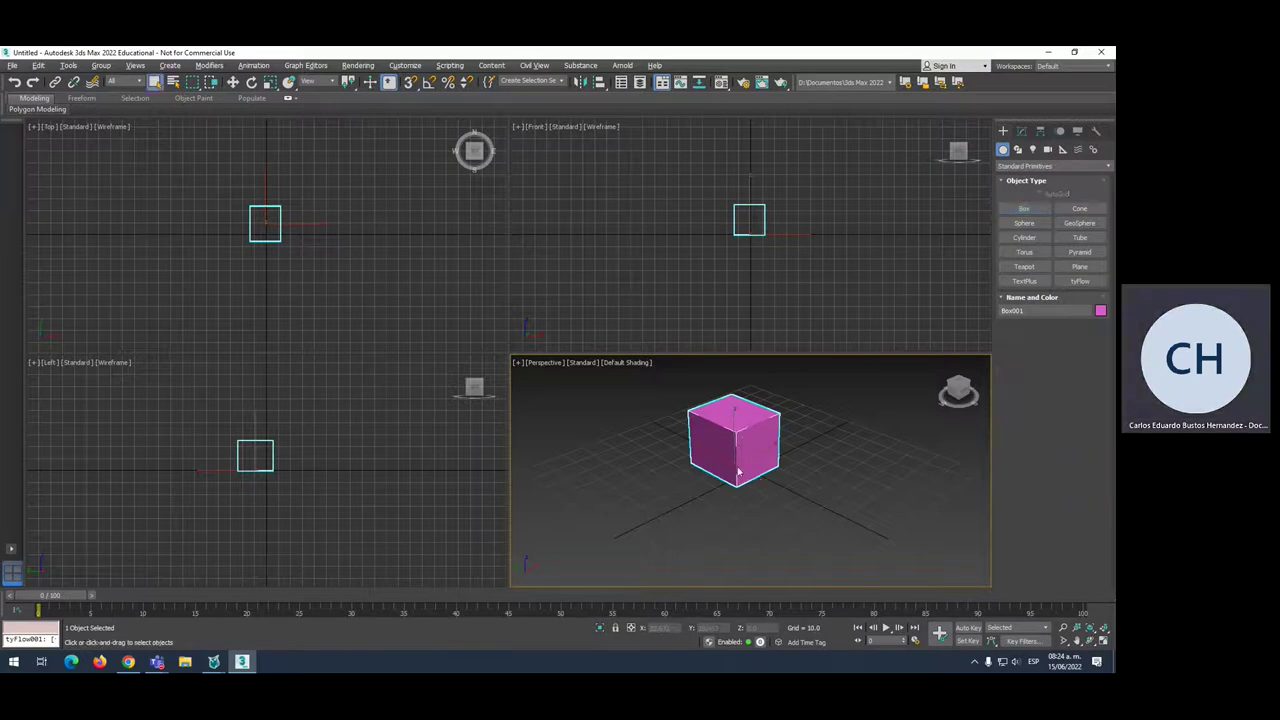
Convert the cube to an Editable Poly and display it with Edged Faces
right_click(738, 460)
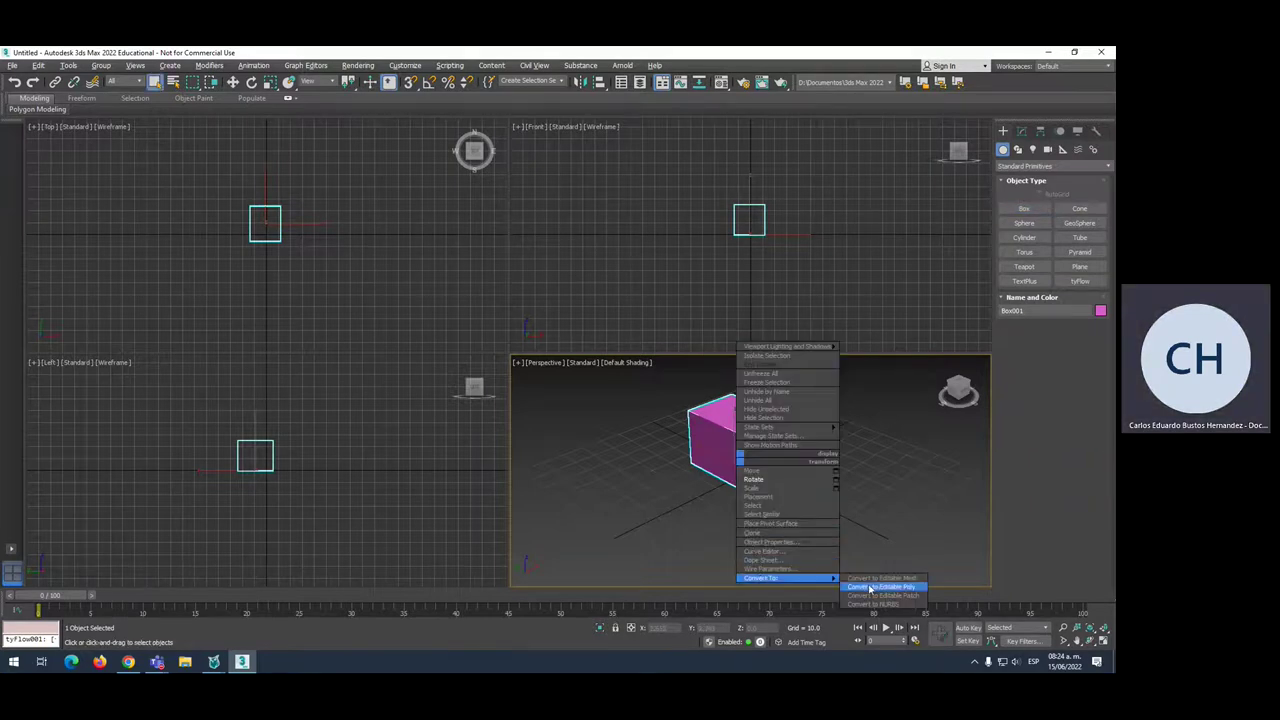
left_click(866, 587)
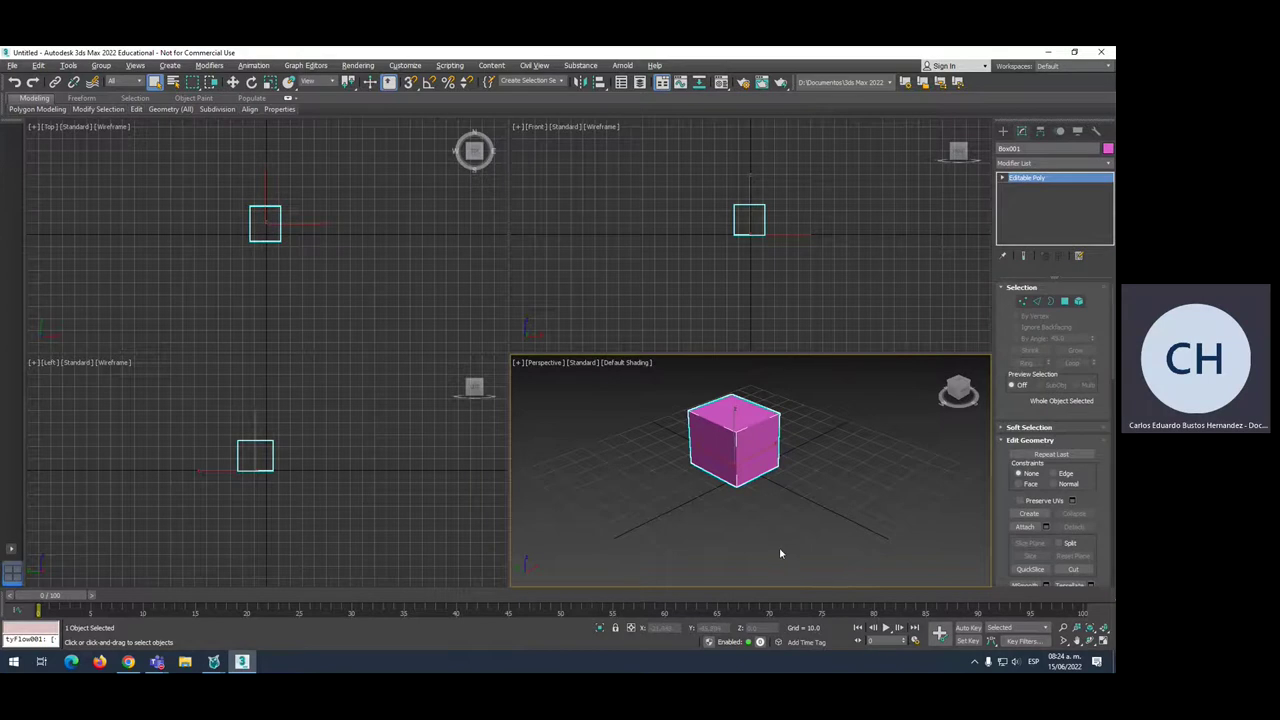
left_click(620, 363)
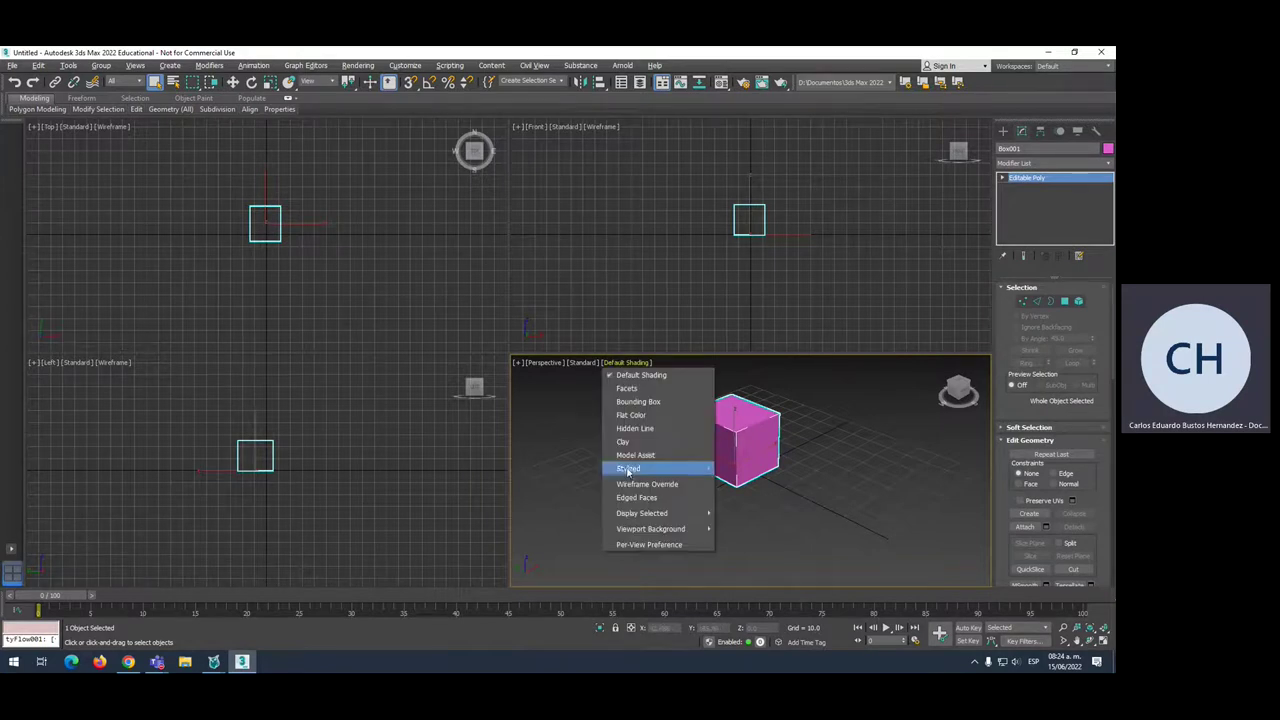
left_click(636, 498)
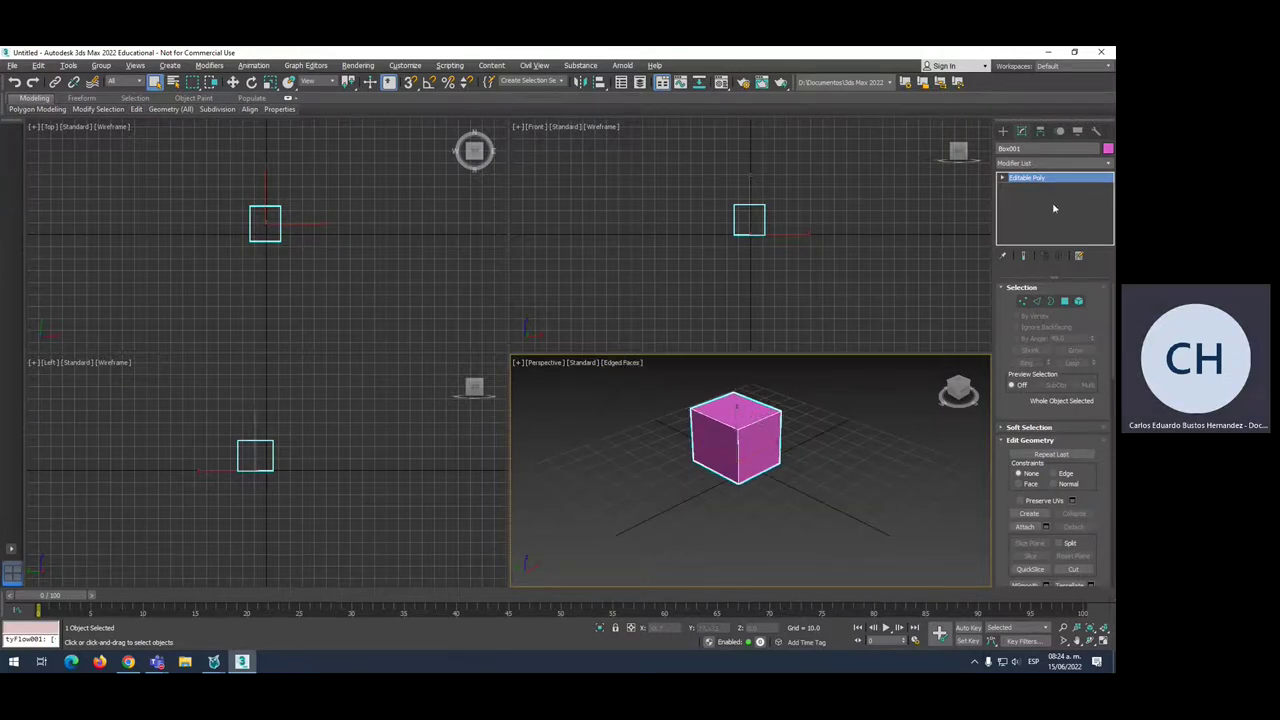
In Polygon mode, select the cube's two opposite side faces
left_click(1064, 301)
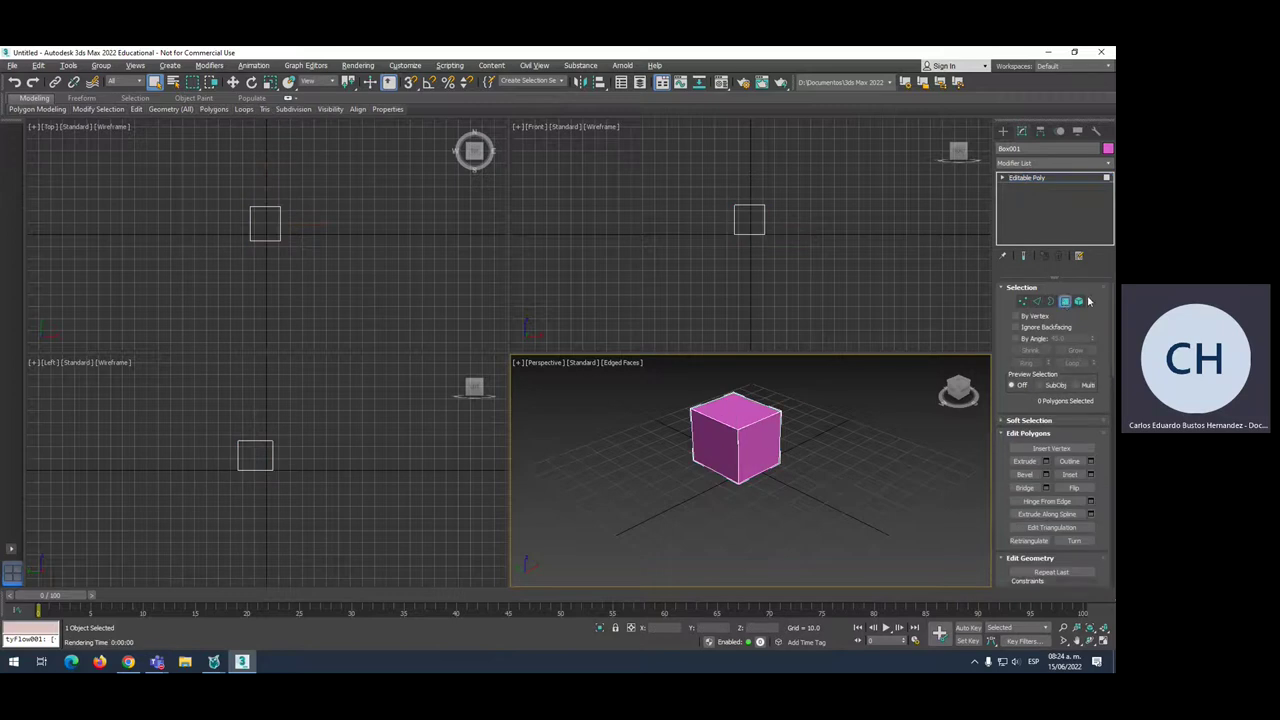
left_click(762, 437)
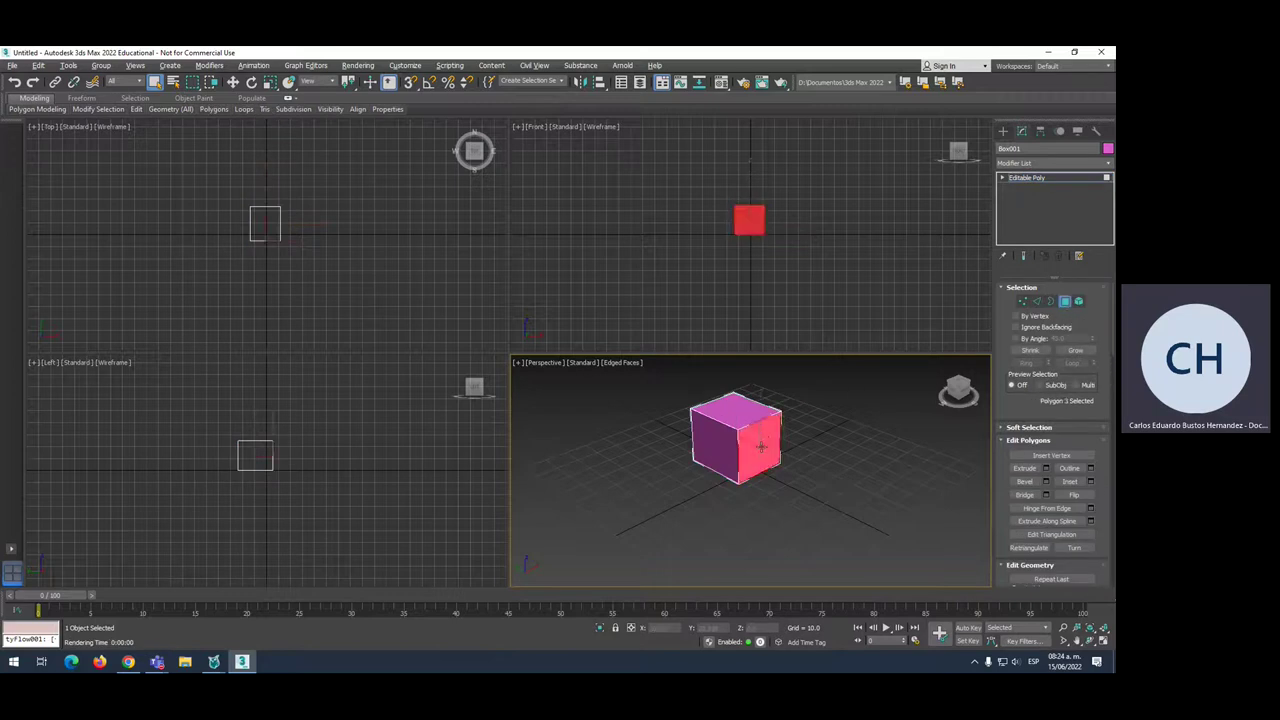
mouse_move(848, 388)
middle_mouse_down("alt")
mouse_move(791, 408)
mouse_move(906, 391)
middle_mouse_up("alt")
left_click_drag(945, 372, 927, 441)
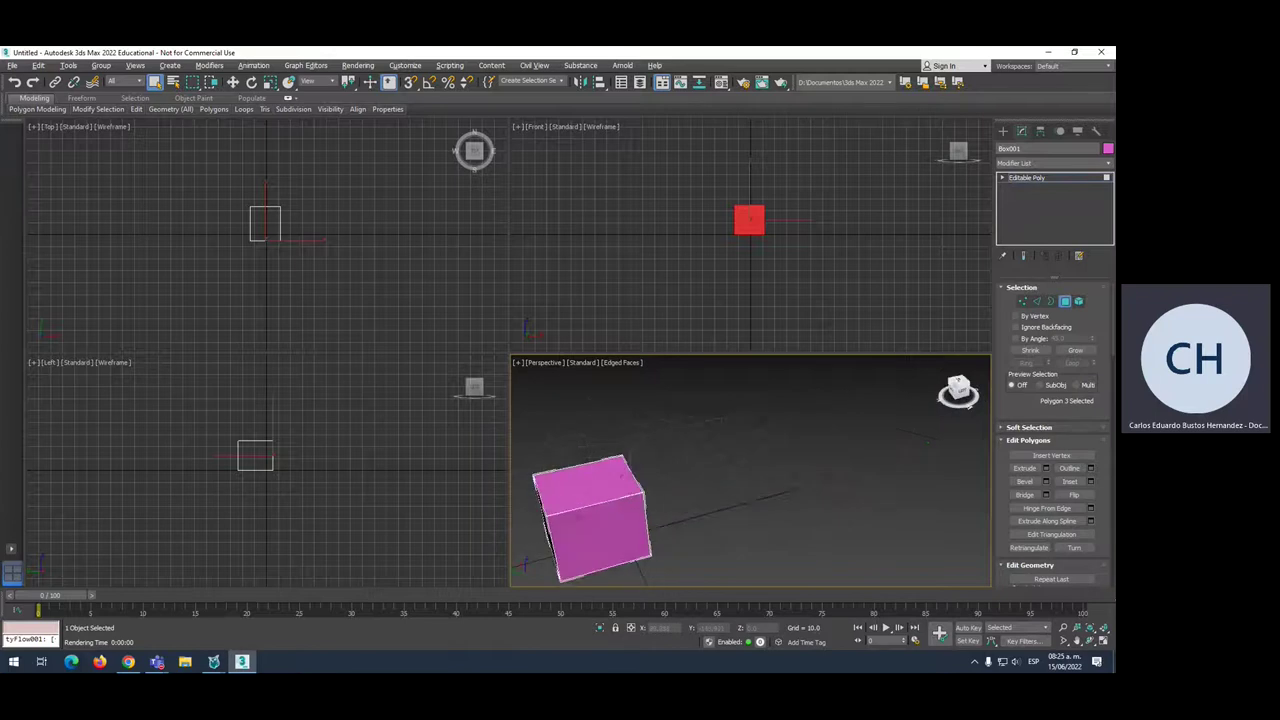
middle_click_drag(927, 441, 880, 415, "alt")
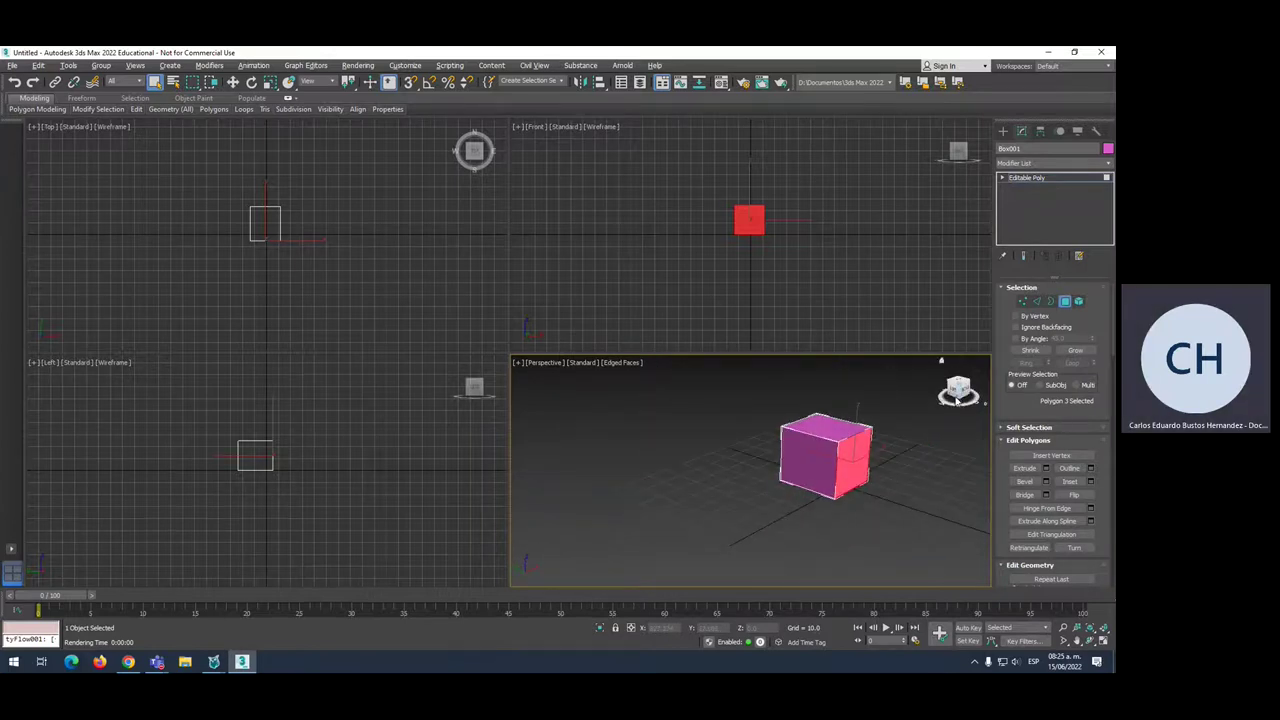
middle_click_drag(880, 415, 902, 464, "alt")
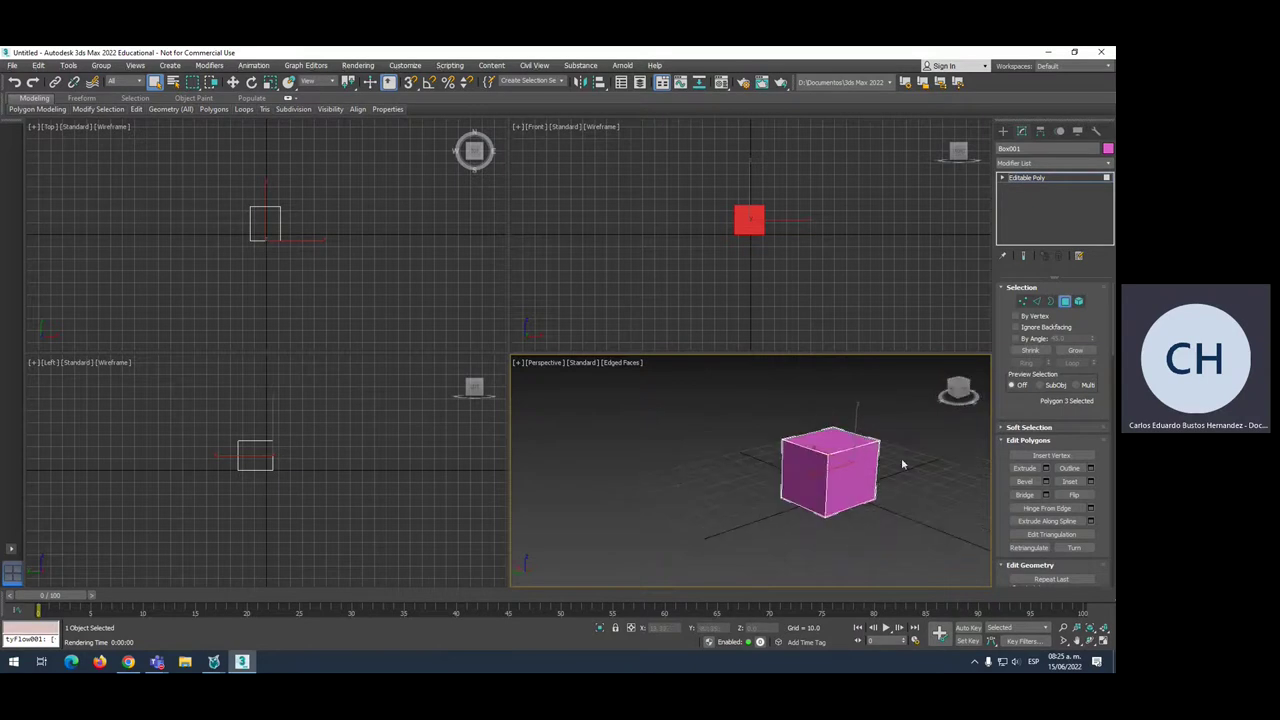
left_click(813, 473, "ctrl")
mouse_move(813, 473)
middle_mouse_down("alt")
mouse_move(911, 448)
mouse_move(836, 443)
middle_mouse_up("alt")
scroll(836, 443, "up", 2)
scroll(836, 443, "up", 2)
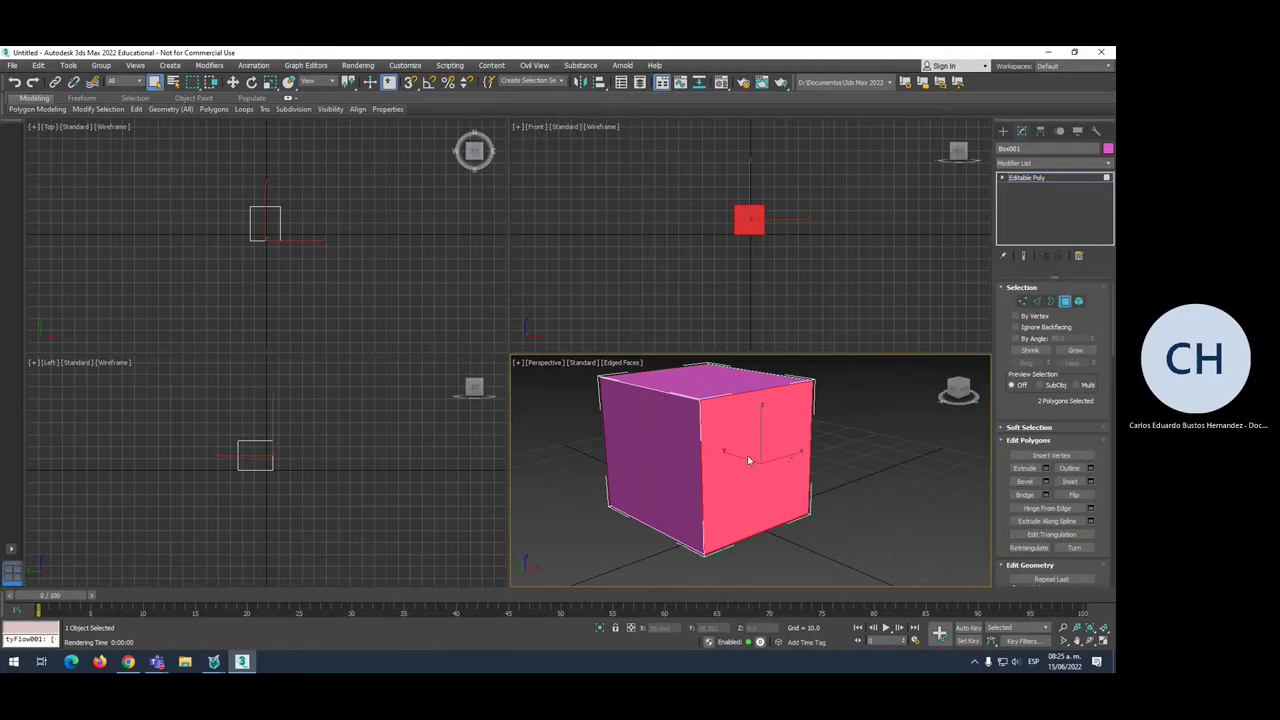
Inset both side faces and scale them flat into thin horizontal strips
right_click(744, 453)
left_click(725, 510)
left_click_drag(751, 432, 748, 455)
key("w")
left_click_drag(764, 440, 729, 472)
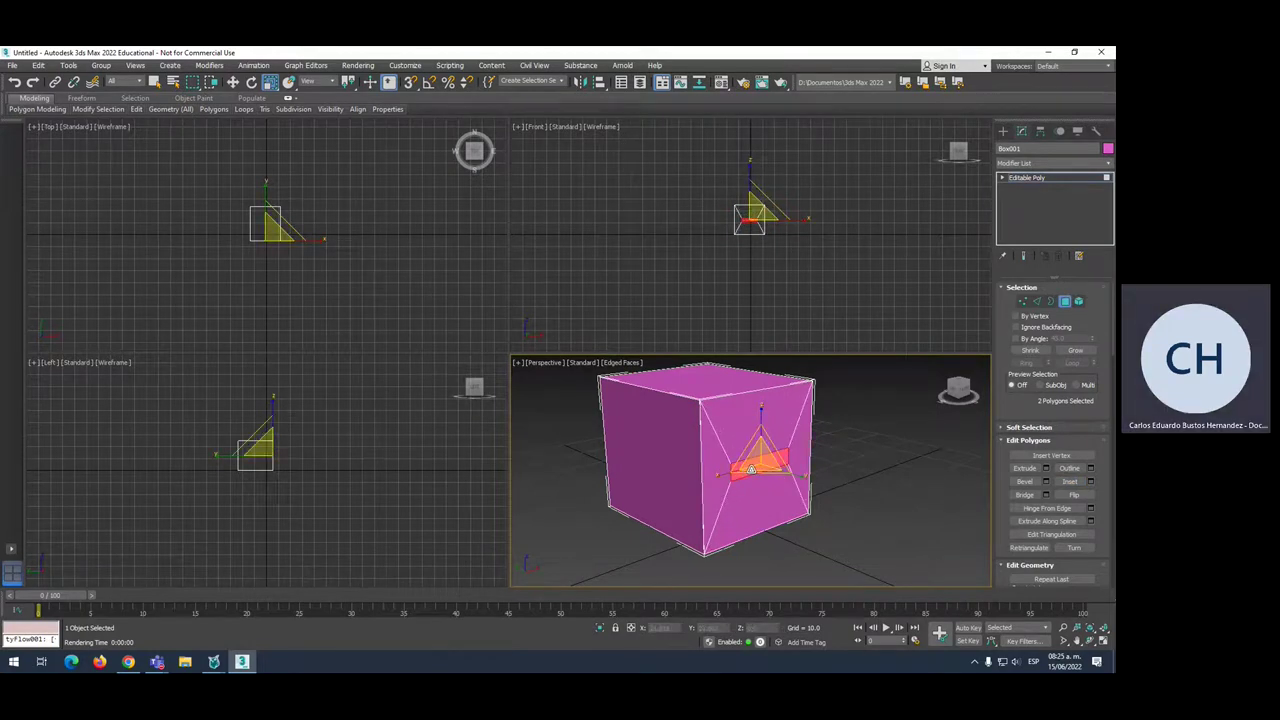
Extrude the side strips into long bars and taper their ends smaller
left_click(1024, 468)
left_click_drag(770, 457, 771, 366)
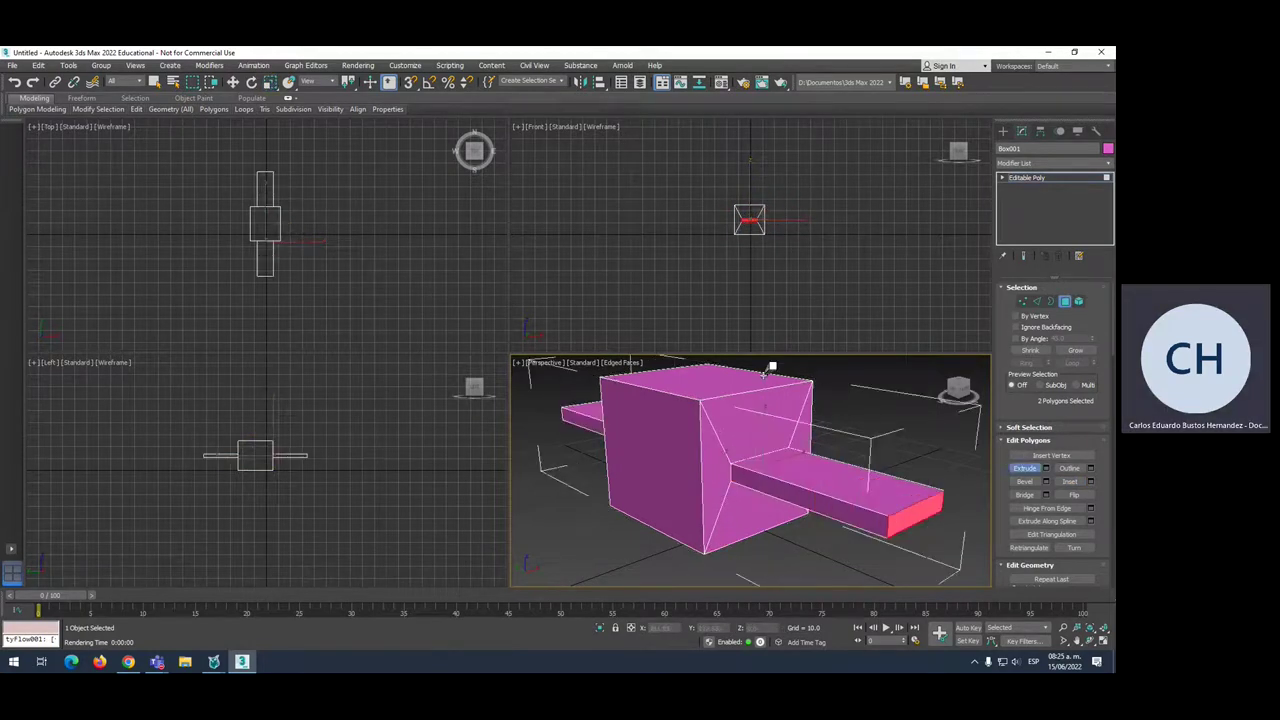
scroll(731, 458, "down", 3)
middle_click_drag(731, 458, 818, 455, "alt")
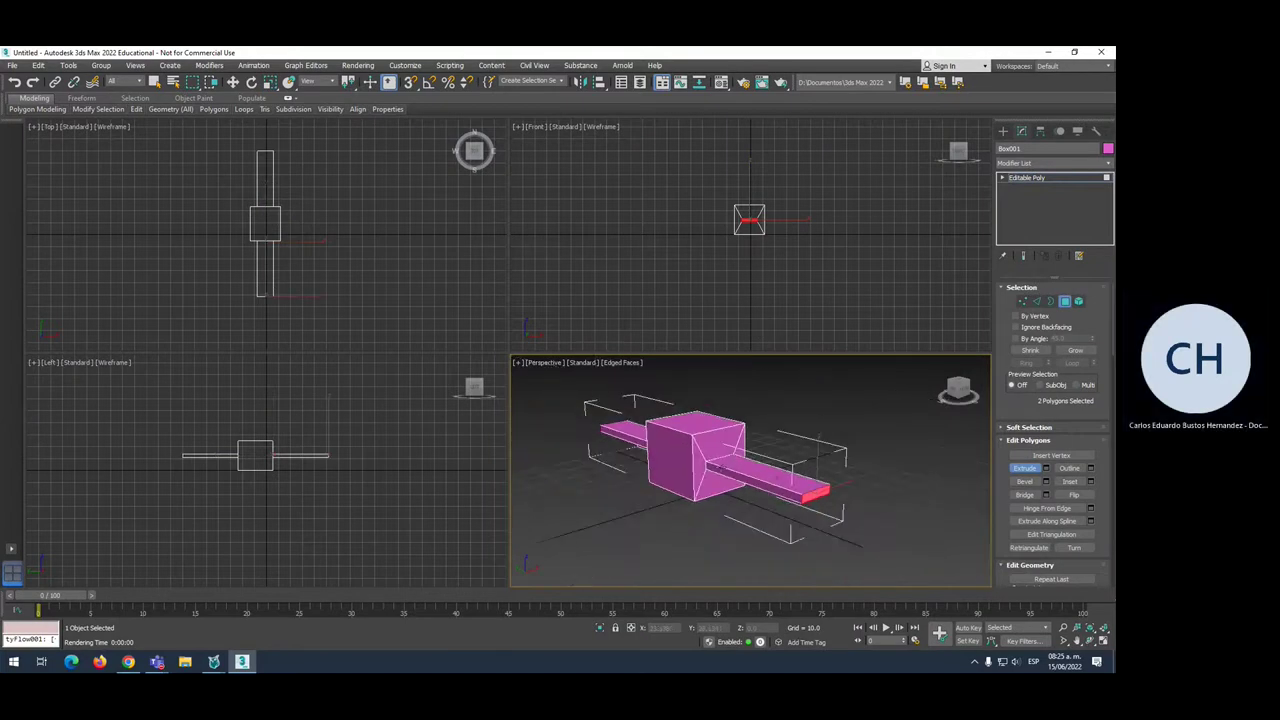
right_click(818, 455)
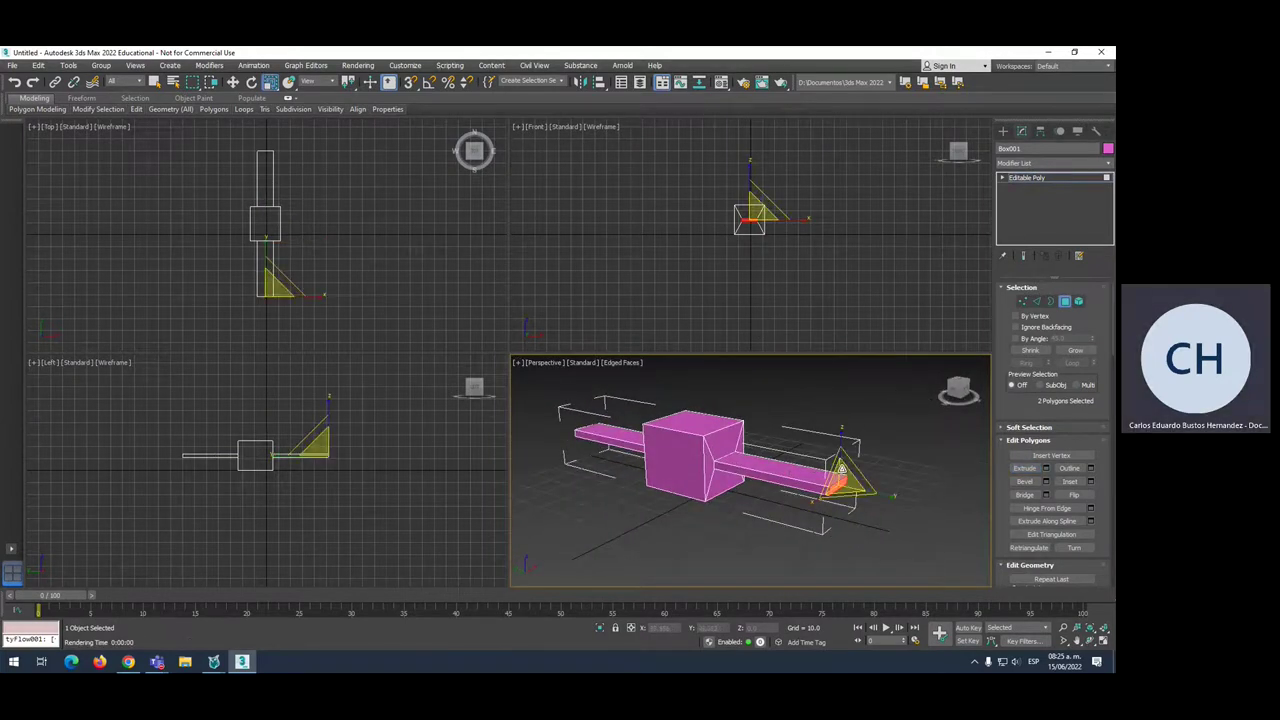
left_click_drag(818, 510, 840, 485)
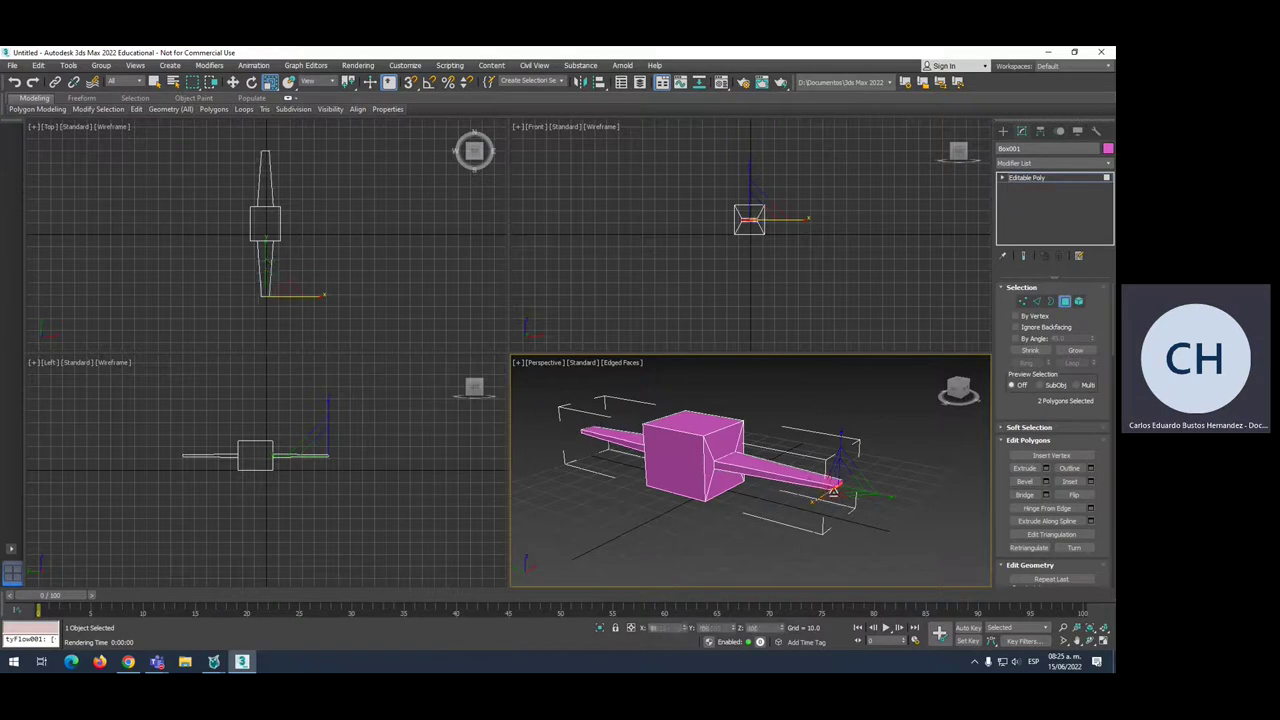
key("w")
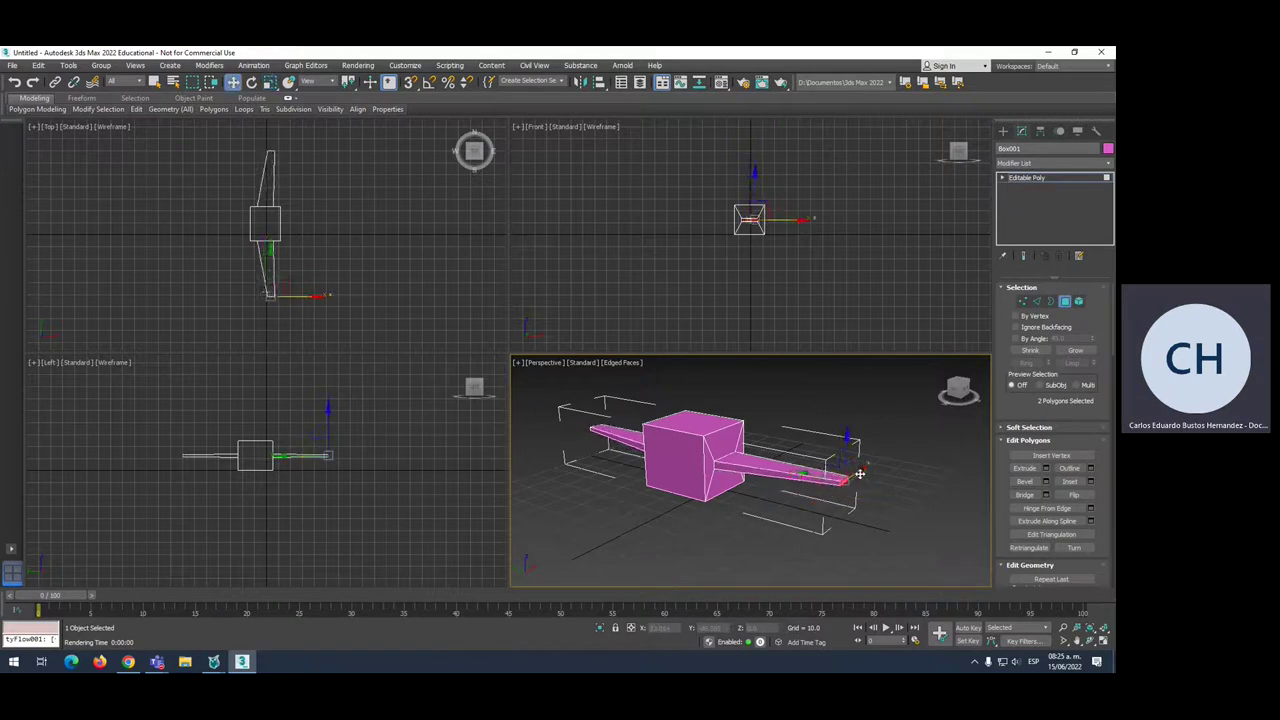
Extrude the bar ends further and sweep the wing tips back and upward
key("shift+e")
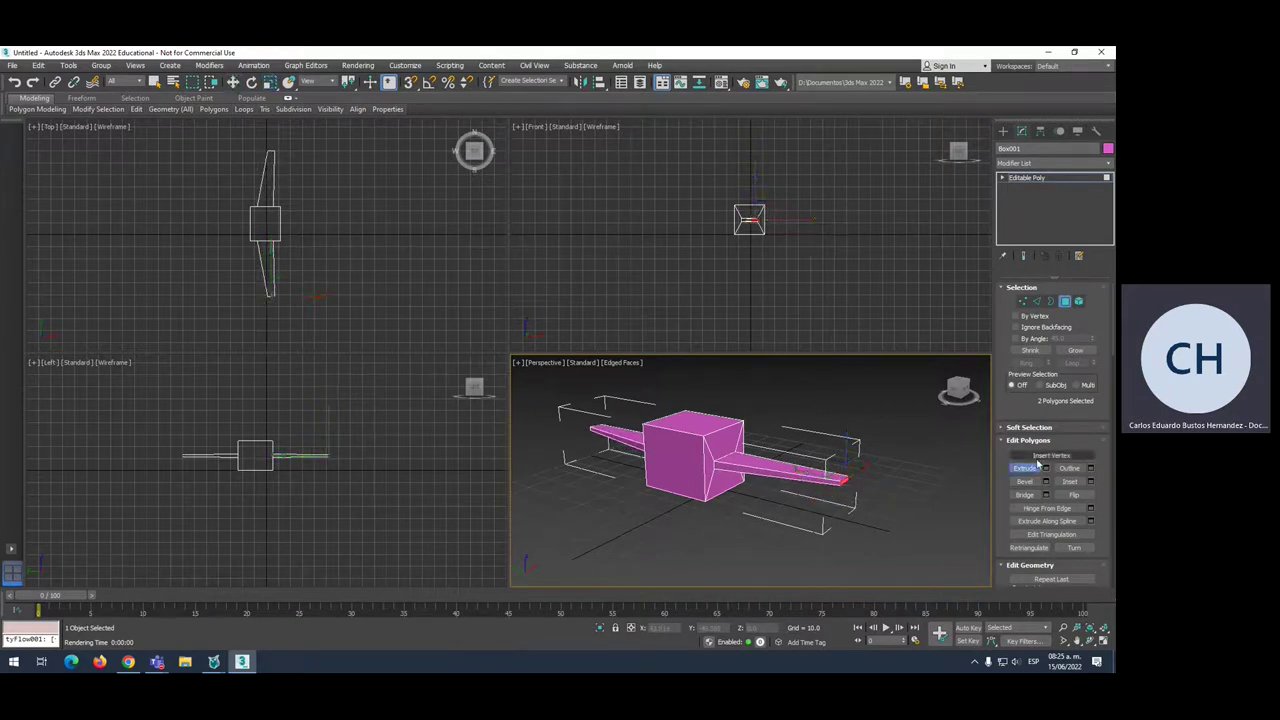
left_click_drag(855, 470, 840, 420)
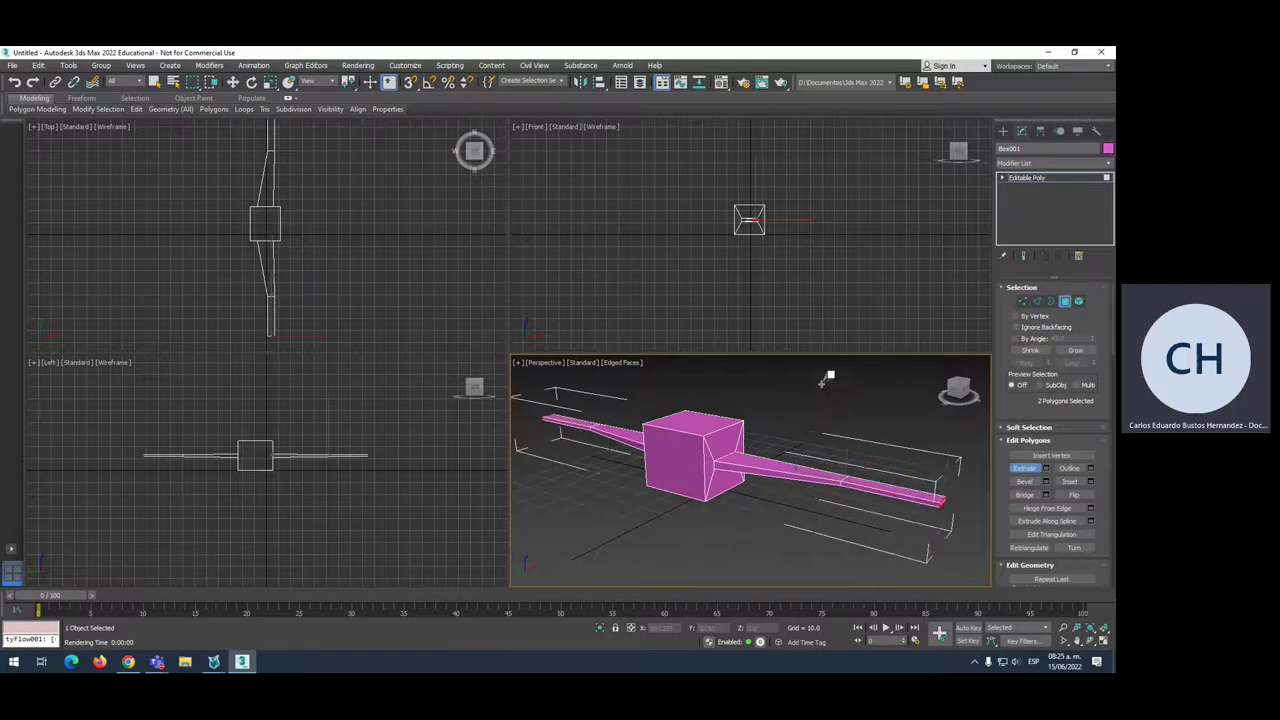
scroll(820, 475, "down", 2)
key("r")
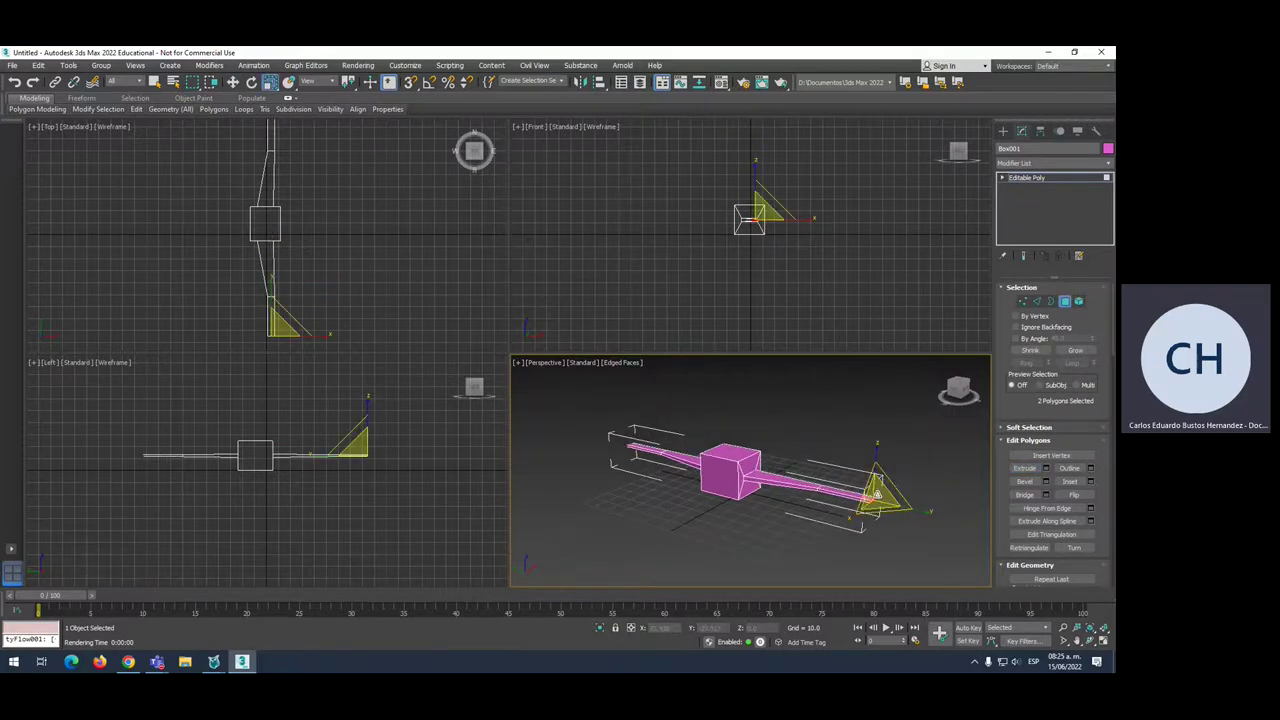
key("w")
mouse_move(890, 488)
left_mouse_down()
mouse_move(888, 466)
mouse_move(834, 452)
left_mouse_up()
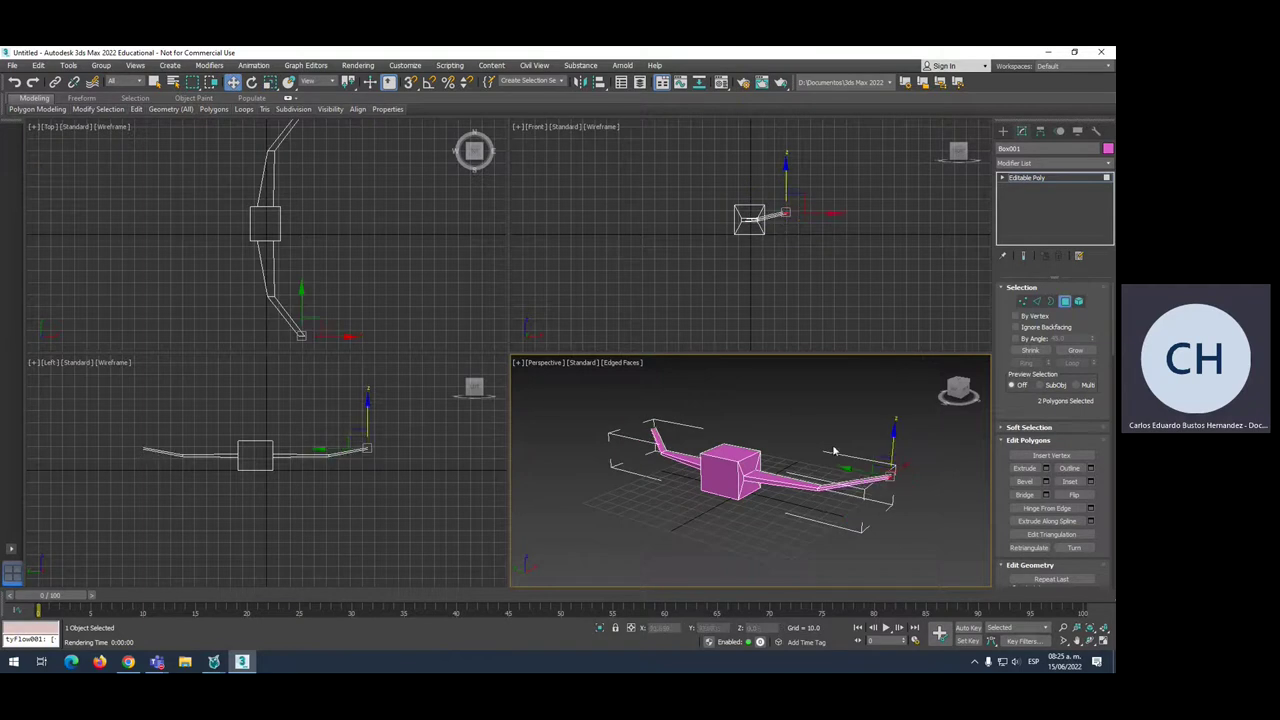
left_click(726, 450)
scroll(726, 452, "up", 2)
Inset the cube's top face and extrude it upward into a tall tail fin
scroll(726, 452, "up", 2)
right_click(727, 453)
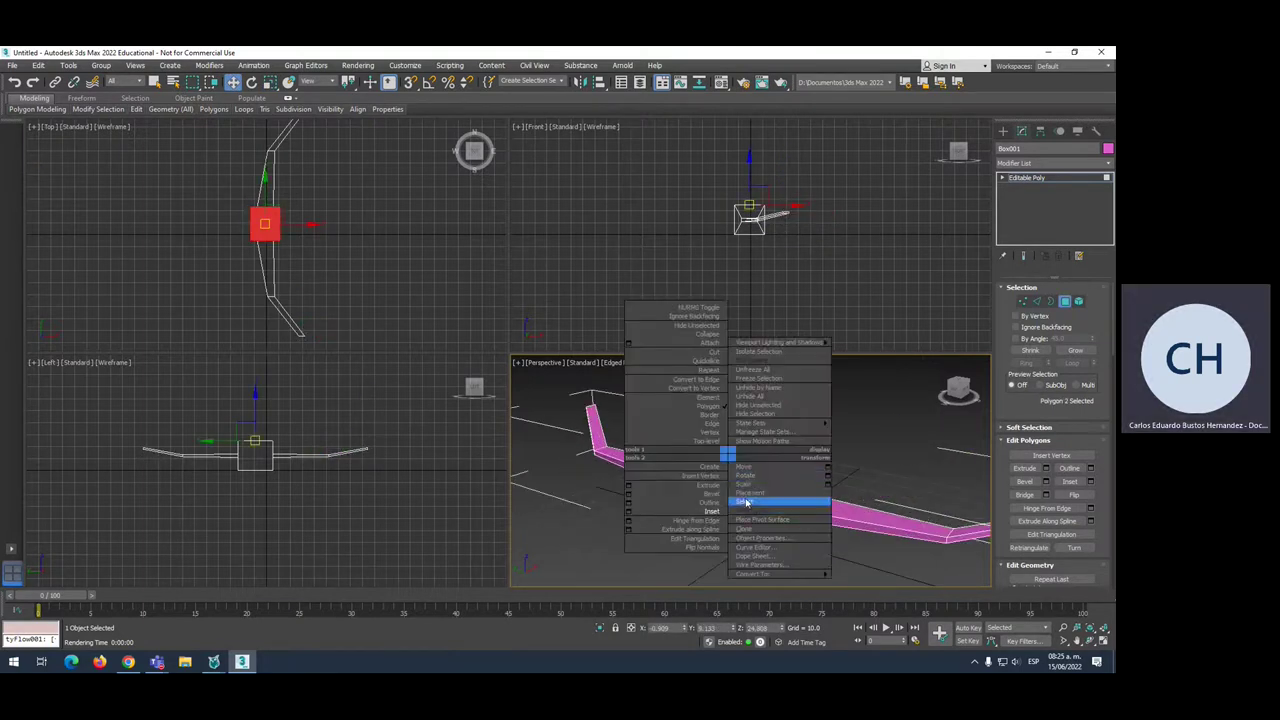
left_click(711, 511)
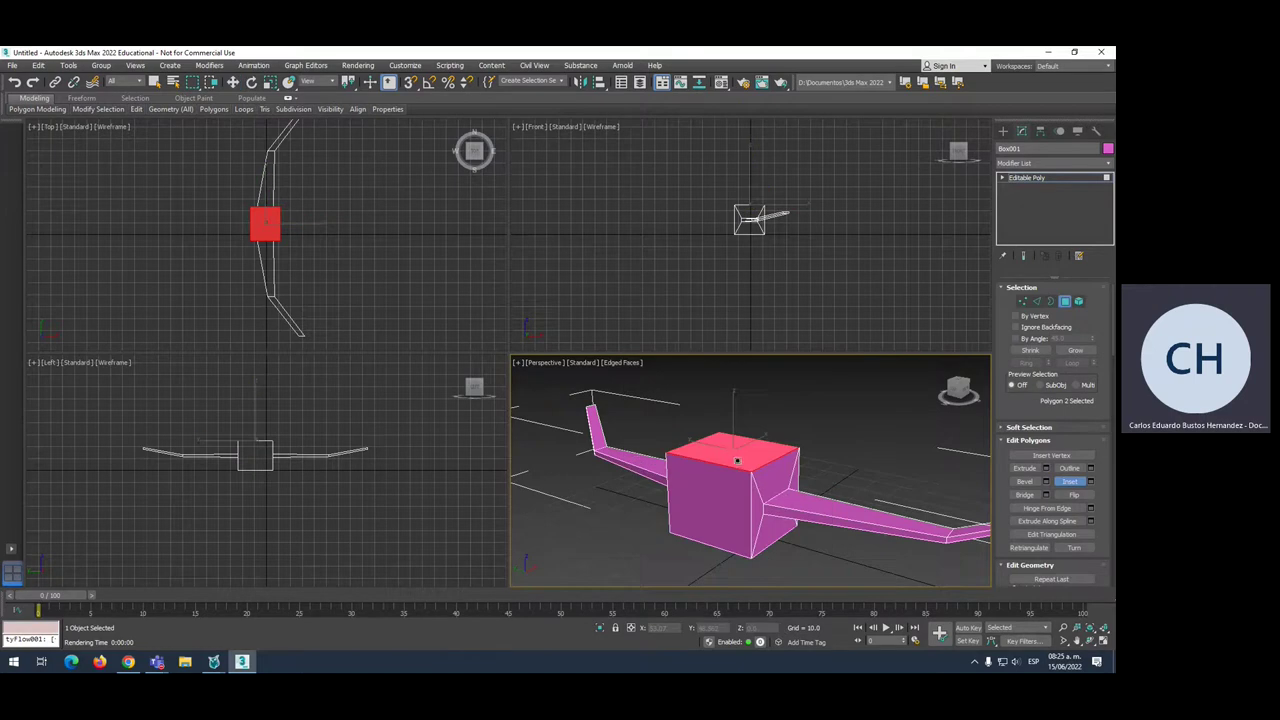
left_click_drag(737, 461, 748, 474)
right_click(760, 456)
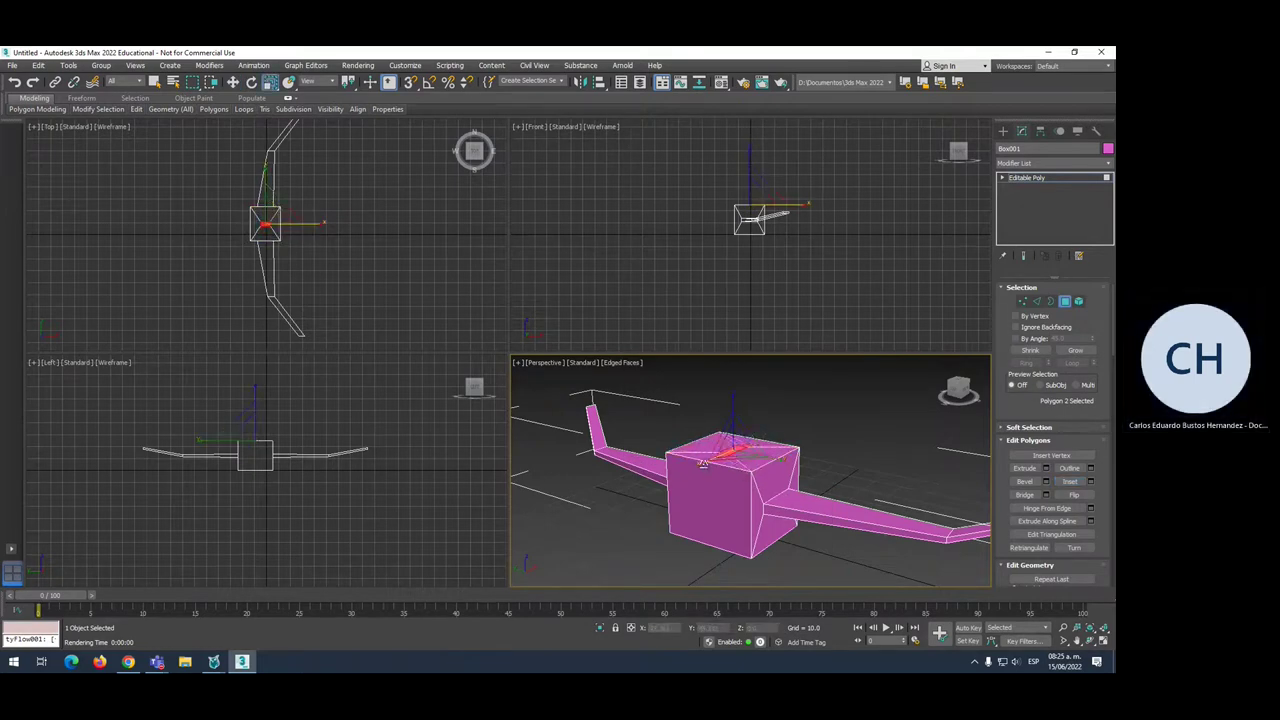
key("shift+e")
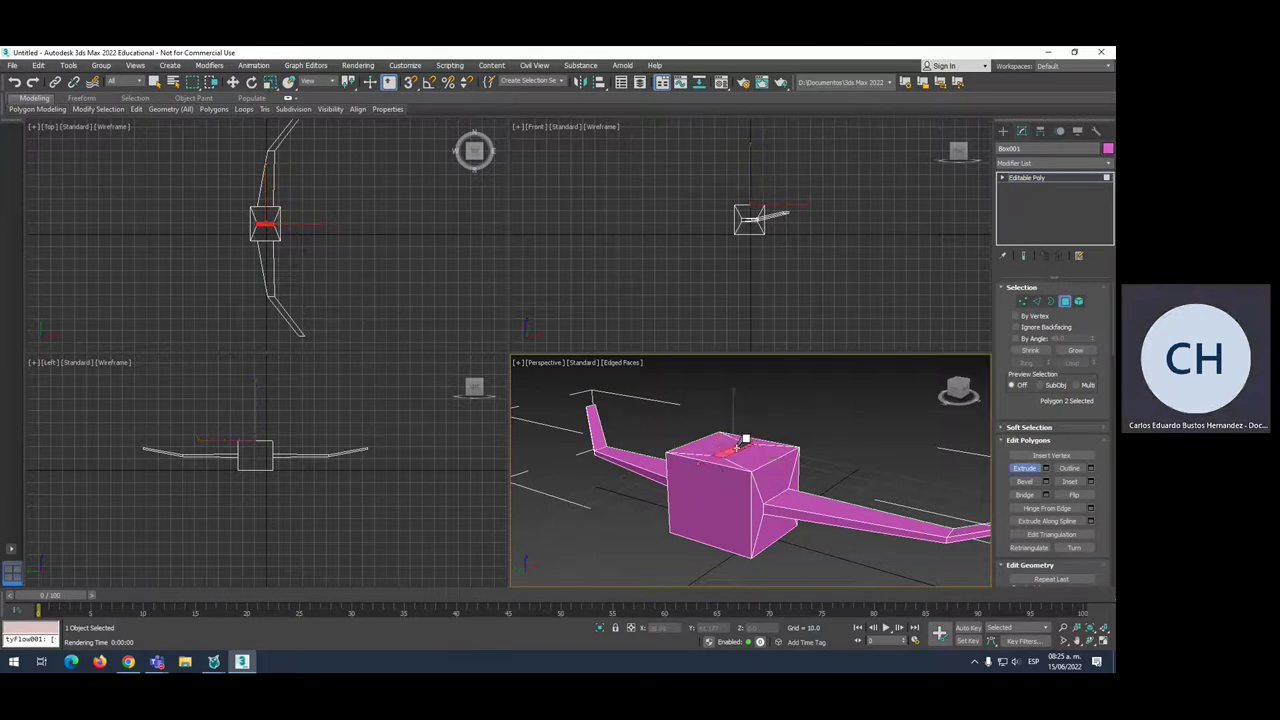
left_click_drag(745, 438, 745, 403)
right_click(738, 397)
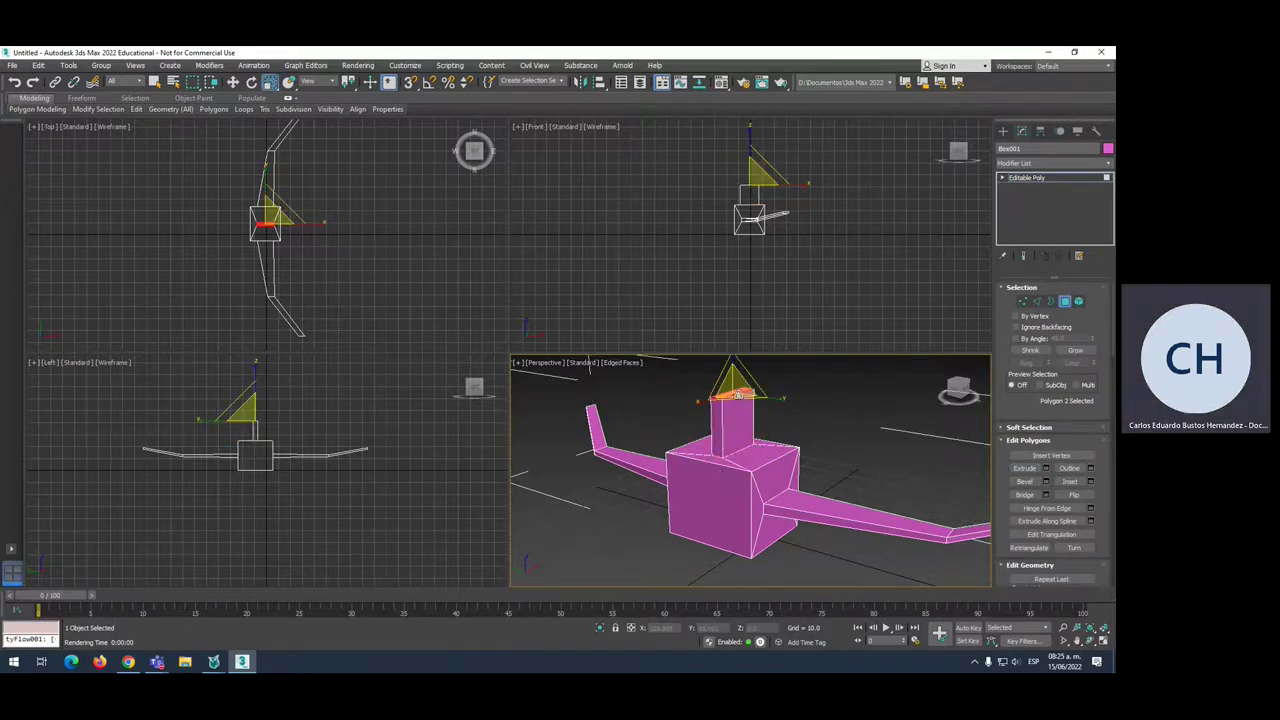
Select the body box's front face, ready for extrusion
key("w")
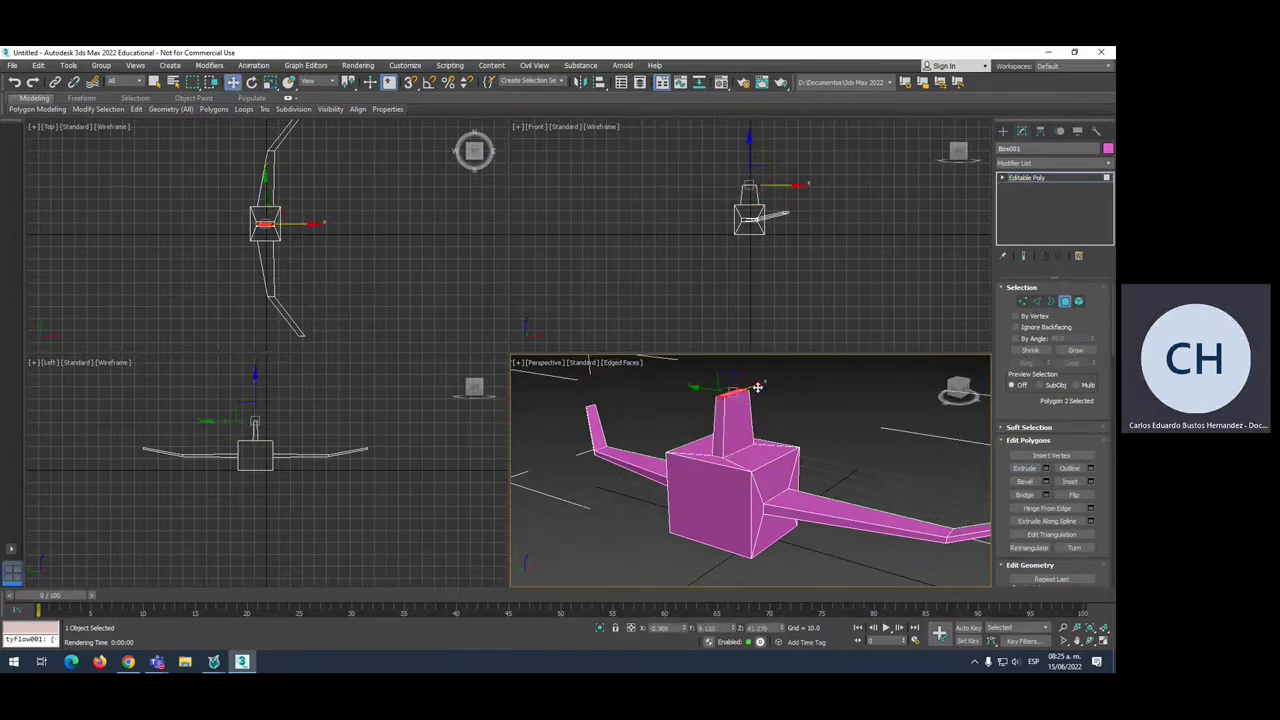
left_click(690, 495)
middle_click_drag(690, 495, 706, 476, "alt")
key("shift+e")
Extrude the front face forward, scale it down, and lower it to slope the nose
left_click_drag(714, 486, 714, 395)
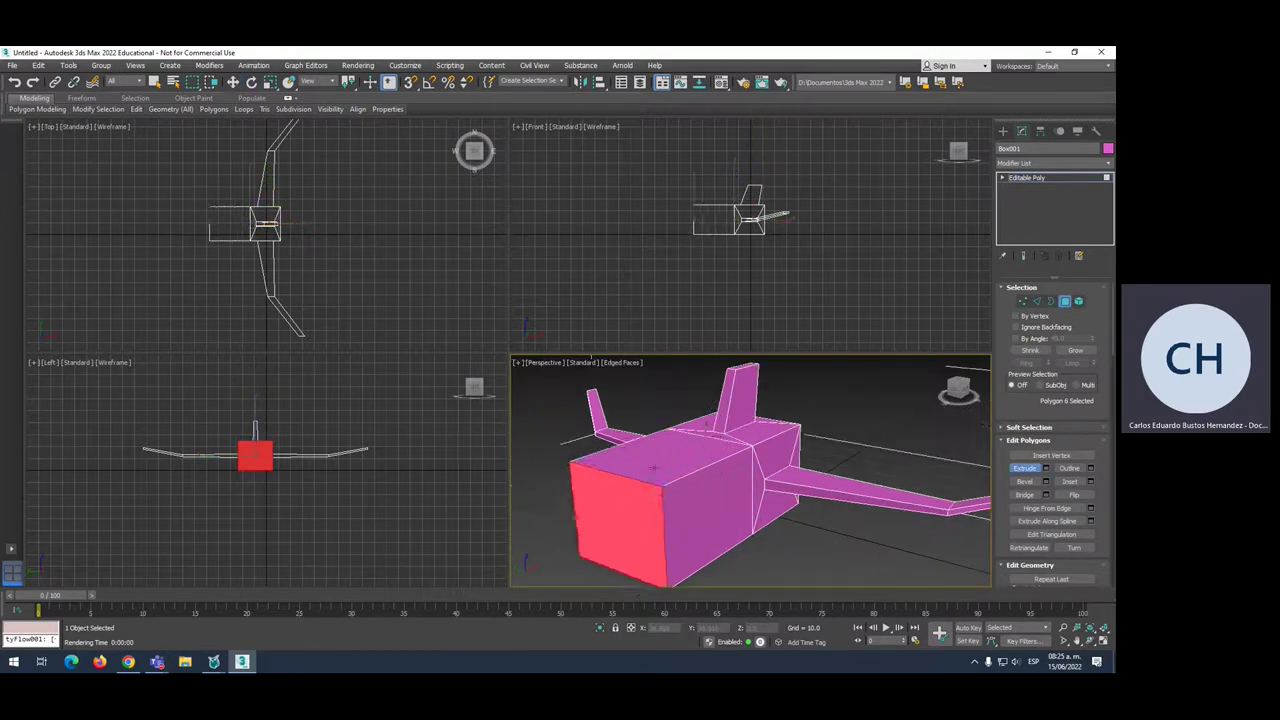
key("r")
mouse_move(613, 508)
left_mouse_down()
mouse_move(618, 553)
mouse_move(615, 530)
left_mouse_up()
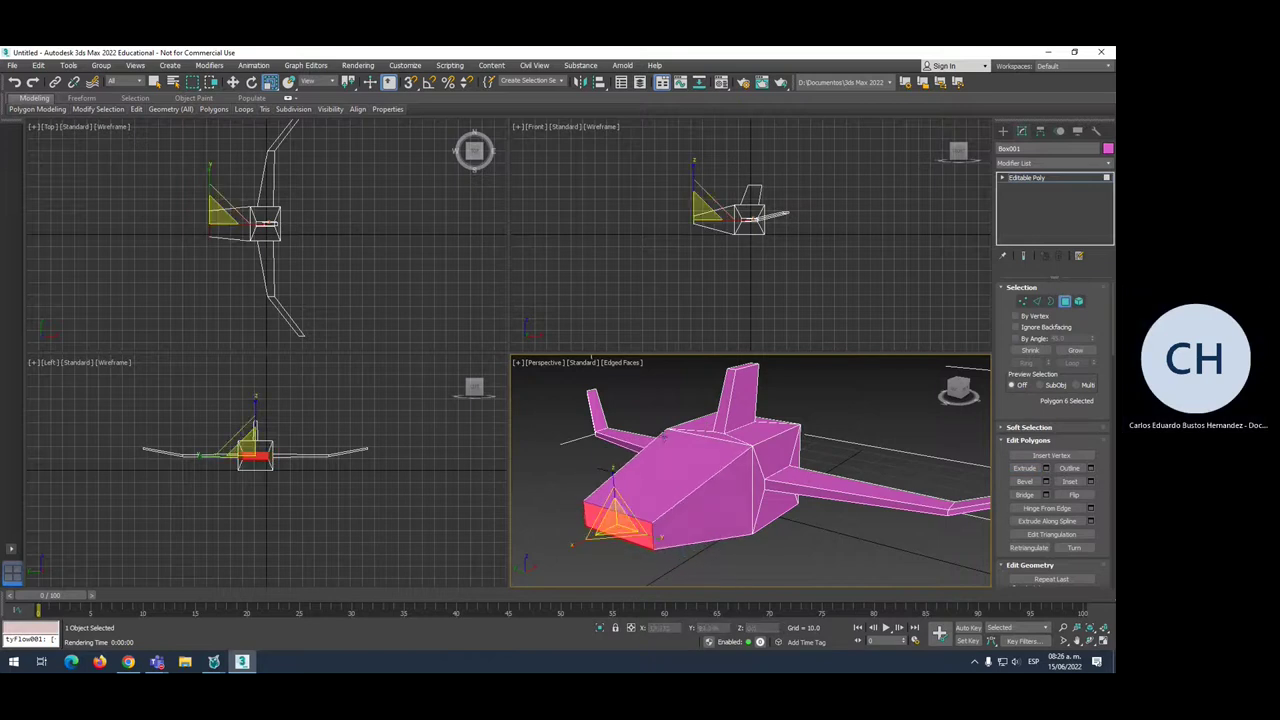
key("w")
left_click(694, 192)
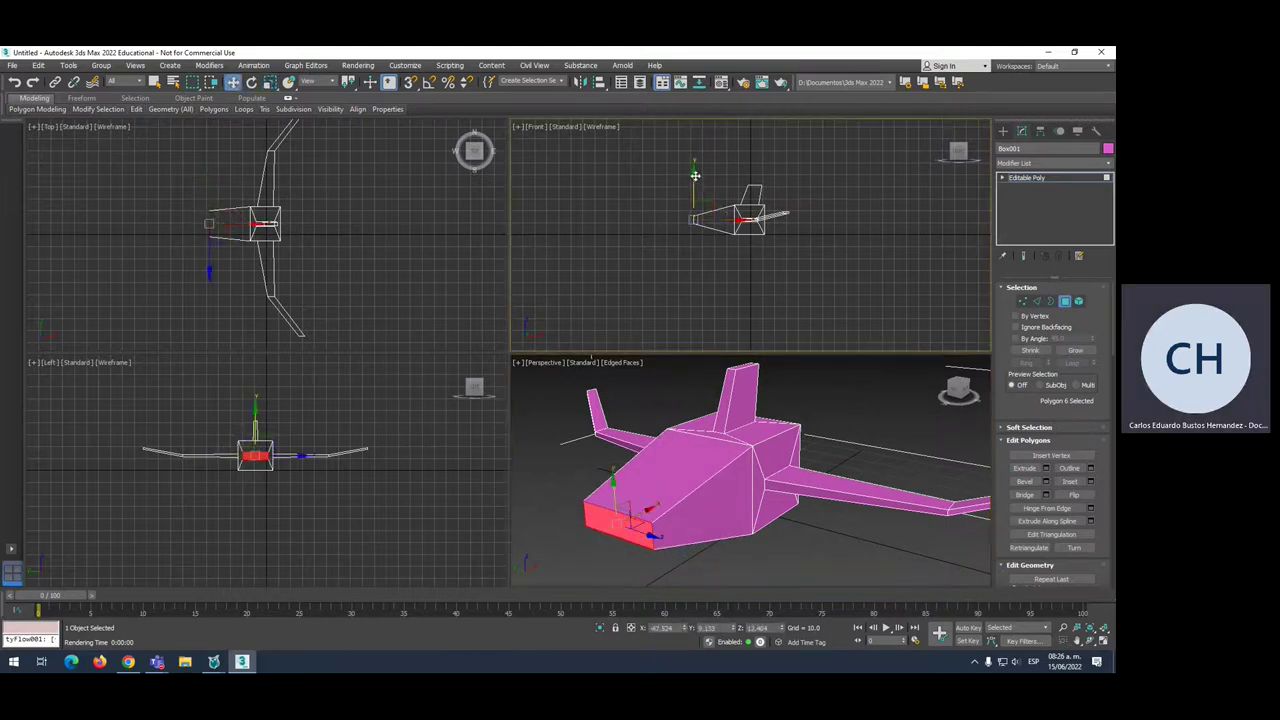
left_click_drag(694, 175, 726, 241)
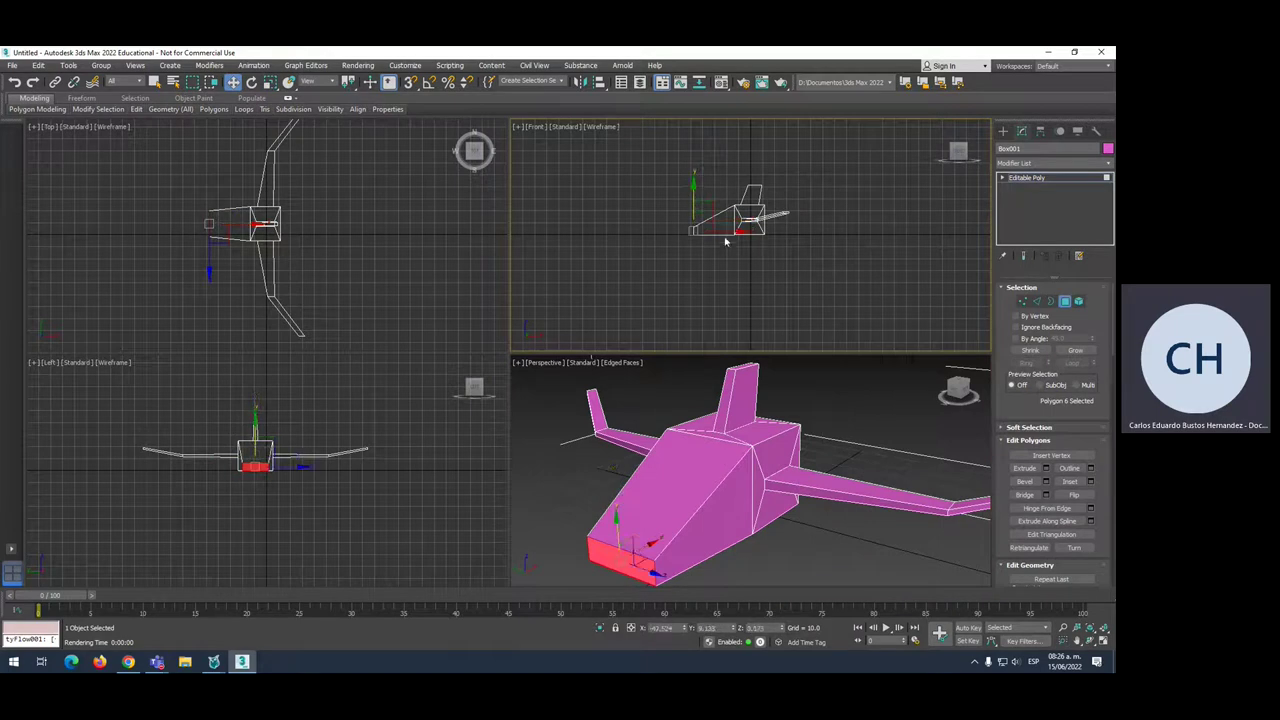
Select the nose top face and try an inward extrusion on it
left_click(694, 520)
right_click(681, 485)
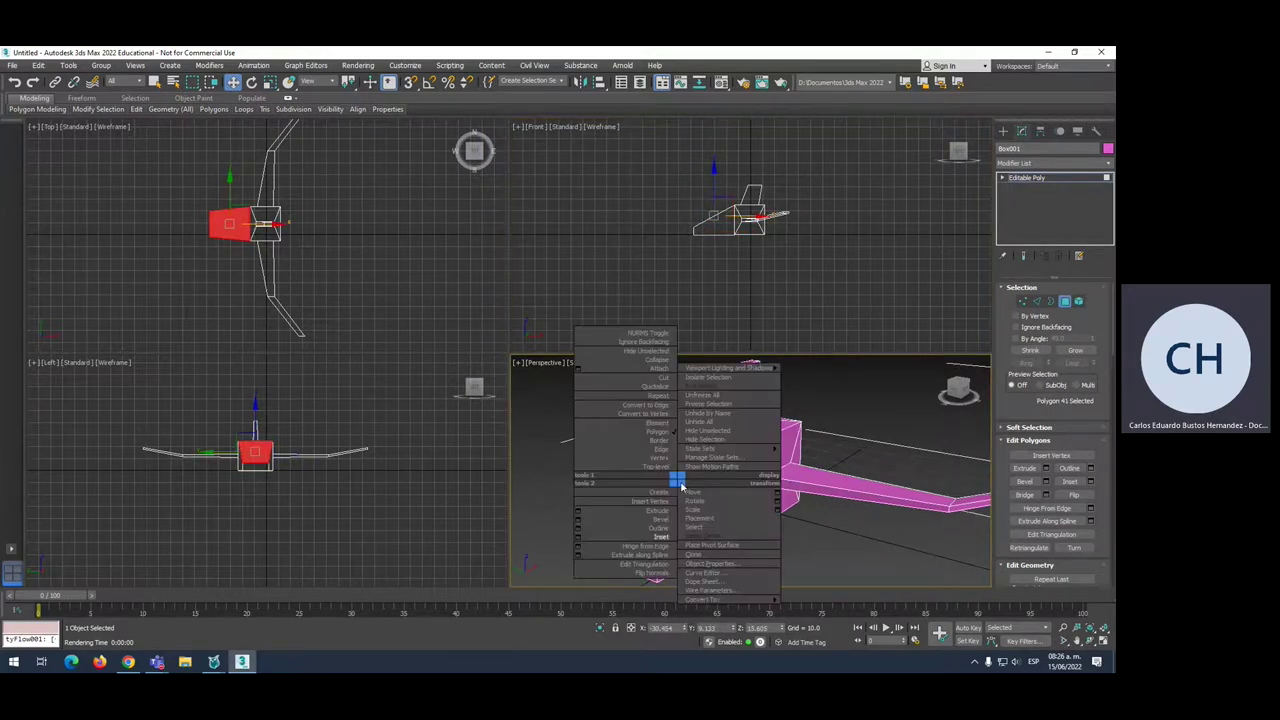
left_click(660, 510)
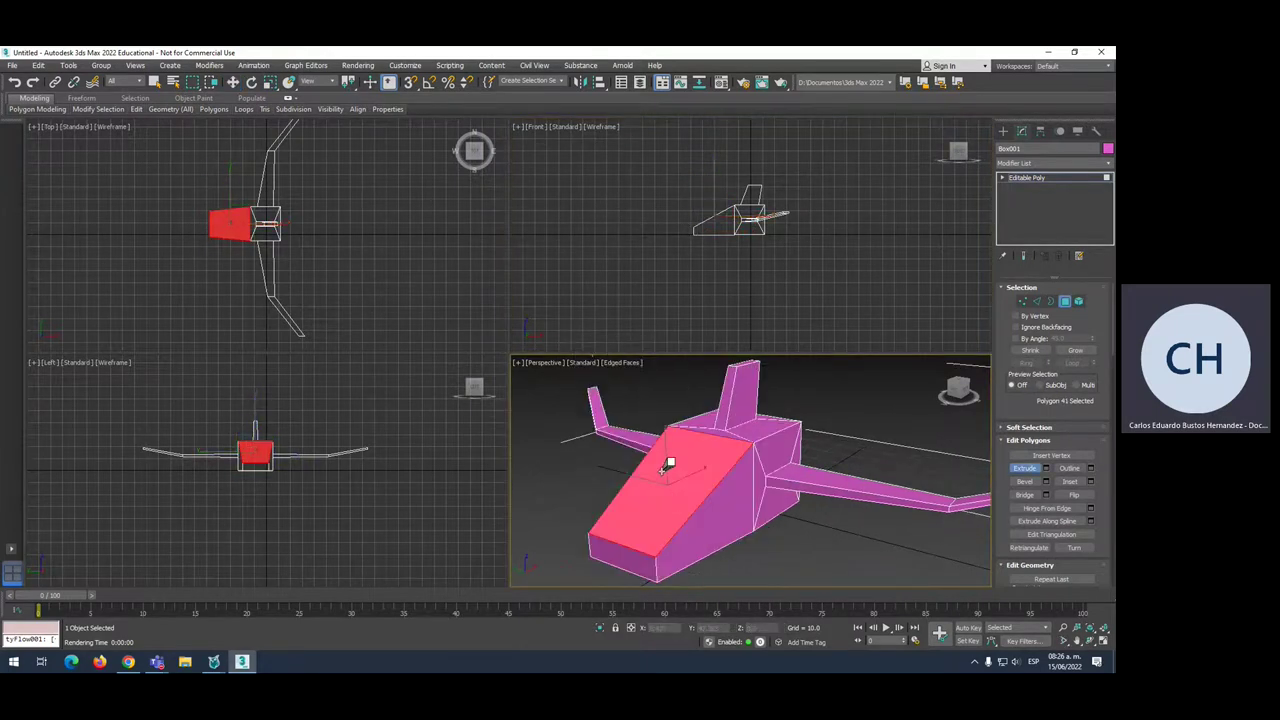
left_click_drag(668, 465, 668, 460)
Inset the nose top face and sink it inward into a cockpit recess
right_click(667, 462)
right_click(662, 488)
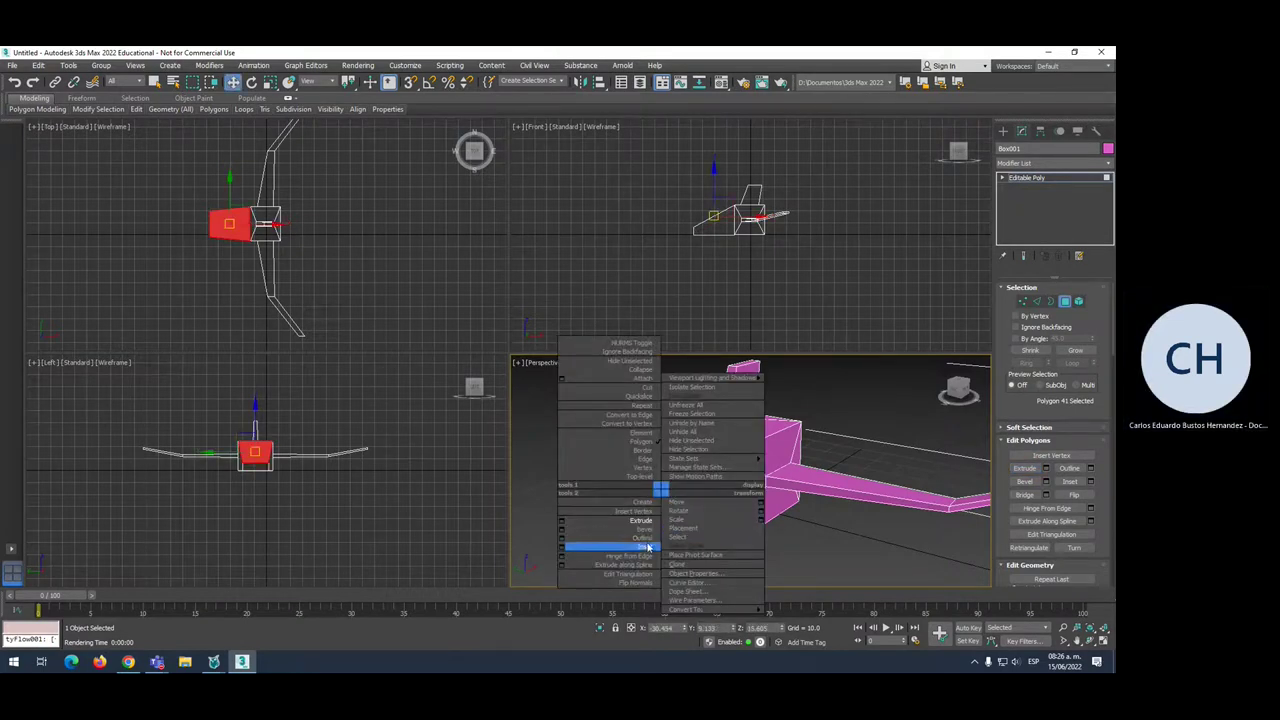
left_click(648, 547)
mouse_move(663, 480)
left_mouse_down()
mouse_move(683, 463)
mouse_move(679, 474)
left_mouse_up()
key("shift+e")
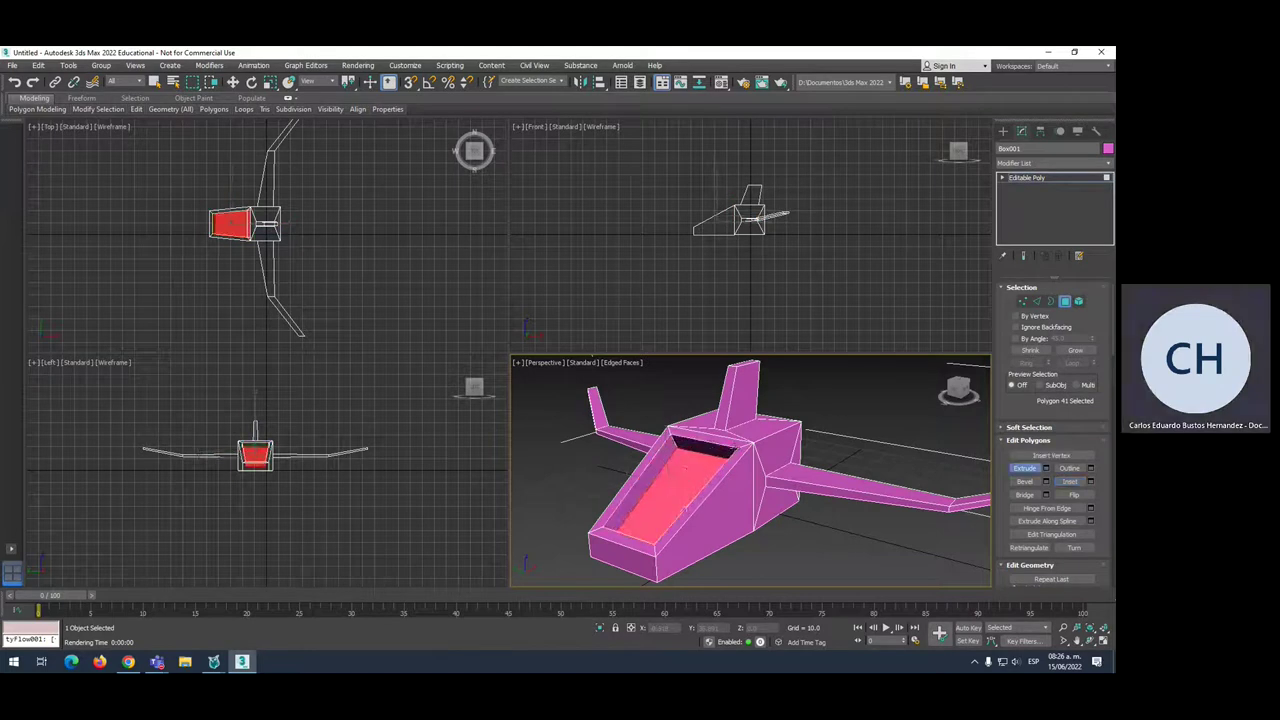
Extrude the body's rear face backward into a long tail box
middle_click_drag(745, 478, 715, 436, "alt")
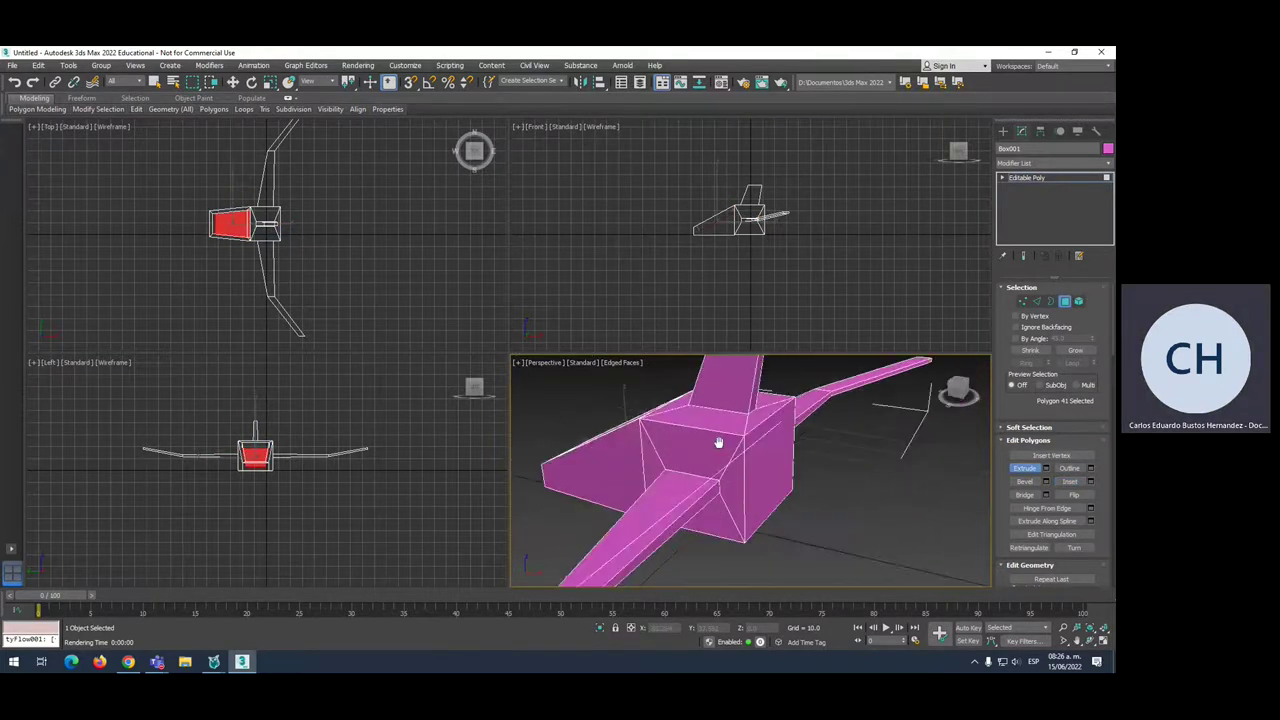
left_click(718, 430)
left_click_drag(731, 423, 734, 323)
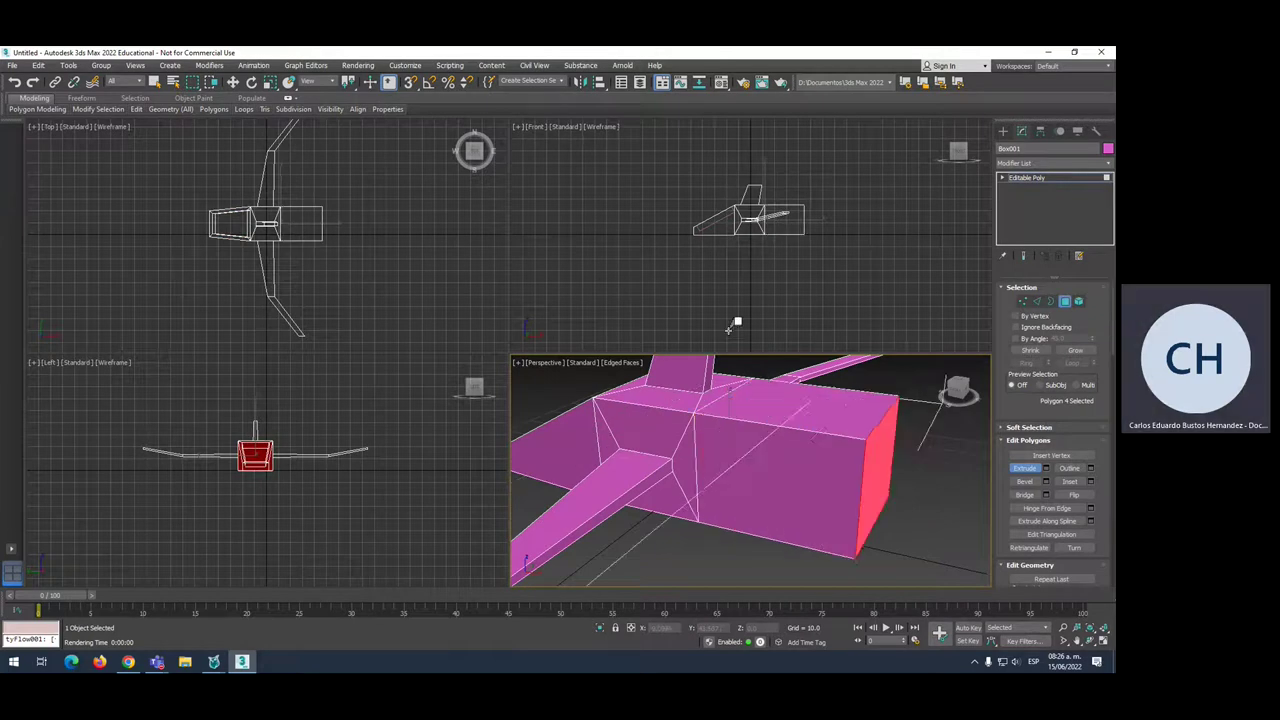
mouse_move(817, 461)
middle_mouse_down("alt")
mouse_move(766, 463)
mouse_move(745, 445)
middle_mouse_up("alt")
Inset the tail's rear face and push it deep inward, leaving an open duct with a thin rim
key("w")
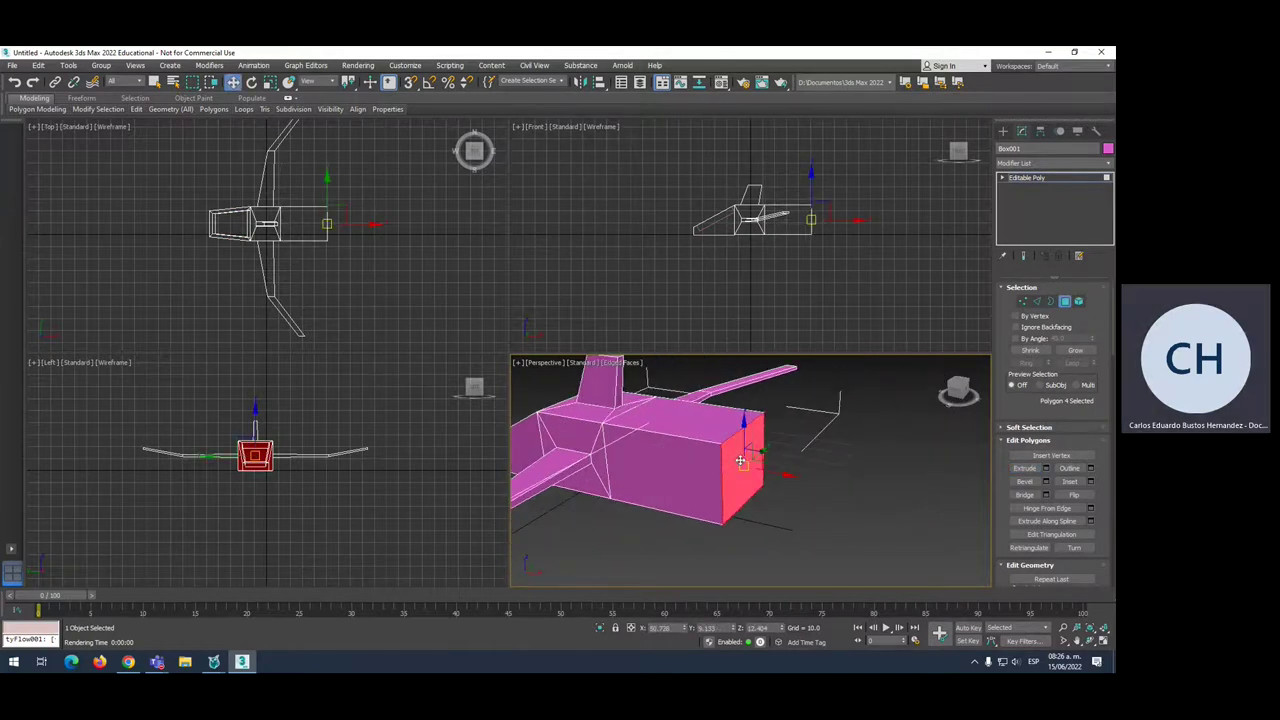
right_click(741, 469)
left_click(727, 525)
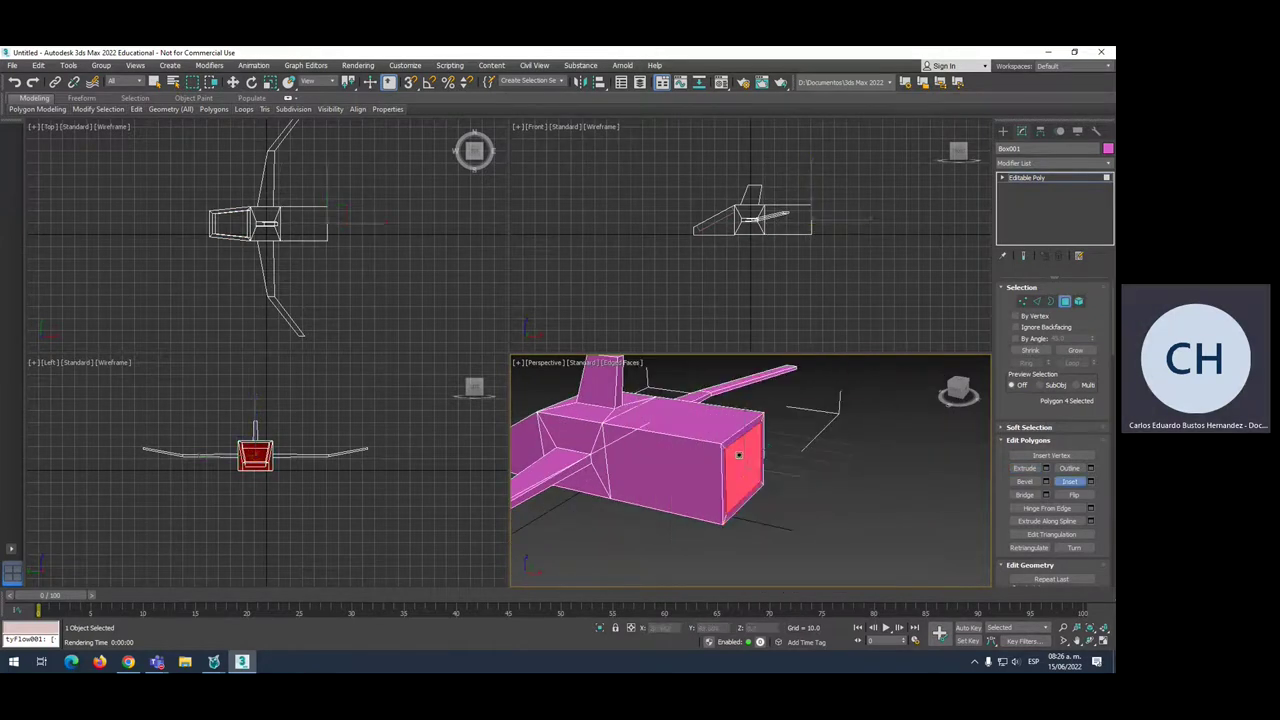
key("shift+e")
left_click_drag(748, 466, 790, 510)
scroll(774, 245, "up", 3)
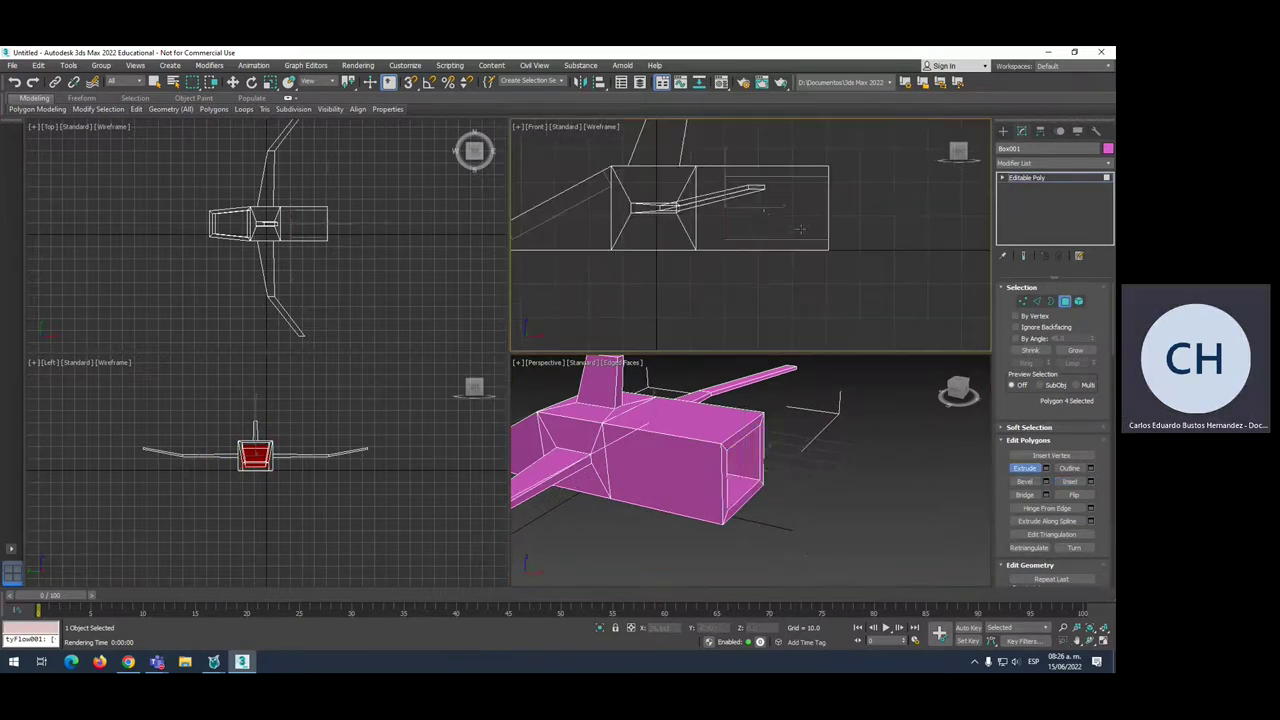
key("w")
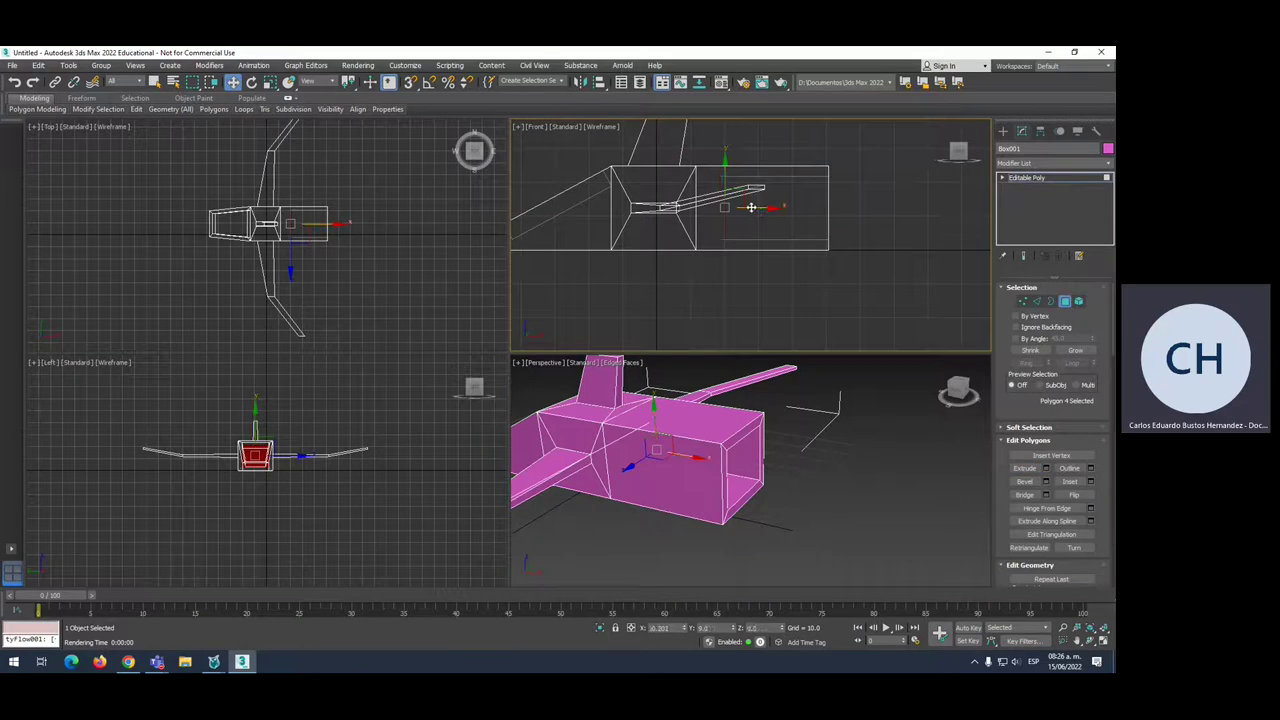
left_click_drag(745, 224, 744, 229)
scroll(747, 410, "up", 2)
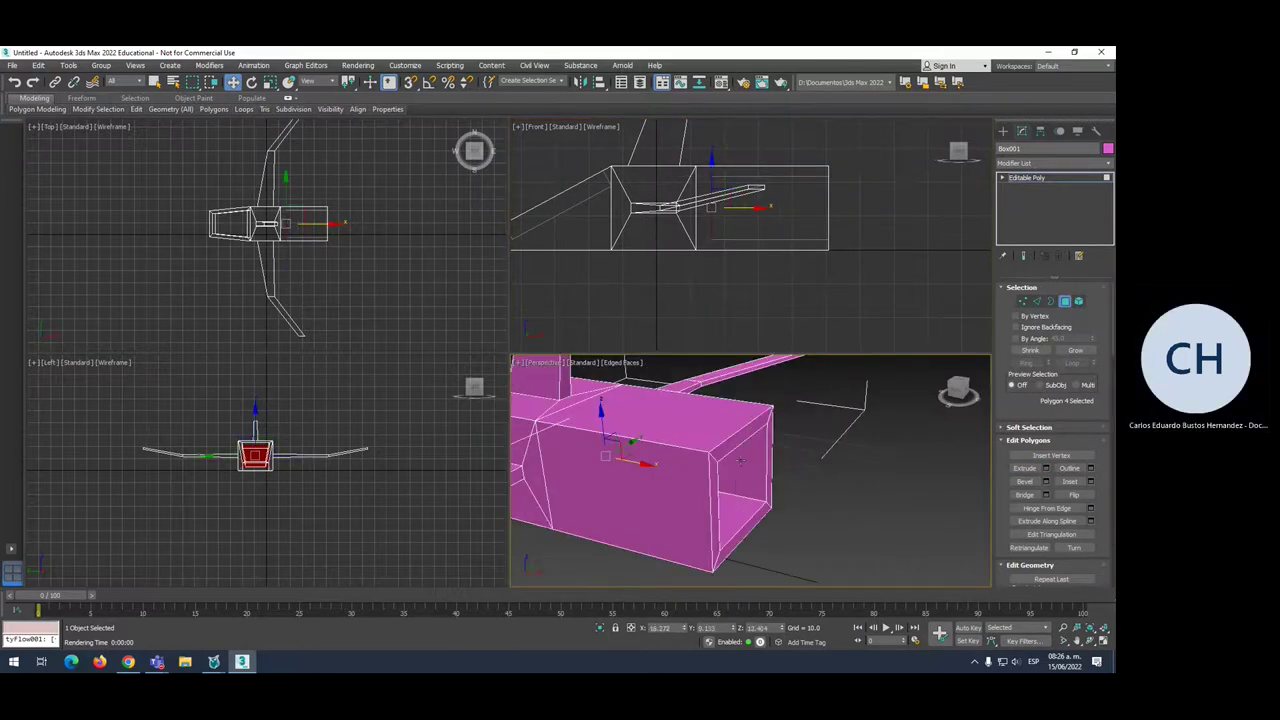
middle_click_drag(740, 430, 722, 455, "alt")
key("2")
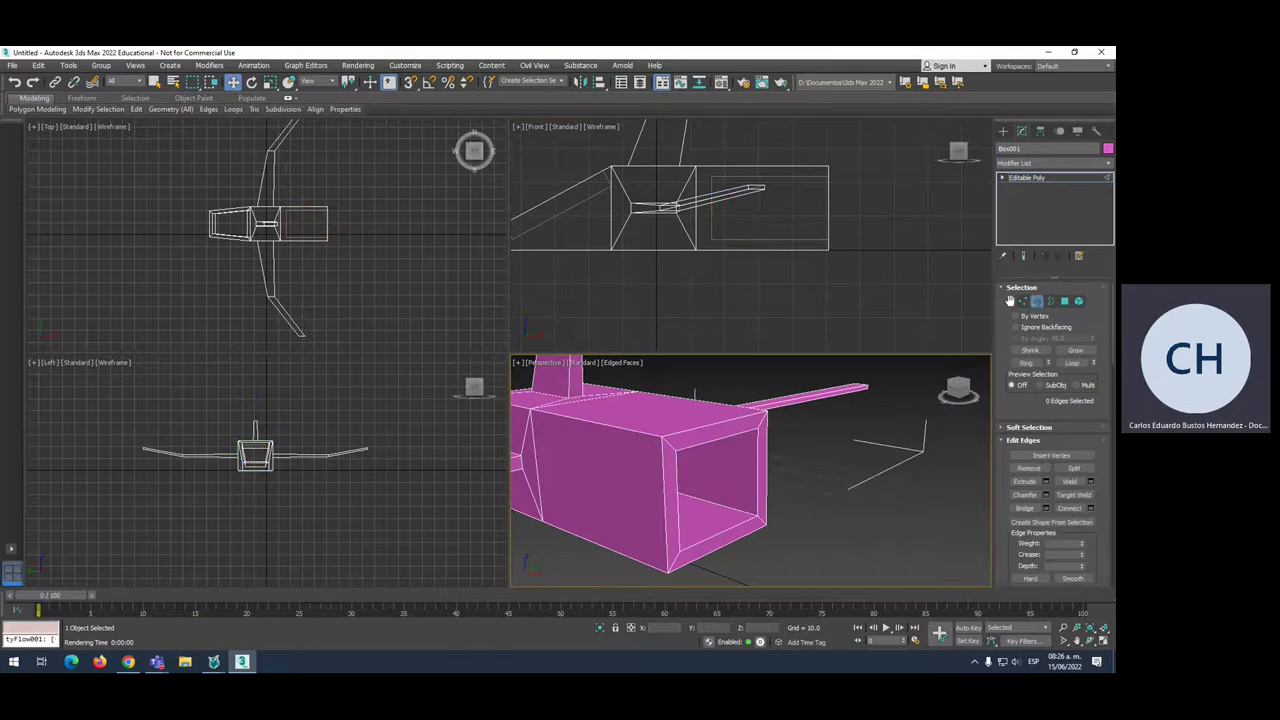
double_click(718, 420)
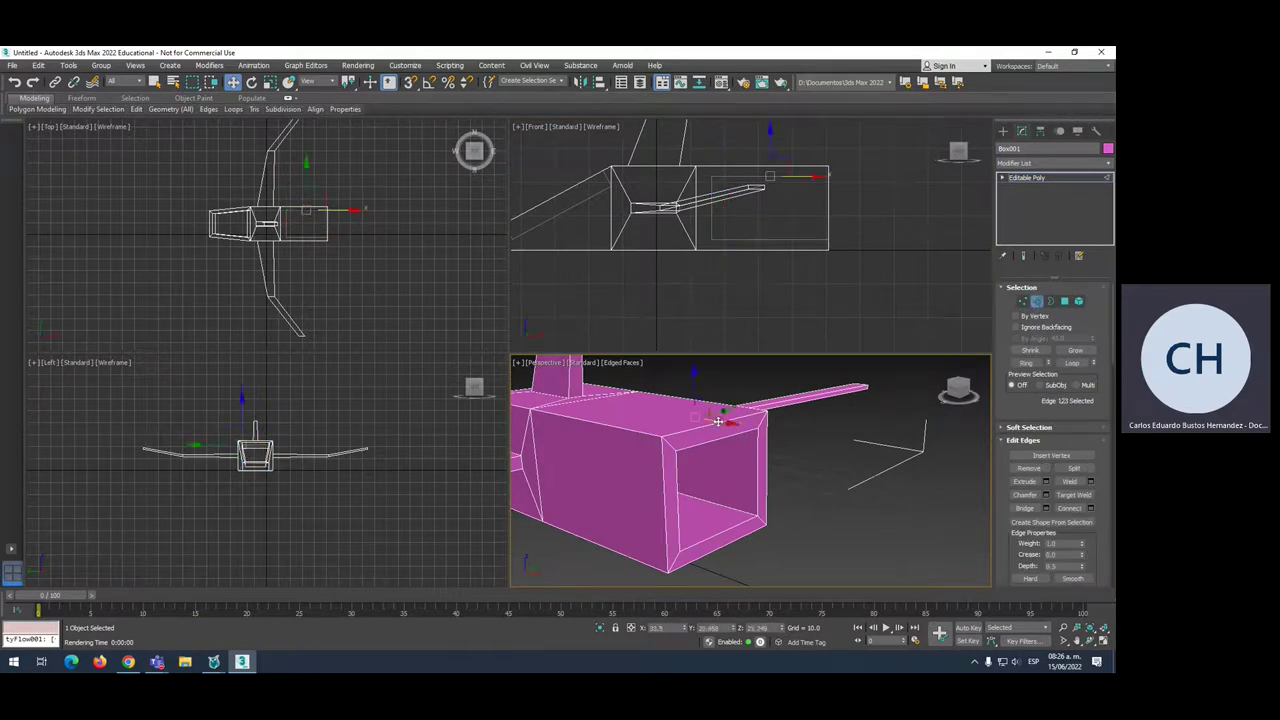
left_click(690, 431, "ctrl")
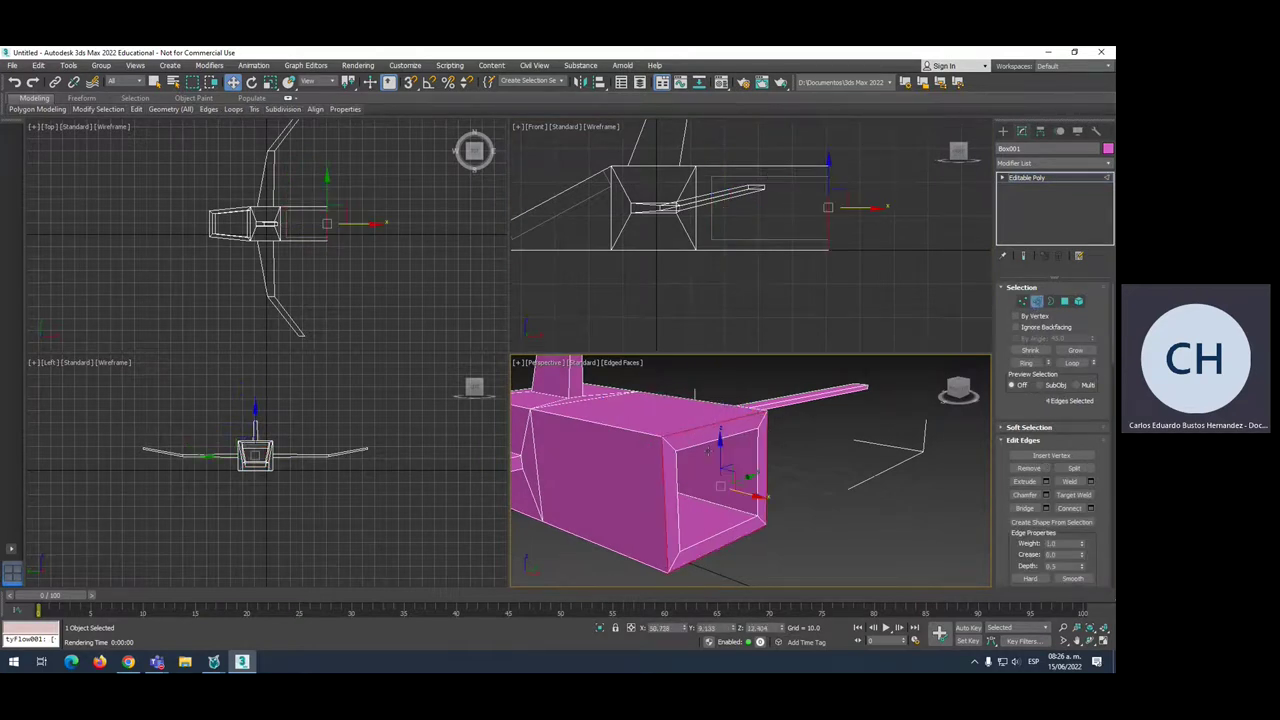
double_click(700, 445, "ctrl")
middle_click_drag(617, 413, 644, 423, "alt")
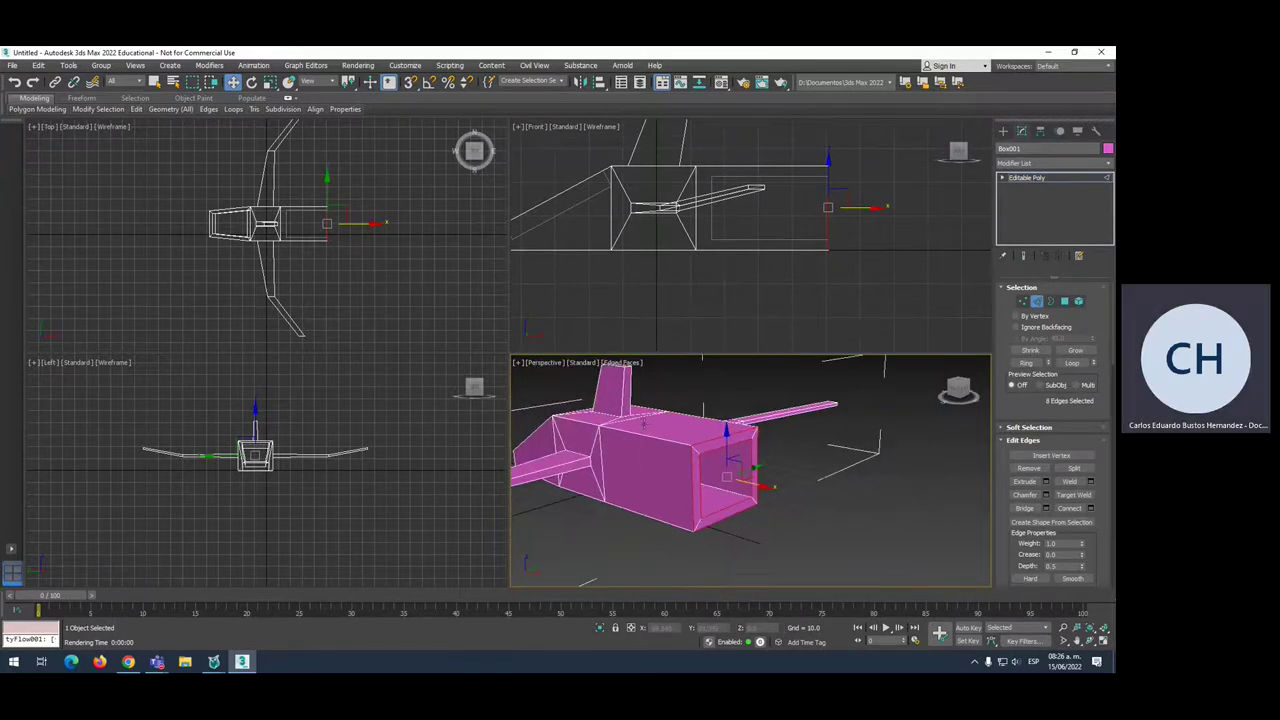
left_click(627, 421)
left_click(602, 459, "ctrl")
middle_click_drag(618, 503, 609, 455, "alt")
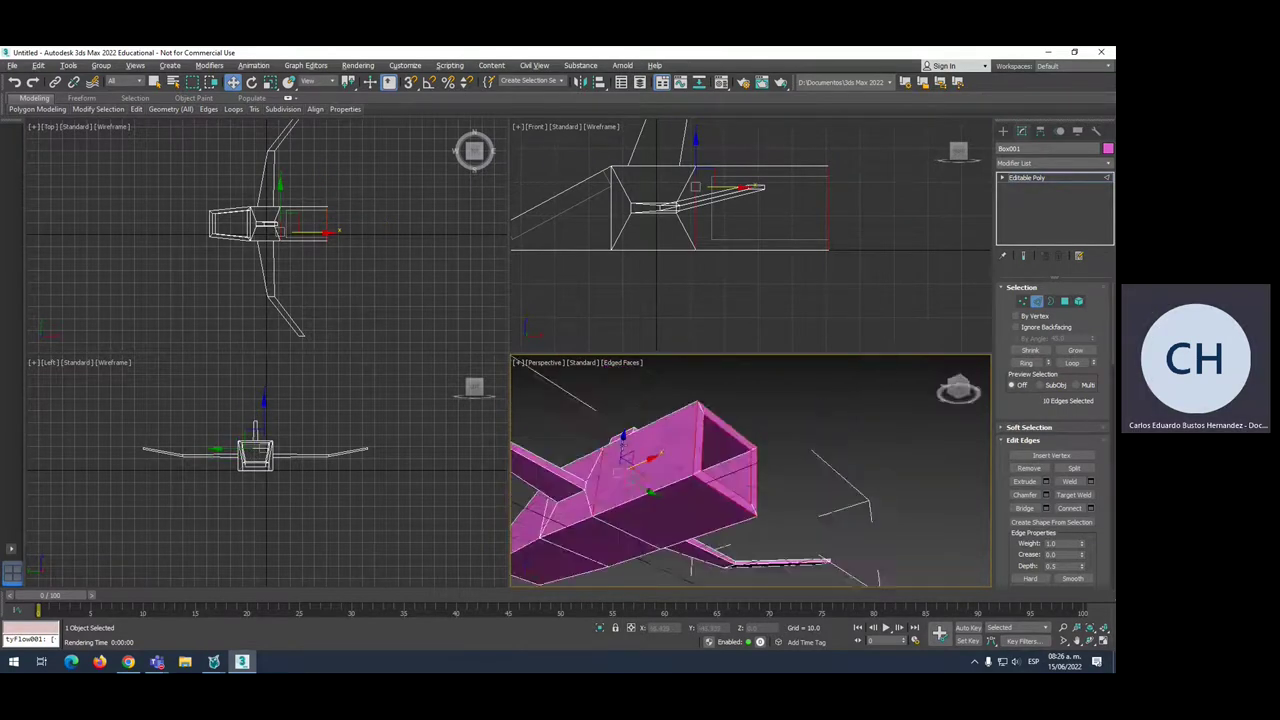
left_click(624, 533, "ctrl")
middle_click_drag(630, 539, 722, 482, "alt")
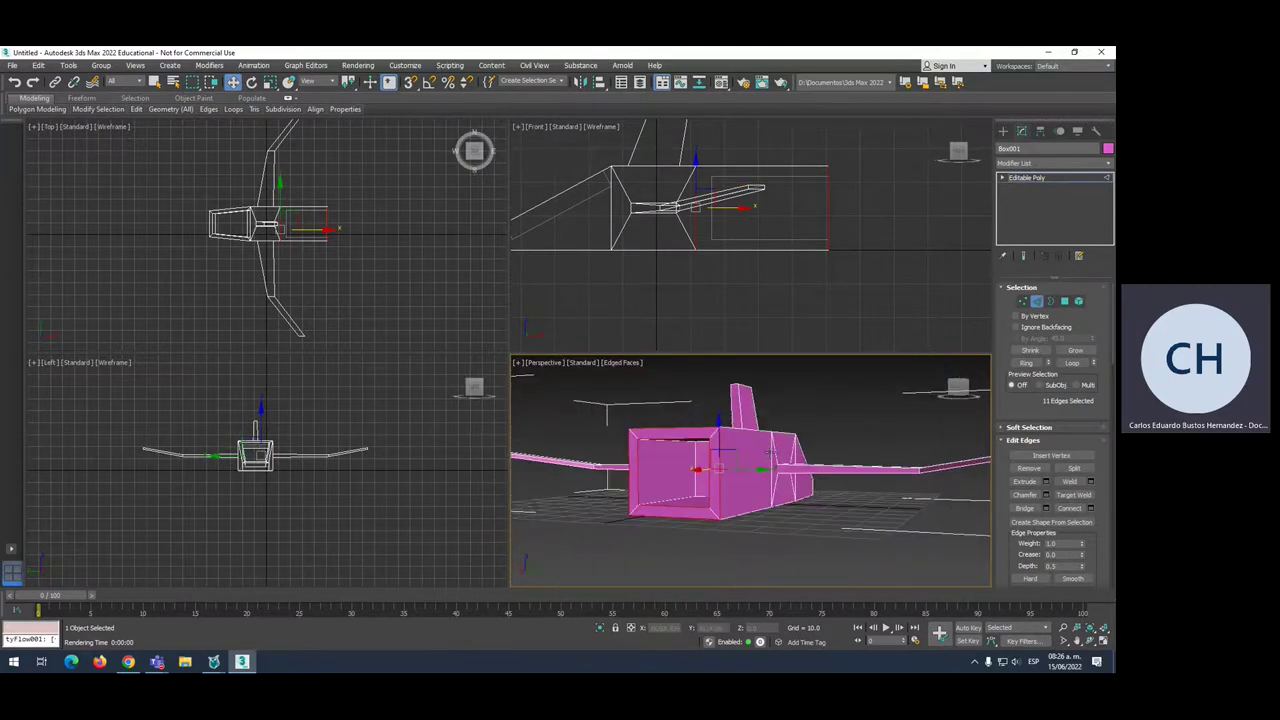
right_click(720, 450)
left_click(701, 494)
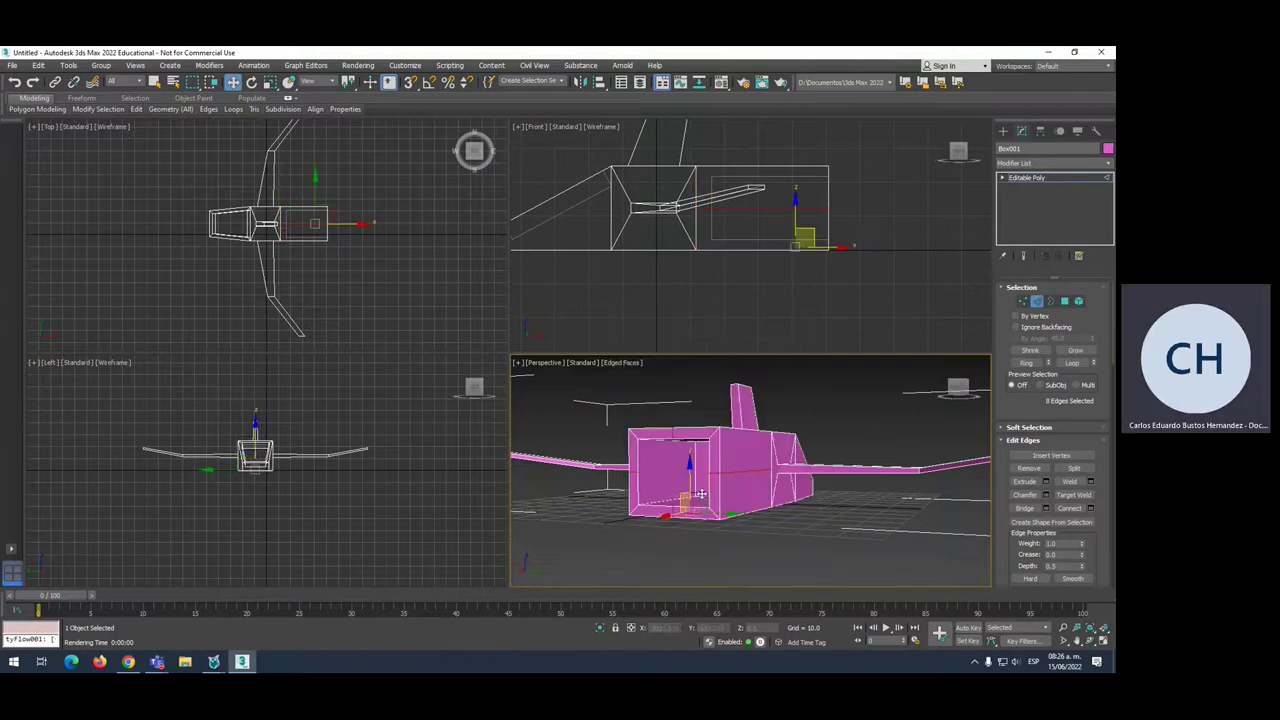
scroll(750, 452, "up", 5)
middle_click_drag(733, 482, 770, 488, "alt")
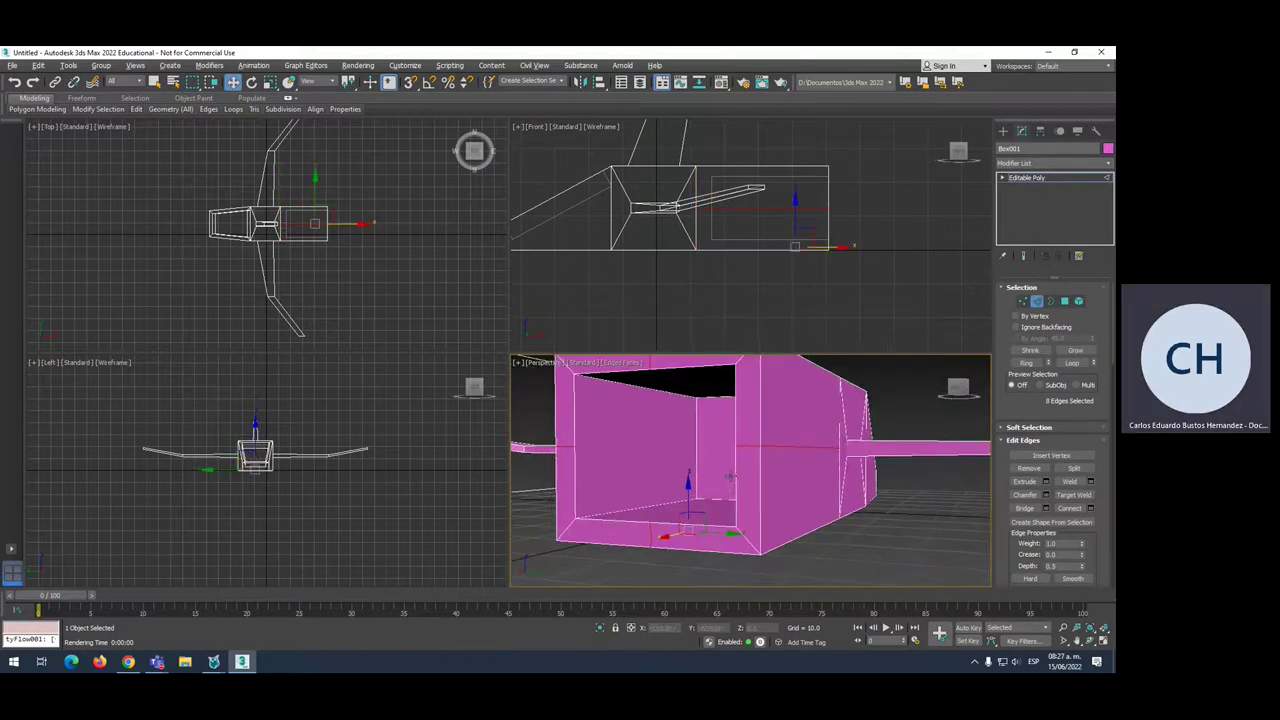
Select the eight vertices around the tail opening and scale them inward to narrow it
key("1")
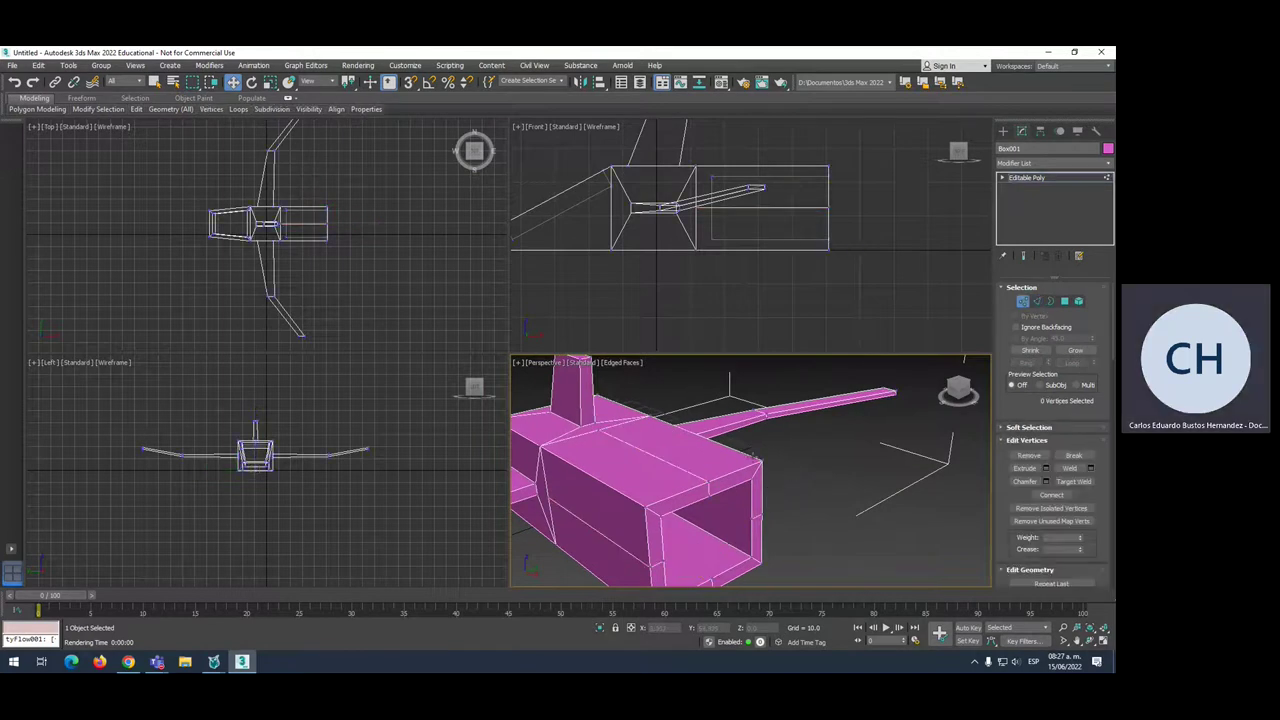
left_click_drag(760, 484, 776, 502)
middle_click_drag(770, 492, 766, 458, "alt")
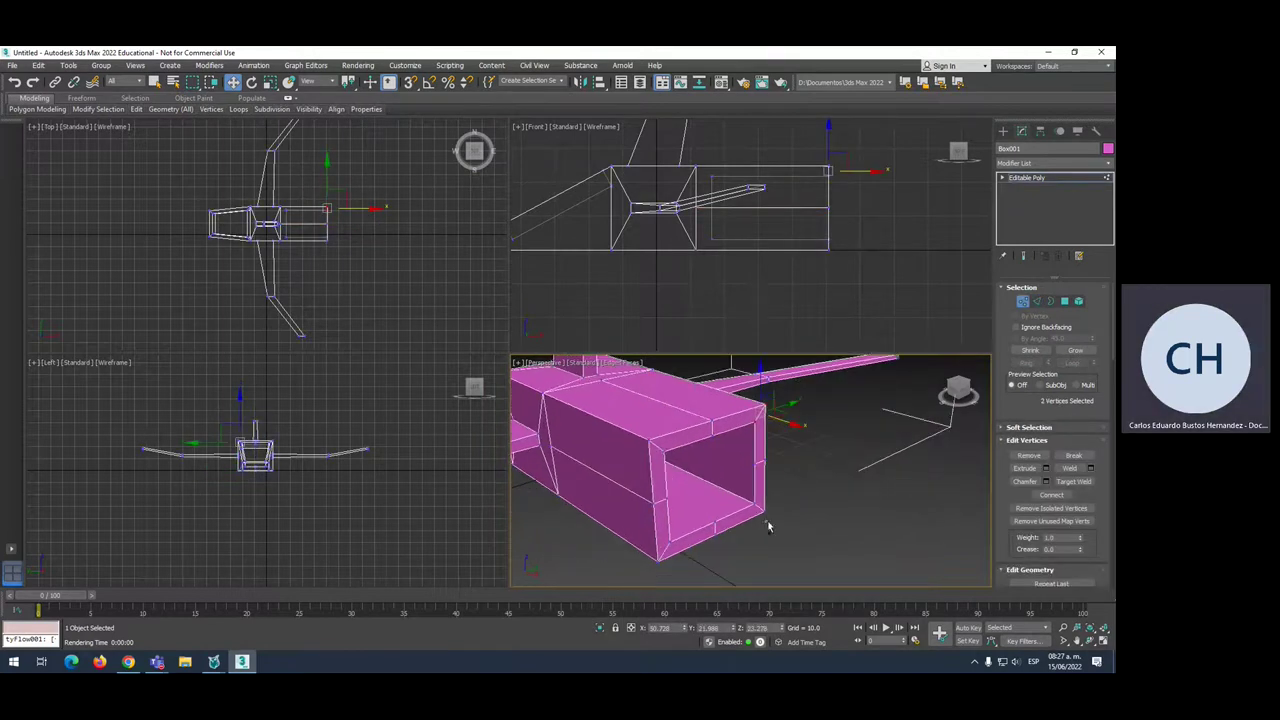
left_click_drag(752, 500, 677, 566, "ctrl")
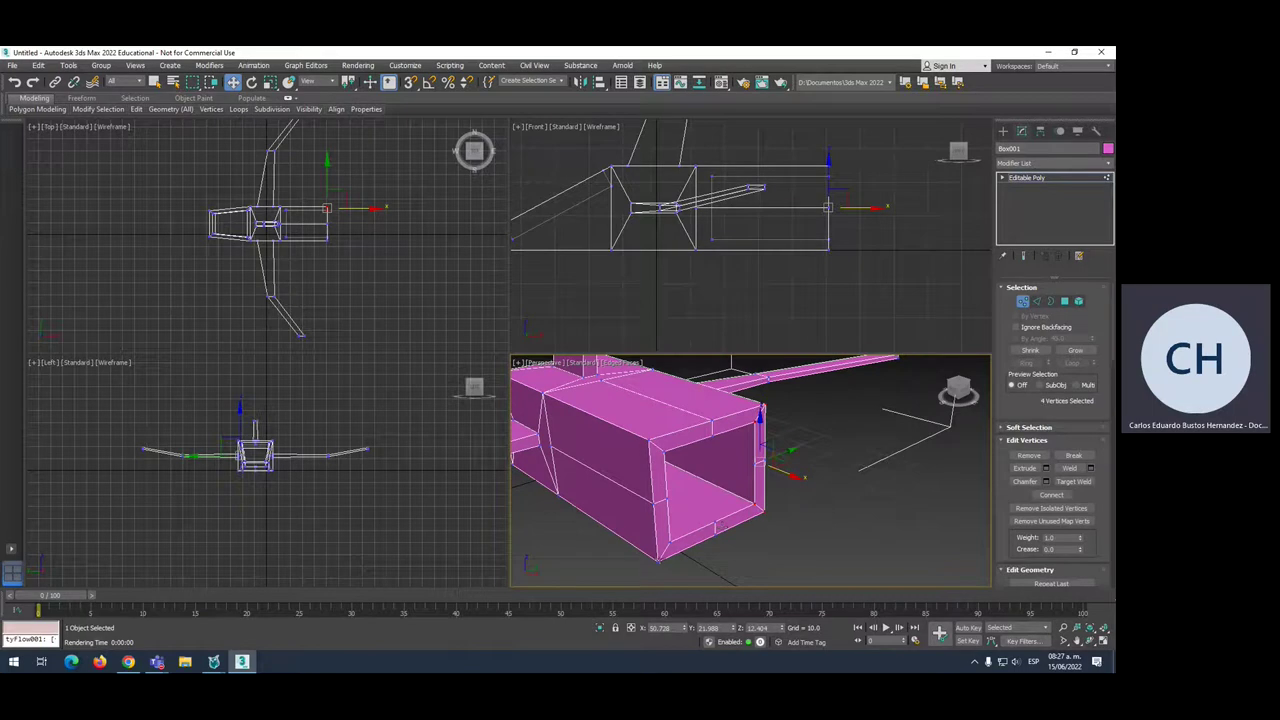
left_click(669, 541, "ctrl")
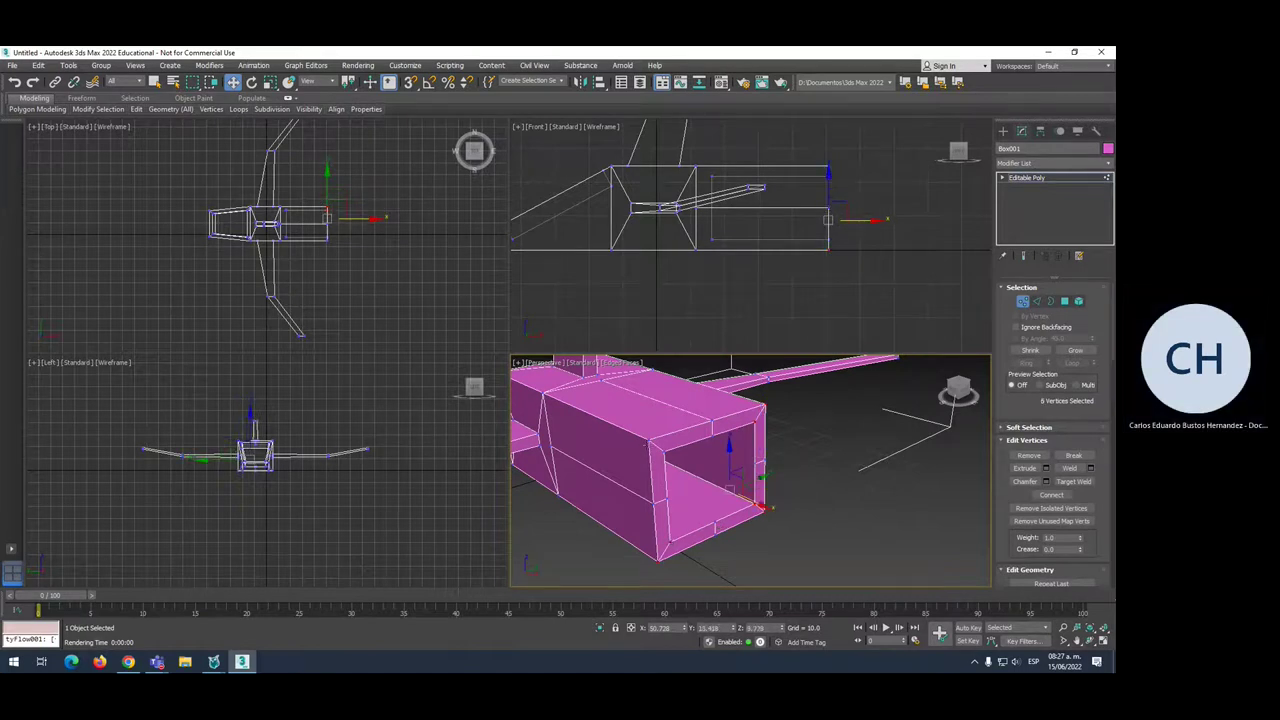
left_click(648, 440, "ctrl")
left_click(664, 451, "ctrl")
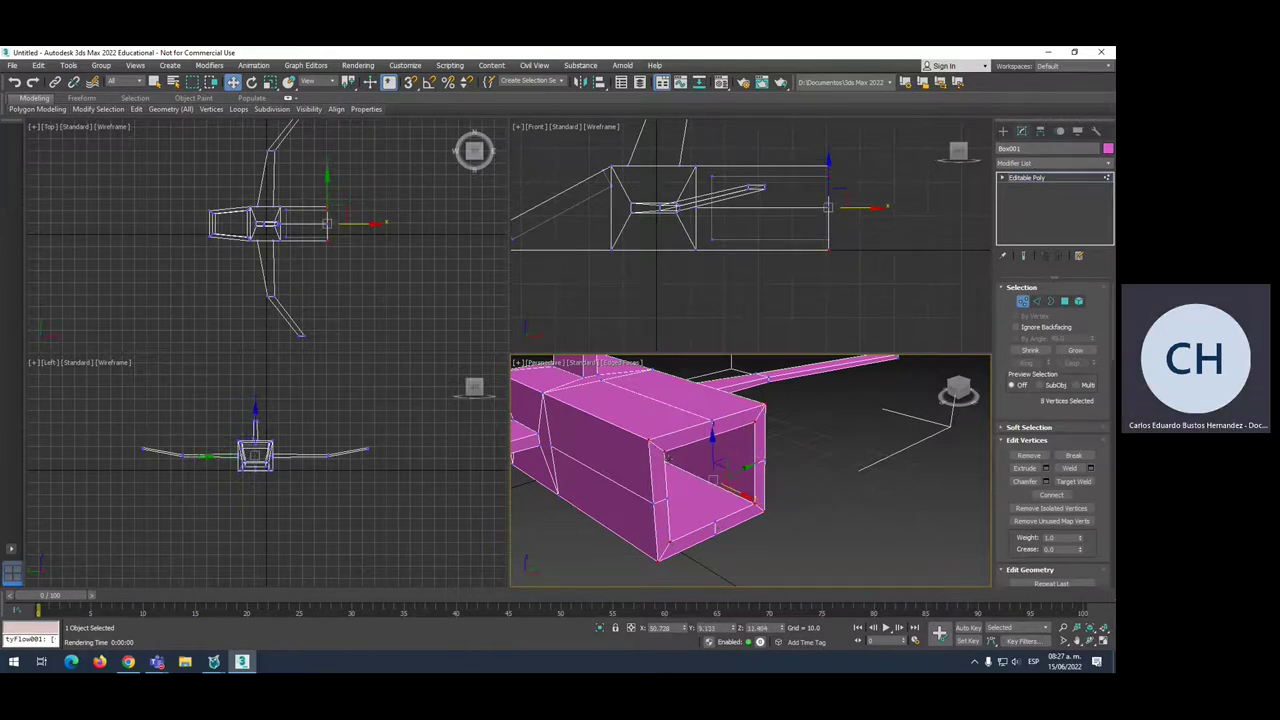
key("r")
middle_click_drag(709, 477, 770, 481, "alt")
scroll(726, 479, "down", 3)
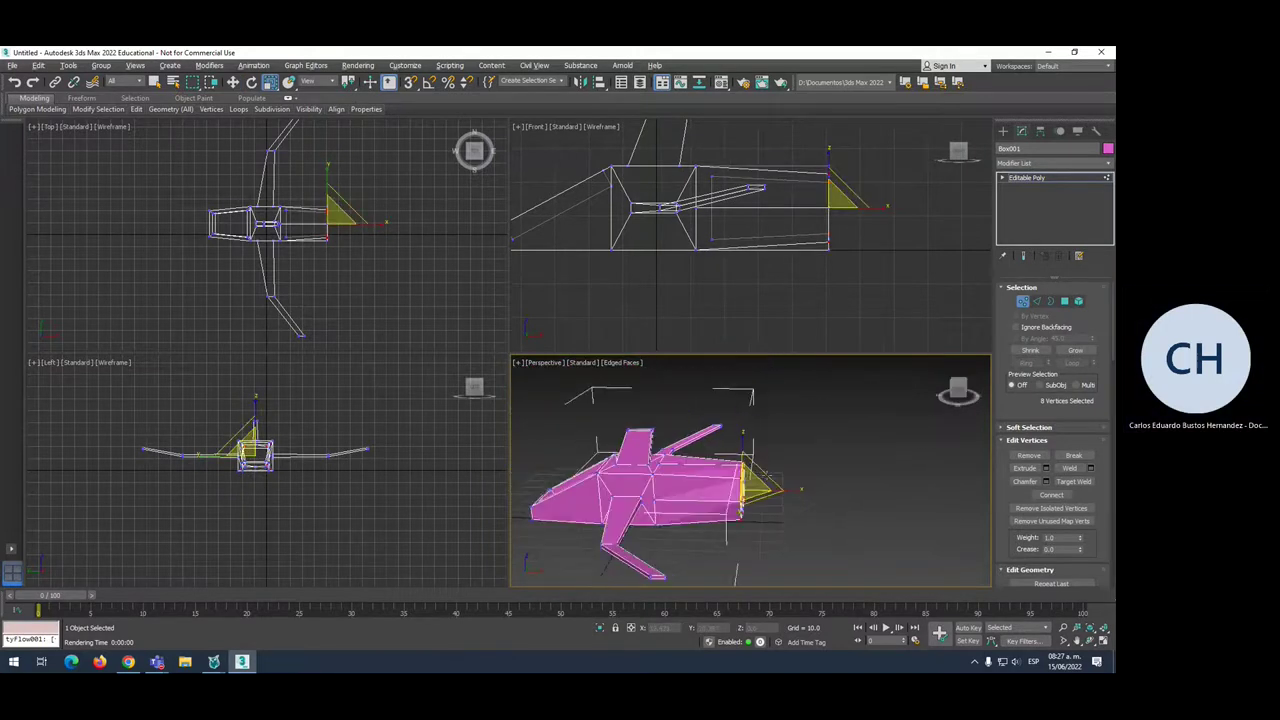
Add a MeshSmooth modifier to the jet
left_click(1039, 163)
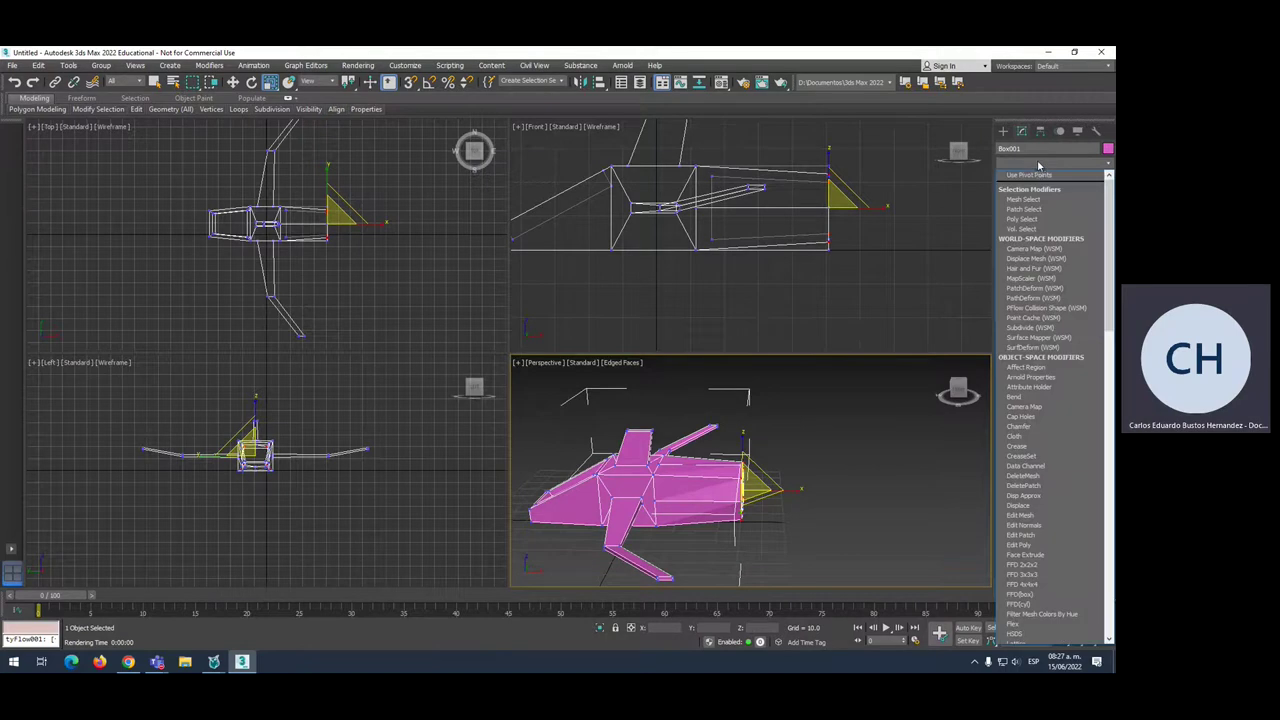
scroll(1041, 166, "down", 5)
scroll(1041, 166, "down", 5)
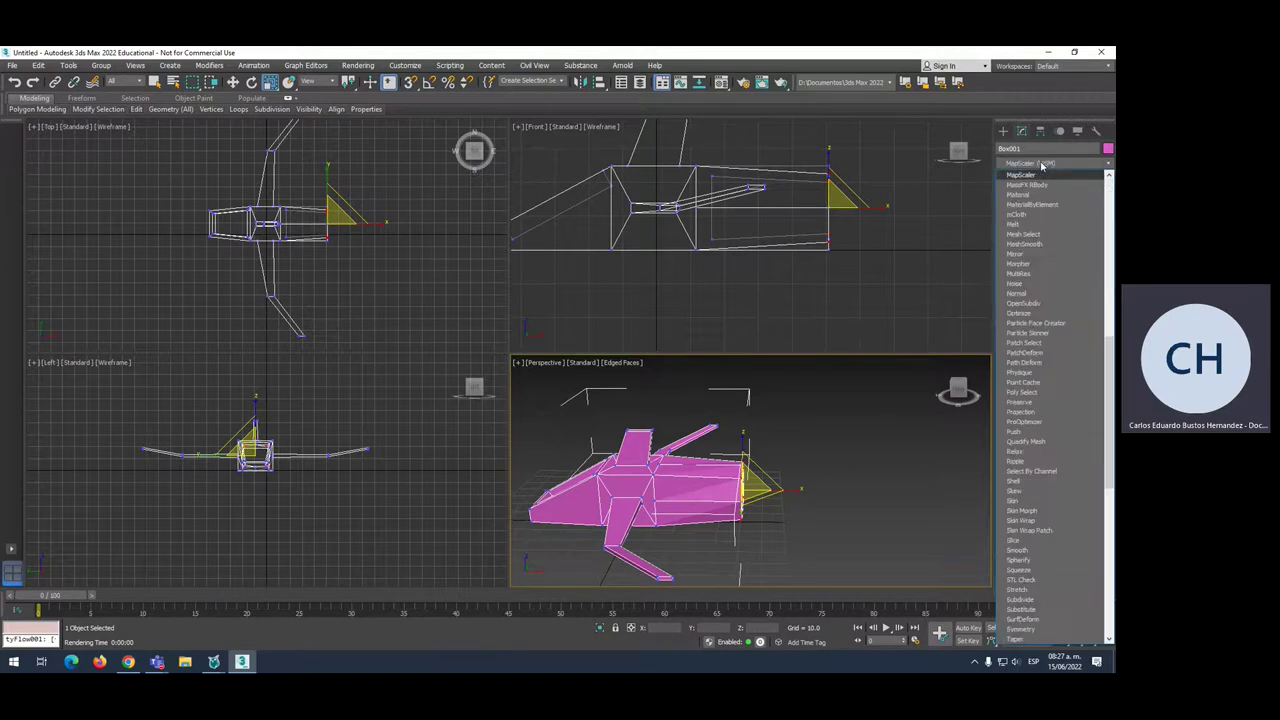
scroll(1041, 166, "down", 3)
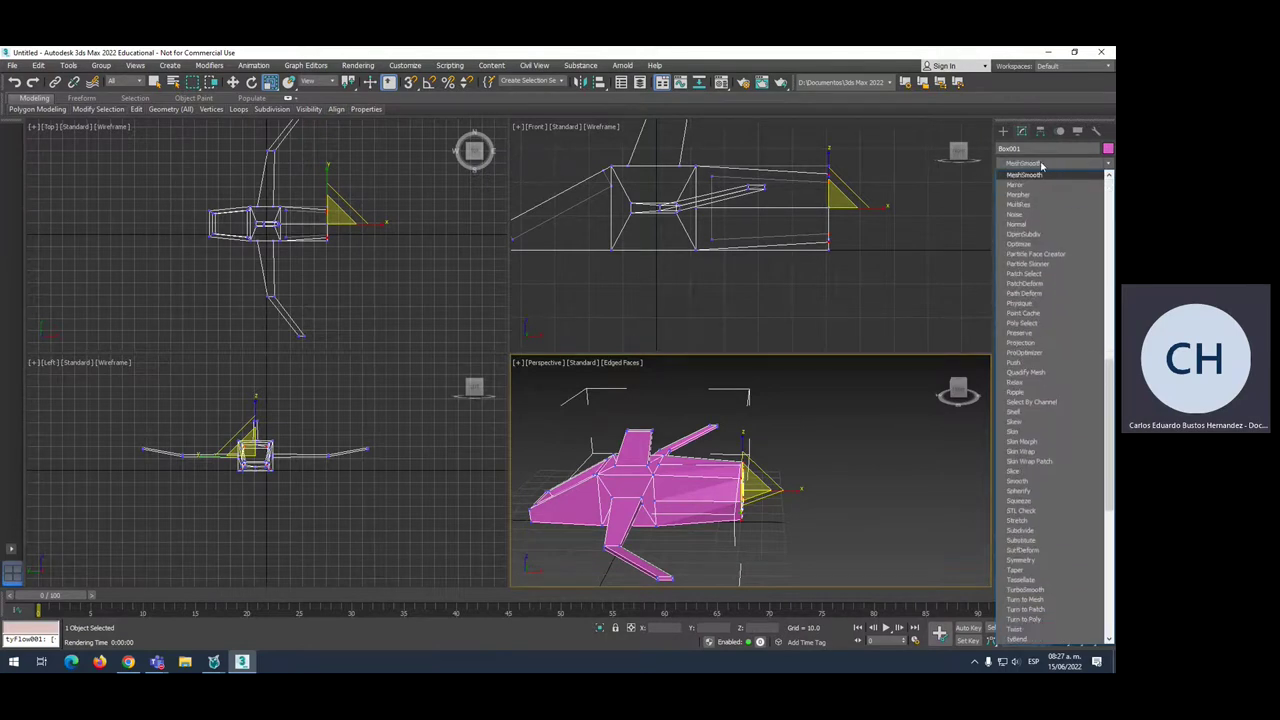
key("Return")
middle_click_drag(769, 443, 734, 460, "alt")
scroll(775, 420, "up", 3)
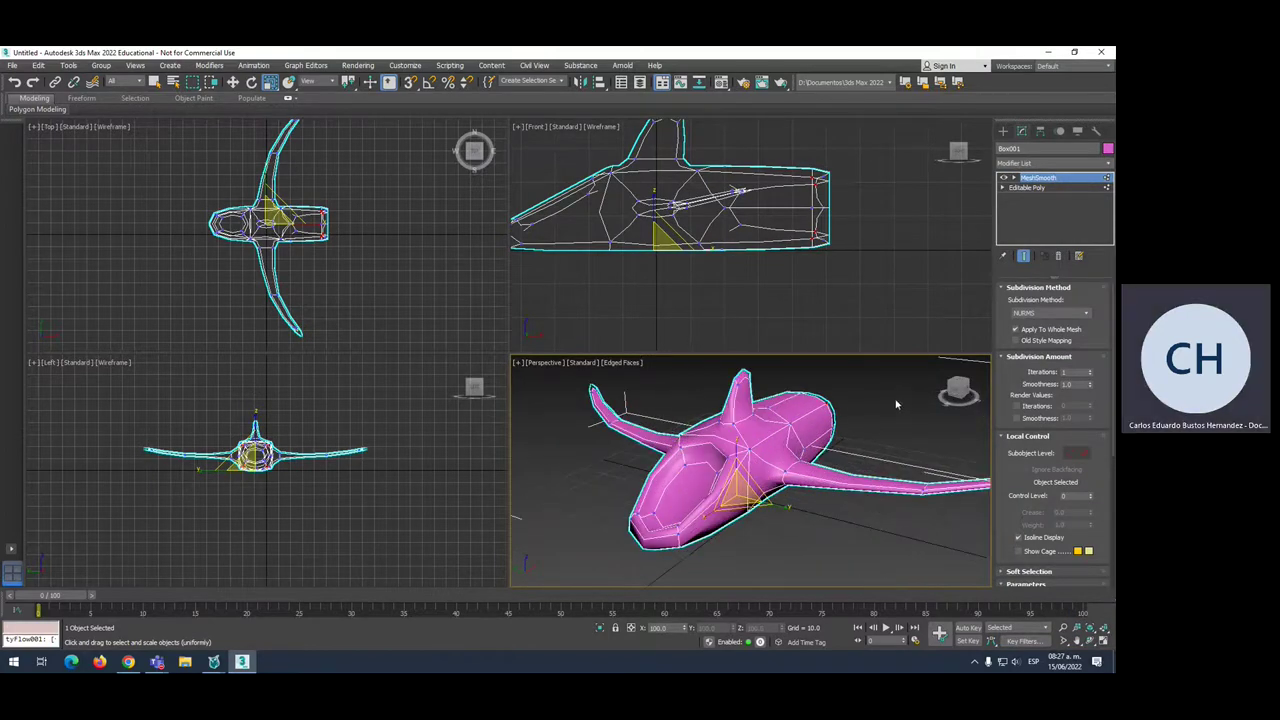
Set MeshSmooth to Classic subdivision with 3 iterations and strength 0
left_click(1024, 315)
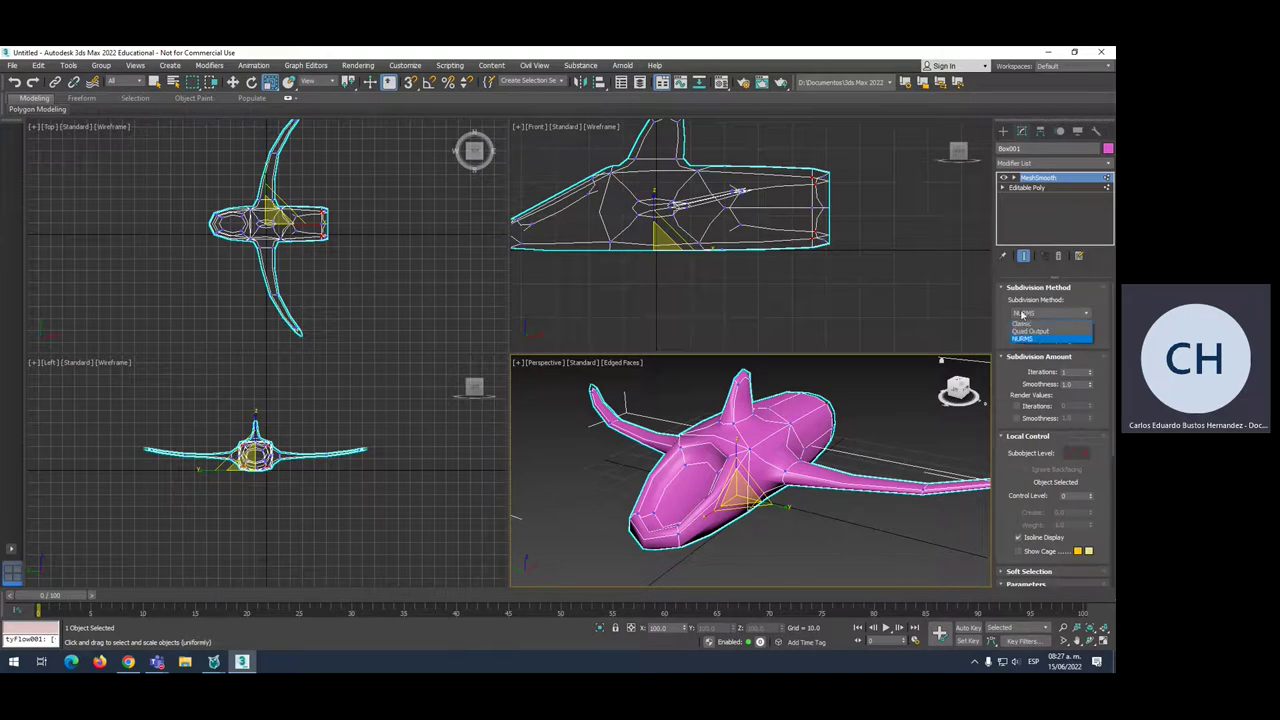
left_click(1020, 325)
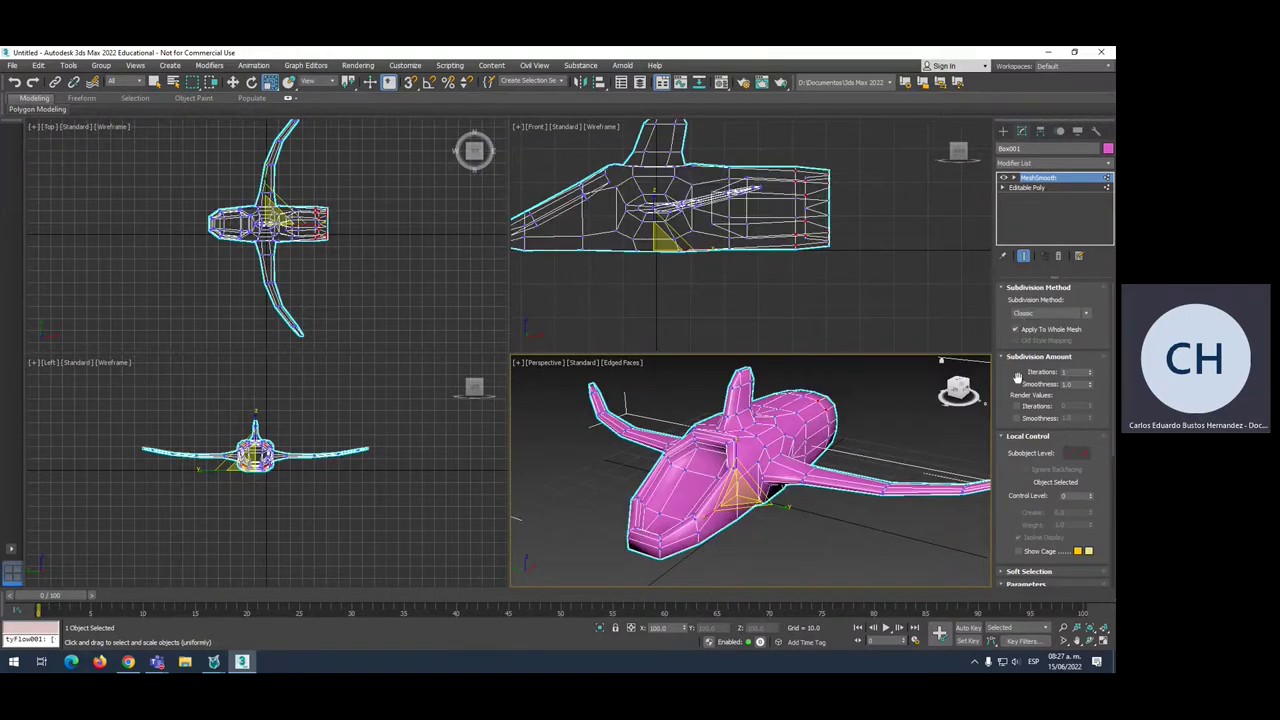
left_click(1090, 370)
left_click(1090, 370)
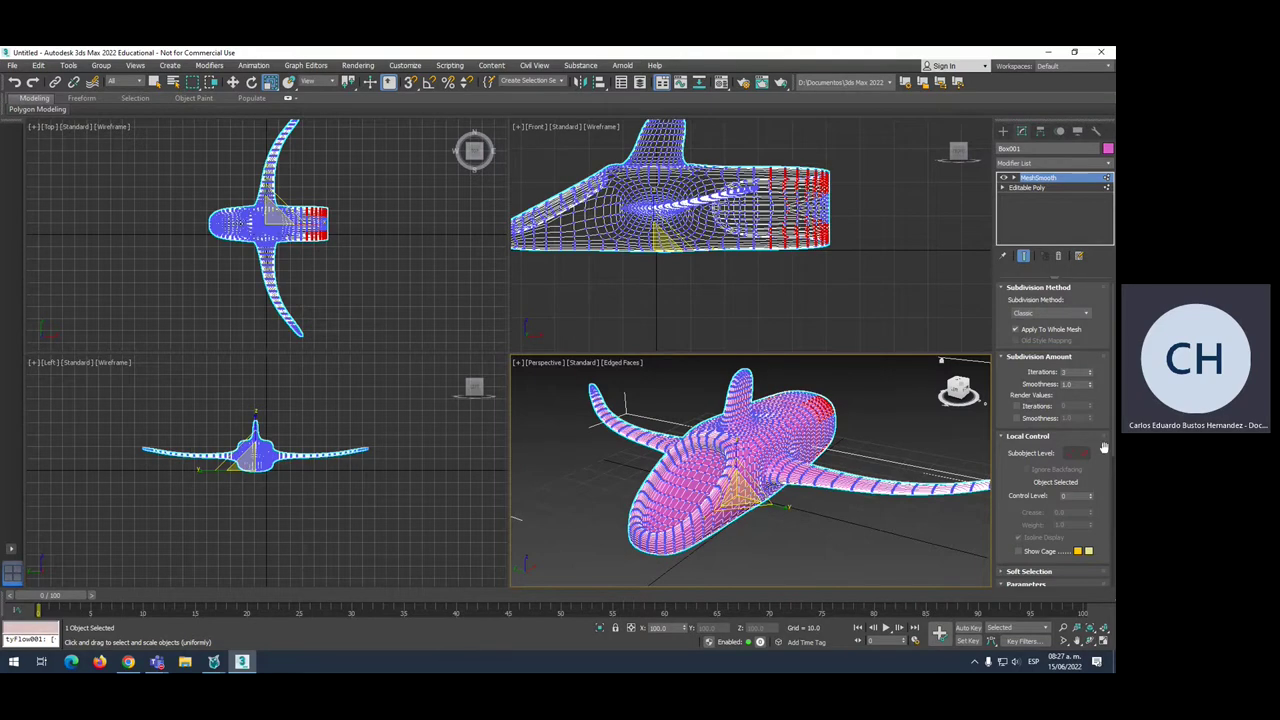
scroll(1104, 447, "down", 5)
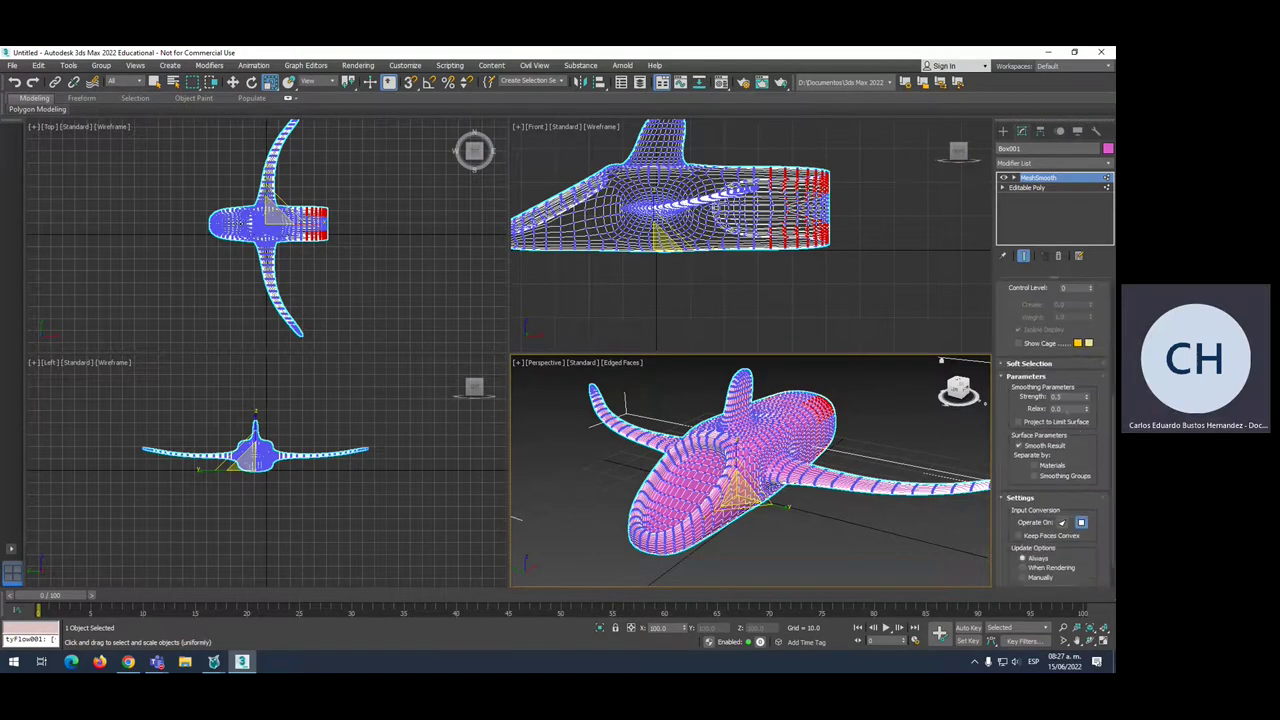
double_click(1060, 396)
type("0")
key("Return")
left_click(937, 461)
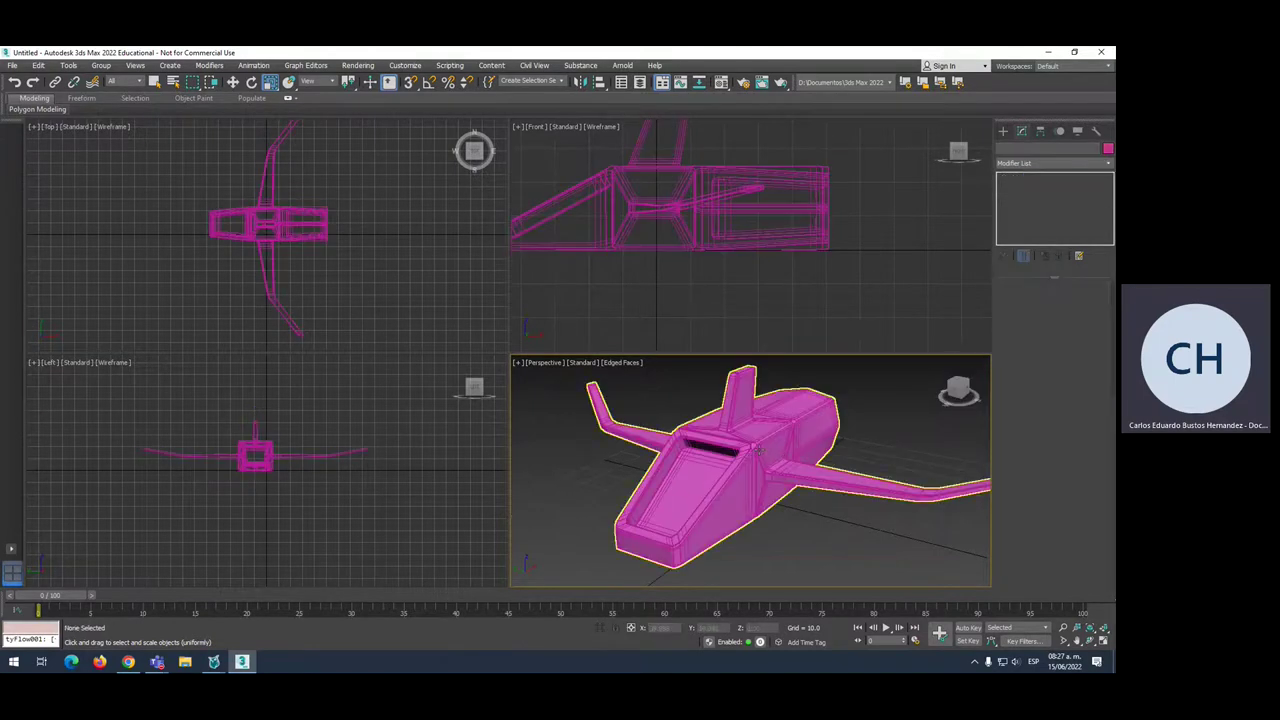
key("shift+q")
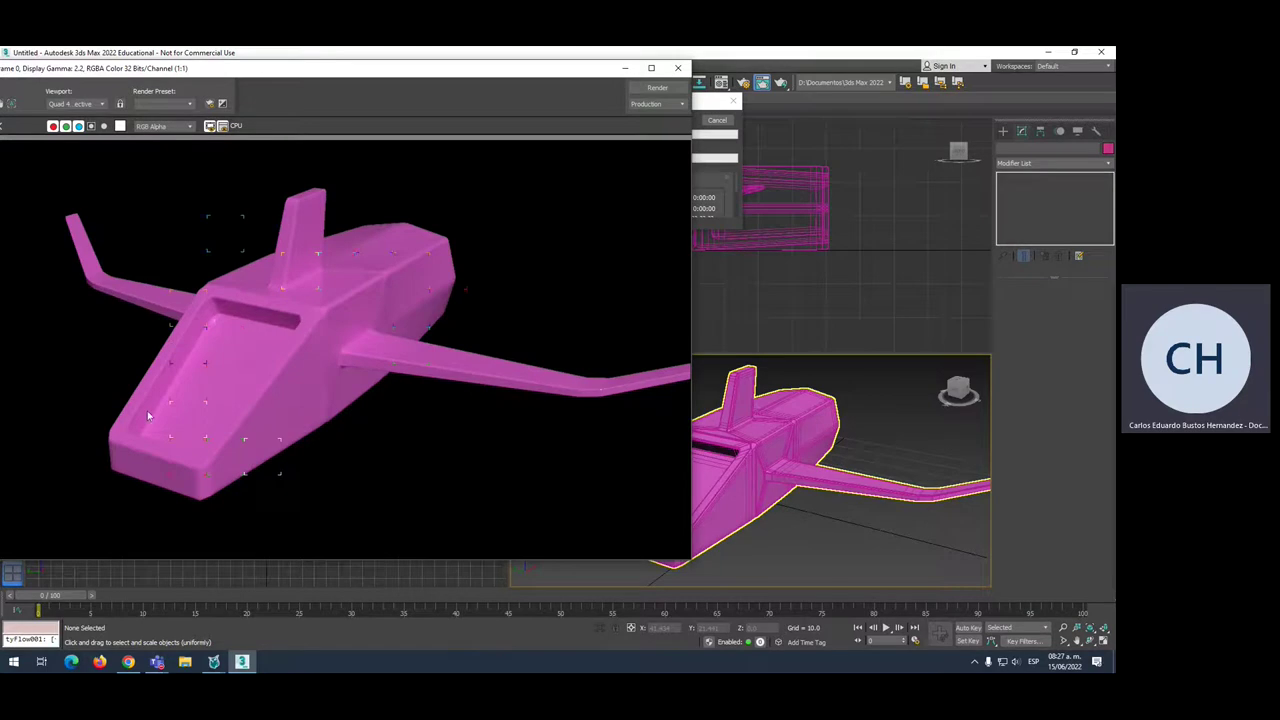
left_click(678, 72)
scroll(850, 420, "down", 3)
mouse_move(880, 397)
middle_mouse_down("alt")
mouse_move(852, 436)
mouse_move(777, 443)
middle_mouse_up("alt")
scroll(280, 458, "up", 2)
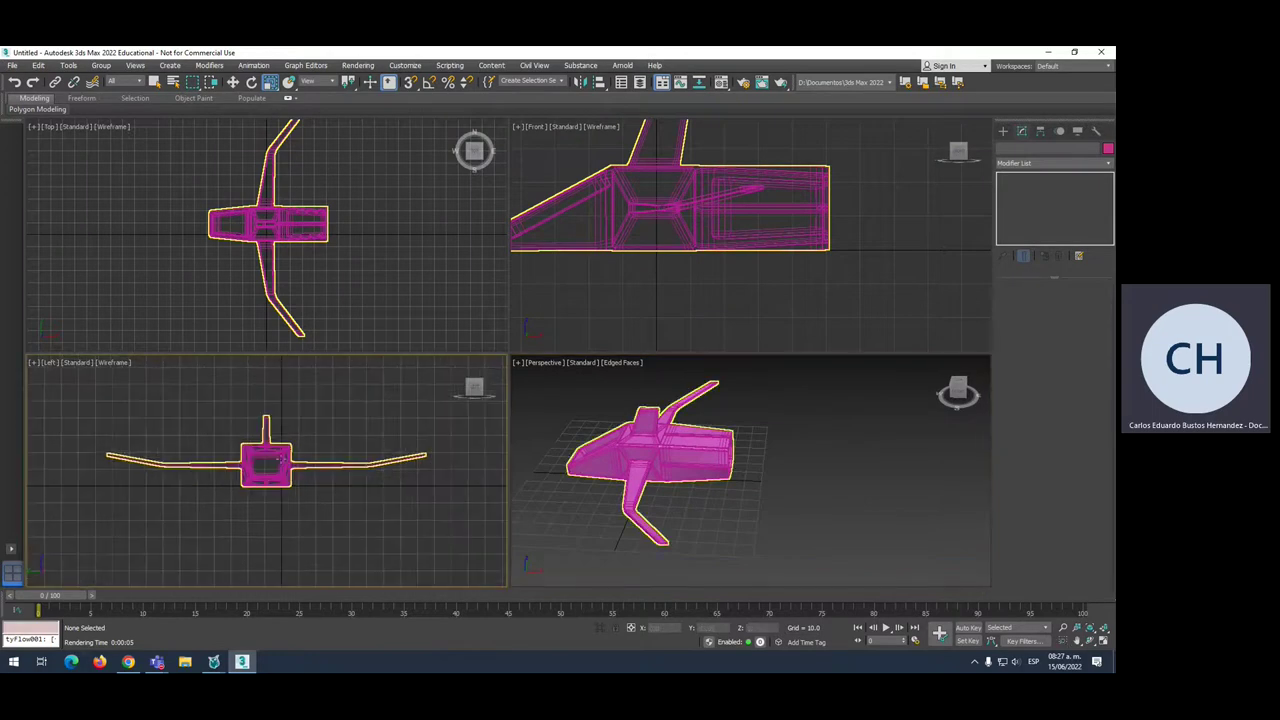
Draw a hemispherical SphereGizmo from Atmospheric Apparatus helpers around the jet
left_click(1003, 131)
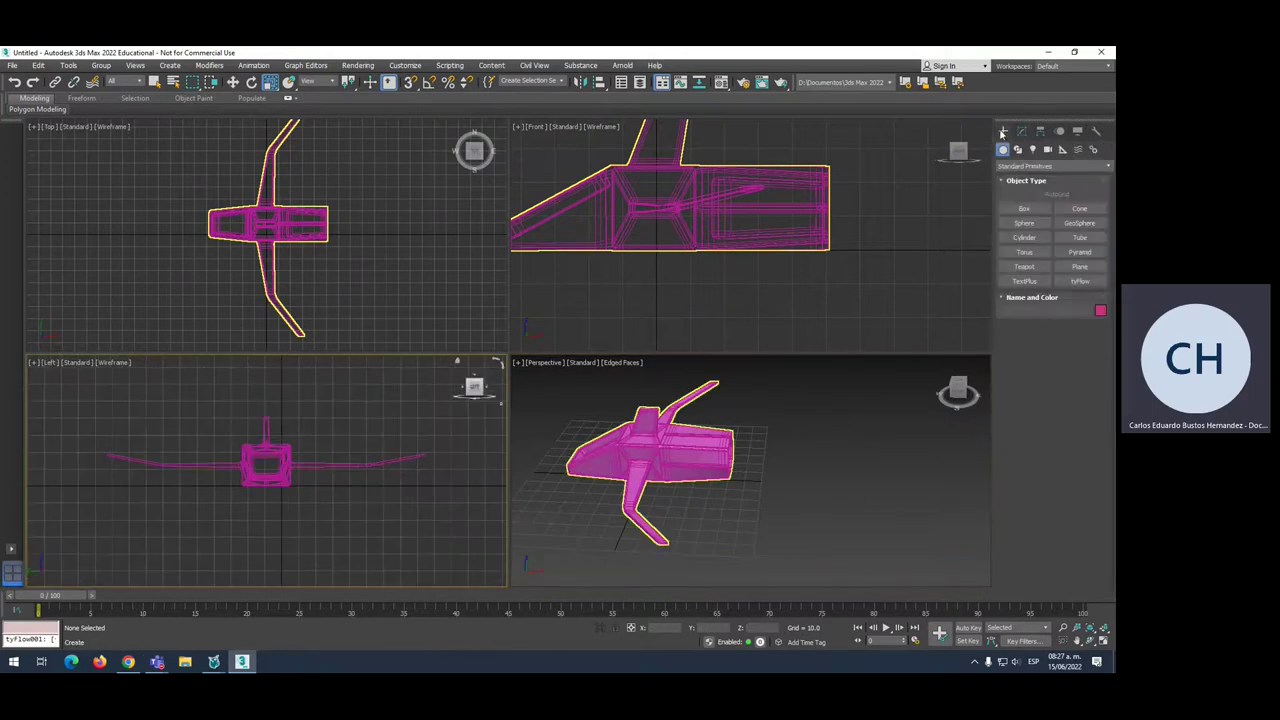
left_click(1063, 150)
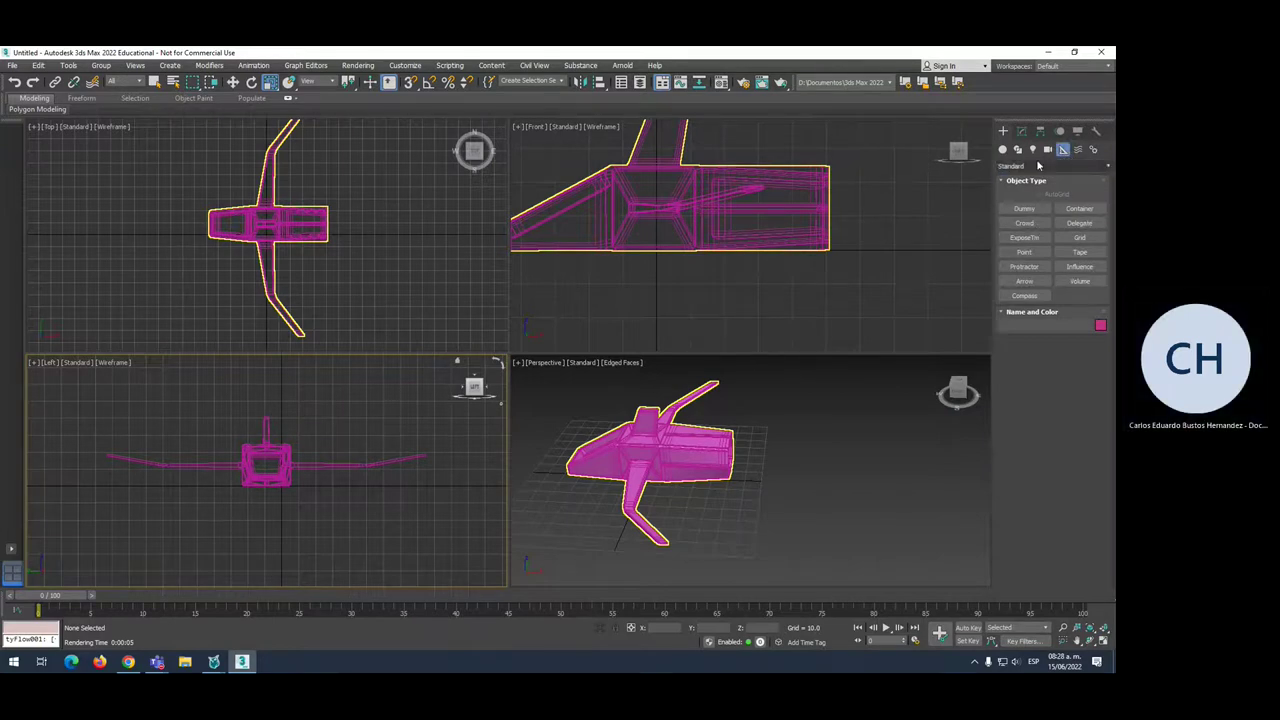
left_click(1040, 167)
left_click(1030, 189)
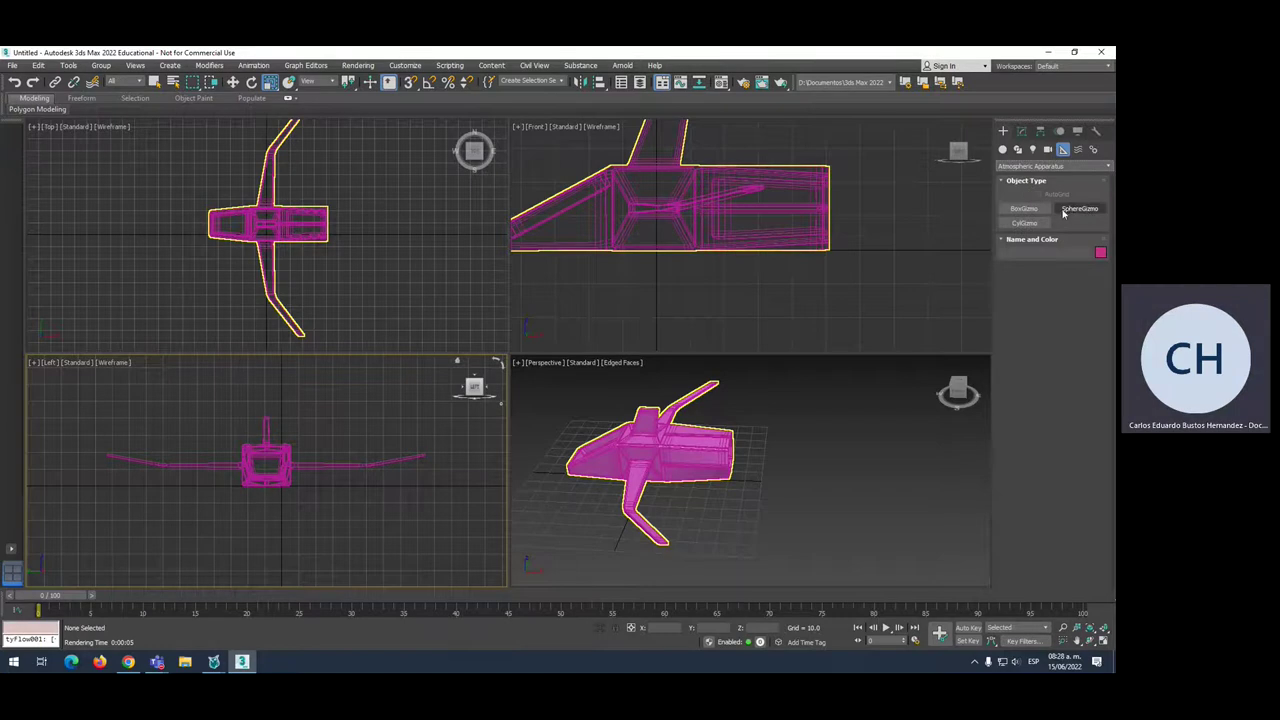
left_click(1079, 208)
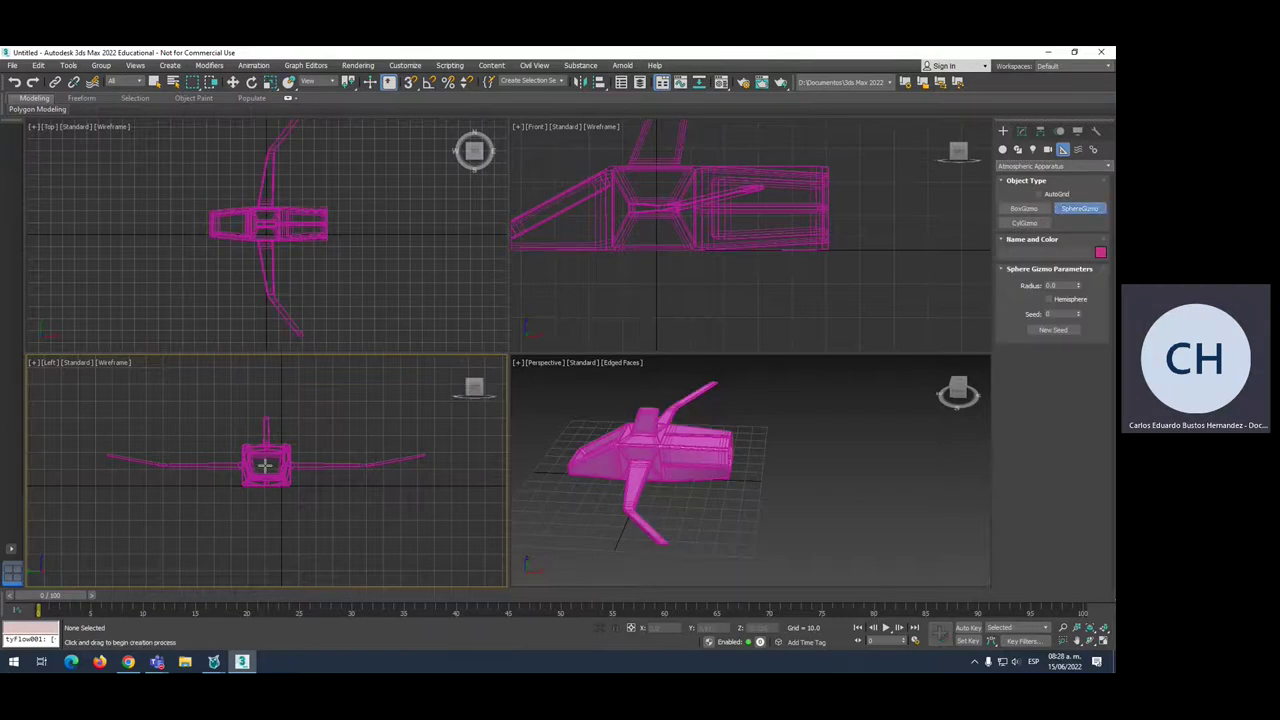
left_click_drag(264, 464, 299, 506)
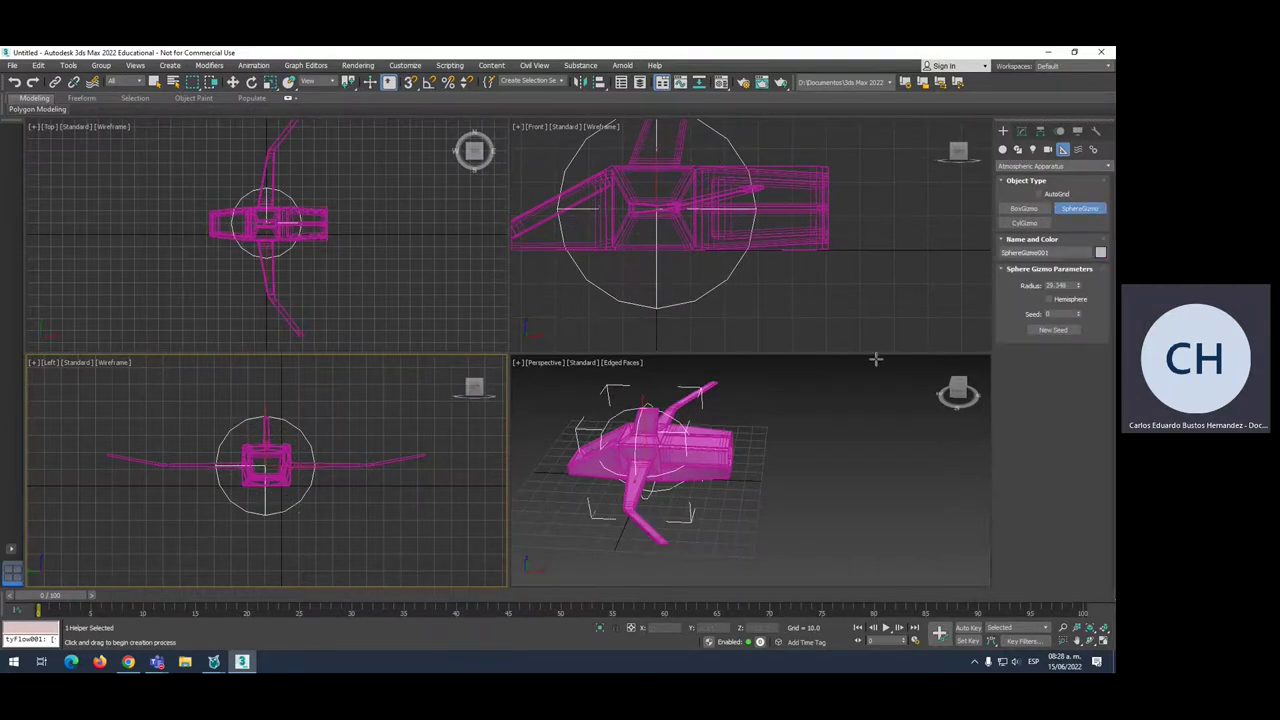
left_click(1048, 299)
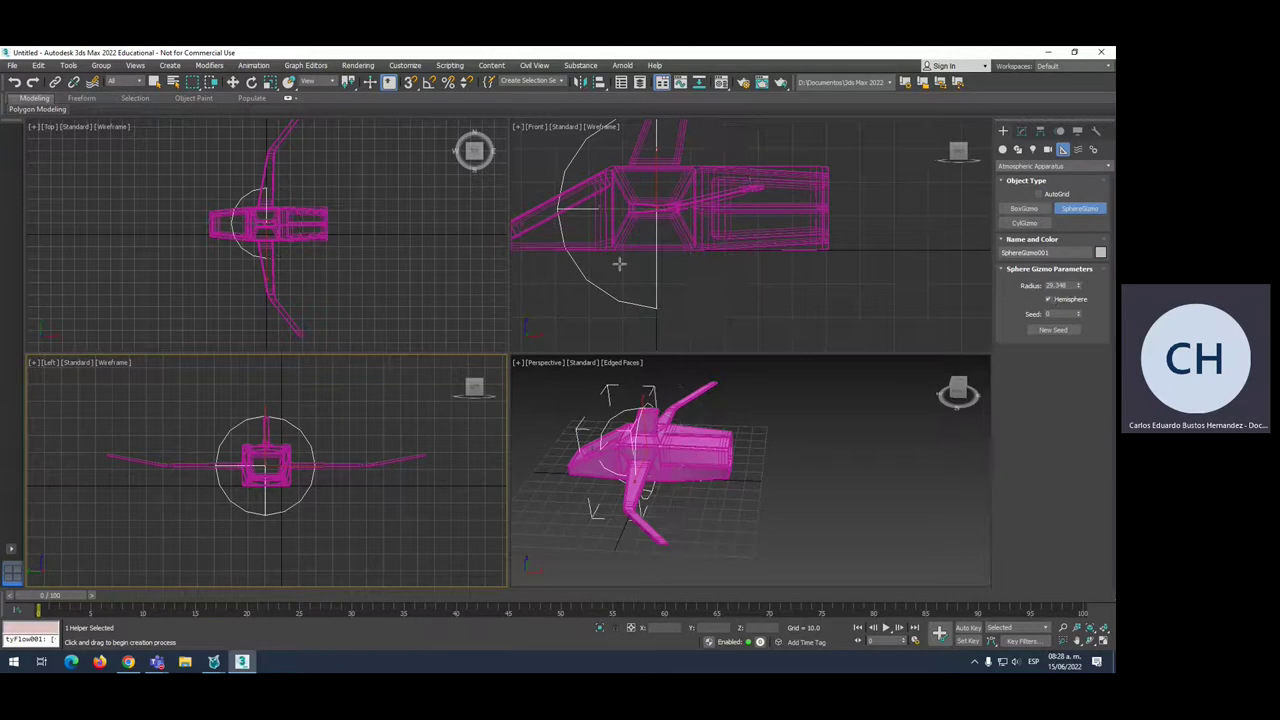
Rotate the gizmo 180° around Z with angle snap on
left_click(429, 84)
left_click(628, 442)
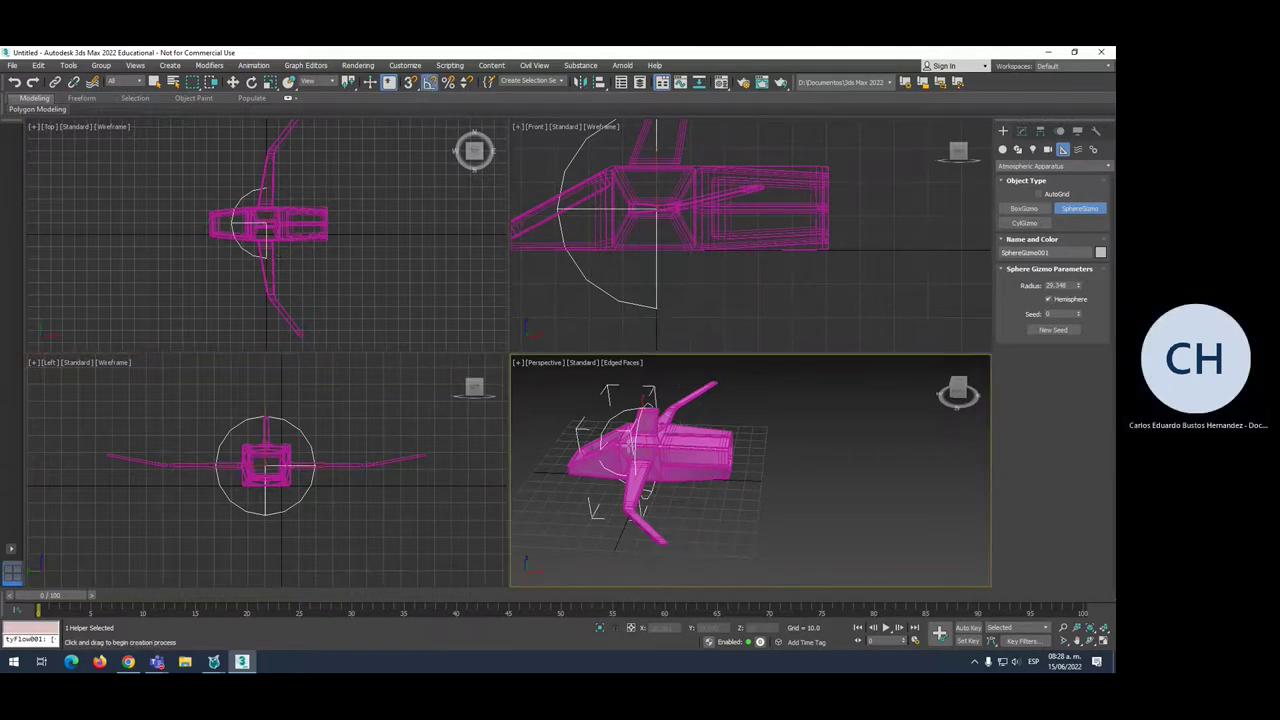
right_click(652, 463)
left_click(656, 475)
left_click_drag(654, 475, 755, 443)
scroll(695, 235, "down", 5)
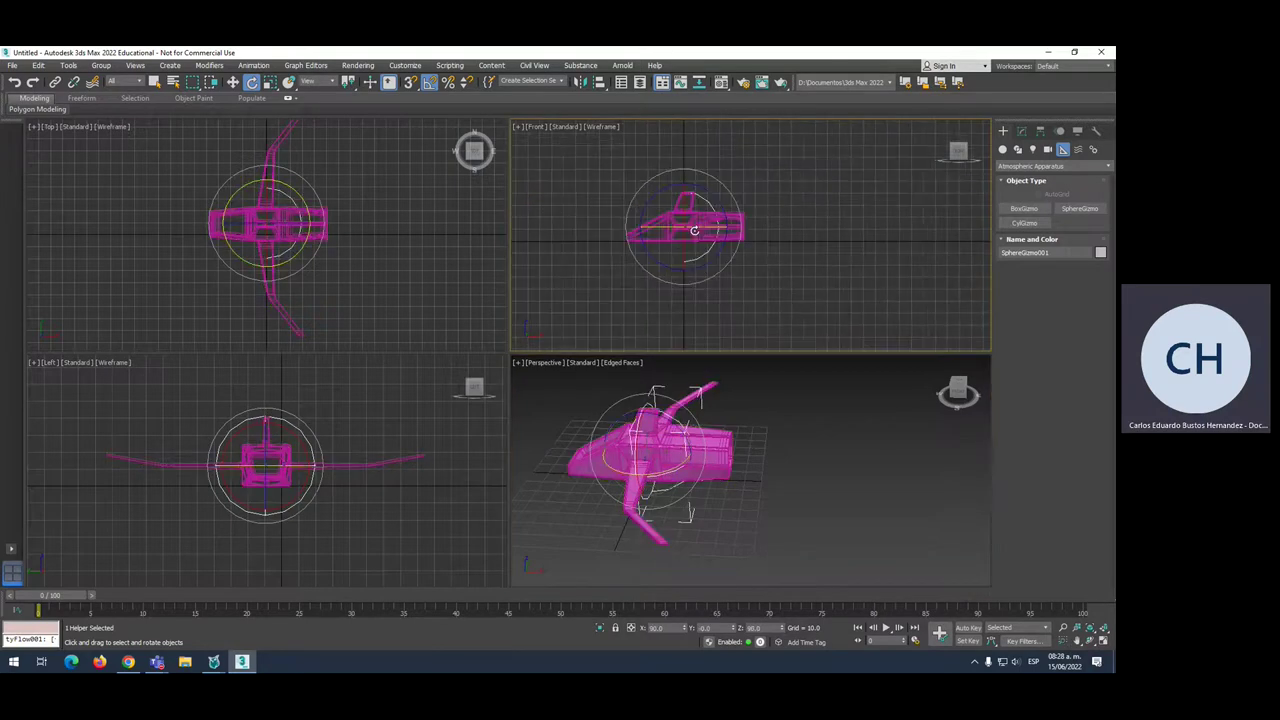
Scale the gizmo into a long X-axis spindle and move it behind the jet's tail
key("r")
left_click_drag(295, 440, 305, 468)
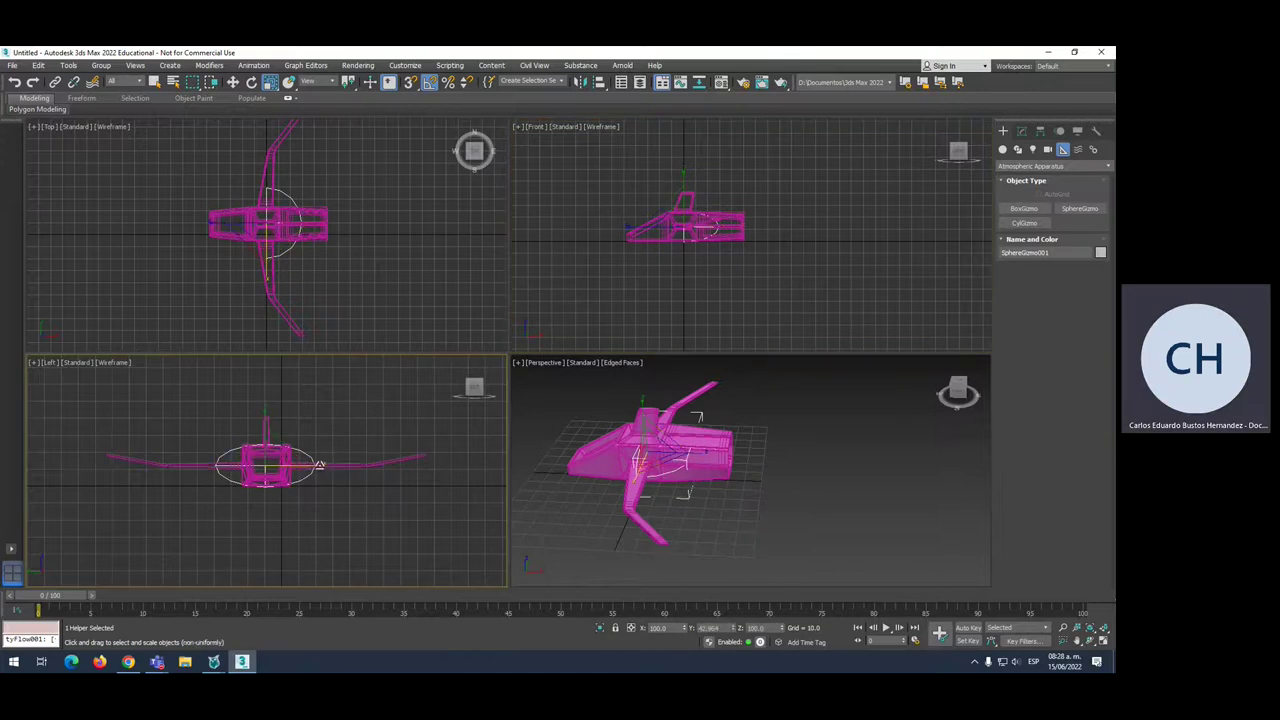
left_click_drag(318, 466, 287, 470)
right_click(534, 430)
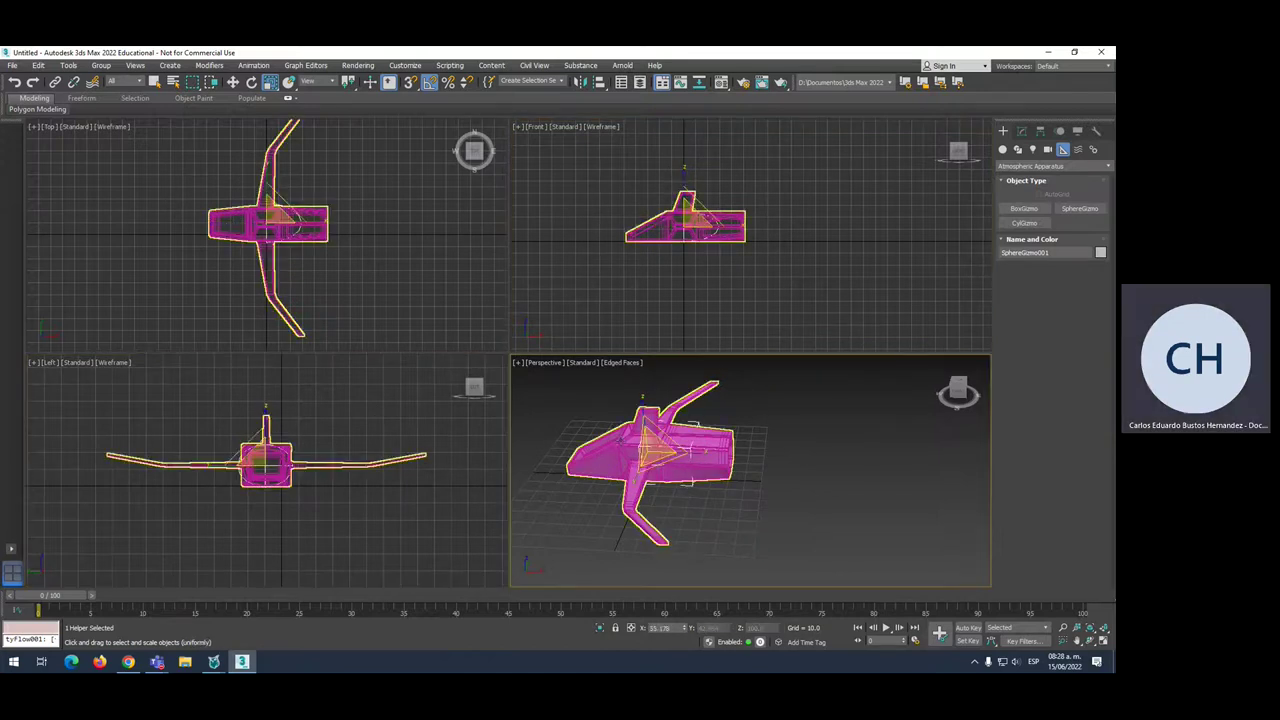
left_click_drag(702, 450, 883, 430)
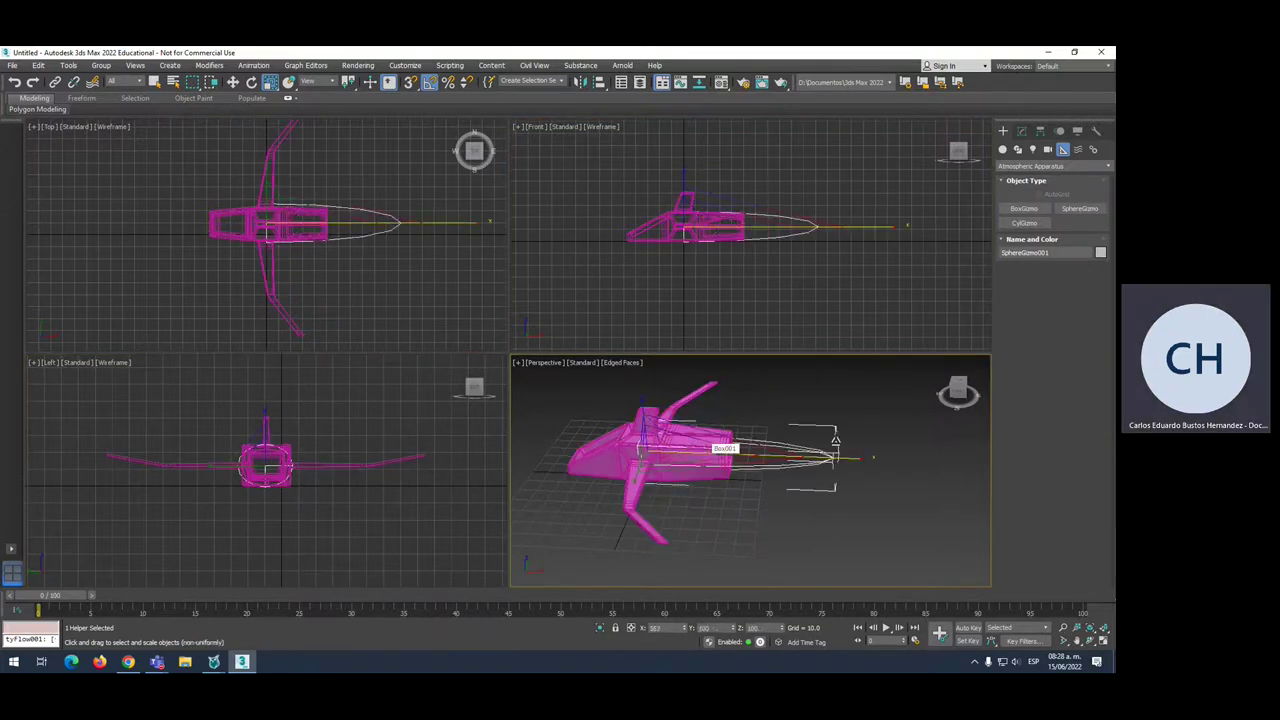
scroll(760, 441, "down", 5)
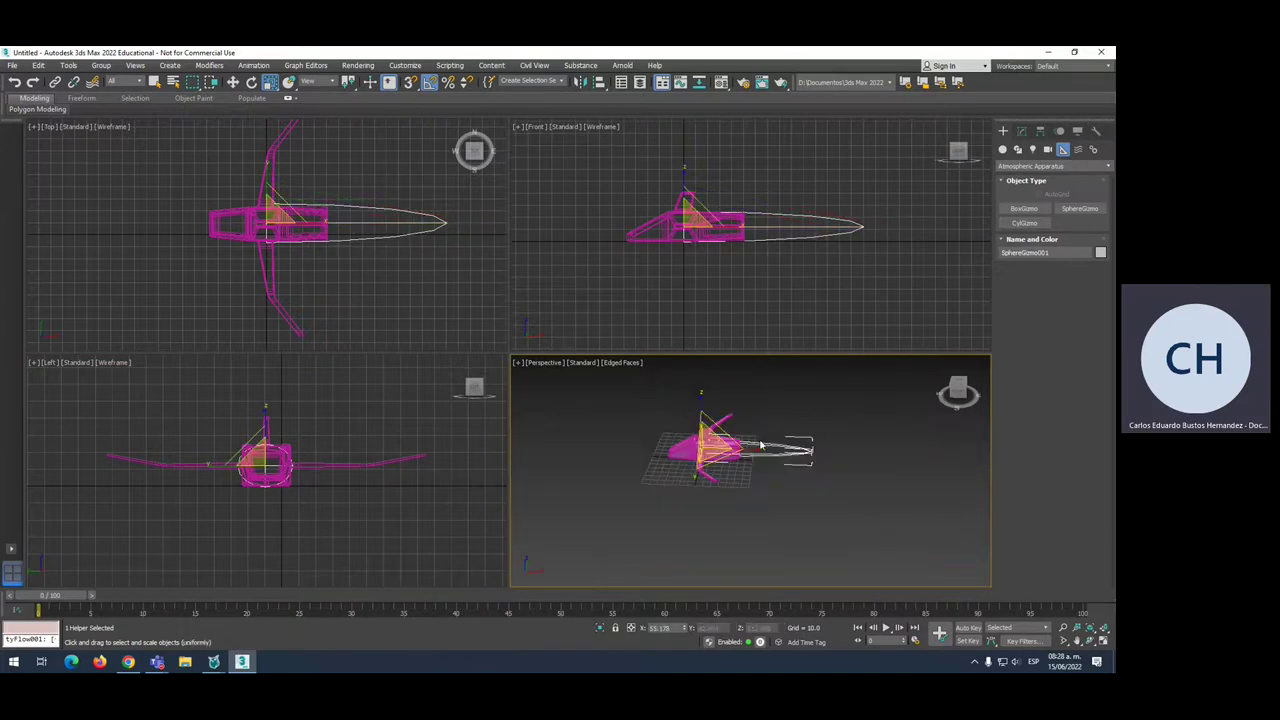
key("w")
left_click_drag(752, 447, 780, 449)
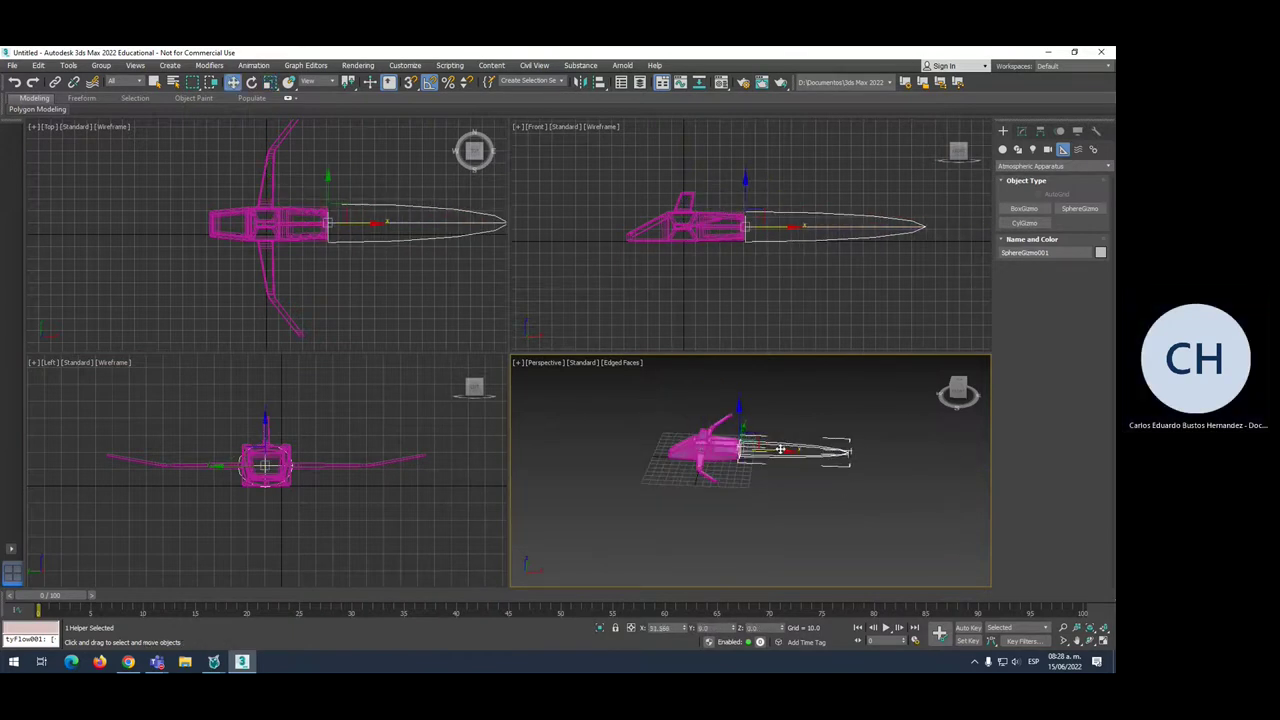
Link SphereGizmo001 to the jet as its parent
left_click(55, 83)
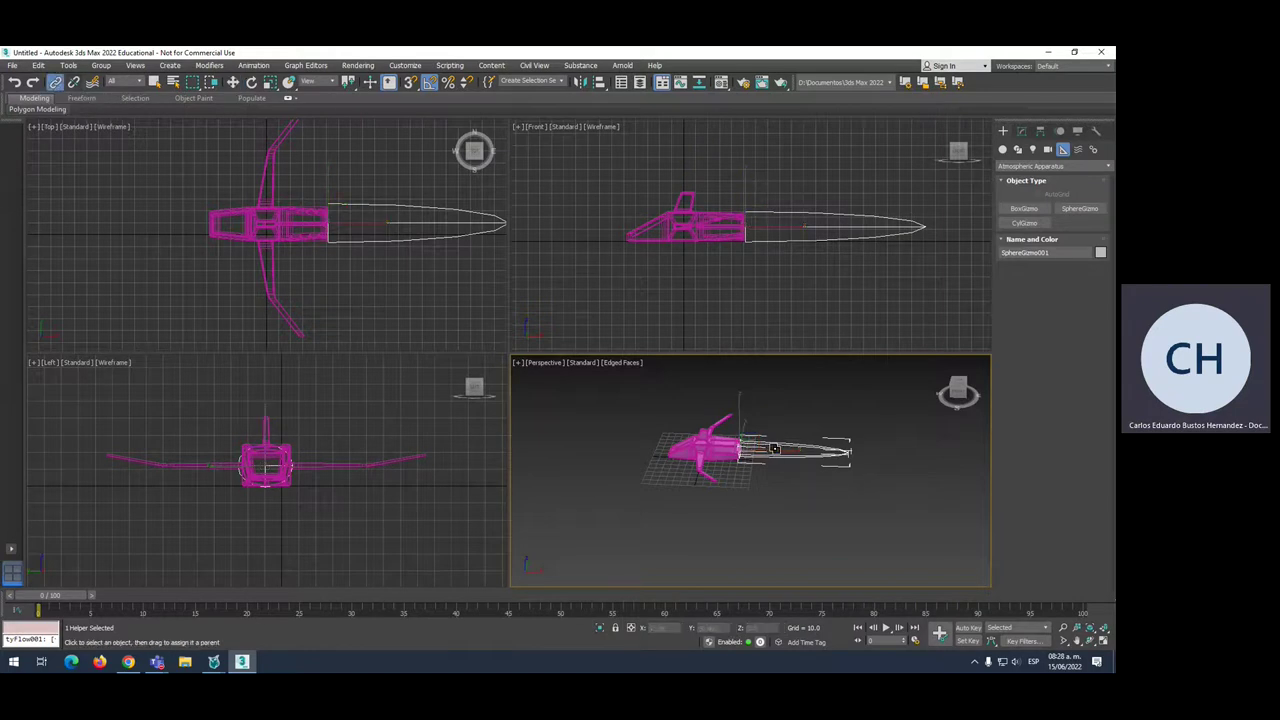
mouse_move(735, 437)
left_mouse_down()
mouse_move(700, 452)
mouse_move(727, 457)
left_mouse_up()
right_click(702, 452)
left_click(720, 462)
Select SphereGizmo001 and run a Shift+Q test render
left_click(788, 483)
left_click(788, 452)
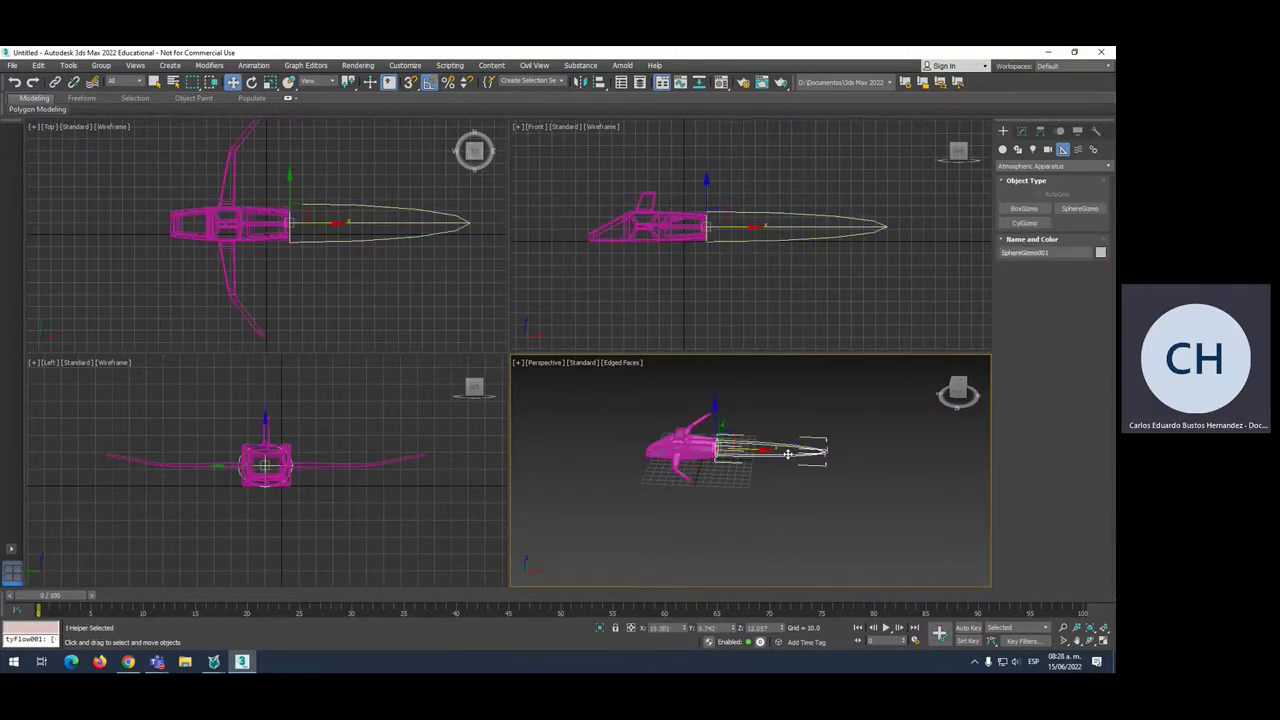
scroll(755, 451, "up", 2)
key("shift+q")
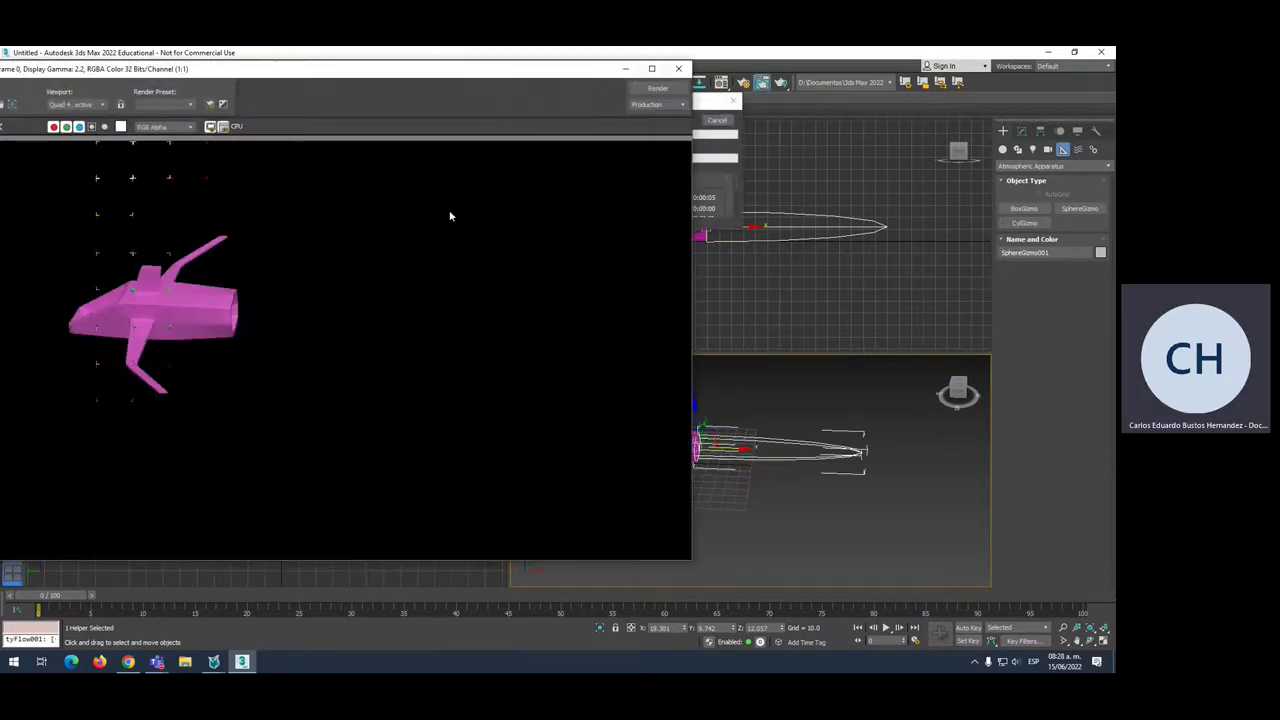
left_click(680, 68)
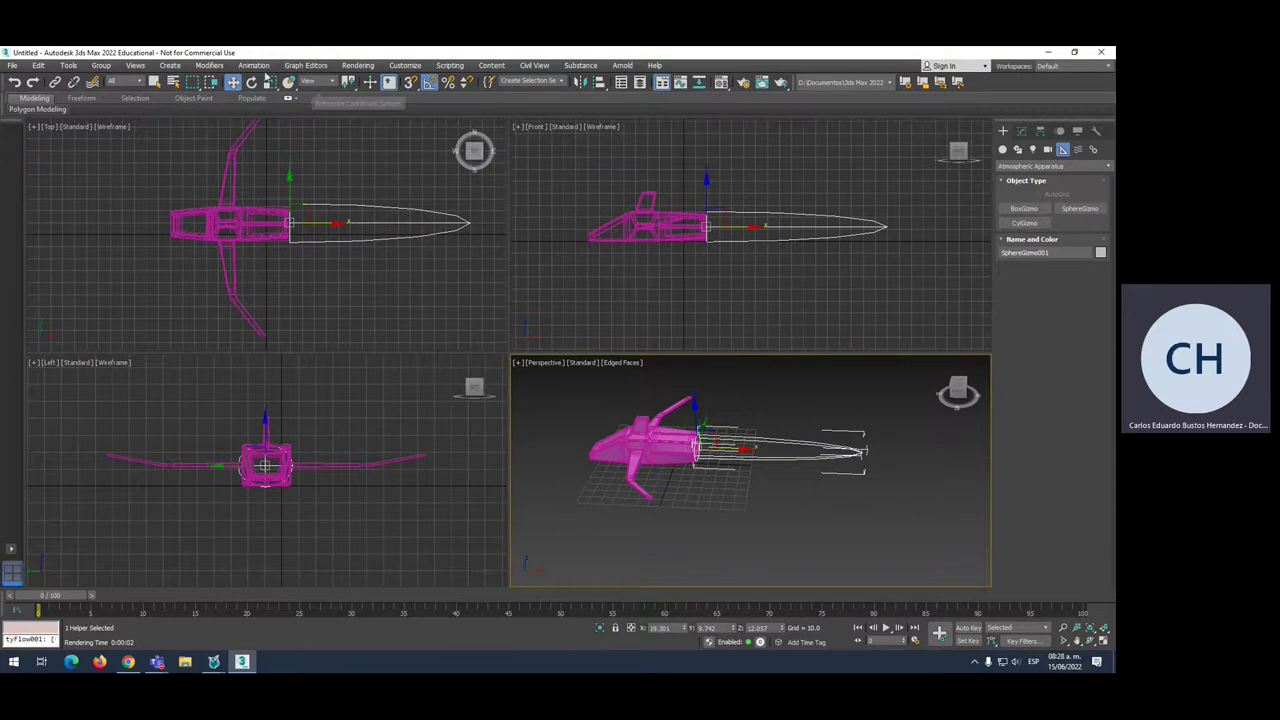
Switch the production renderer to Scanline Renderer in Render Setup
left_click(358, 66)
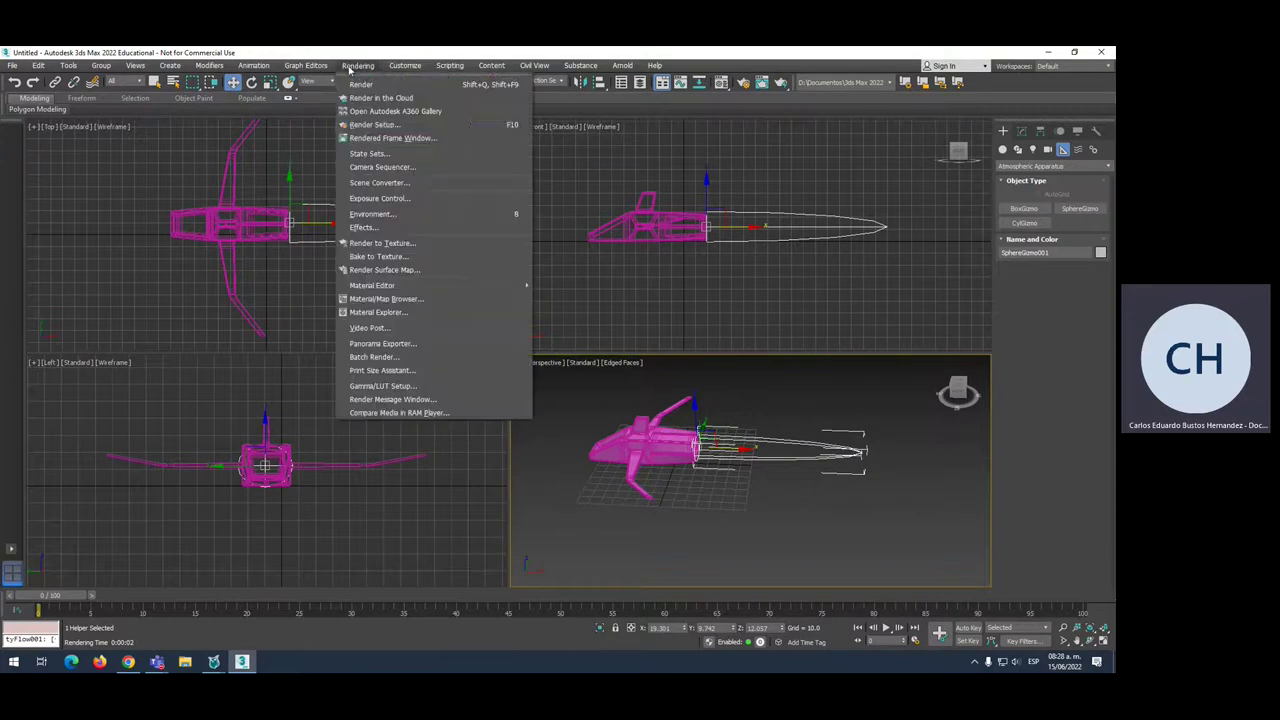
left_click(462, 125)
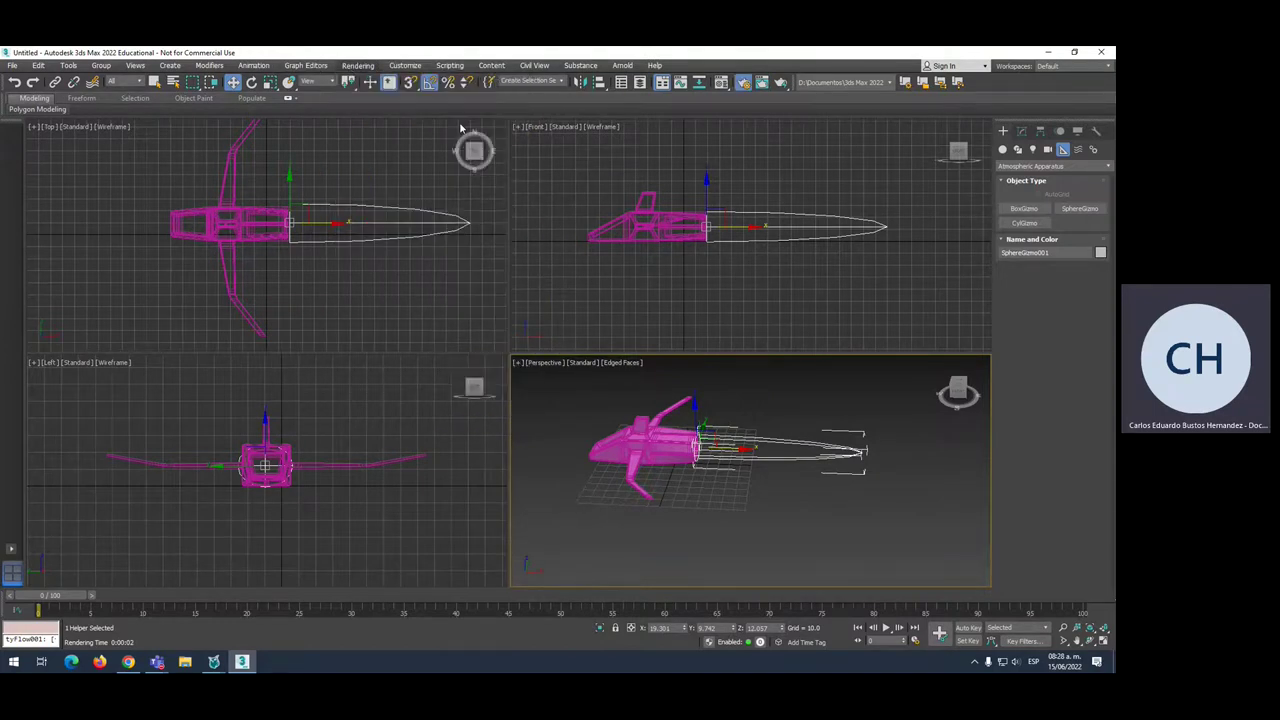
left_click(468, 136)
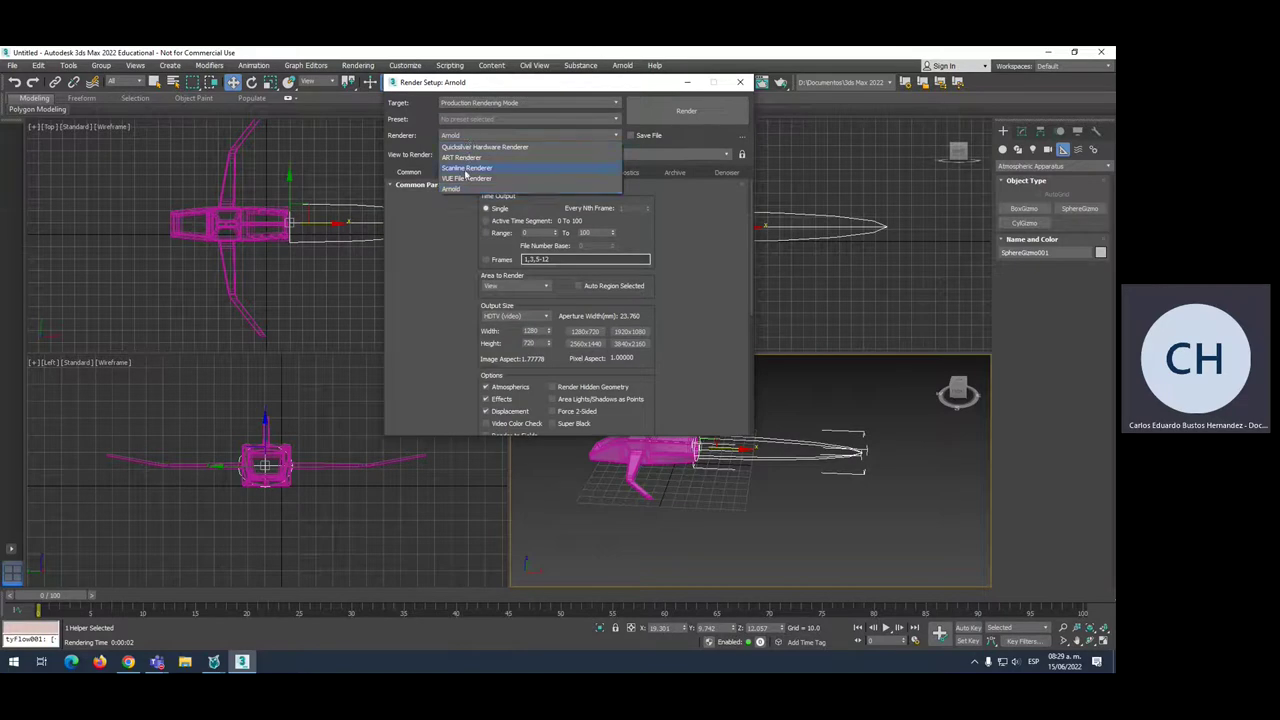
left_click(466, 169)
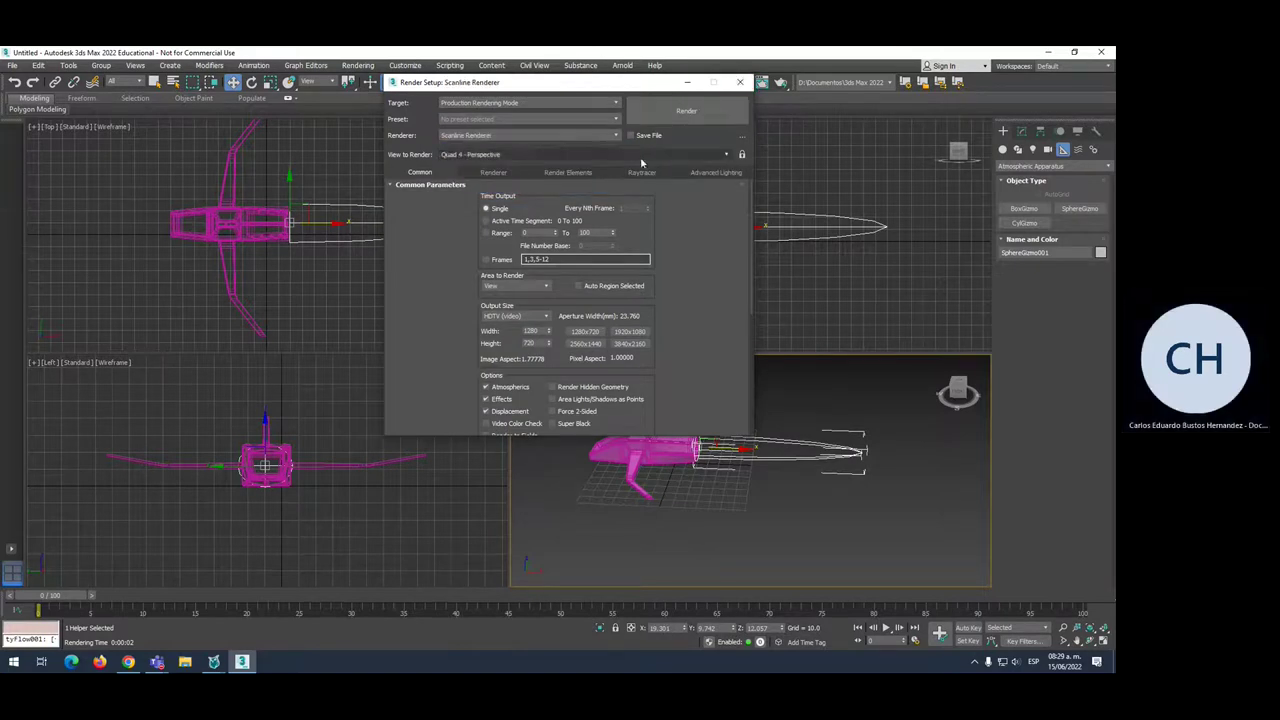
Enable Light Tracer advanced lighting and run a test render
left_click(704, 174)
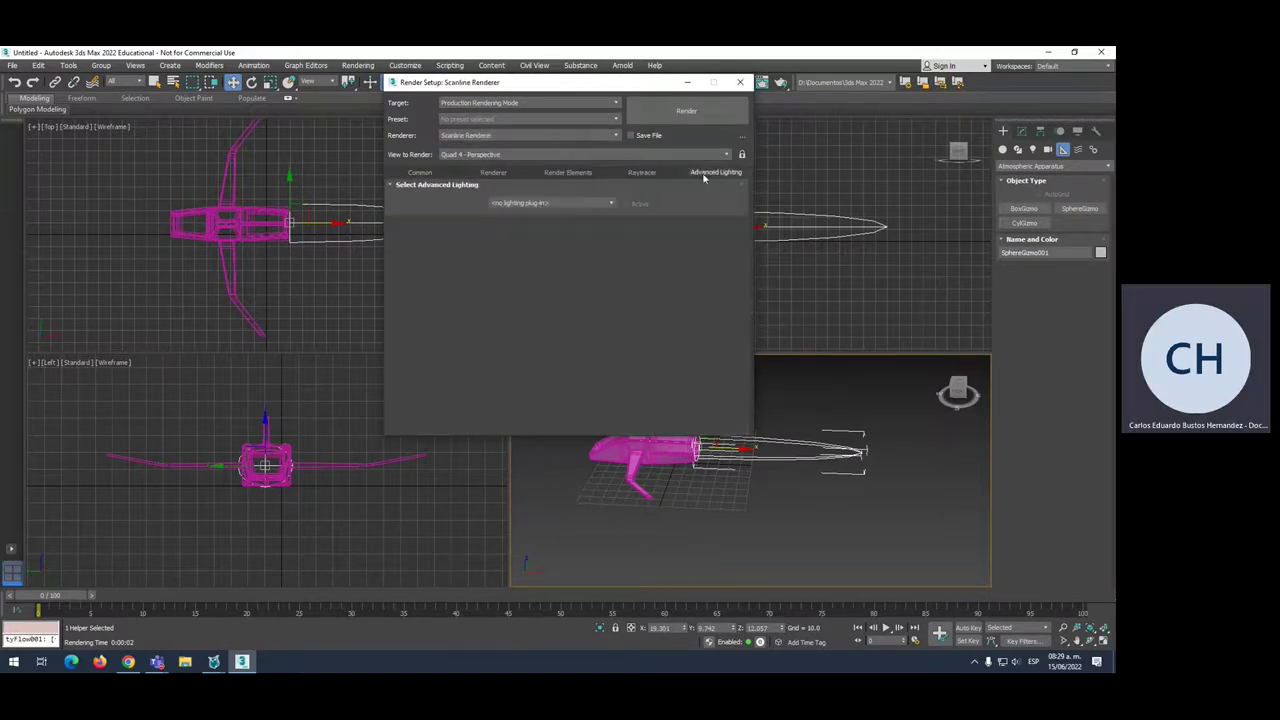
left_click(608, 204)
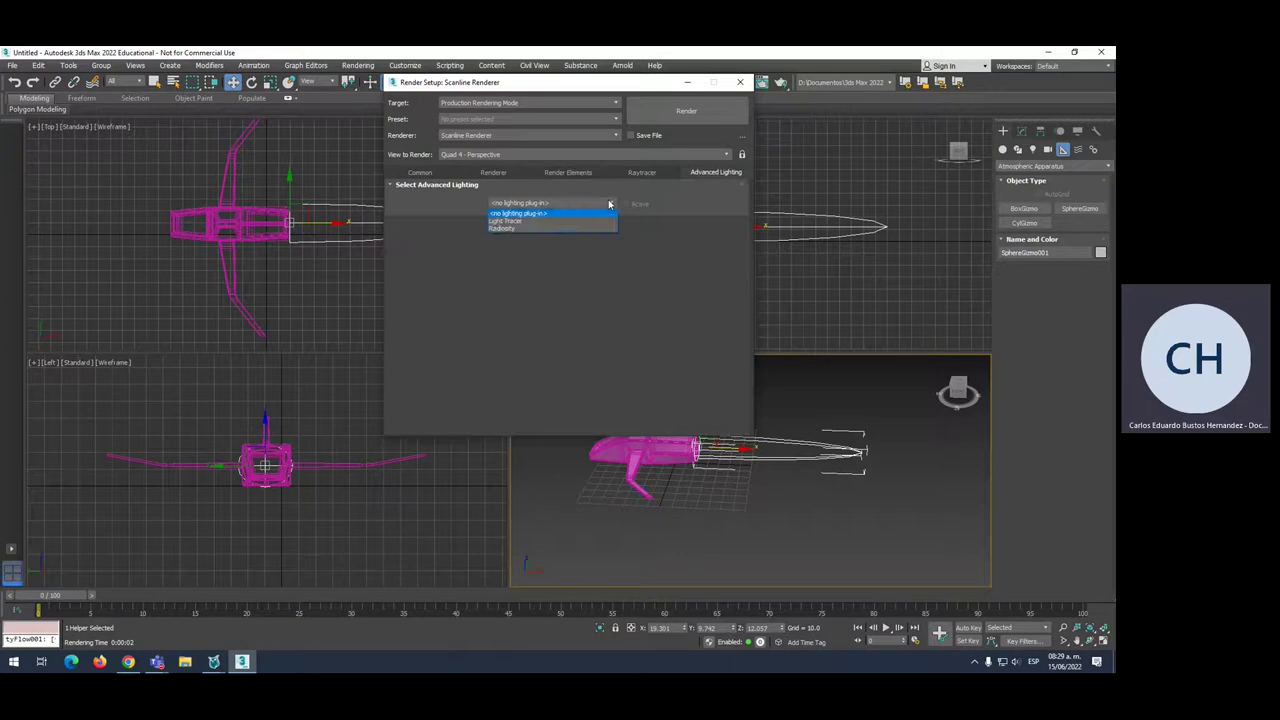
left_click(512, 221)
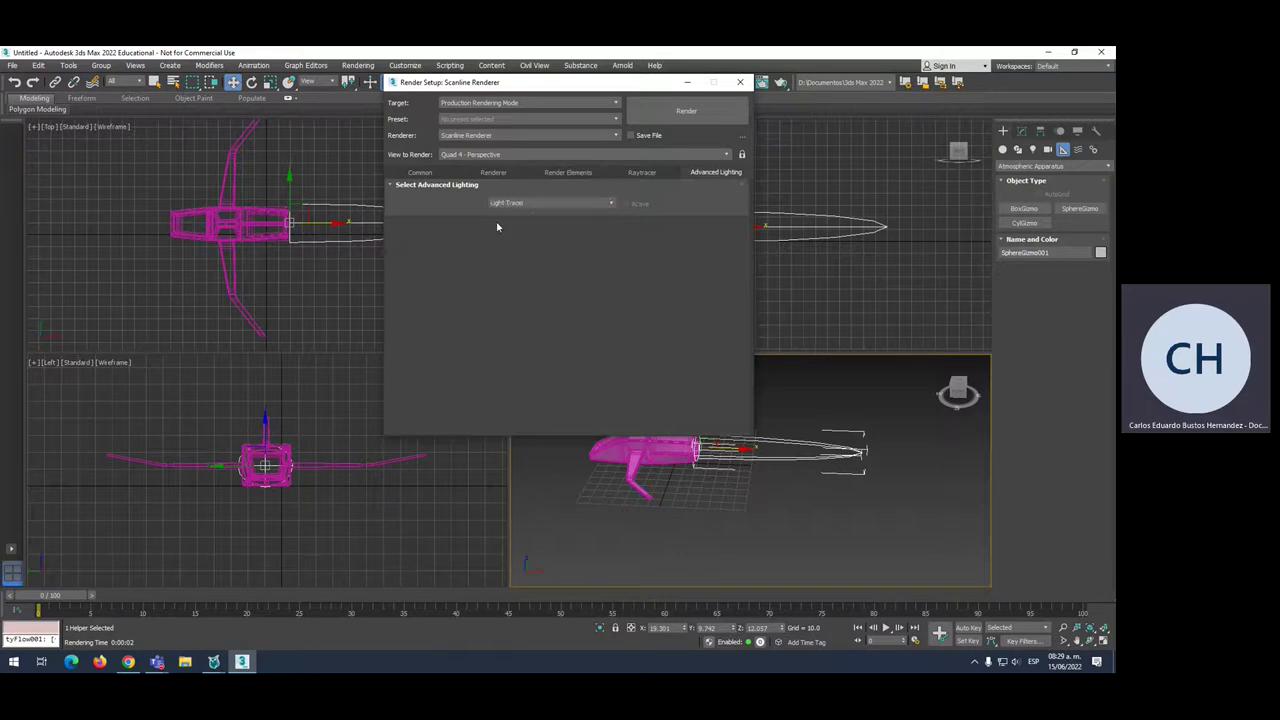
left_click(698, 113)
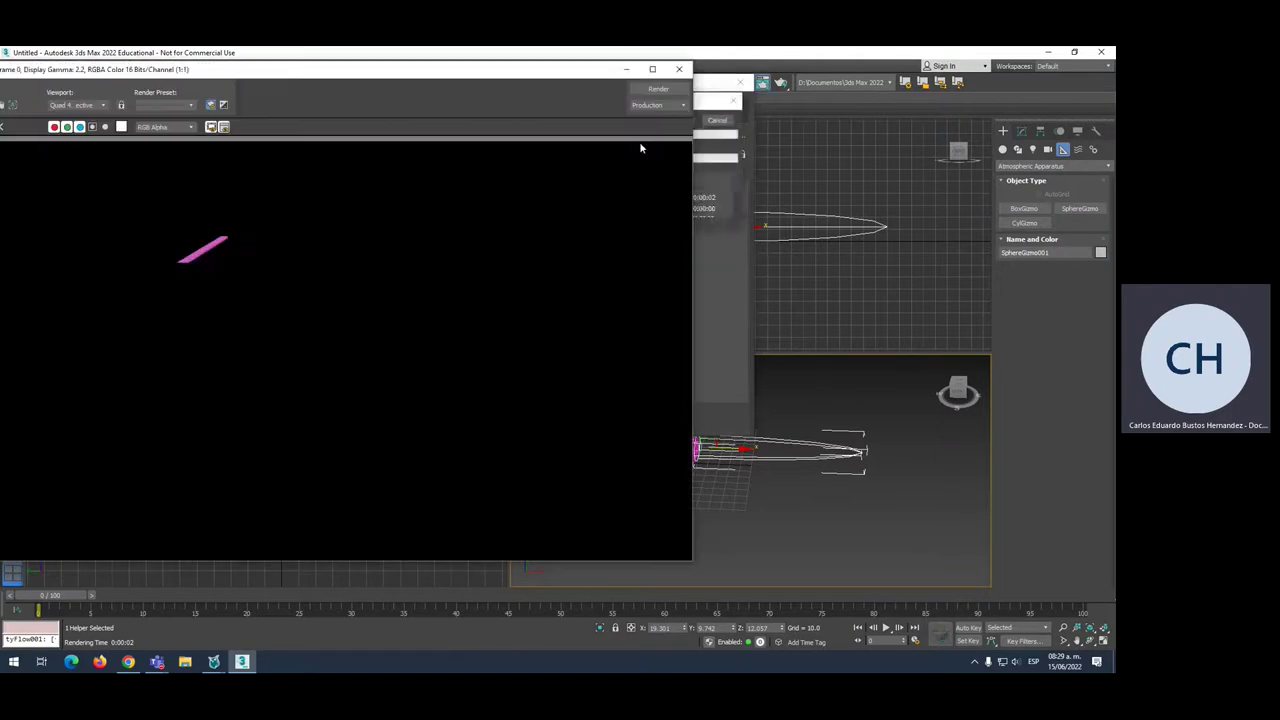
left_click(681, 70)
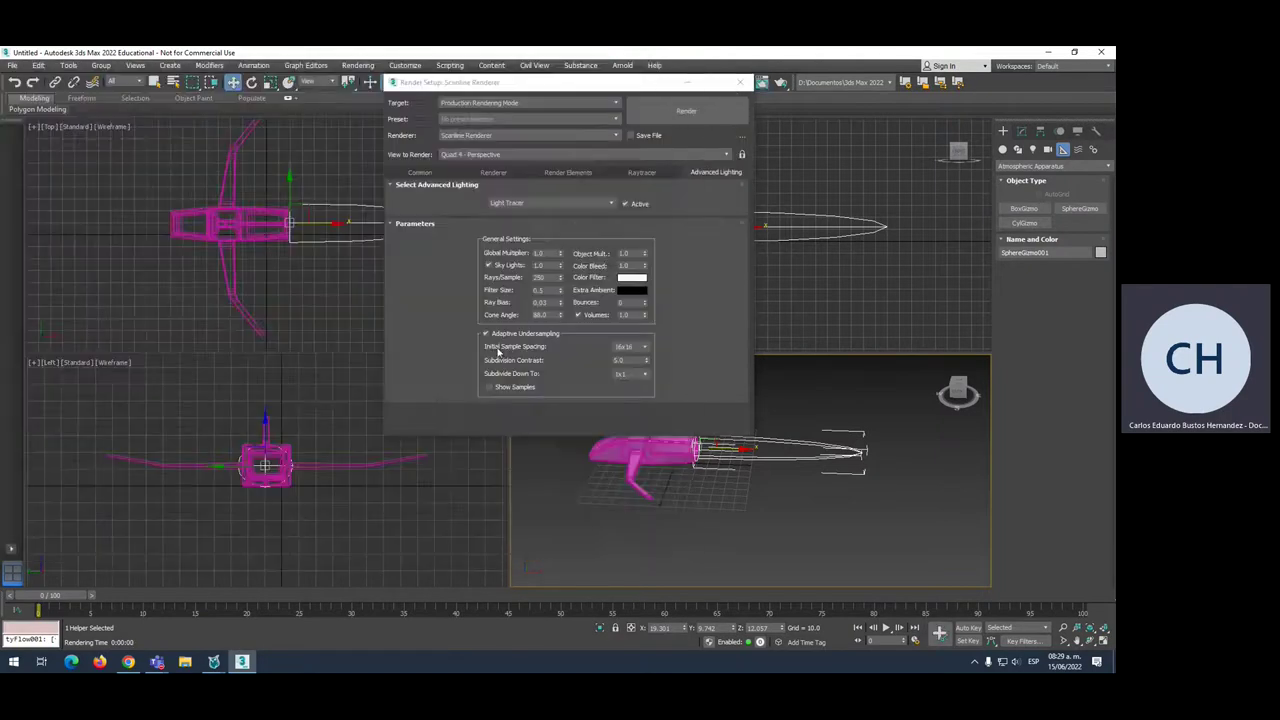
Add a Fire Effect atmosphere to SphereGizmo001 and open its Setup window
left_click(741, 82)
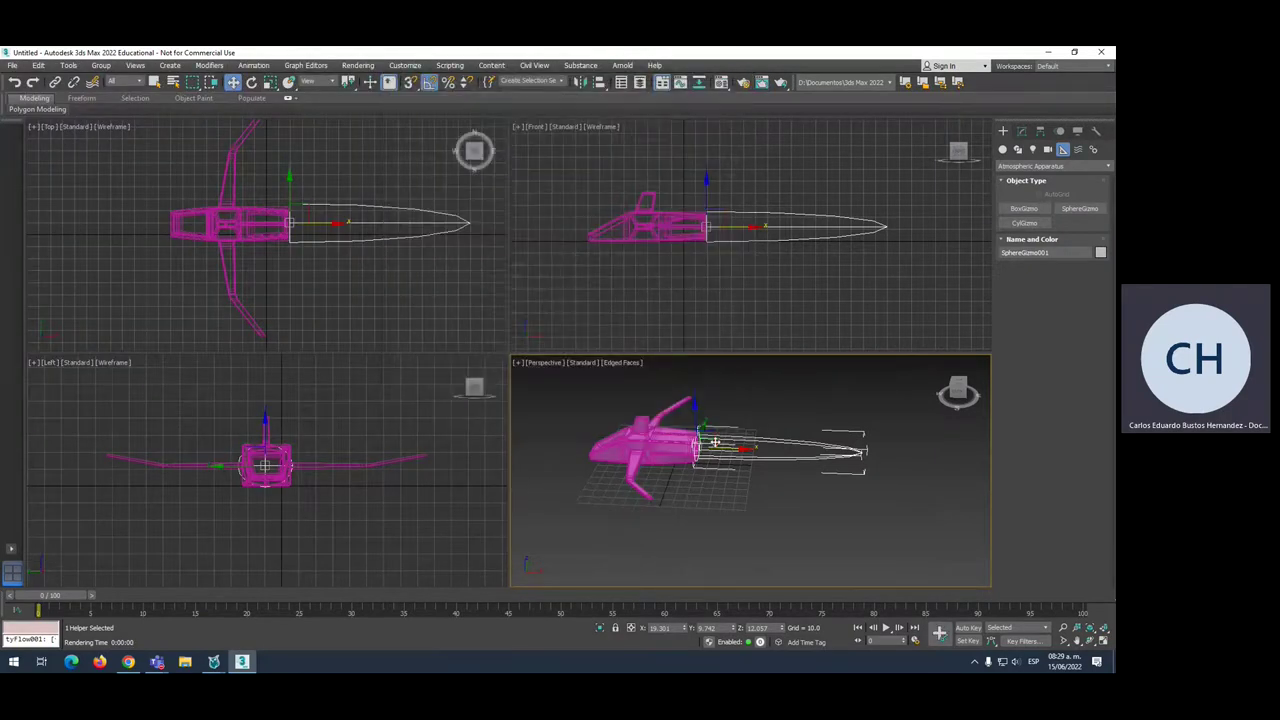
scroll(795, 447, "up", 2)
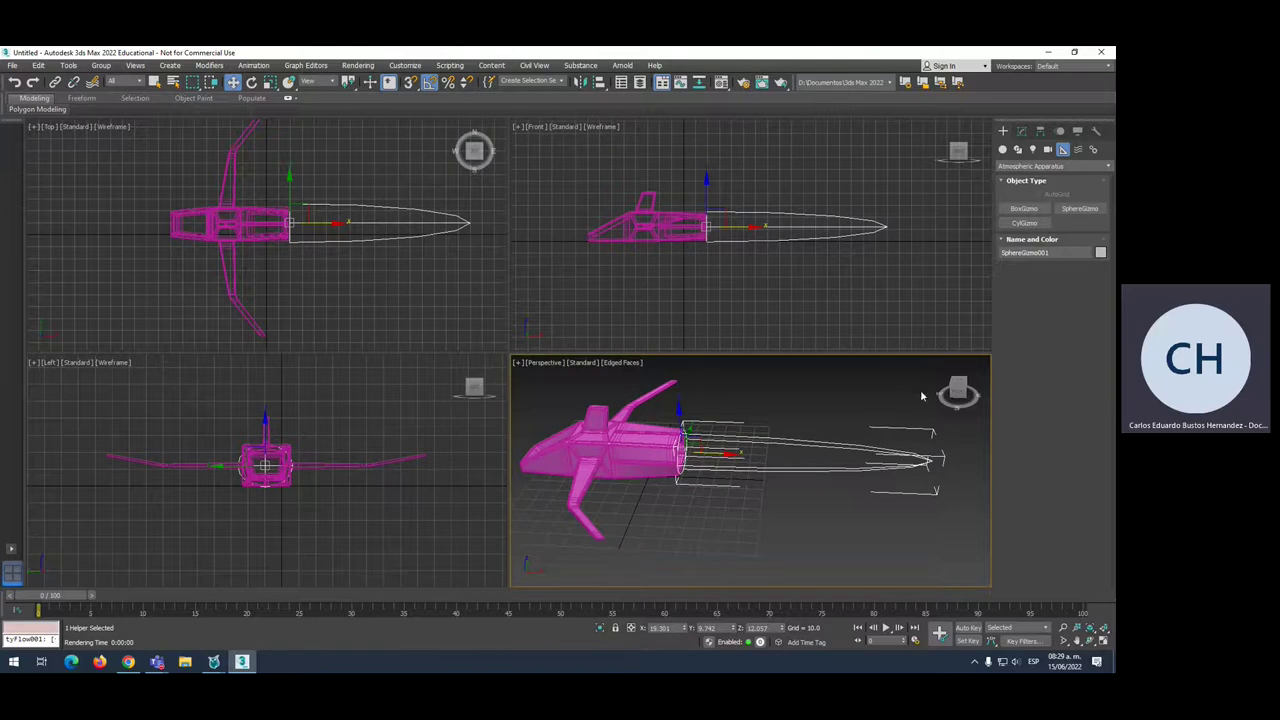
left_click(1021, 130)
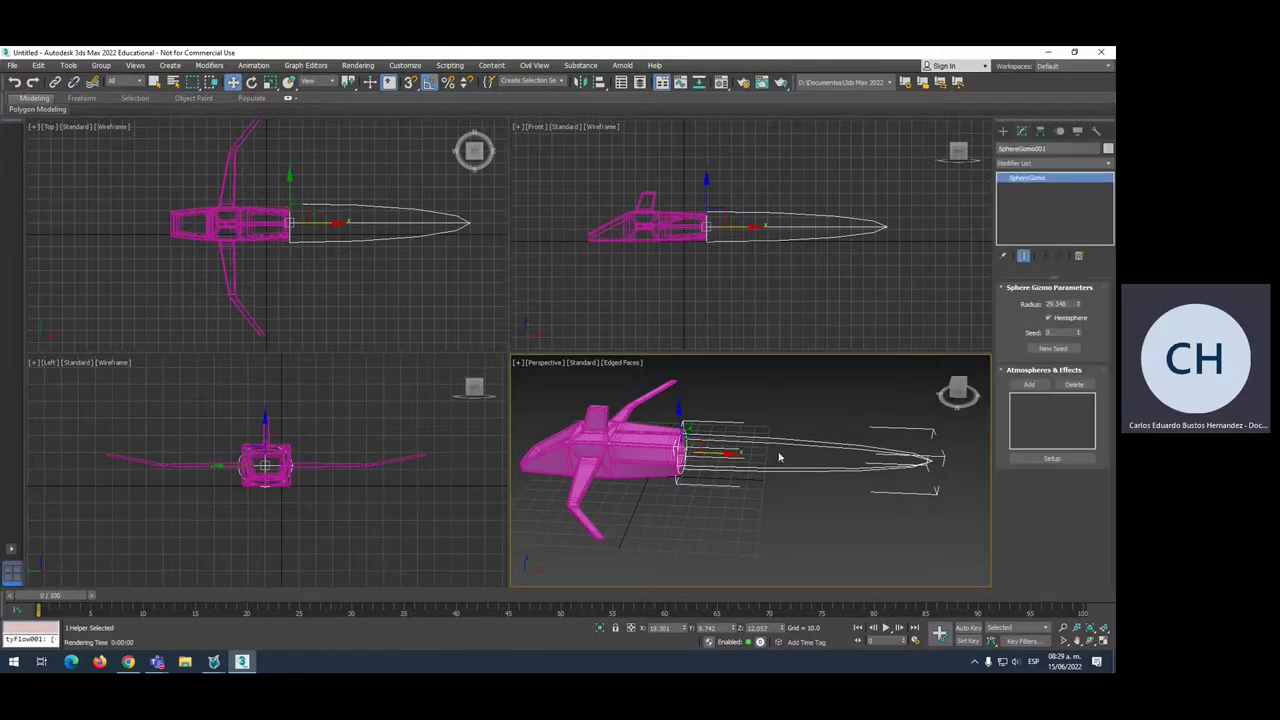
left_click(1029, 385)
left_click(475, 300)
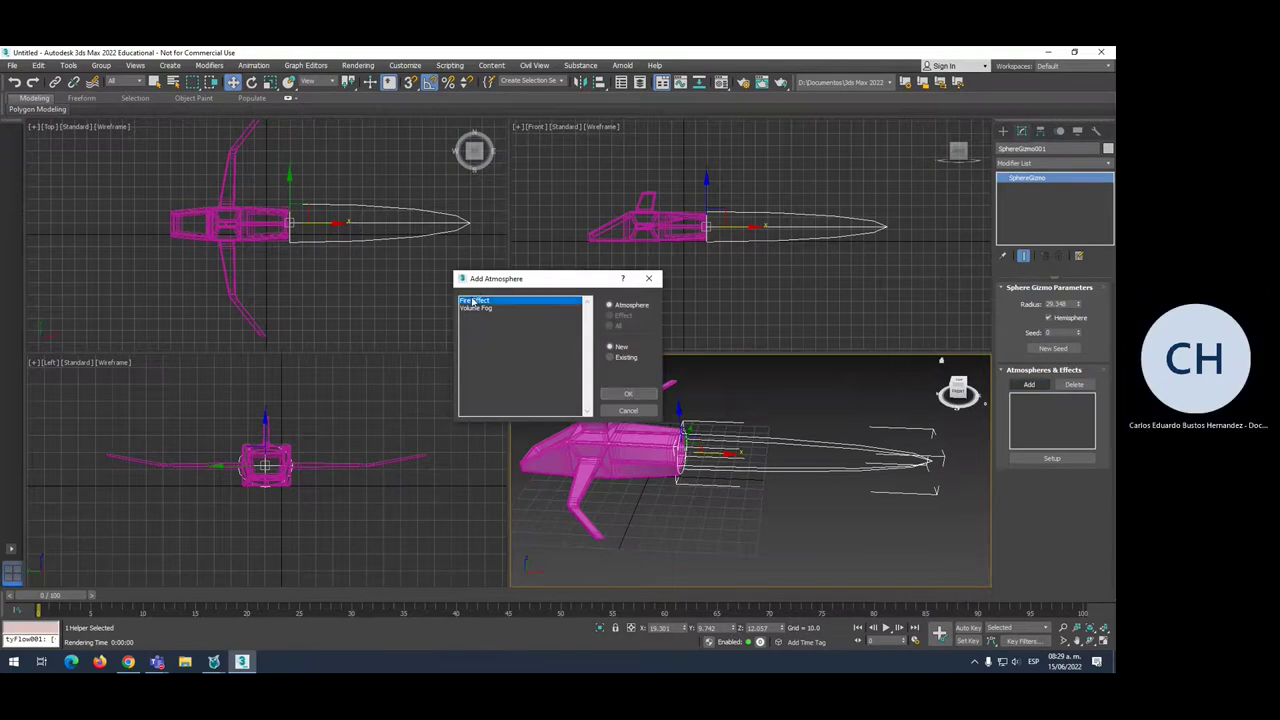
left_click(620, 394)
left_click(1025, 398)
left_click(1047, 460)
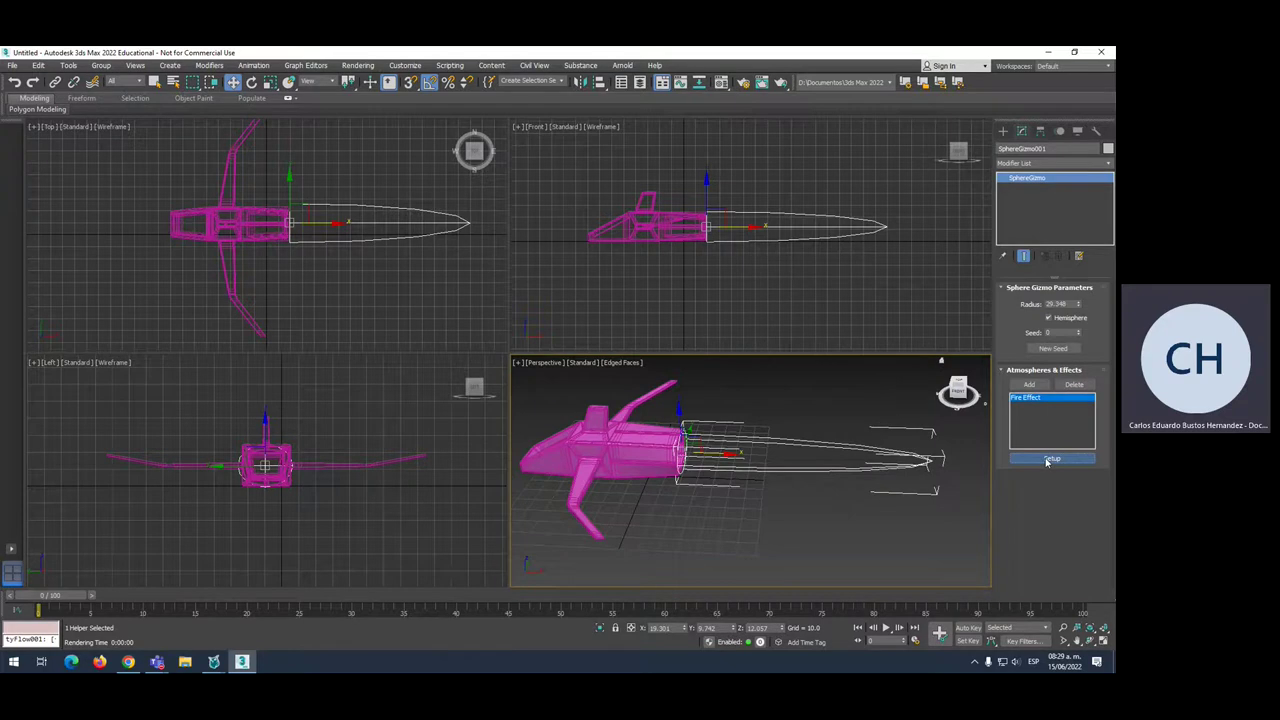
left_click_drag(750, 103, 470, 127)
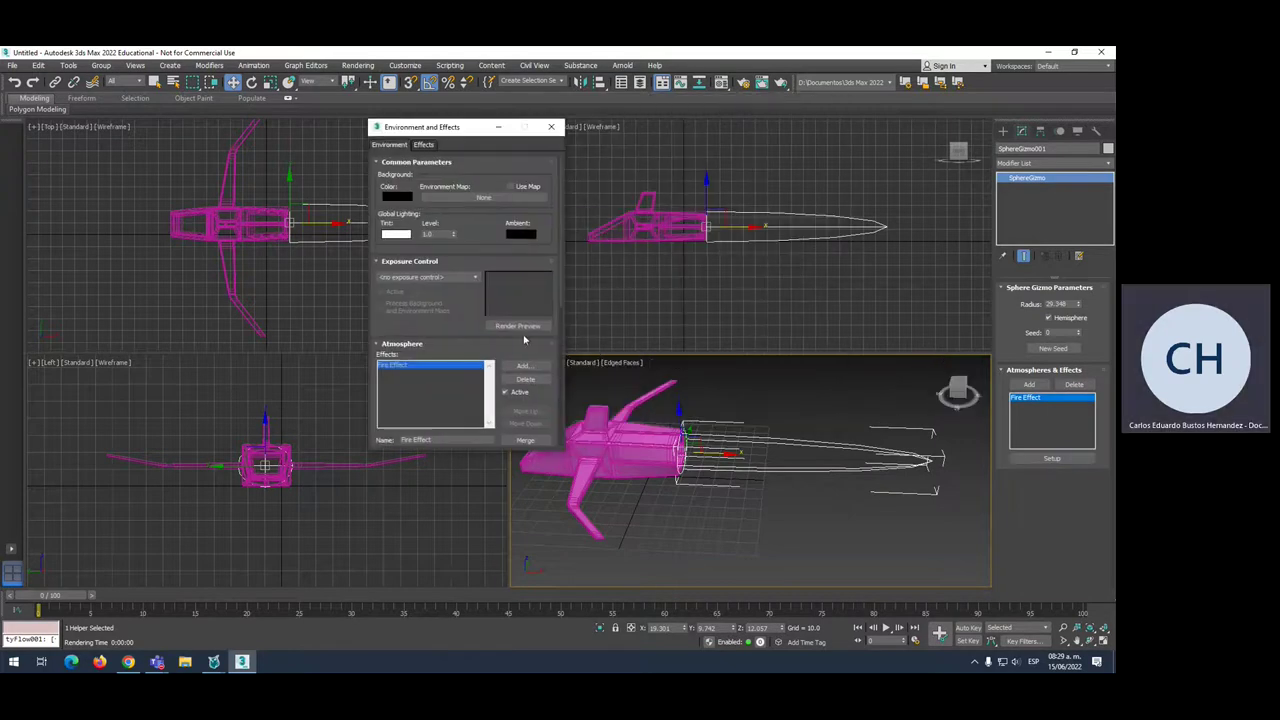
Preview the fire, set Flame Size to 1.0, and test-render it
left_click(530, 328)
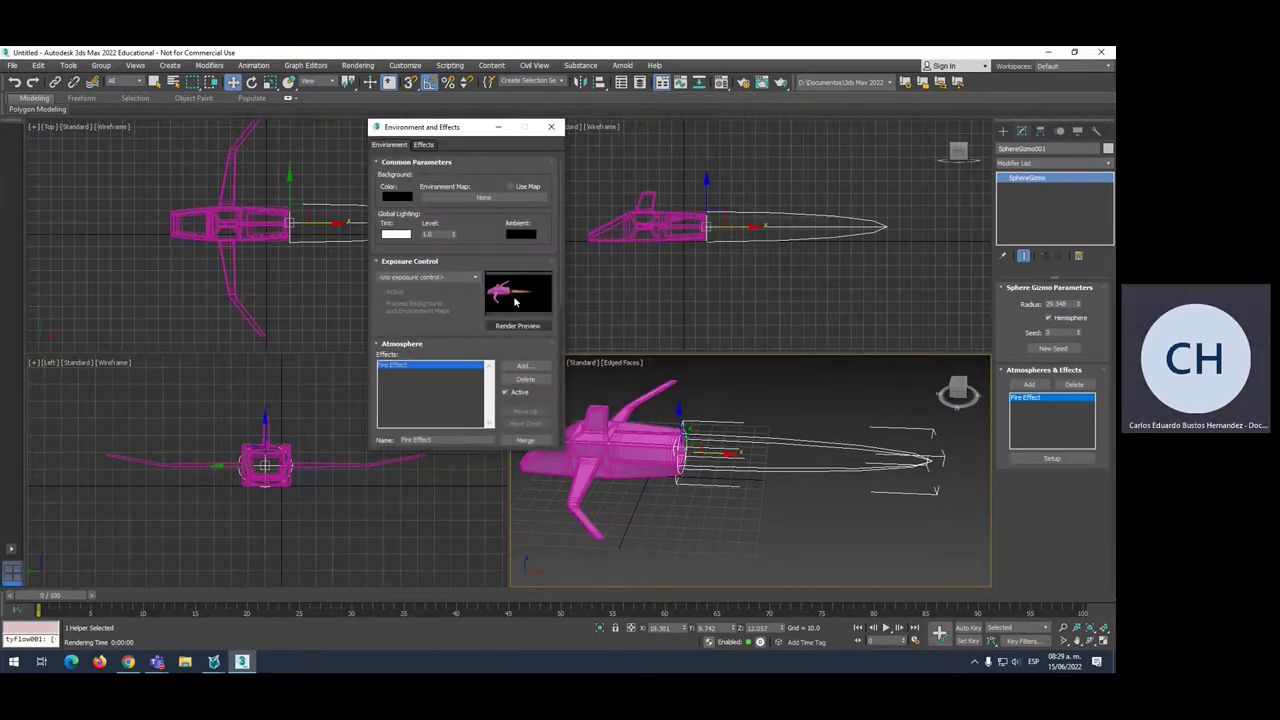
scroll(760, 435, "up", 3)
scroll(760, 435, "up", 2)
left_click(517, 326)
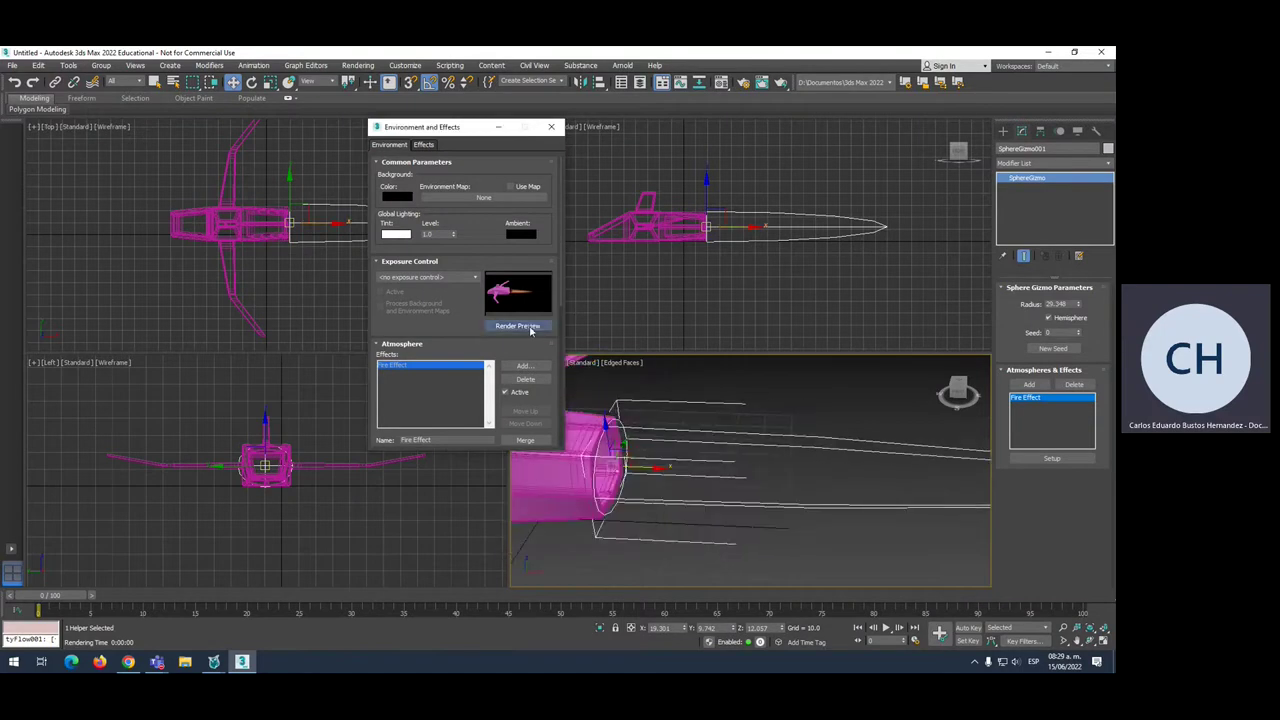
left_click_drag(497, 397, 486, 229)
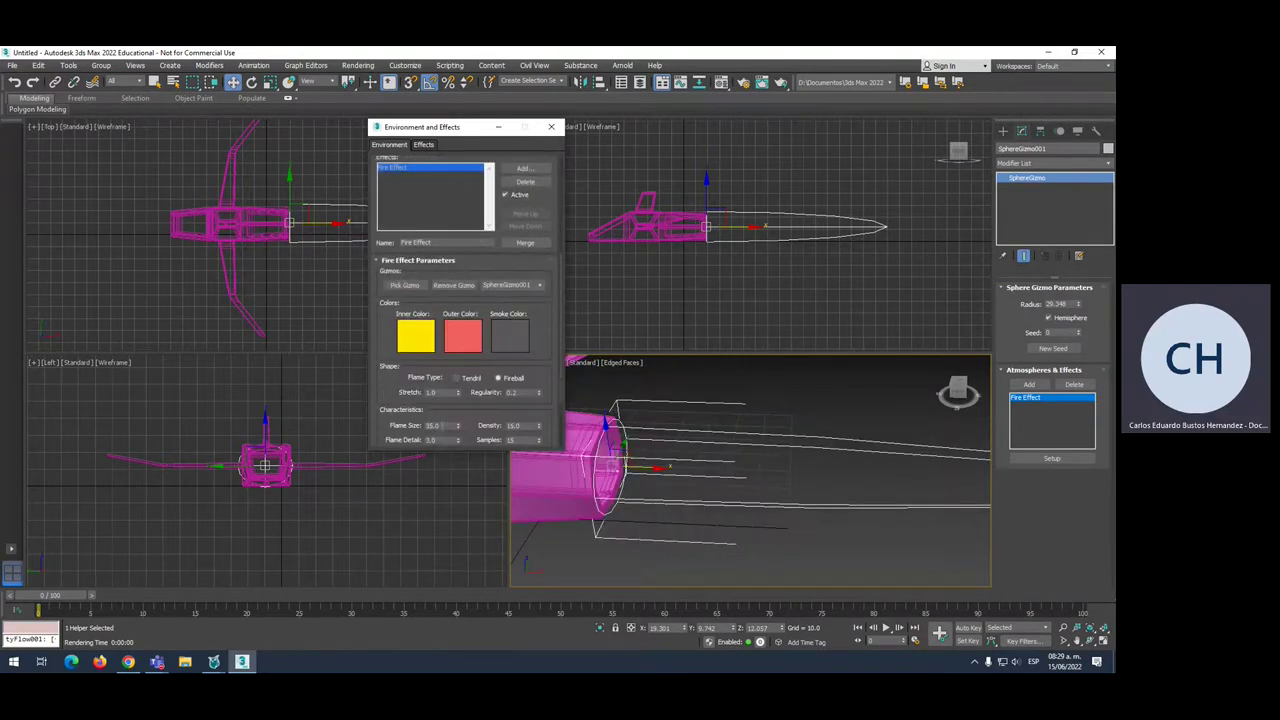
double_click(444, 425)
left_click(763, 381)
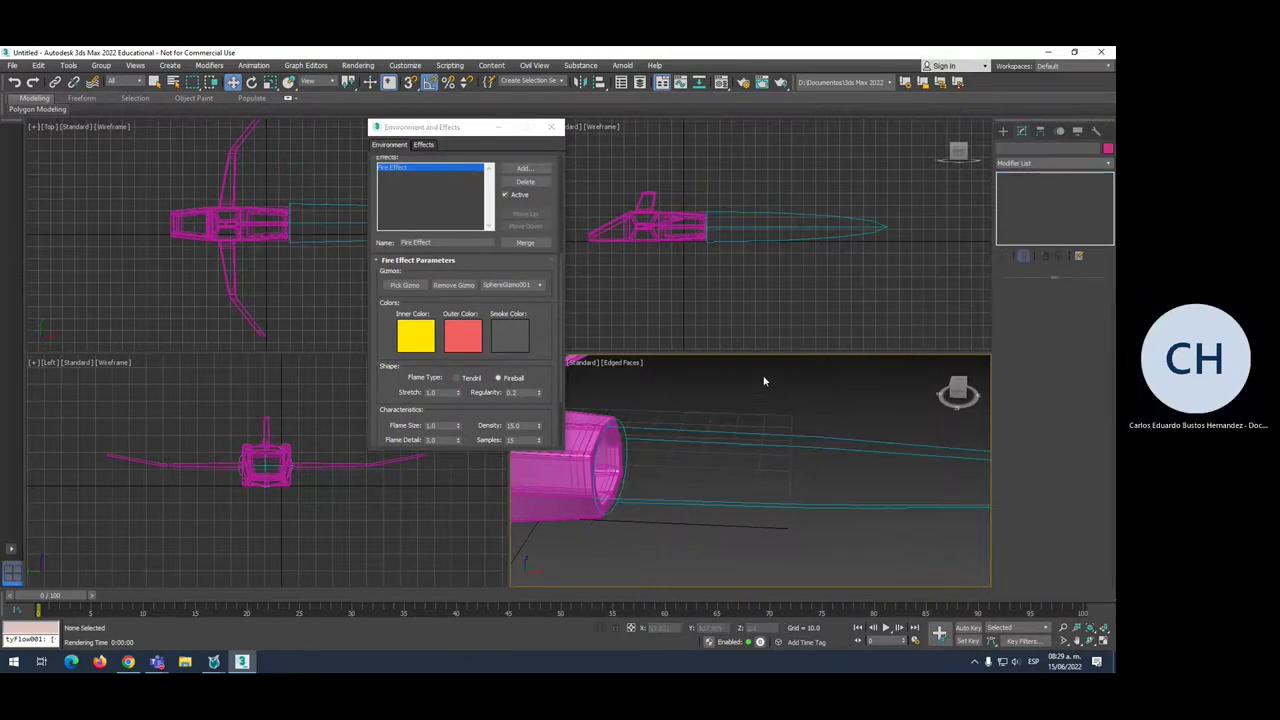
key("shift+q")
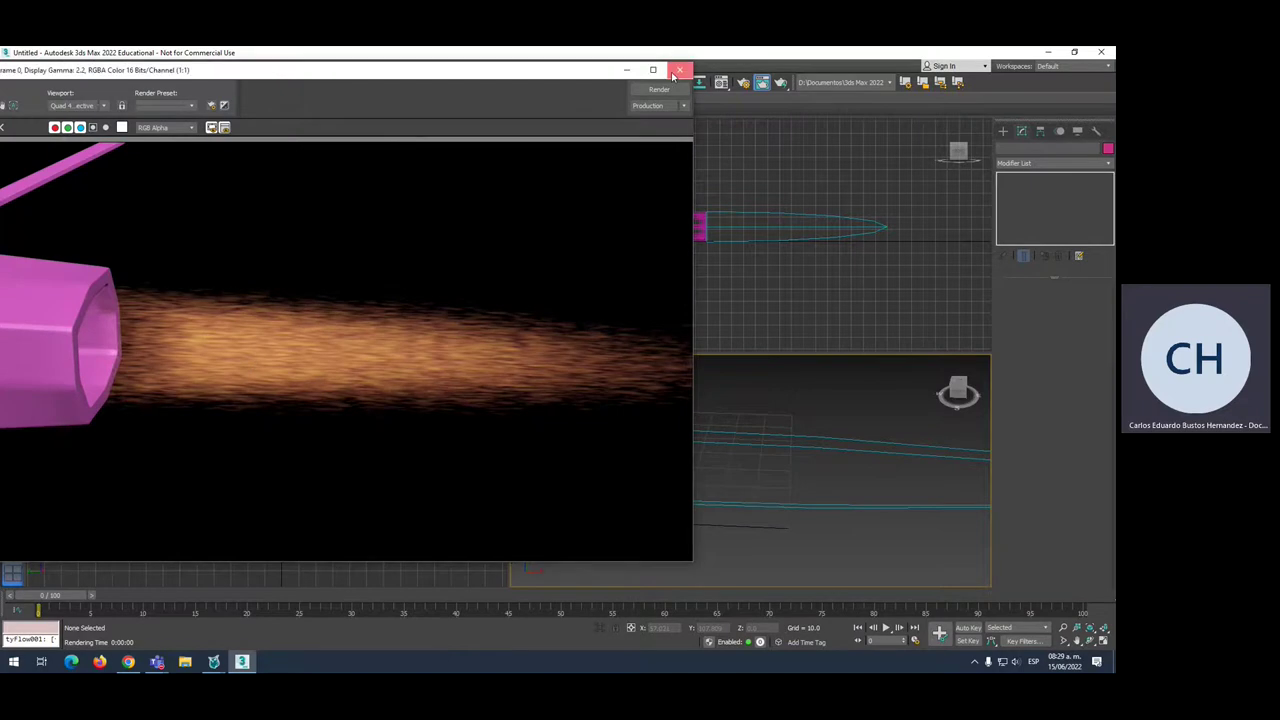
left_click(679, 70)
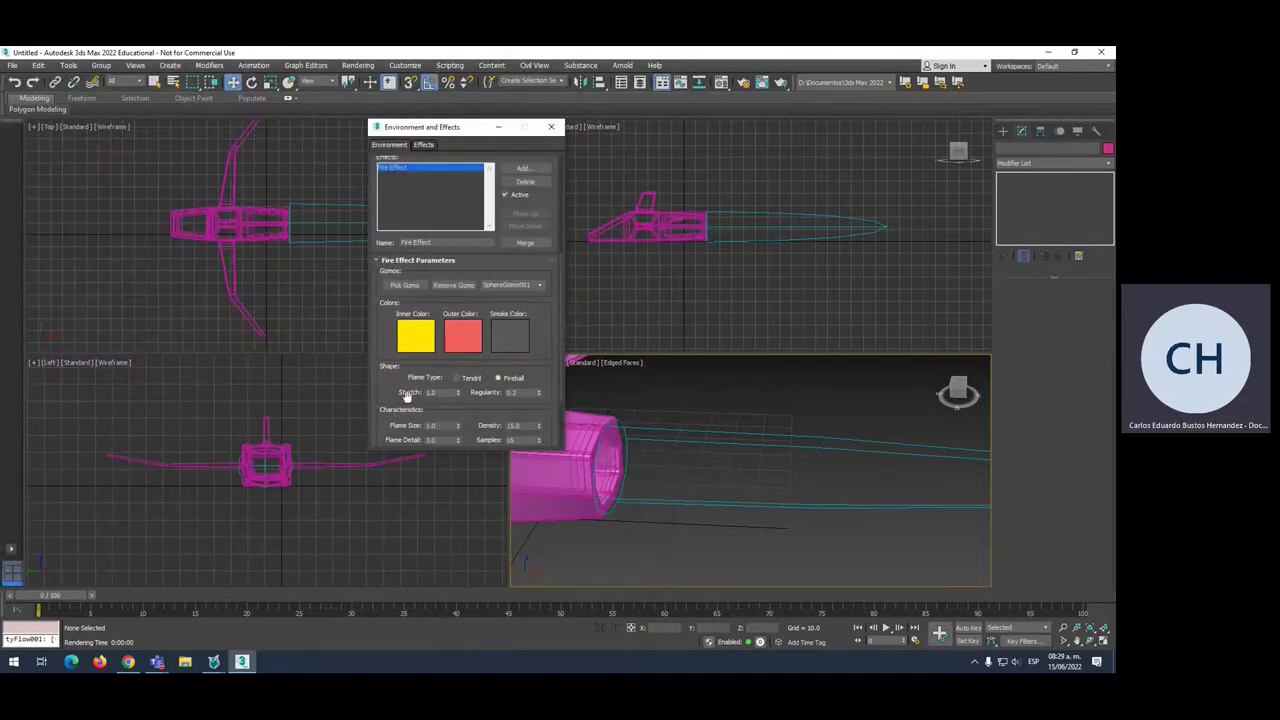
Set Flame Size 5.0 and Density 100.0, test-rendering after each change
double_click(440, 425)
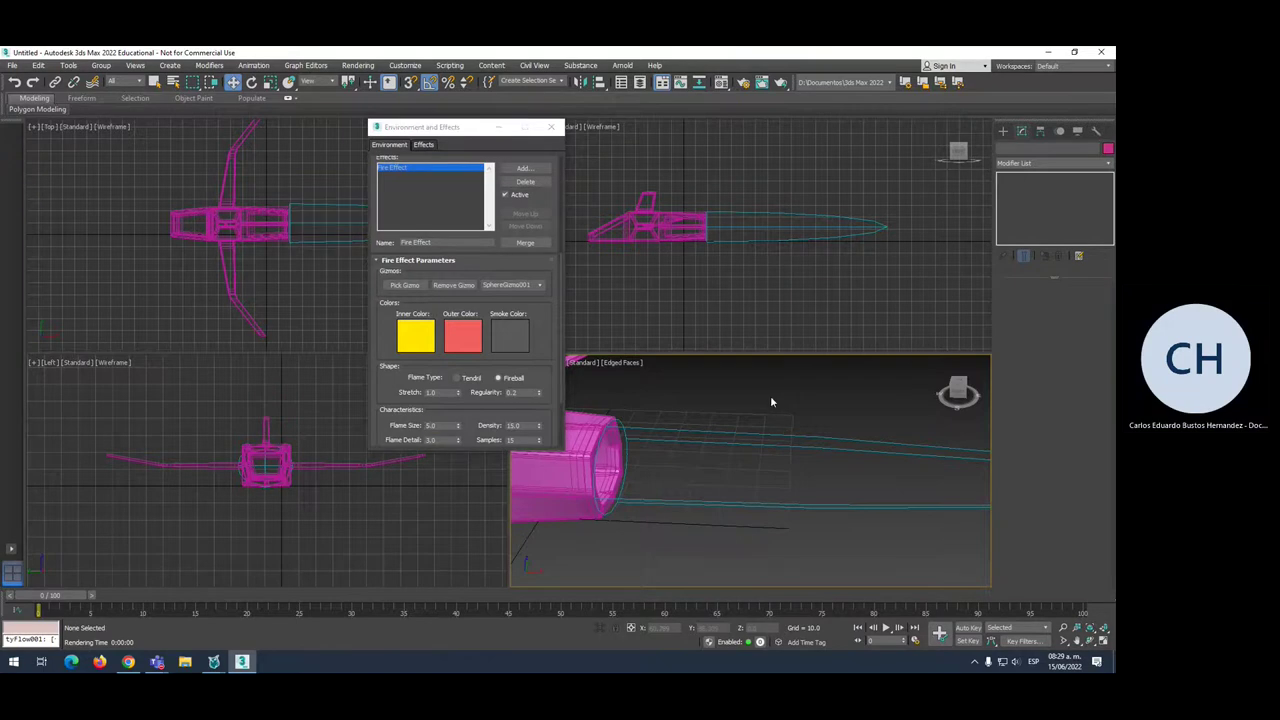
key("shift+q")
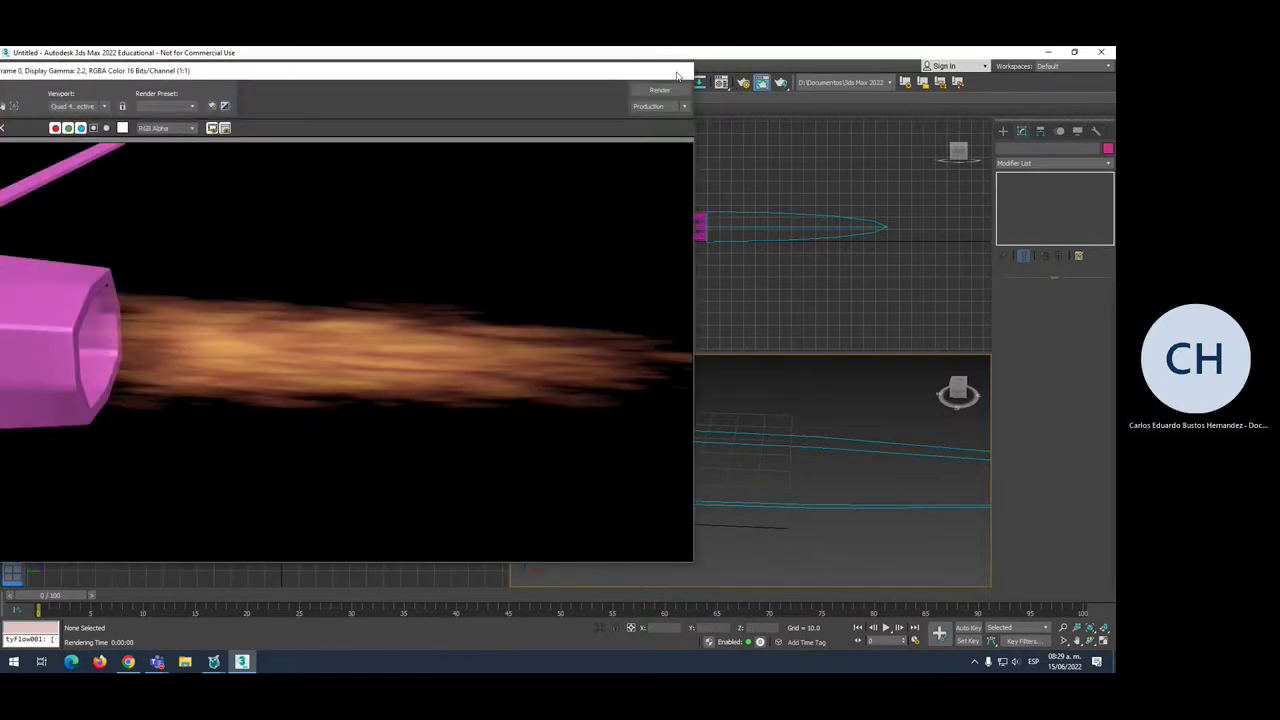
left_click(680, 70)
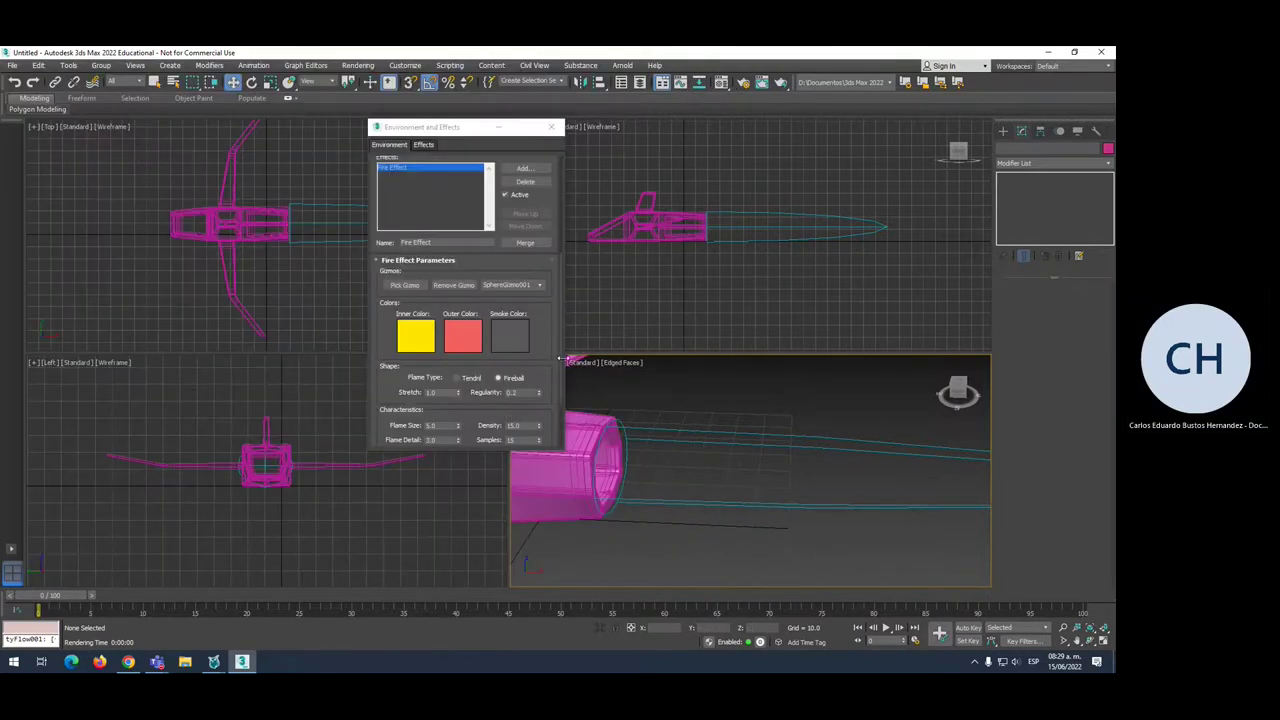
double_click(512, 425)
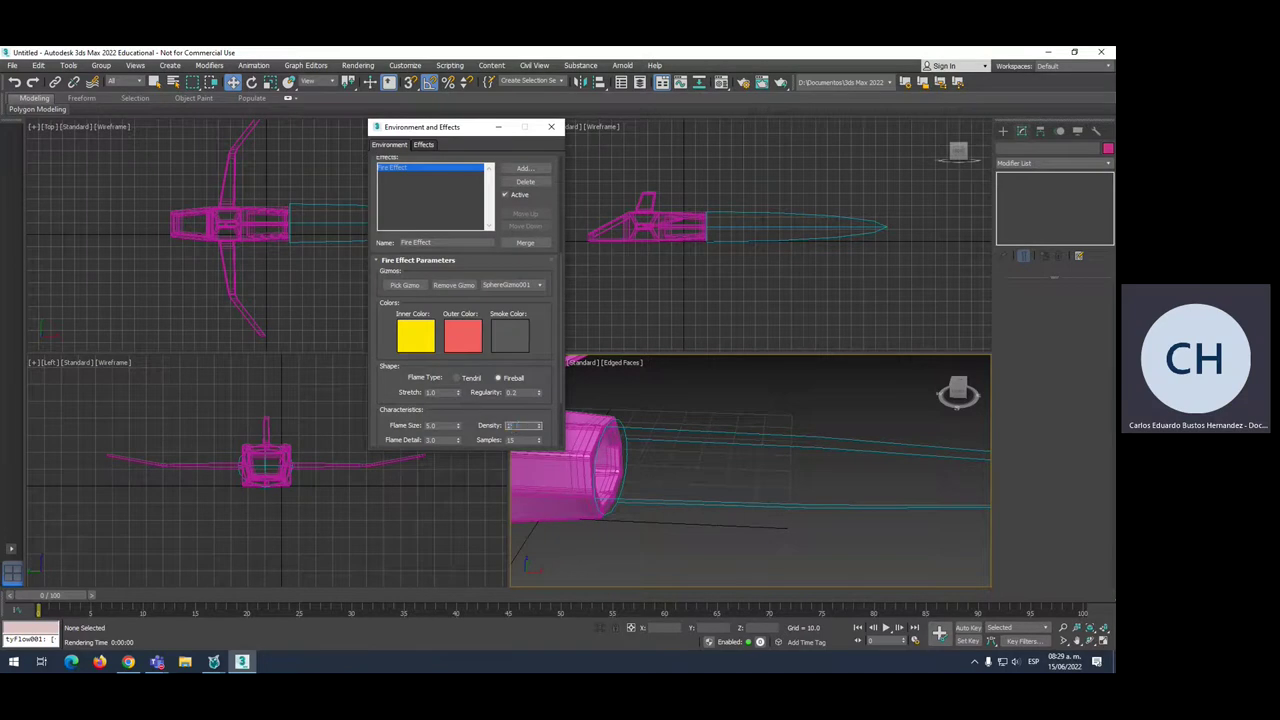
left_click(680, 376)
key("shift+q")
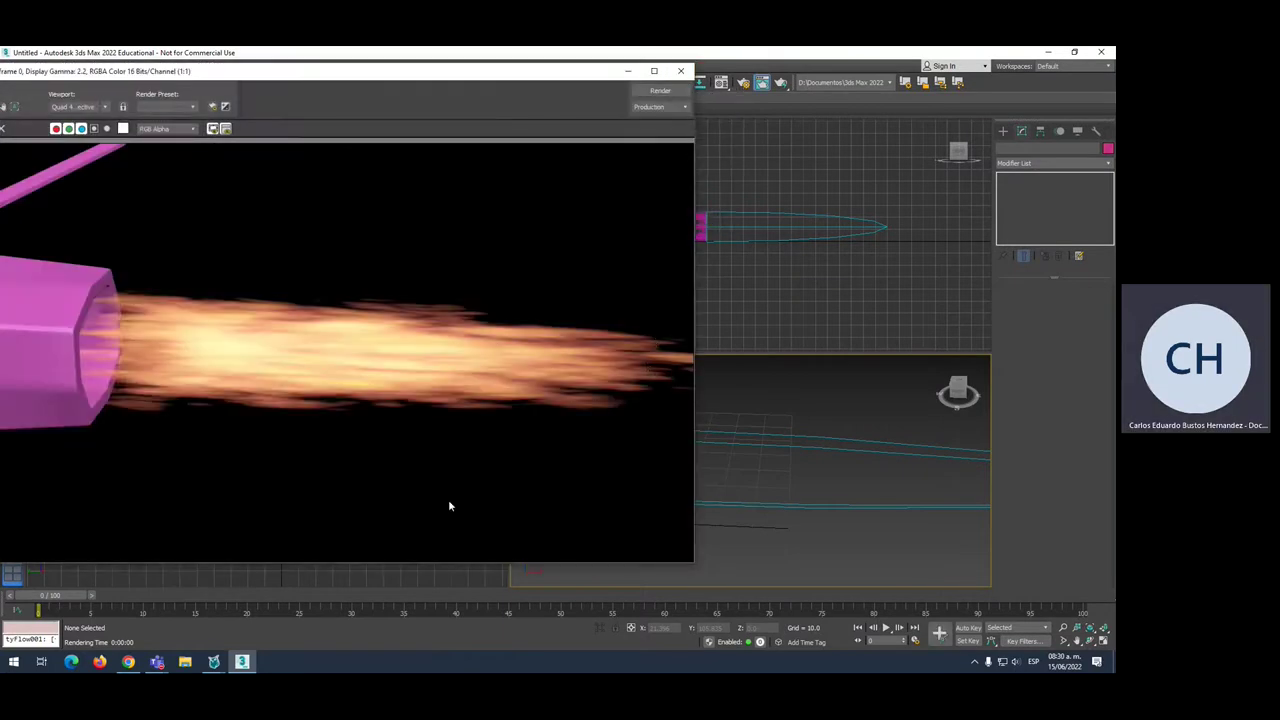
left_click(680, 71)
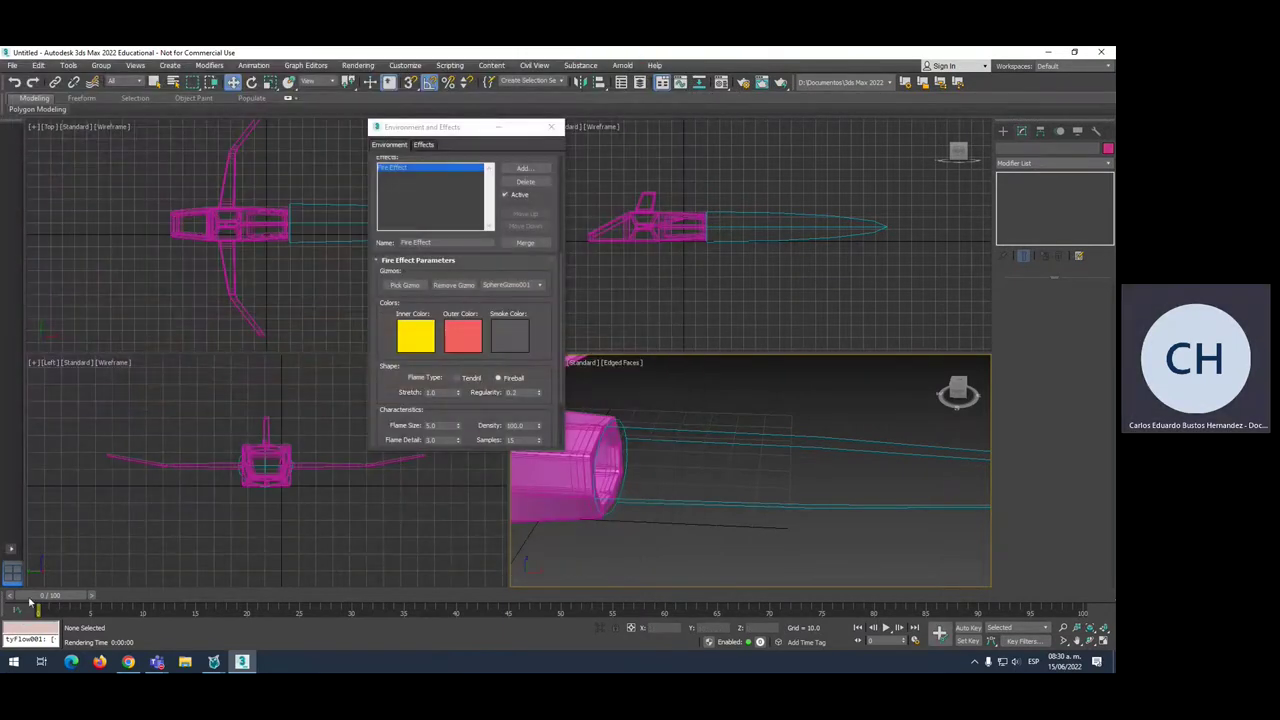
At frame 100 with Auto Key on, edit the fire's Phase and test-render
left_click_drag(48, 598, 1082, 598)
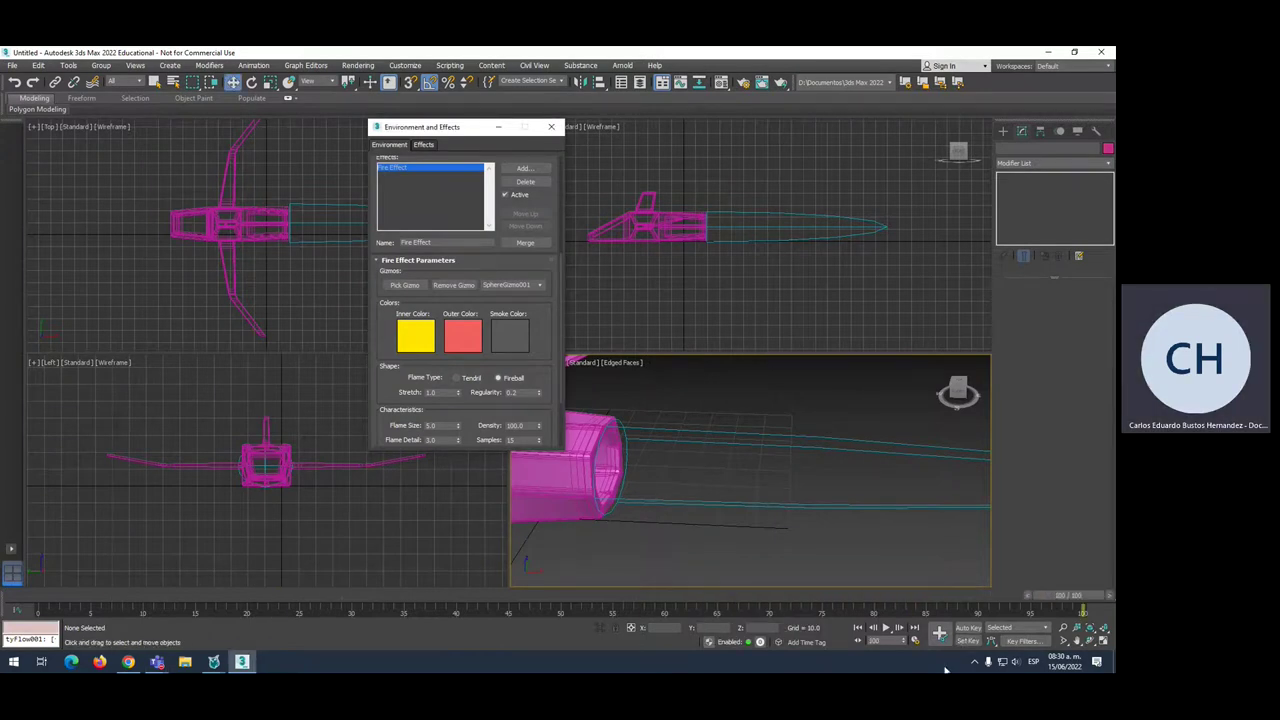
left_click(968, 629)
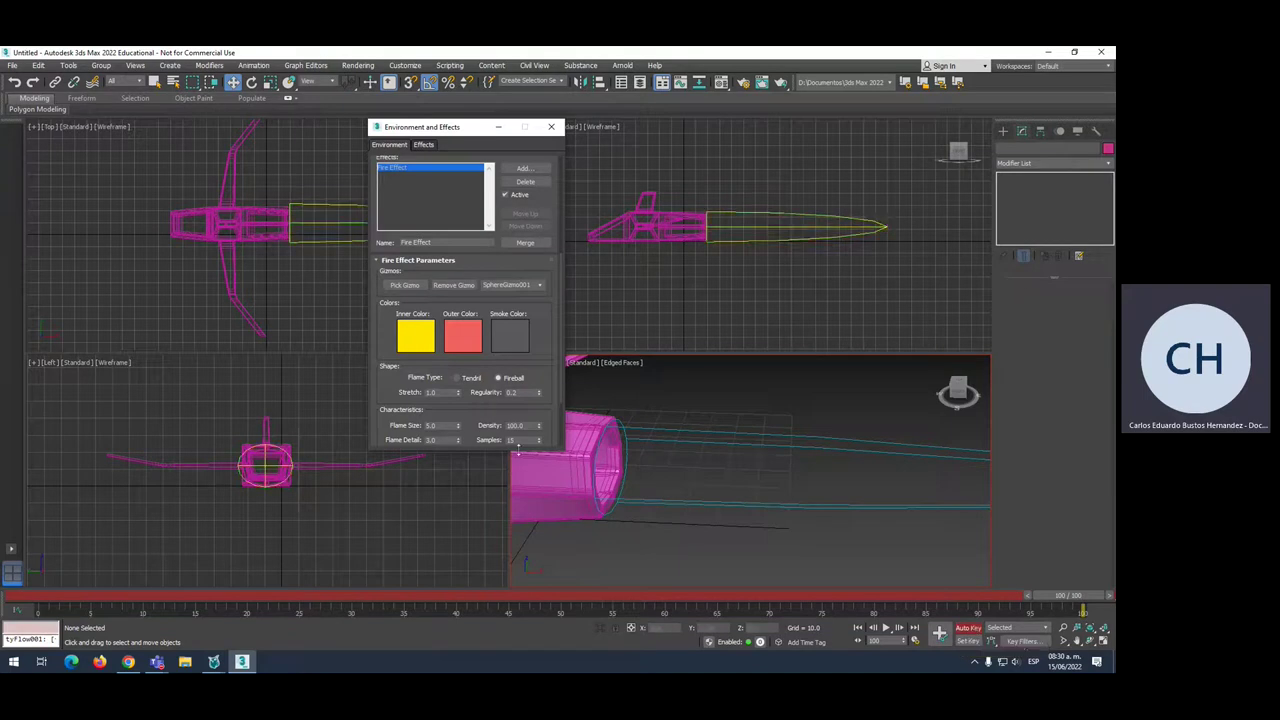
scroll(560, 420, "down", 2)
scroll(560, 420, "down", 1)
left_click(438, 382)
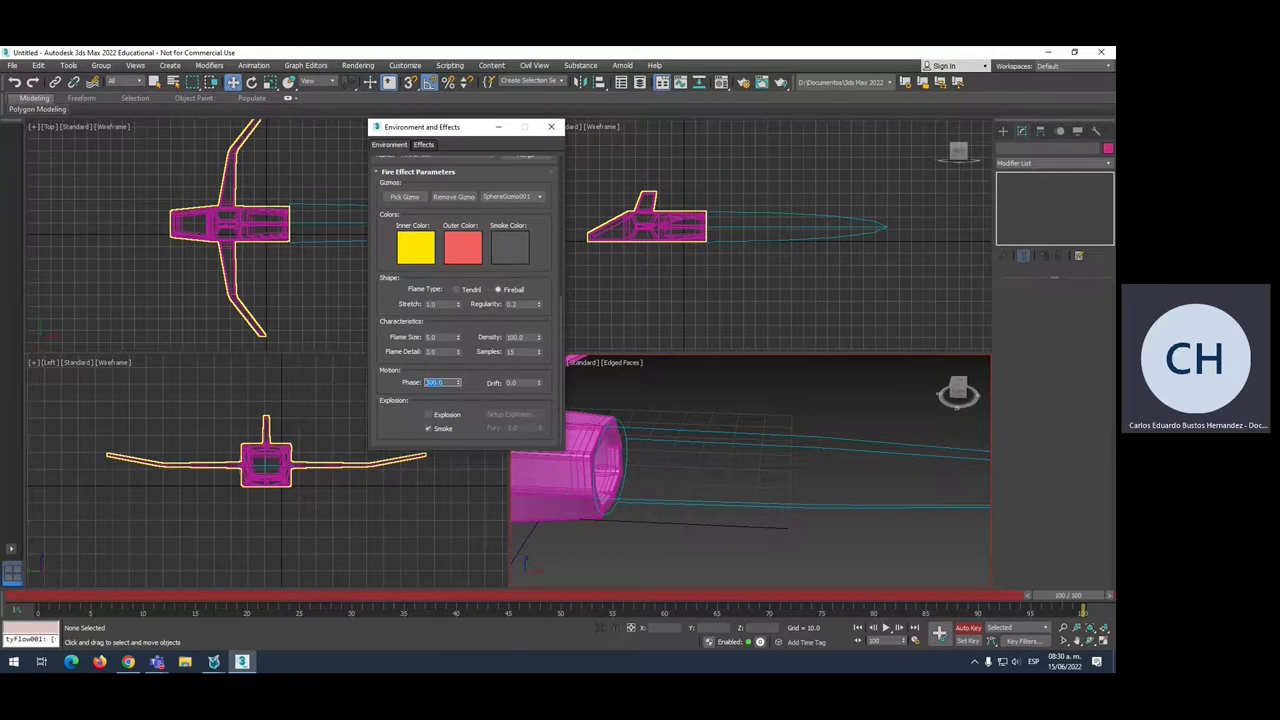
middle_click_drag(691, 423, 720, 409, "alt")
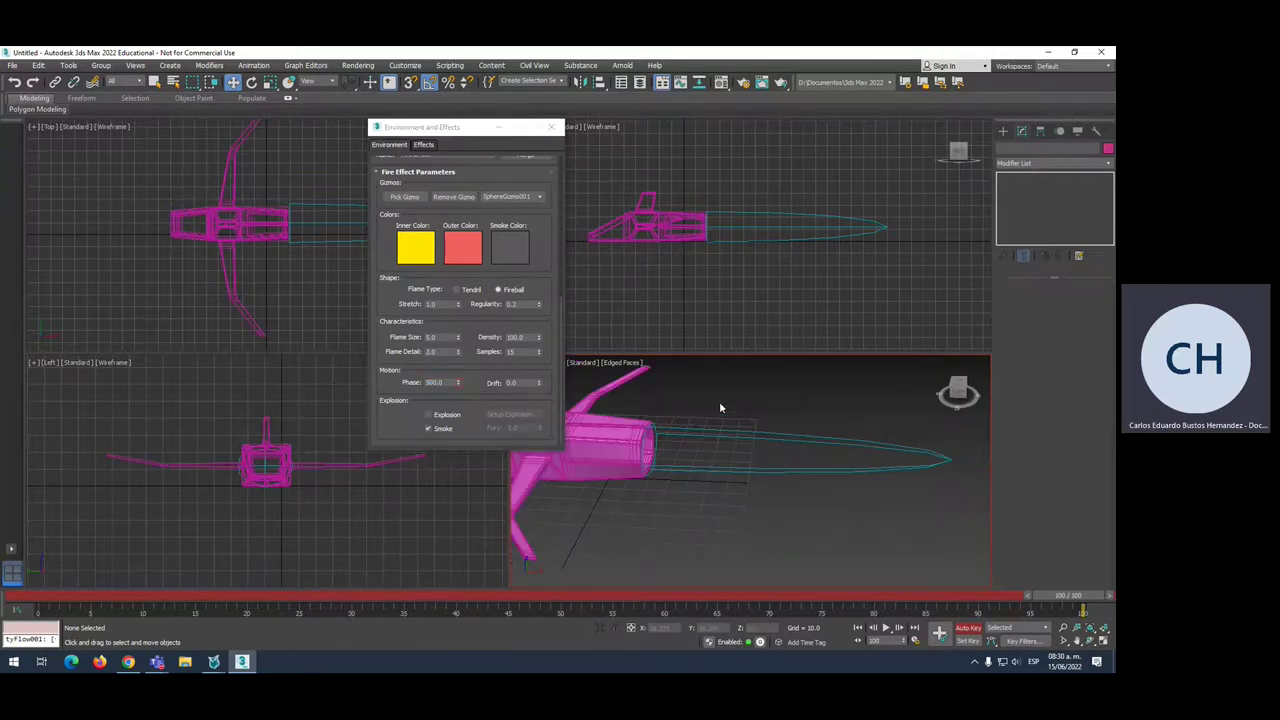
key("shift+q")
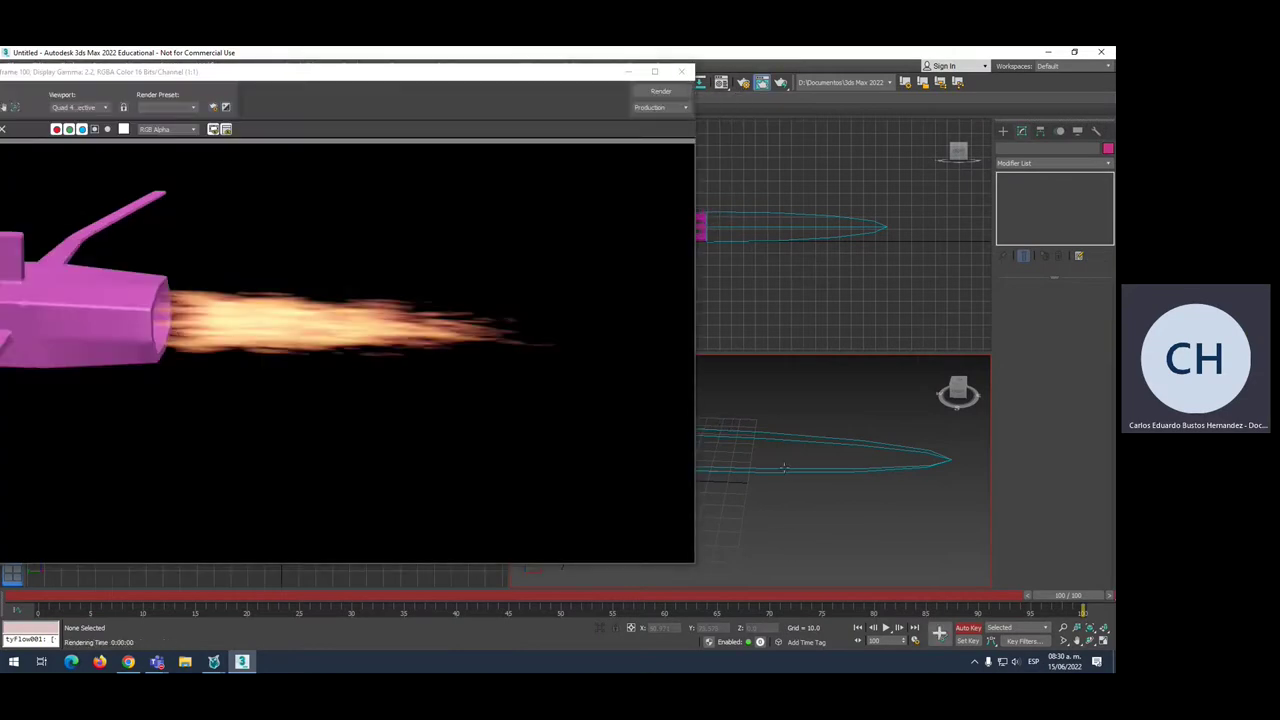
Render frames 39 and 14 to check the fire trail
left_click_drag(758, 603, 183, 598)
left_click(661, 91)
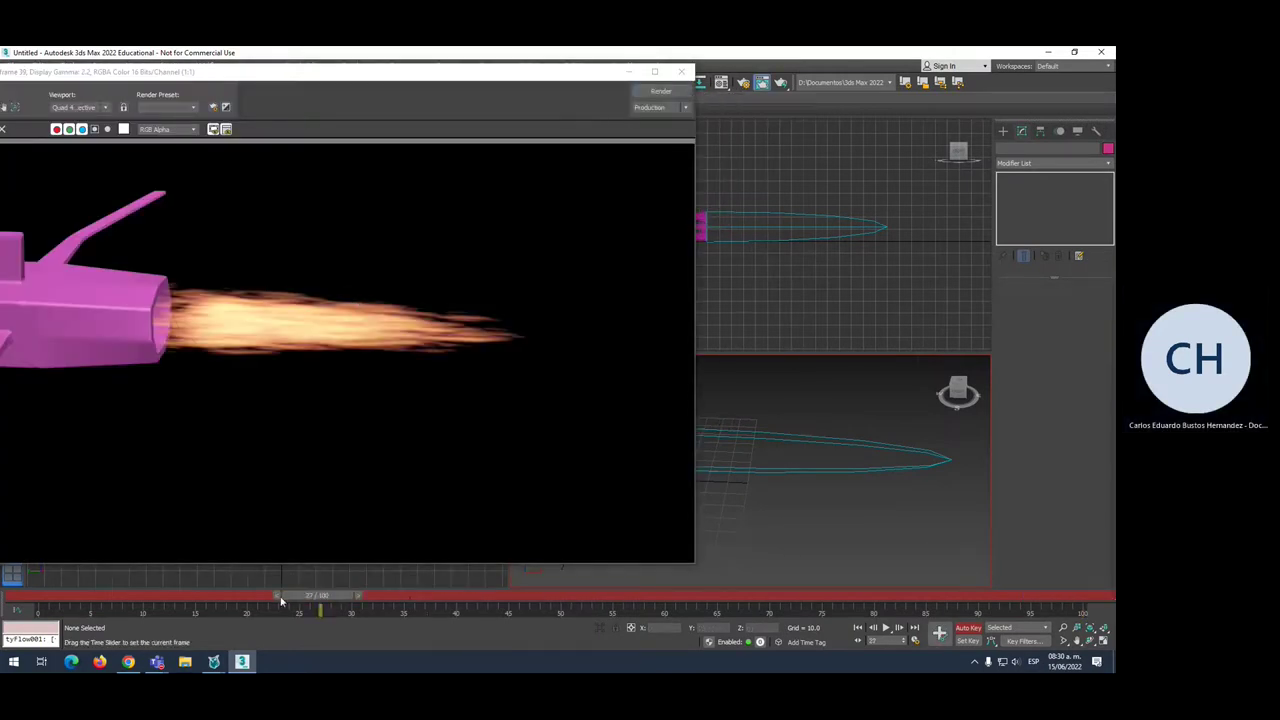
left_click(660, 92)
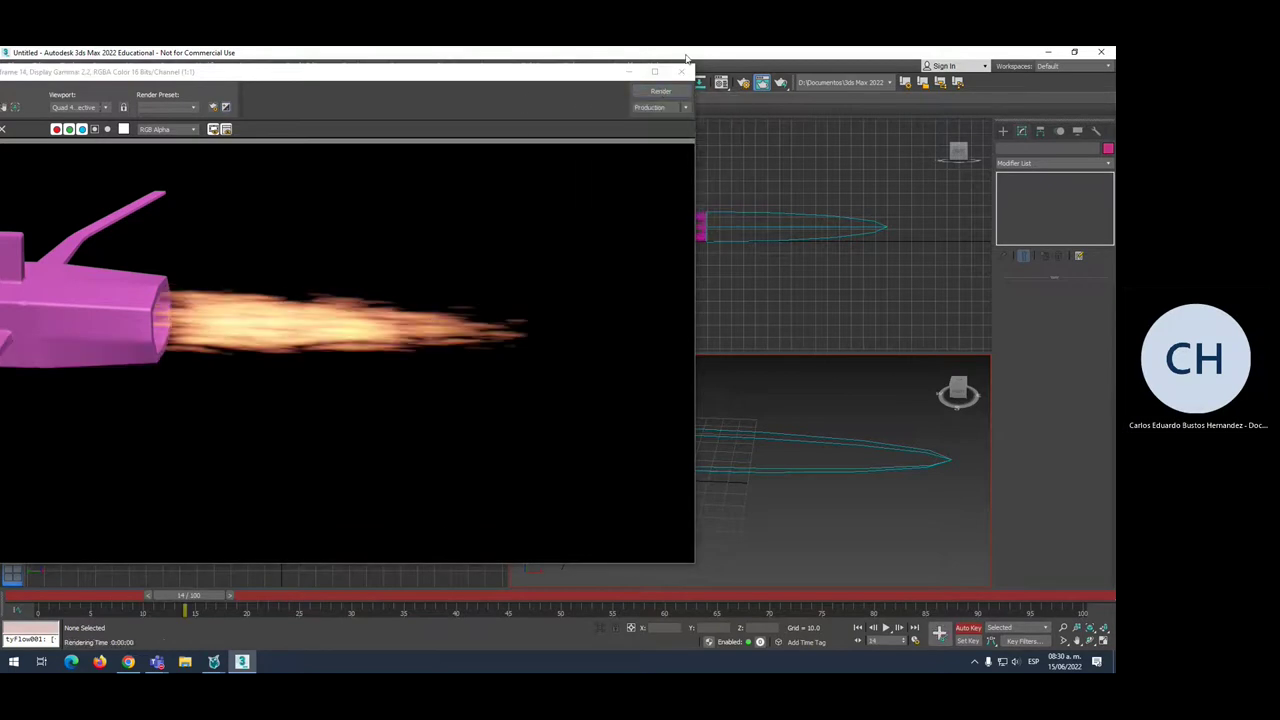
left_click(681, 71)
Turn off Auto Key, close Environment and Effects, return to frame 0, and show Standard Primitives
left_click(965, 628)
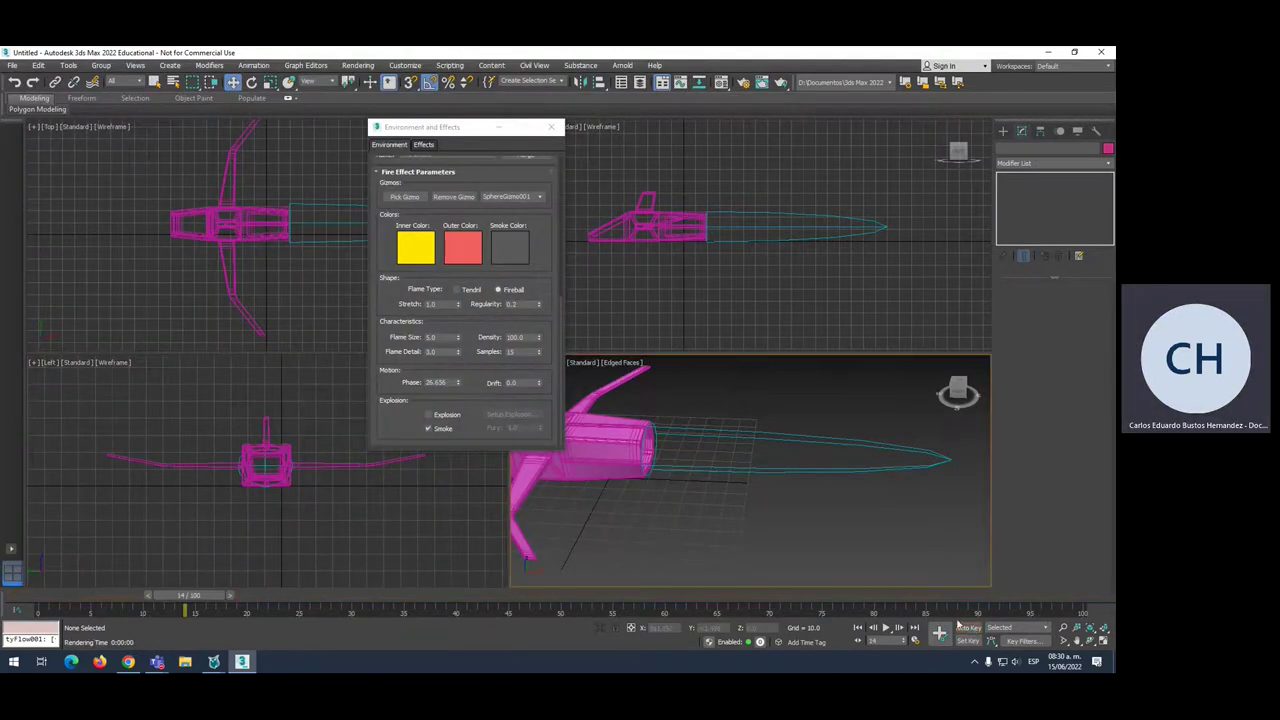
left_click(551, 127)
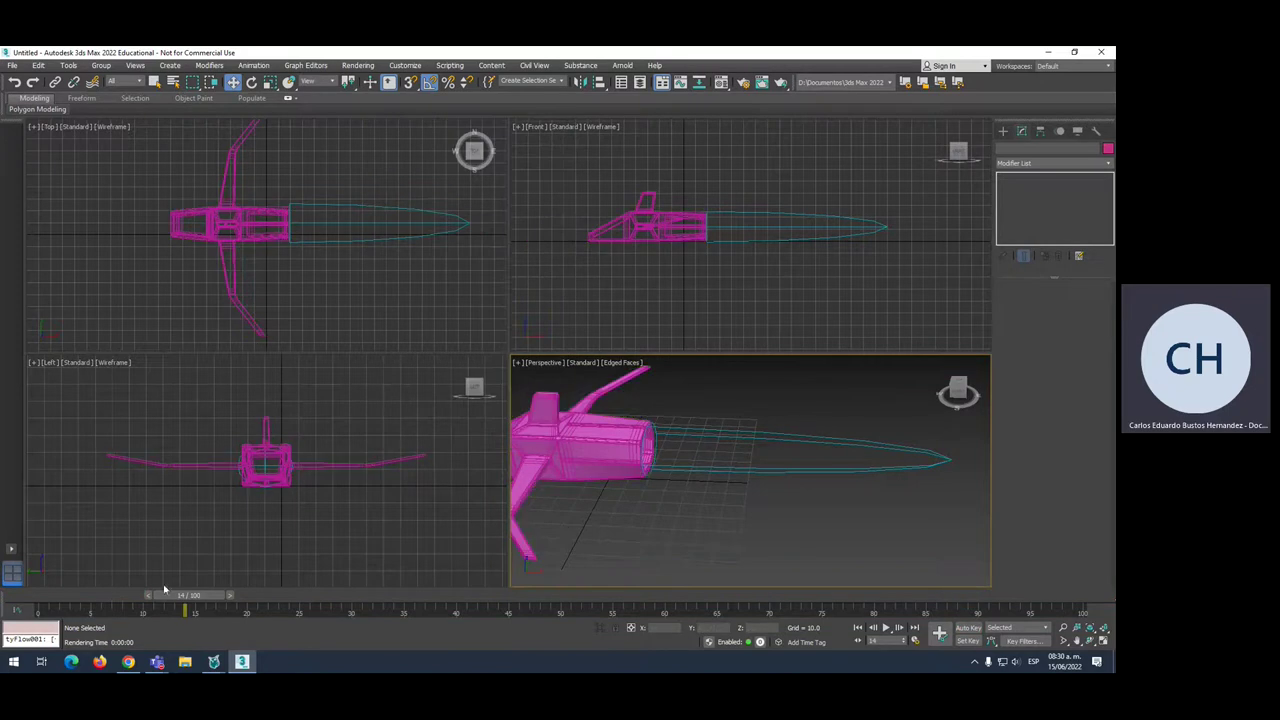
left_click_drag(185, 596, 3, 597)
key("w")
scroll(770, 242, "down", 5)
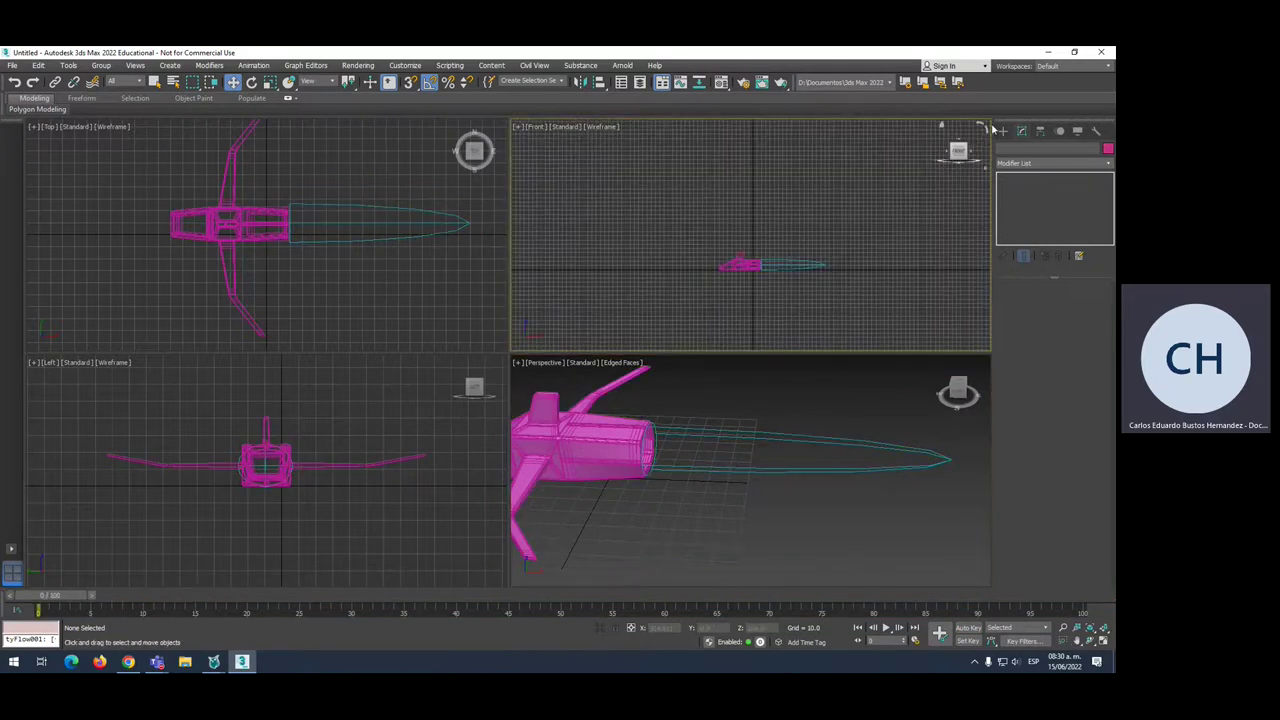
left_click(1003, 131)
left_click(1004, 149)
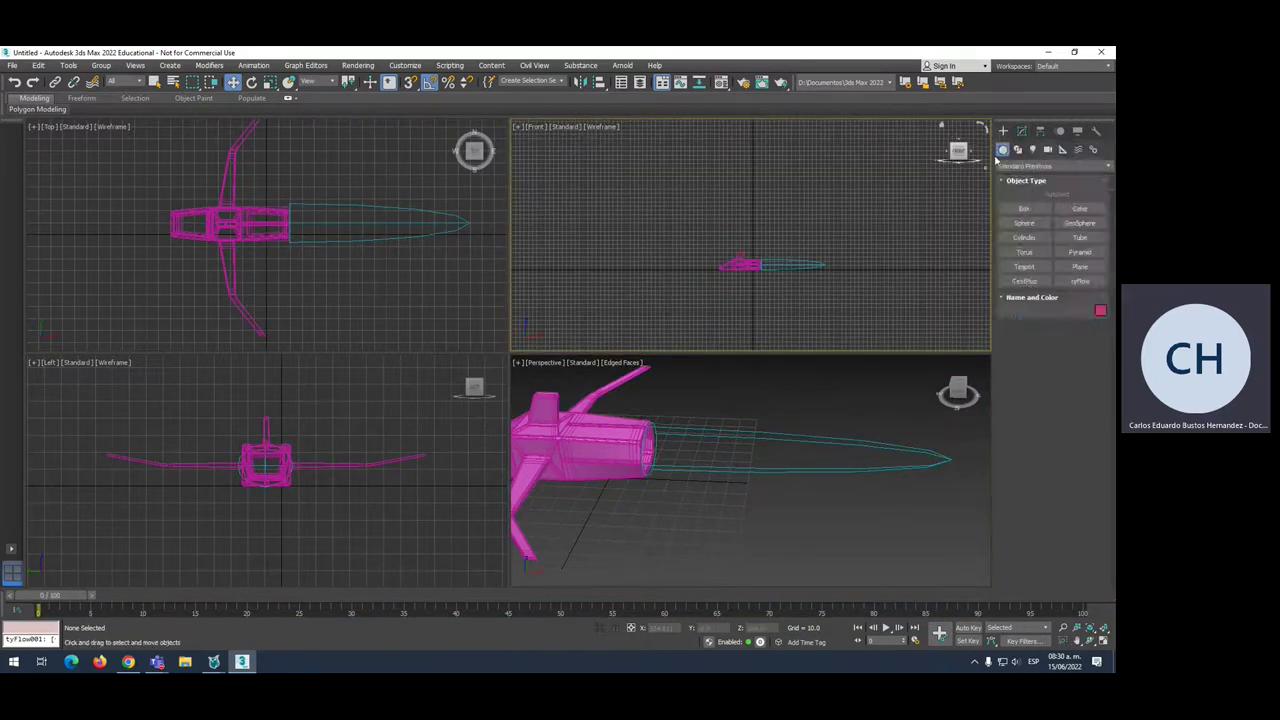
Draw a sphere left of the jet in the Top view and reposition it
left_click(1024, 222)
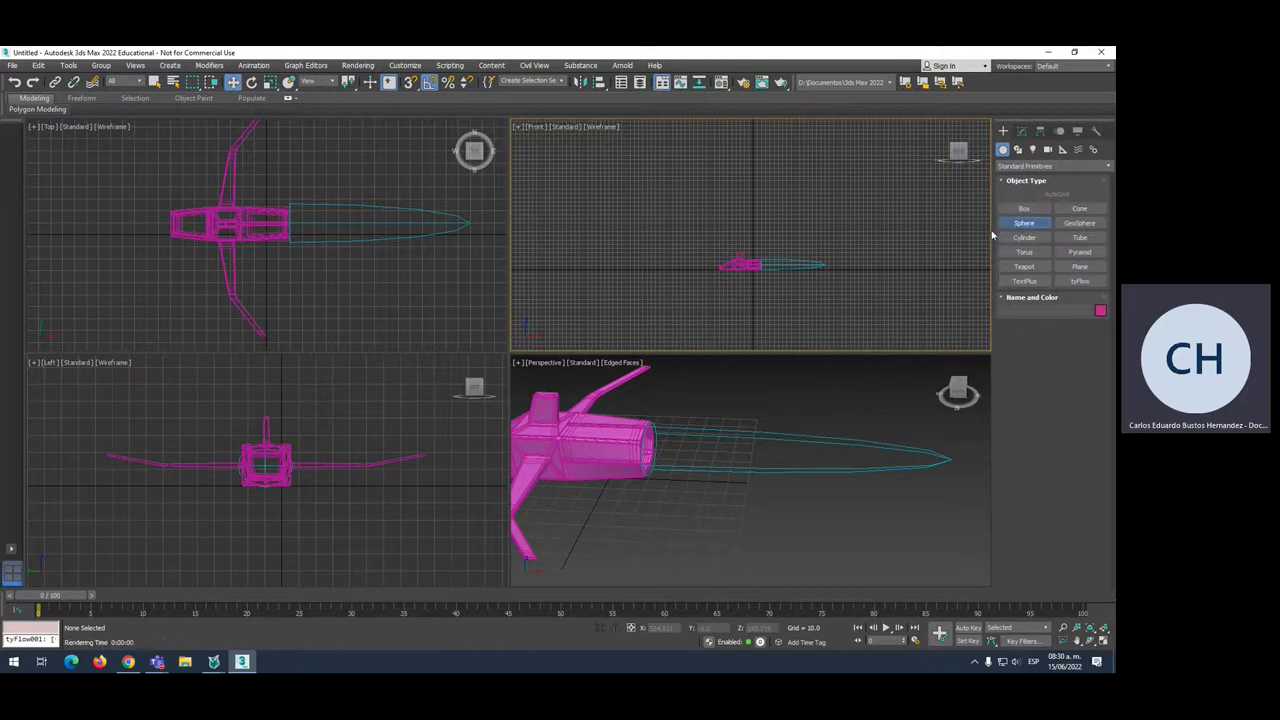
scroll(388, 237, "down", 5)
scroll(388, 237, "down", 3)
left_click_drag(140, 218, 185, 272)
scroll(277, 340, "down", 2)
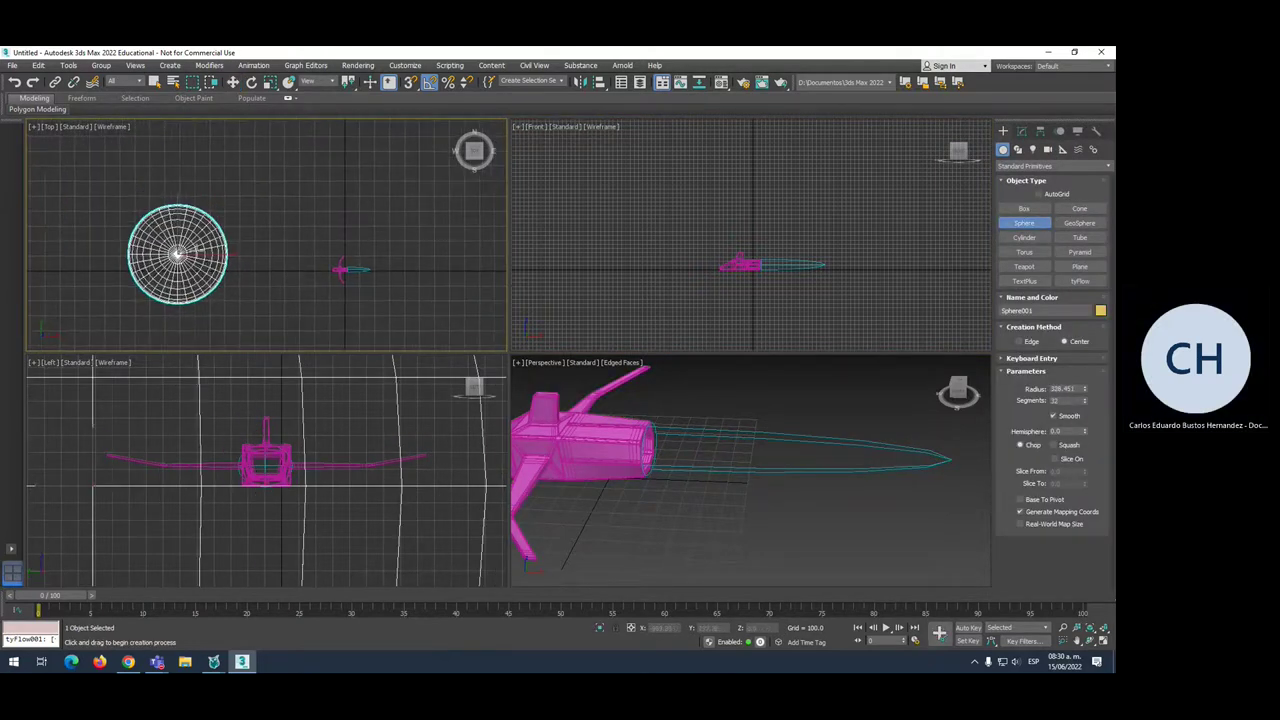
key("w")
left_click_drag(176, 217, 176, 232)
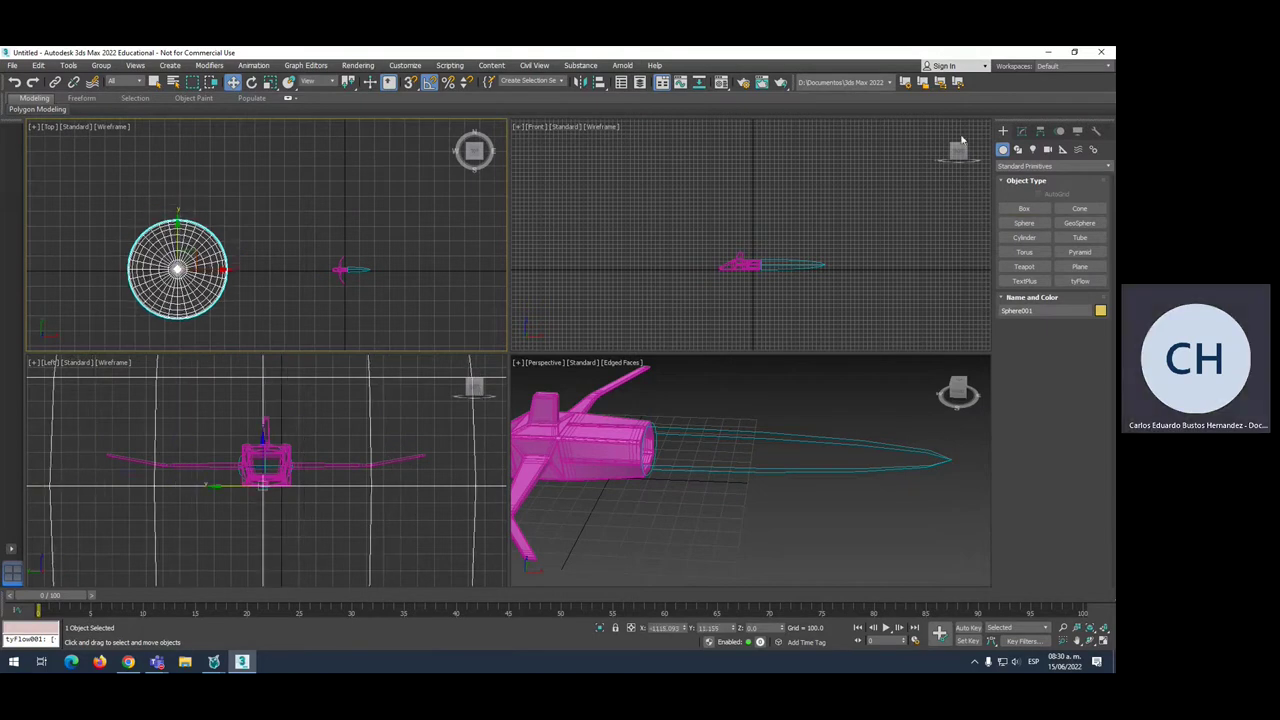
Add a Noise modifier with seed 3 and strength 25 values
left_click(1022, 132)
left_click(1026, 163)
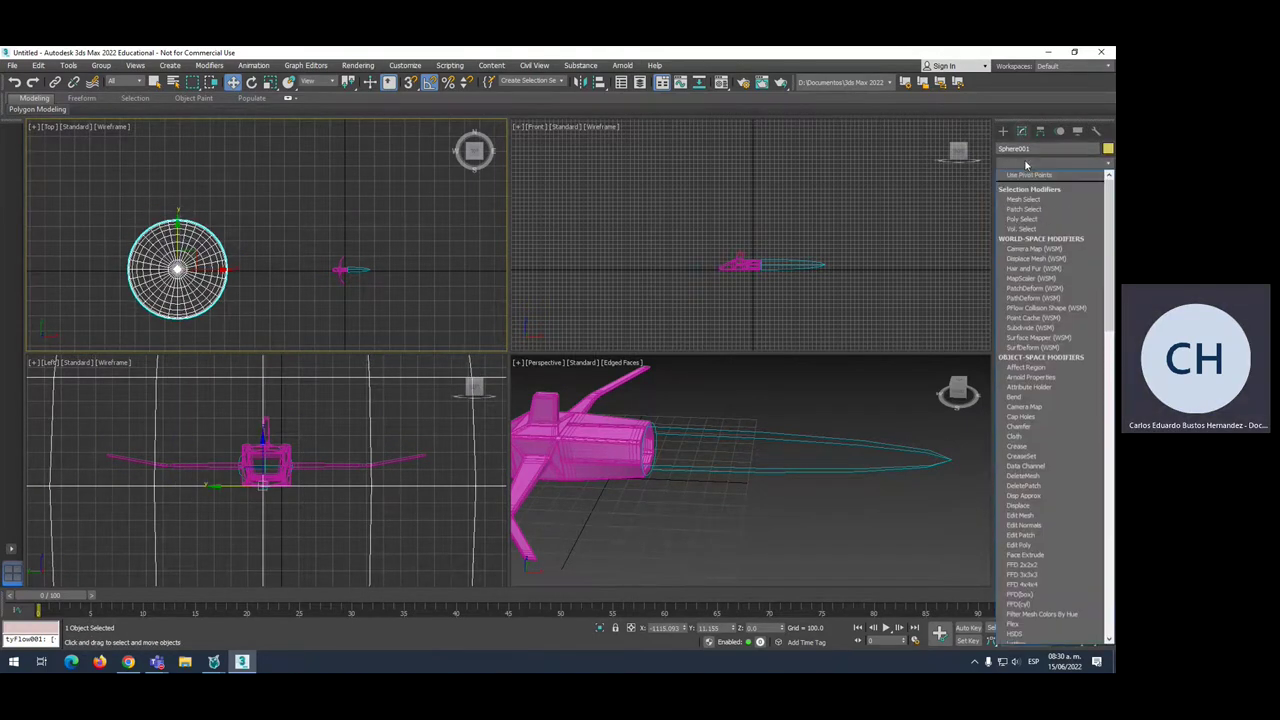
scroll(1026, 164, "down", 2)
key("Return")
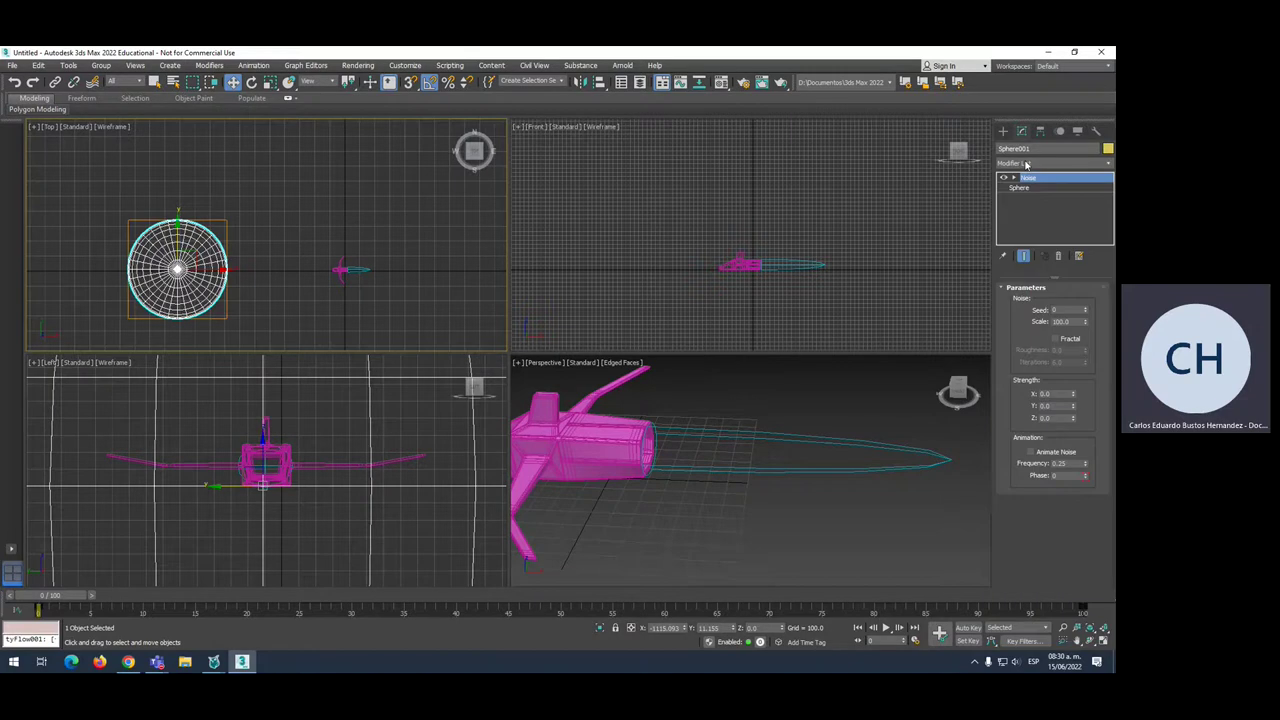
double_click(1068, 310)
type("3")
key("Tab")
type("25")
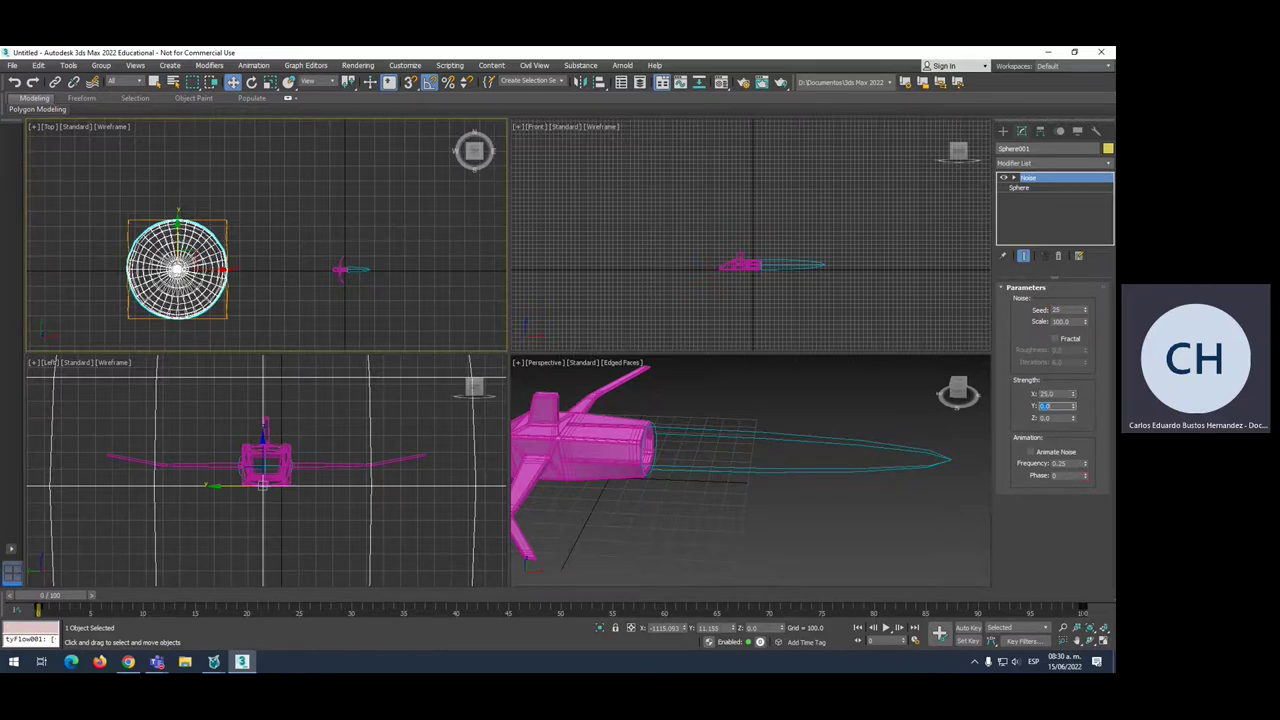
key("Tab")
type("25")
key("Return")
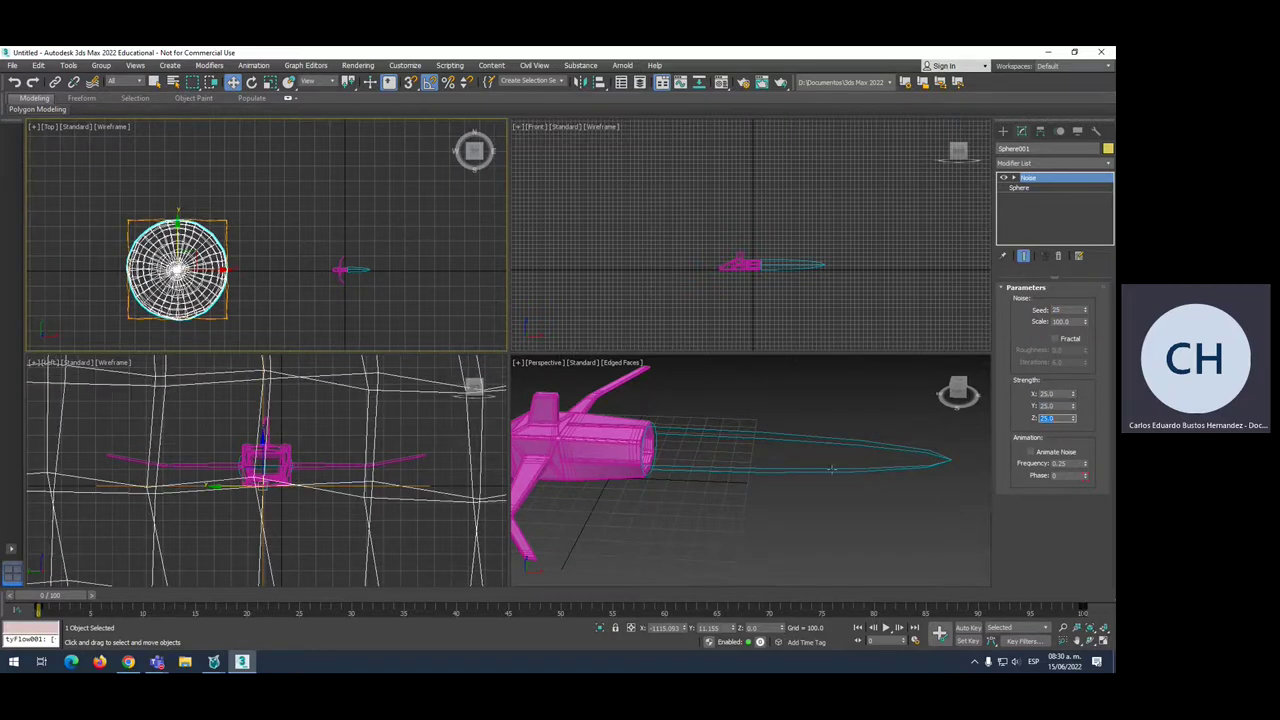
Change the Noise to seed 50, scale 100, and strength 50 on X, Y, Z
middle_click_drag(831, 469, 708, 466, "alt")
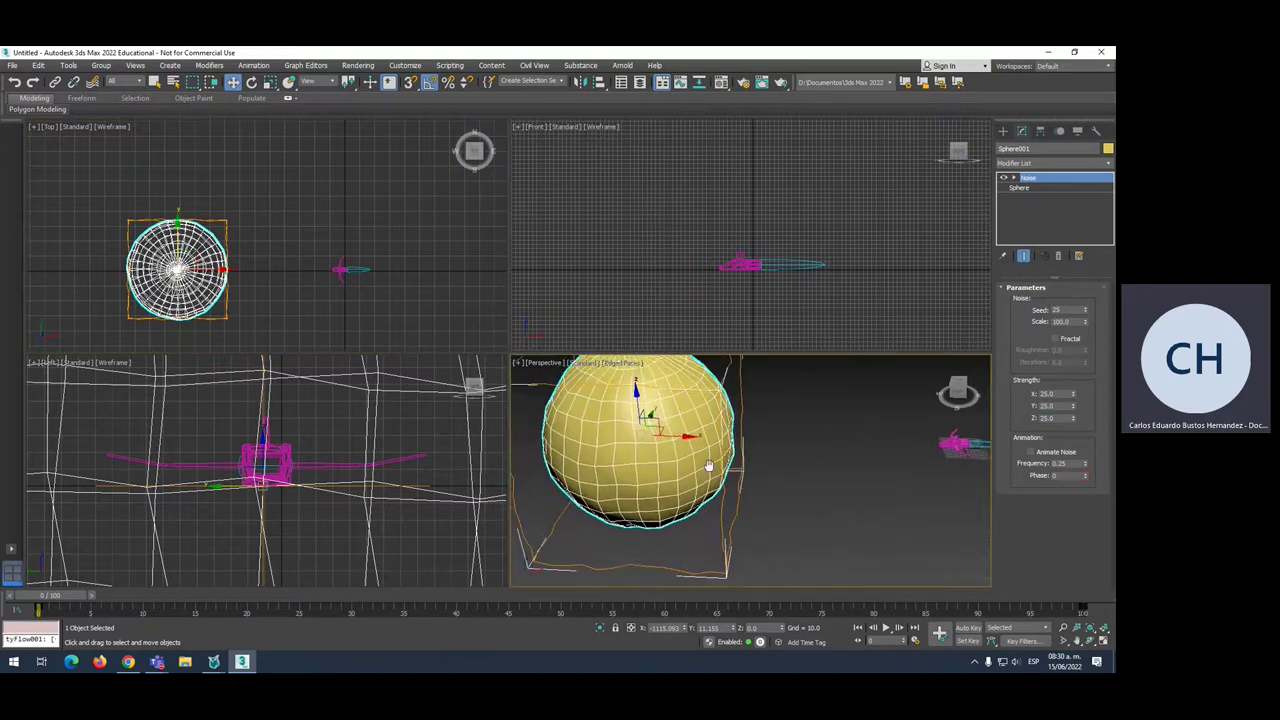
scroll(708, 466, "down", 3)
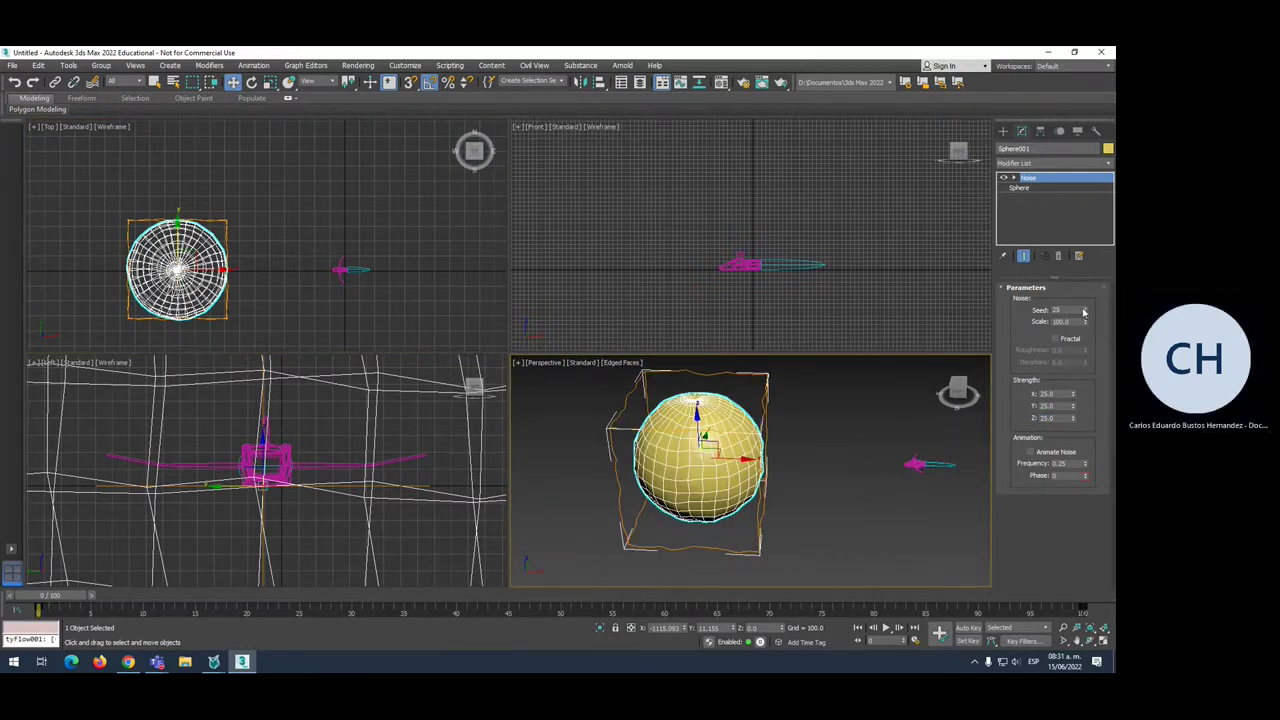
mouse_move(1085, 312)
left_mouse_down()
mouse_move(1084, 292)
mouse_move(1034, 312)
mouse_move(1096, 323)
mouse_move(1078, 331)
left_mouse_up()
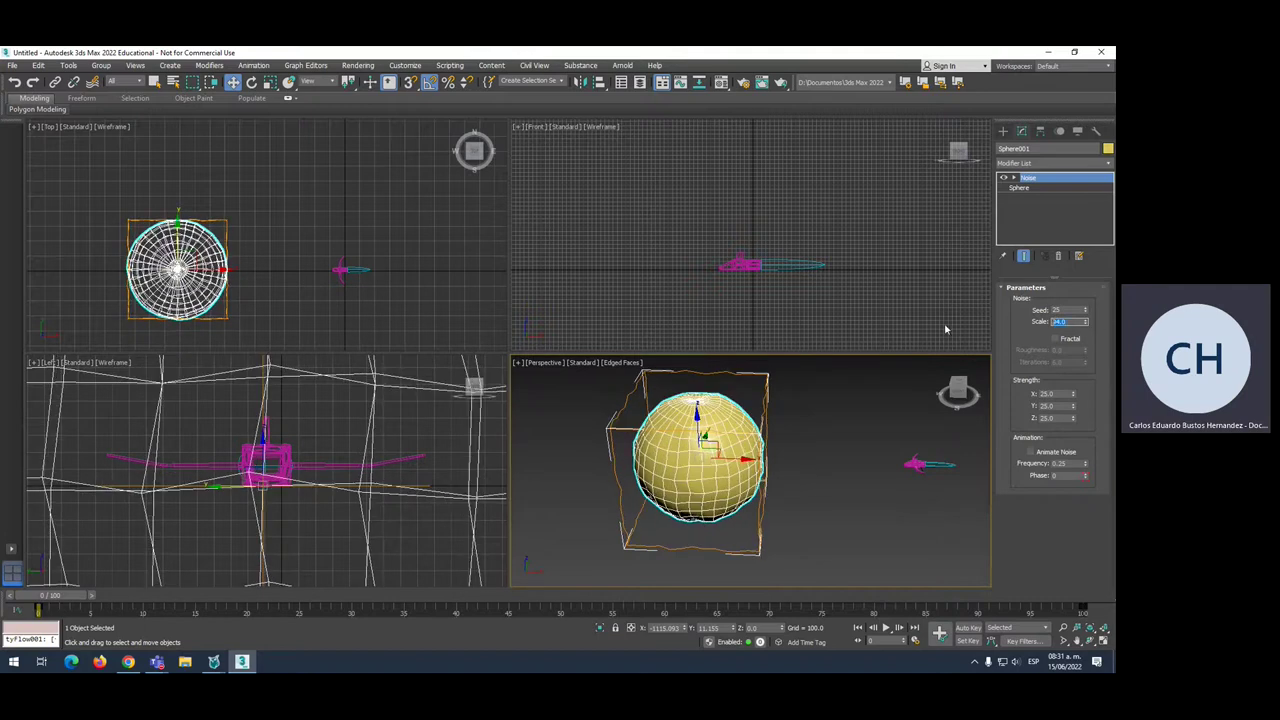
type("00")
key("Return")
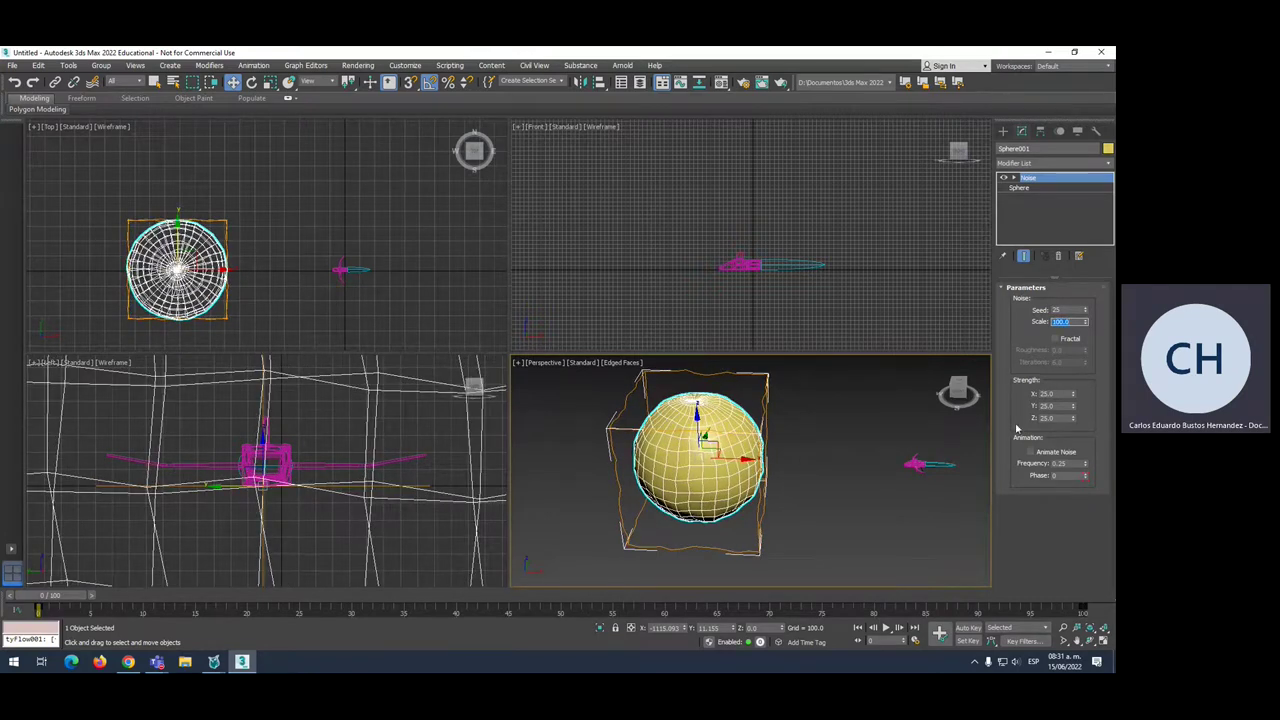
key("Tab")
key("Tab")
type("50")
key("Tab")
type("50")
key("Tab")
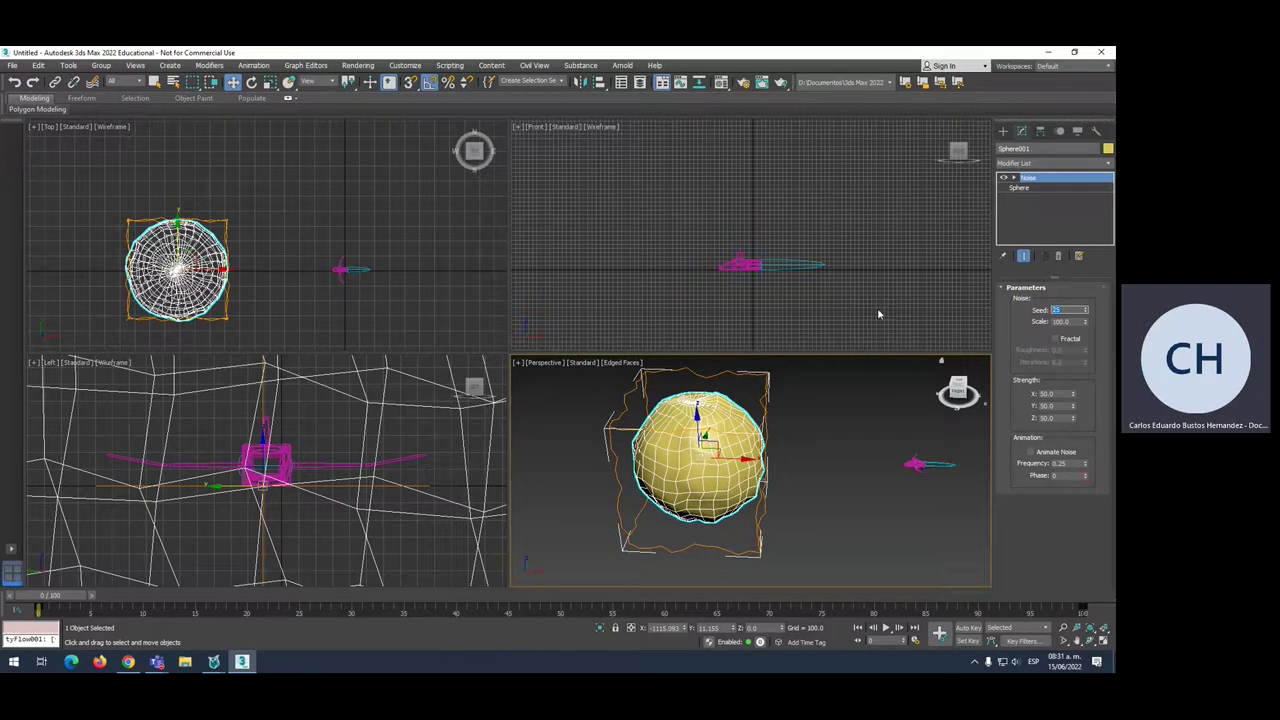
type("50")
key("Return")
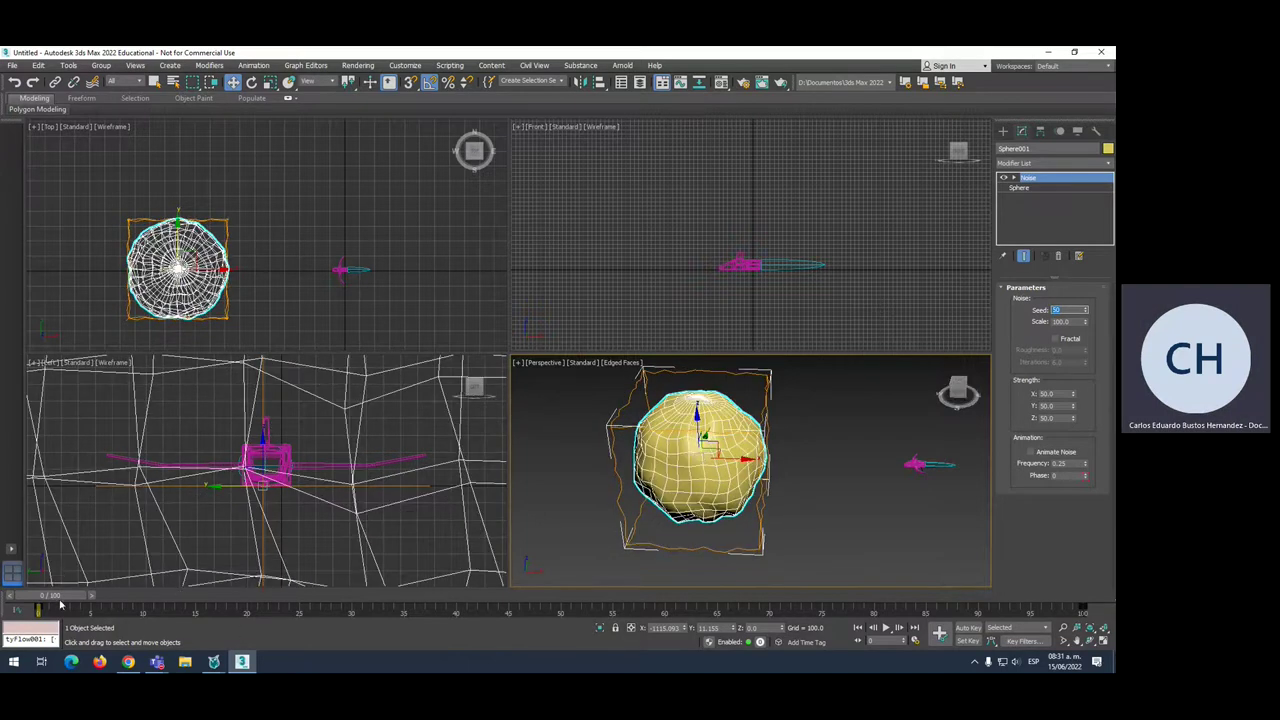
scroll(700, 460, "down", 4)
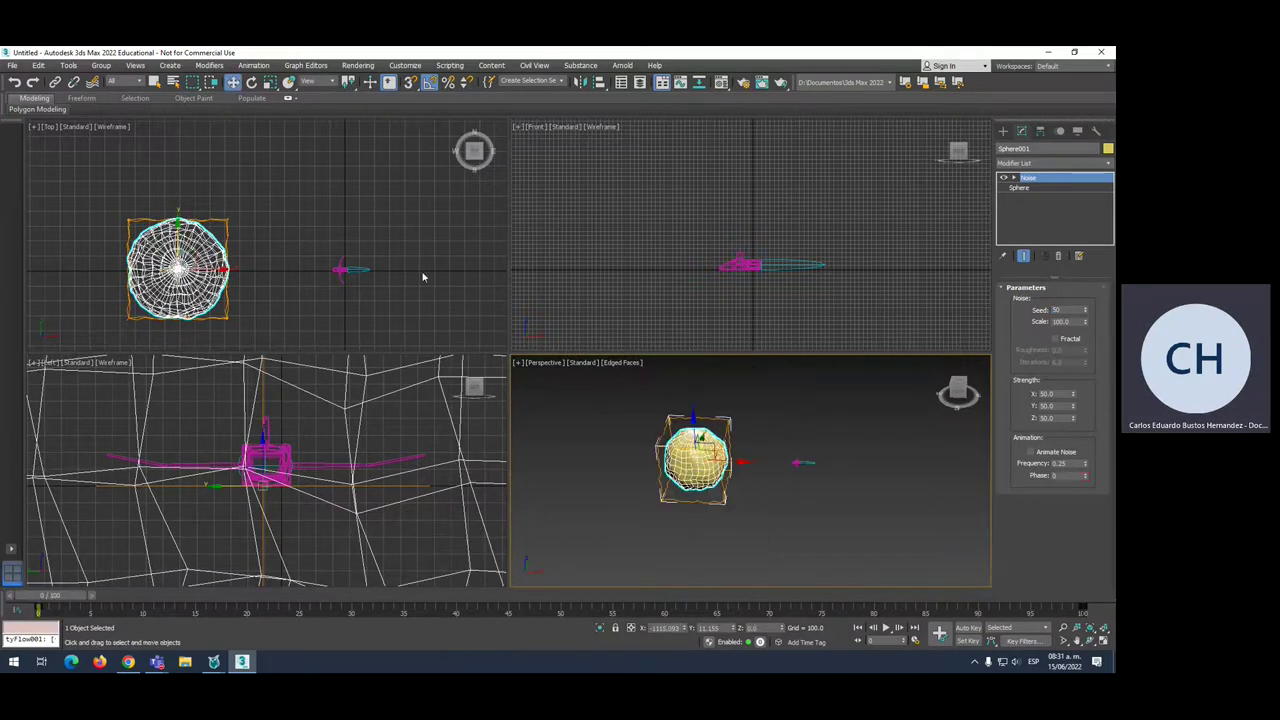
scroll(422, 277, "down", 2)
Select the jet at frame 30 and nudge it right in the Top view
middle_click_drag(422, 277, 508, 243)
left_click_drag(72, 600, 350, 595)
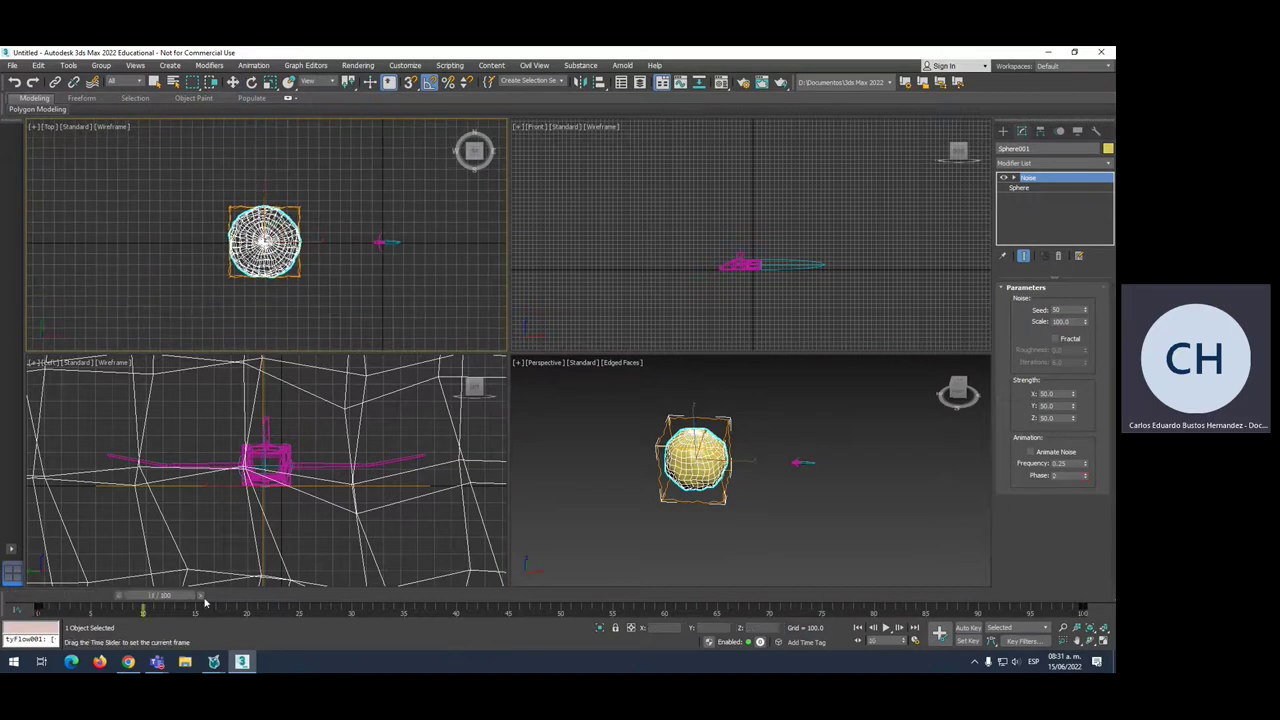
left_click(372, 246)
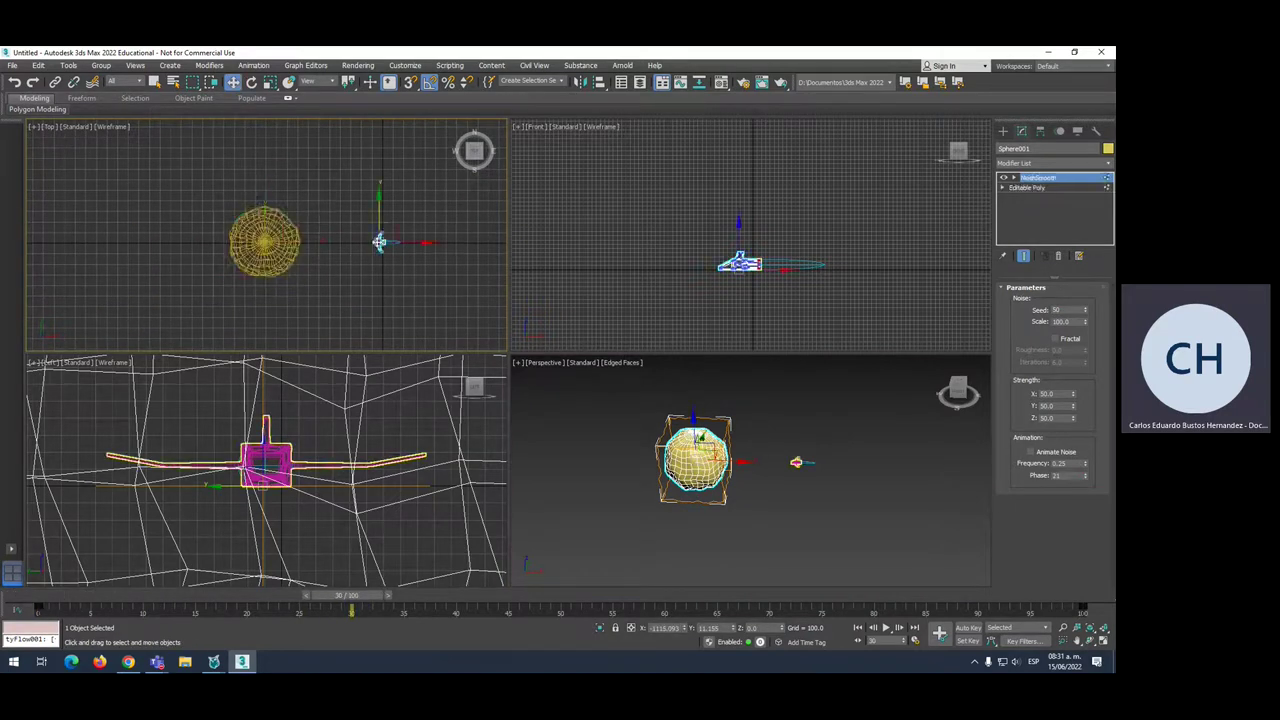
scroll(369, 249, "down", 2)
left_click_drag(406, 248, 441, 249)
scroll(350, 276, "down", 2)
Turn on Auto Key and move the jet left beside the sphere
key("q")
key("n")
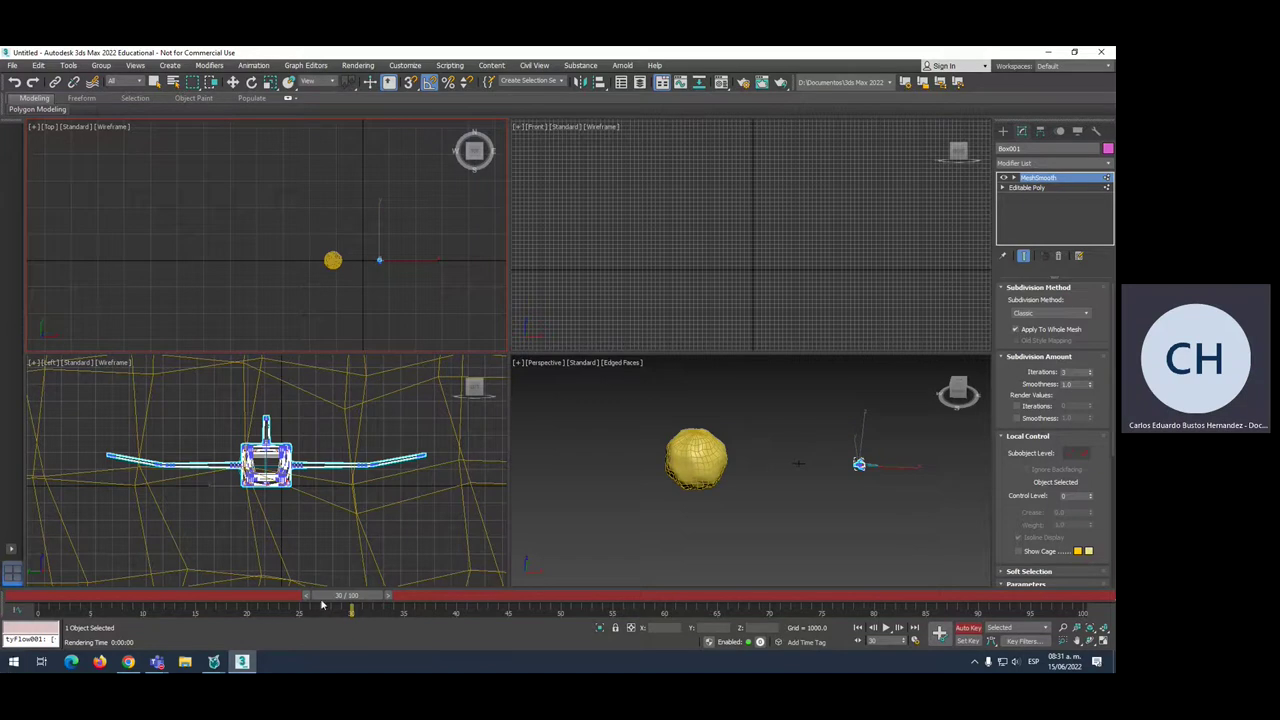
scroll(370, 251, "up", 1)
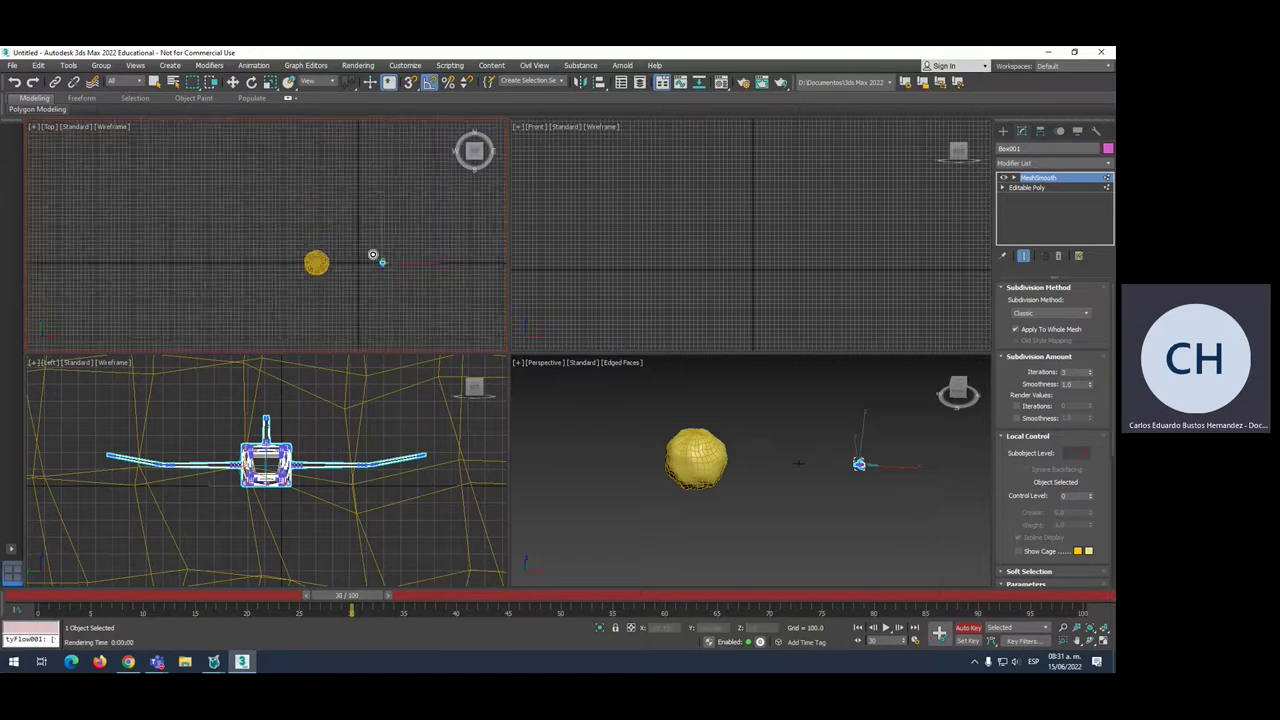
scroll(373, 254, "up", 3)
key("w")
left_click_drag(425, 271, 325, 275)
At frame 100, move the jet past the sphere and raise it above
left_click_drag(332, 598, 1085, 598)
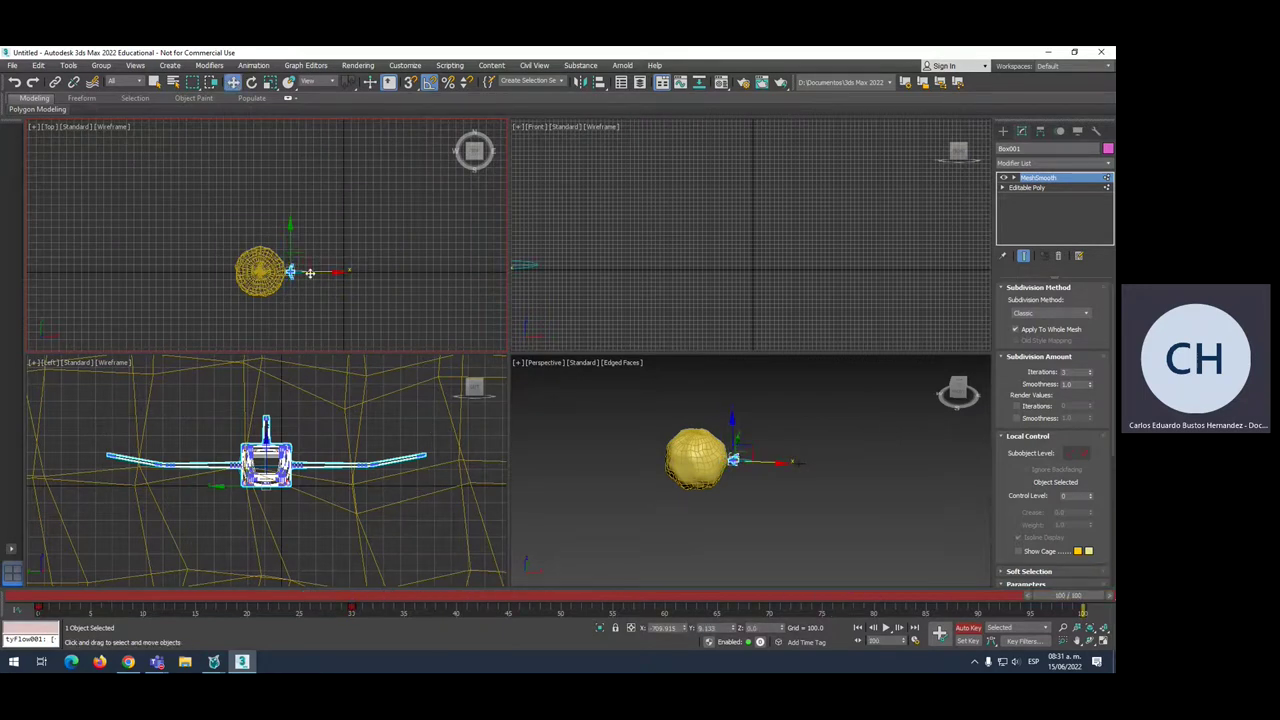
left_click_drag(309, 272, 138, 272)
mouse_move(602, 242)
middle_mouse_down()
mouse_move(929, 169)
mouse_move(820, 277)
middle_mouse_up()
scroll(822, 262, "down", 2)
scroll(774, 257, "up", 1)
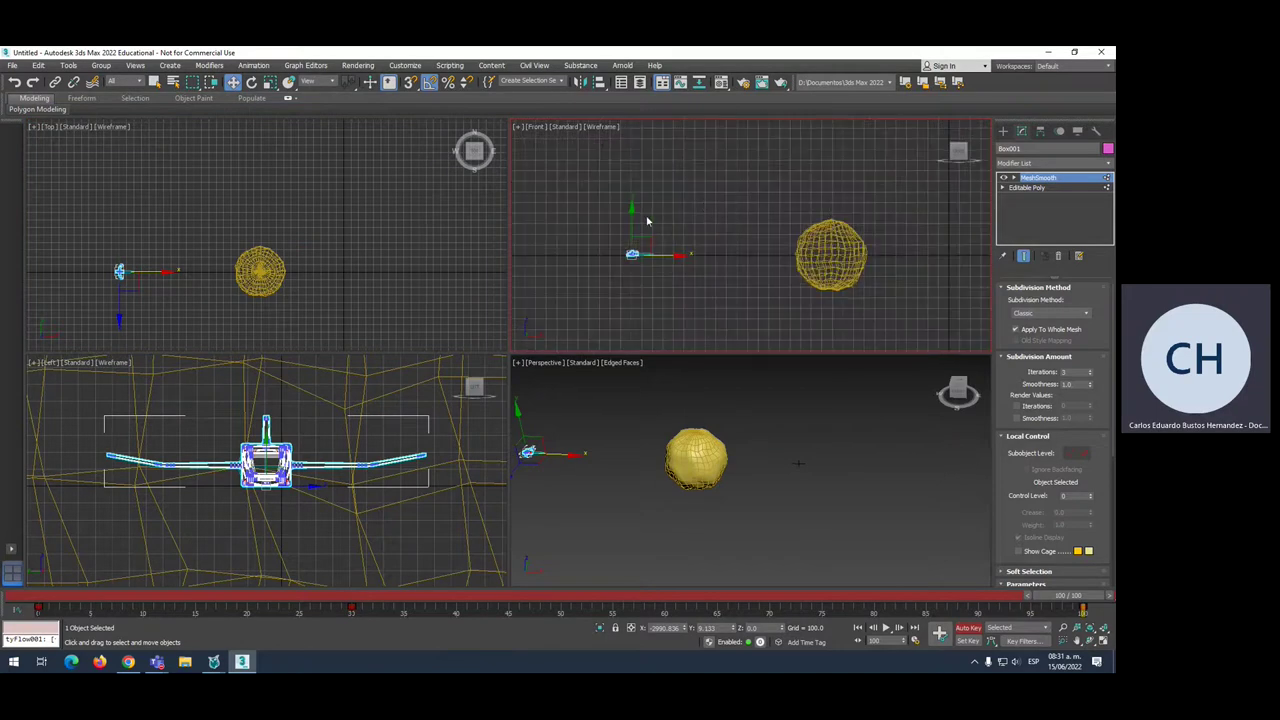
left_click_drag(631, 215, 633, 157)
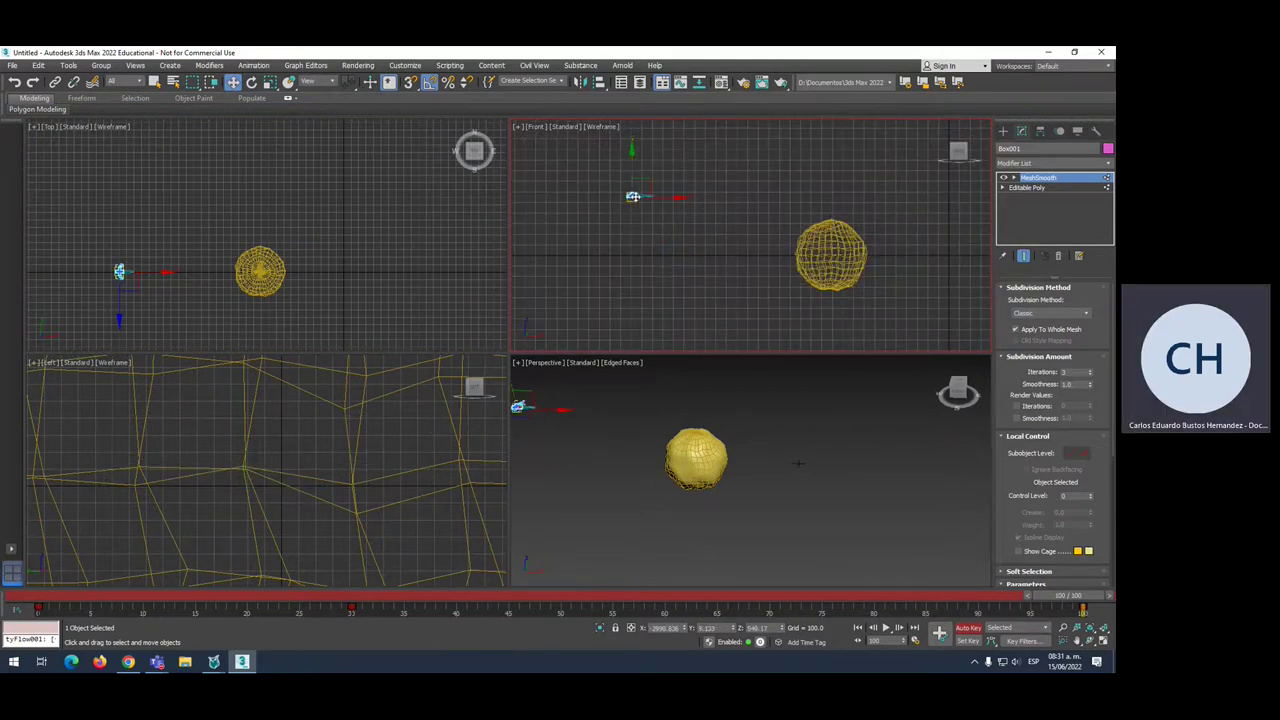
scroll(640, 205, "up", 2)
scroll(650, 215, "up", 3)
scroll(660, 225, "up", 2)
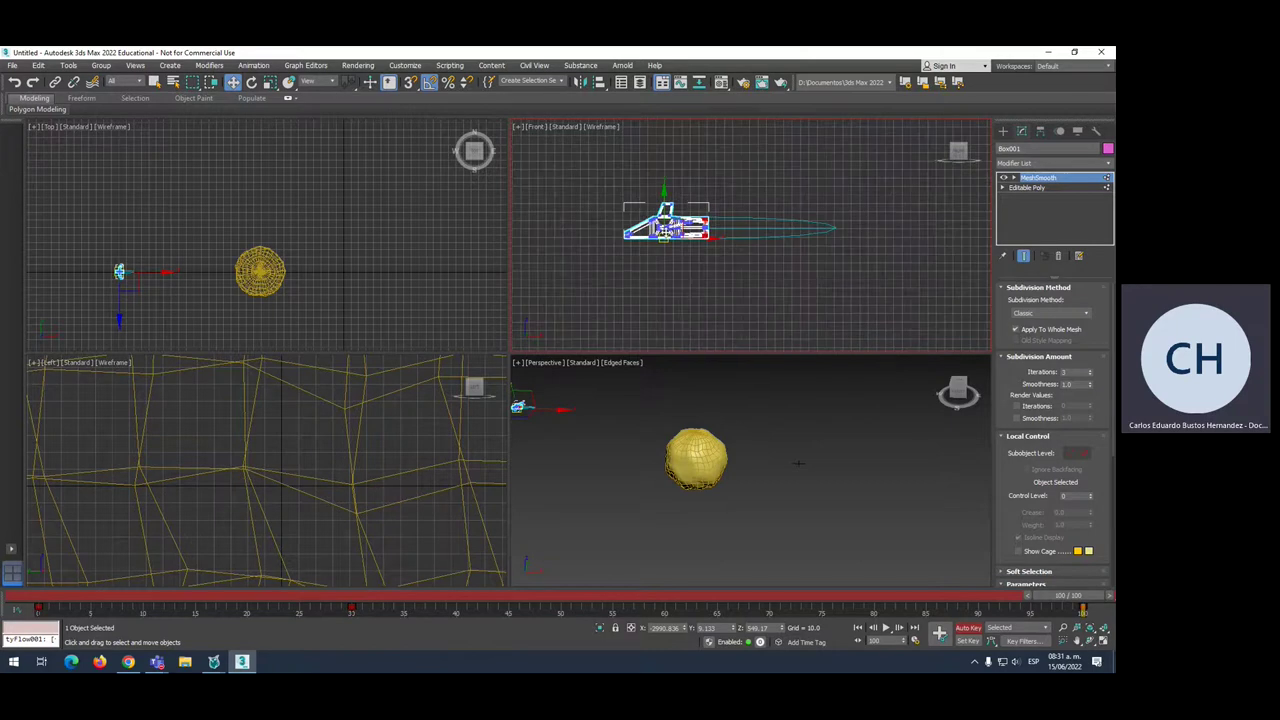
Turn on Motion Path display in the jet's Object Properties
right_click(664, 231)
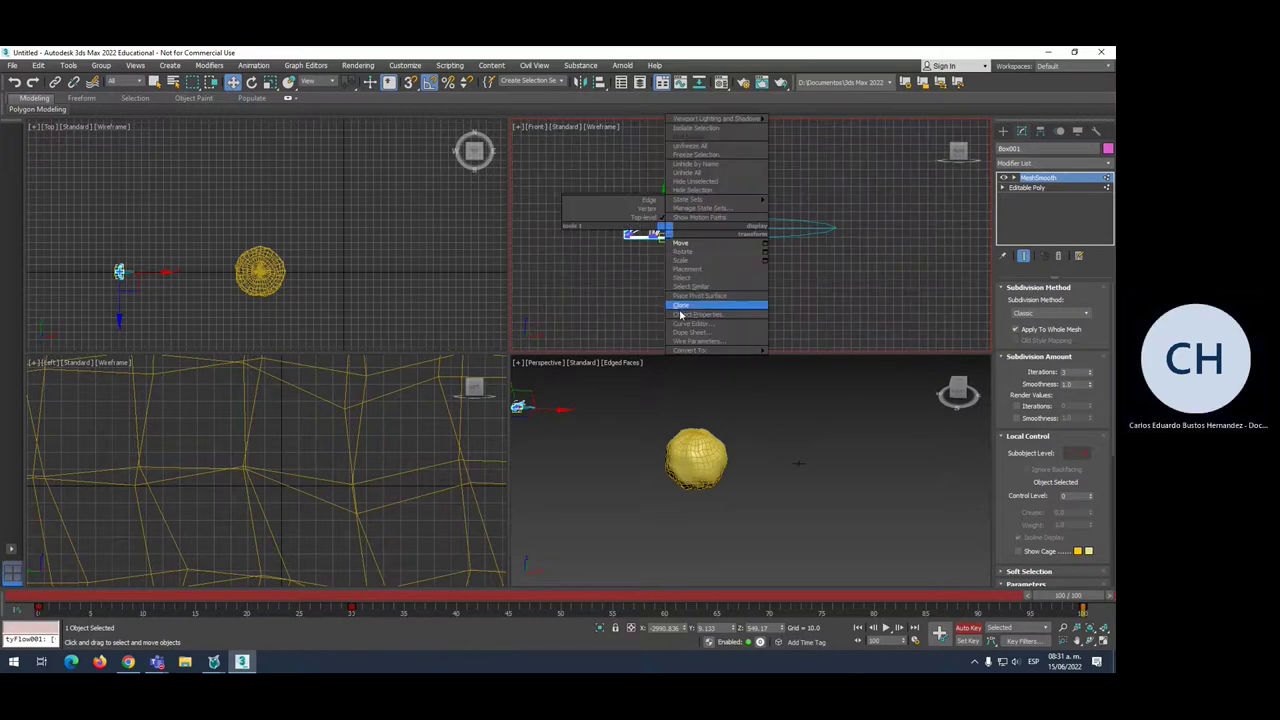
left_click(682, 314)
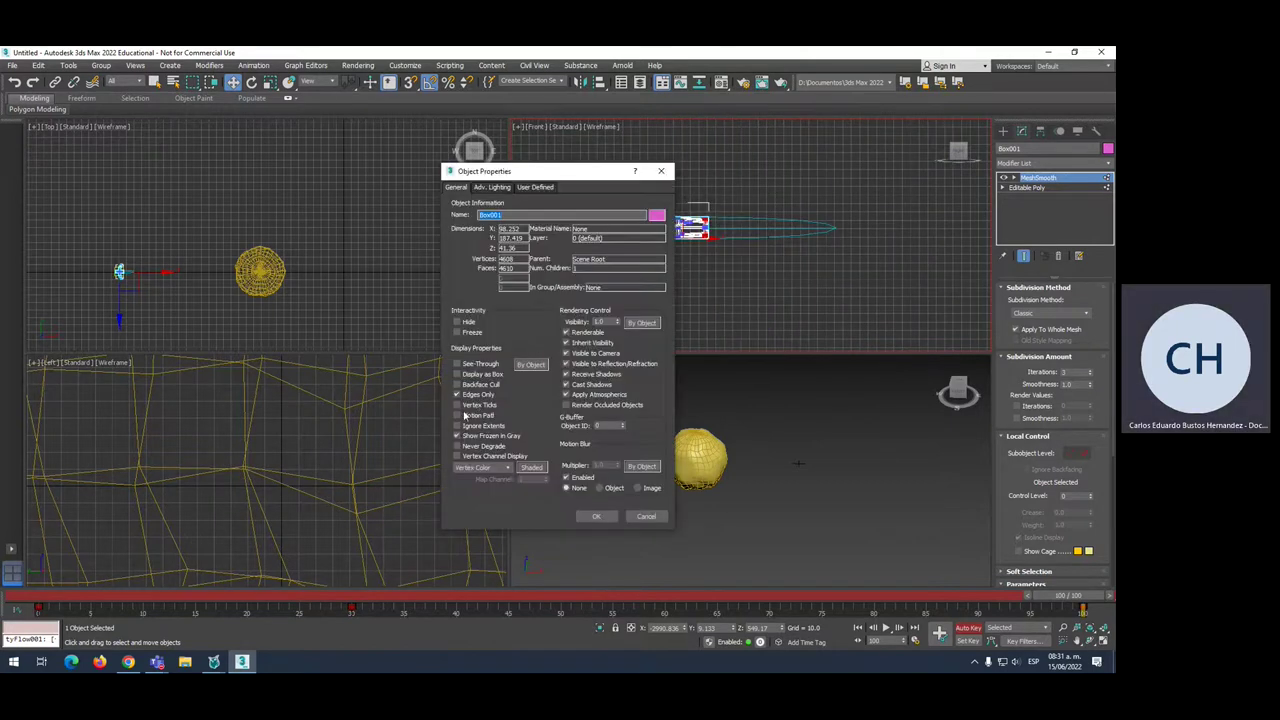
left_click(460, 416)
left_click(595, 516)
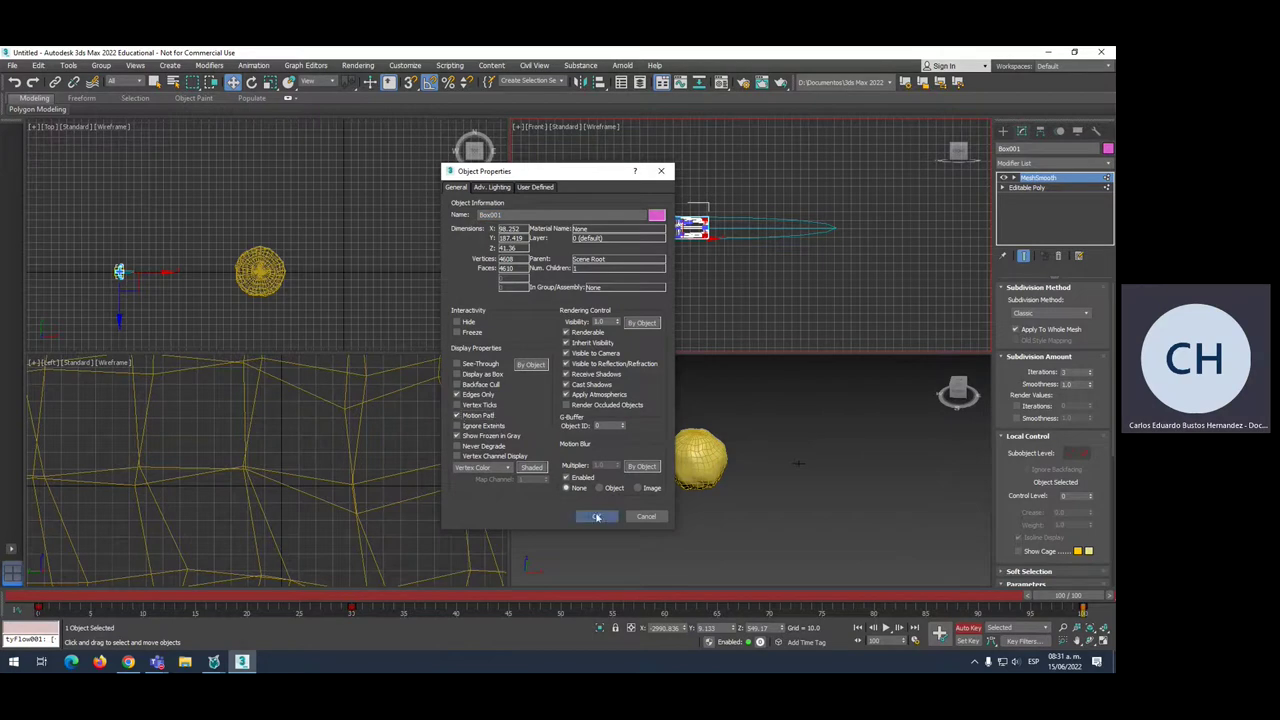
Scrub the timeline to preview the jet's path running past the sphere
scroll(691, 297, "up", 3)
scroll(623, 191, "down", 2)
scroll(730, 232, "up", 2)
scroll(783, 243, "down", 2)
scroll(792, 247, "down", 2)
mouse_move(362, 600)
left_mouse_down()
mouse_move(180, 598)
mouse_move(730, 598)
mouse_move(38, 601)
left_mouse_up()
Key Sphere001 lowered at frame 0 and raised onto the jet's path at frame 30
key("w")
left_click(714, 445)
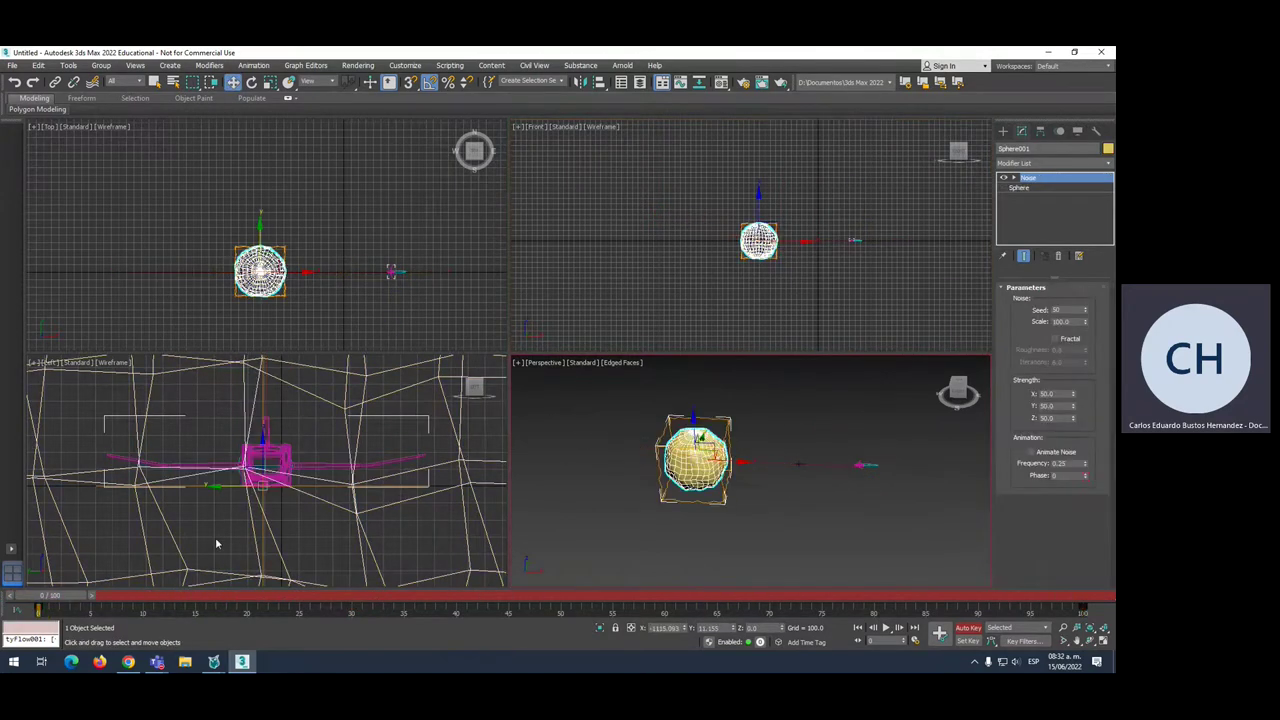
scroll(268, 155, "down", 2)
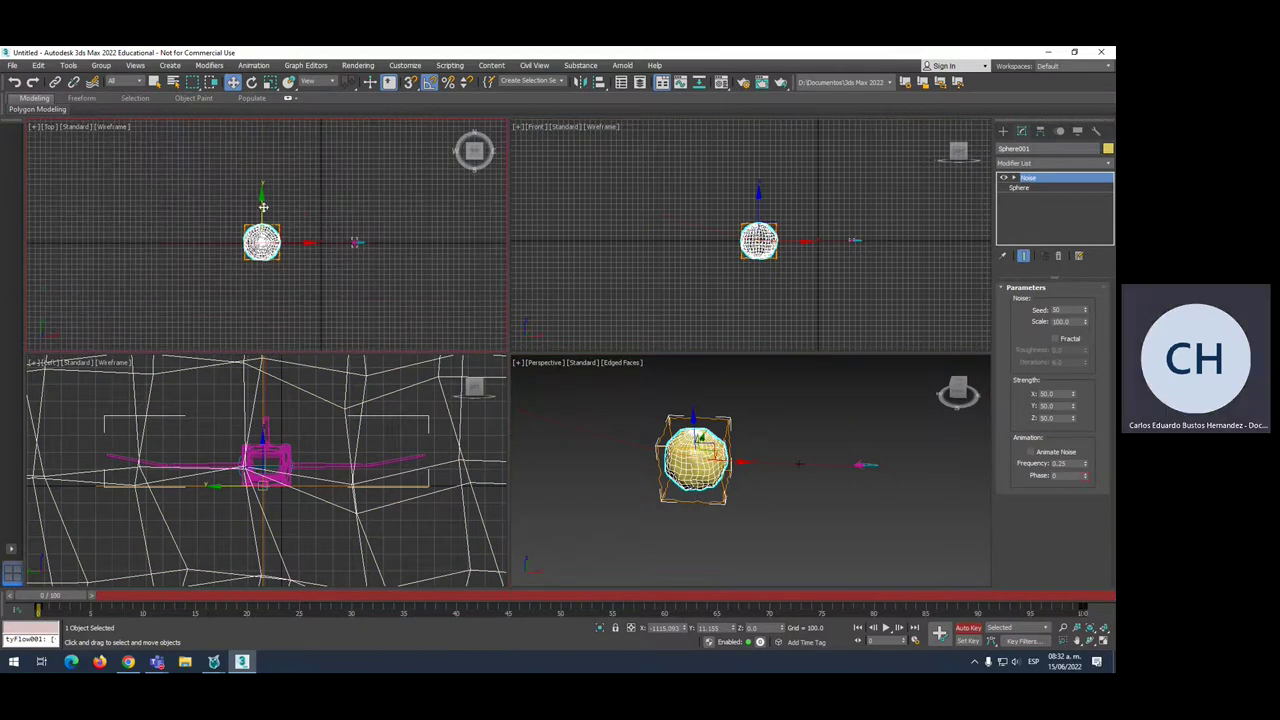
left_click_drag(263, 207, 263, 290)
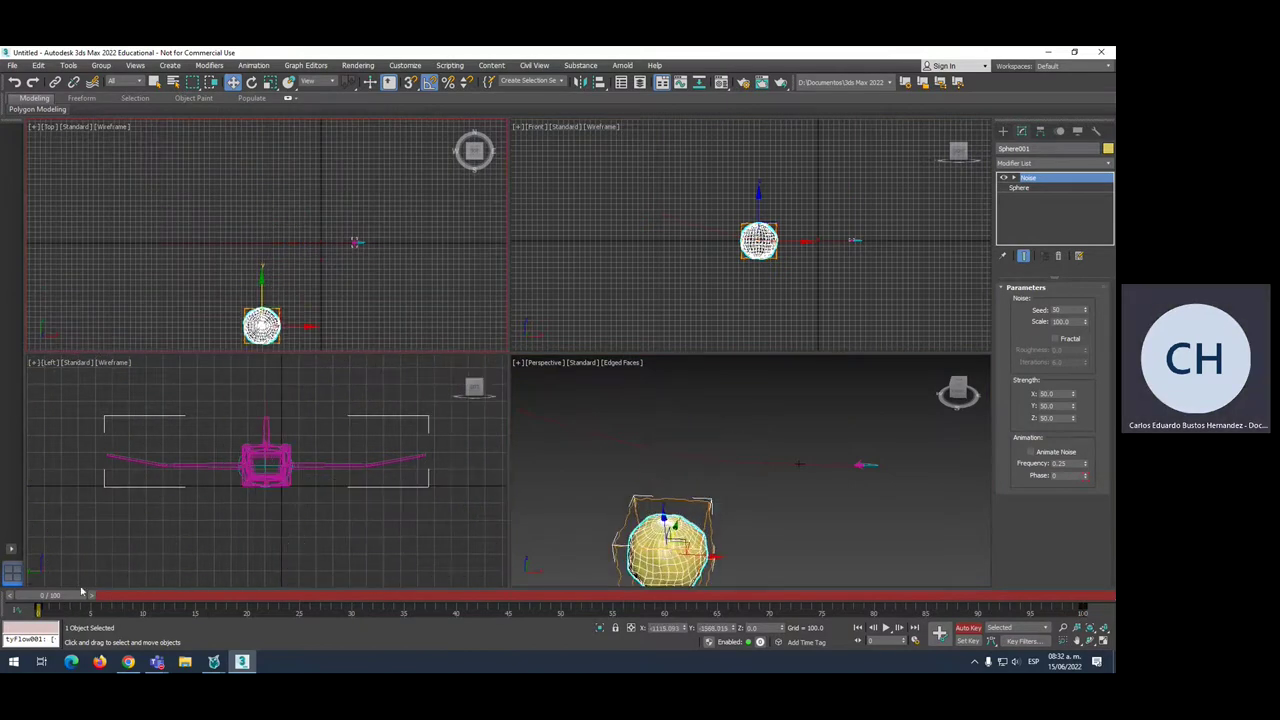
left_click_drag(82, 592, 374, 594)
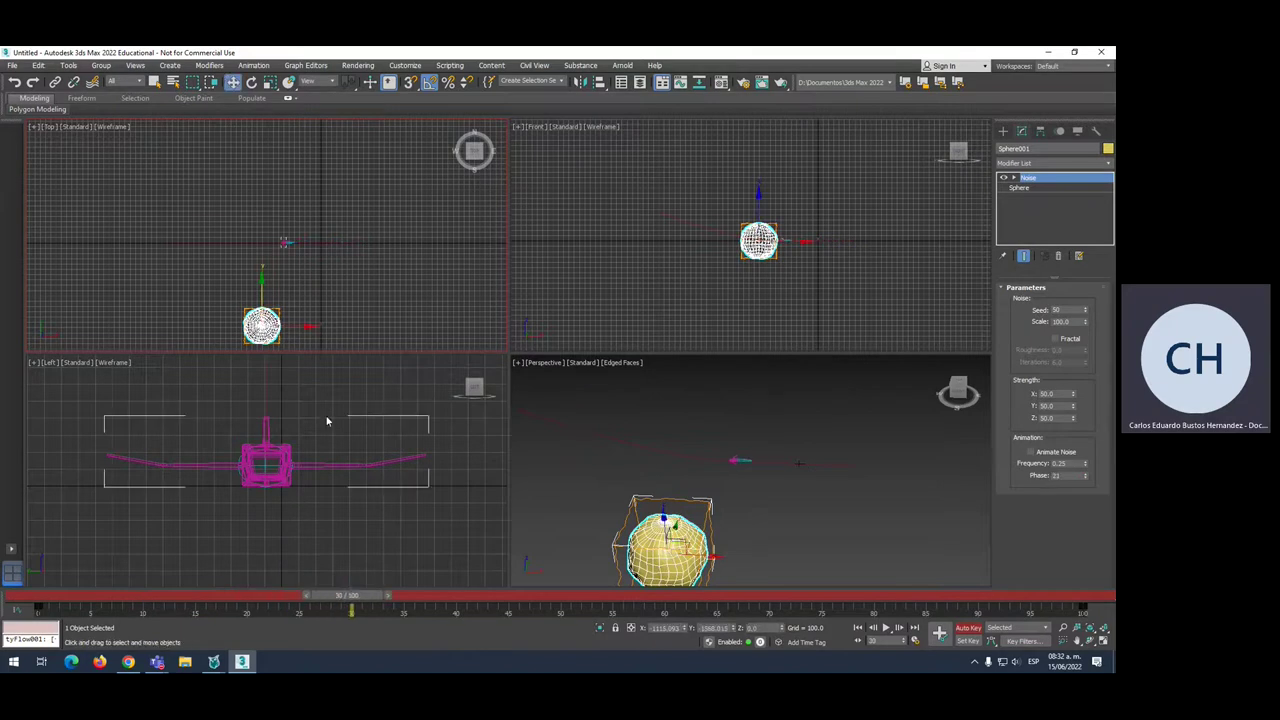
key("w")
left_click_drag(267, 287, 267, 203)
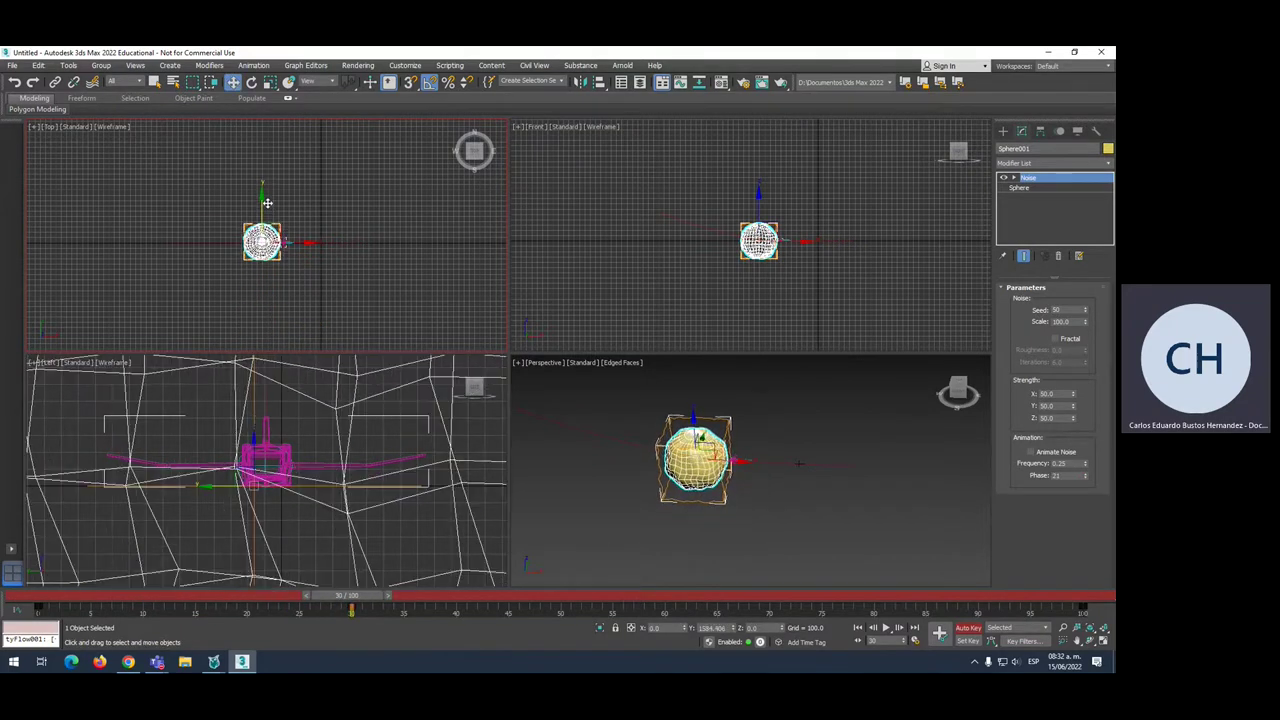
Key the sphere slightly higher at frame 100, then review frames 0 and 30
left_click_drag(351, 595, 1104, 595)
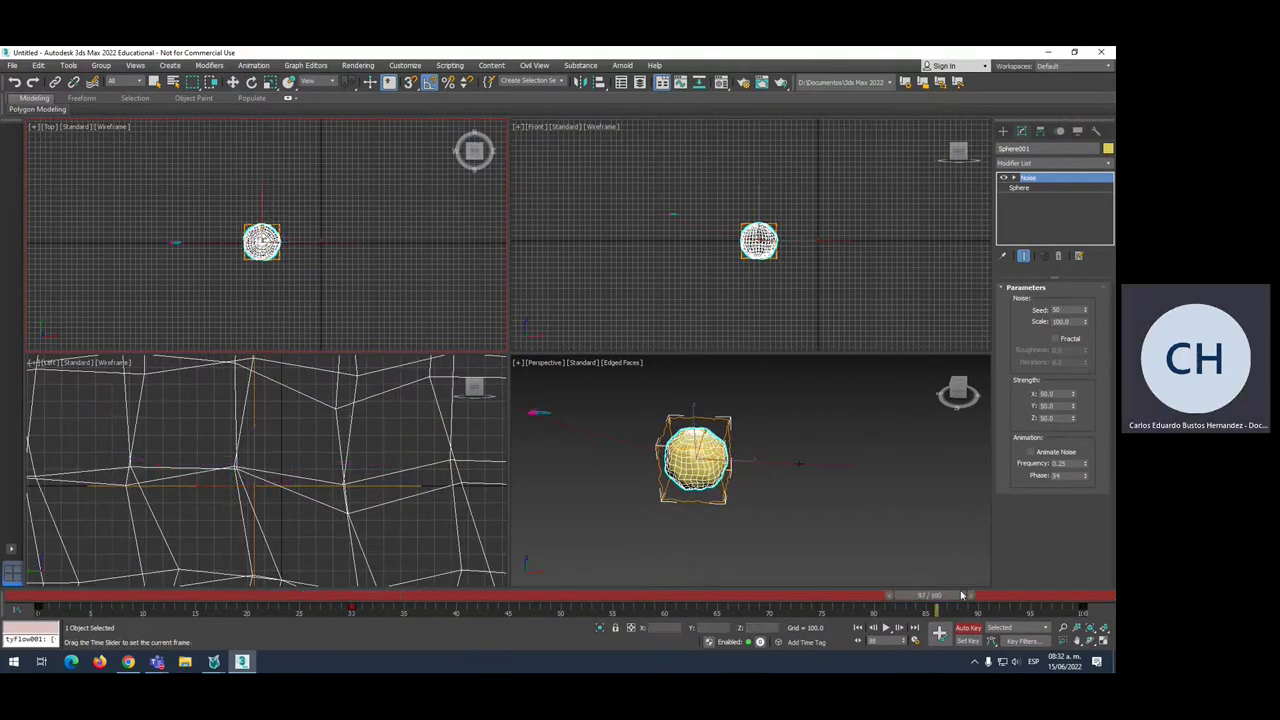
key("w")
left_click_drag(263, 196, 262, 190)
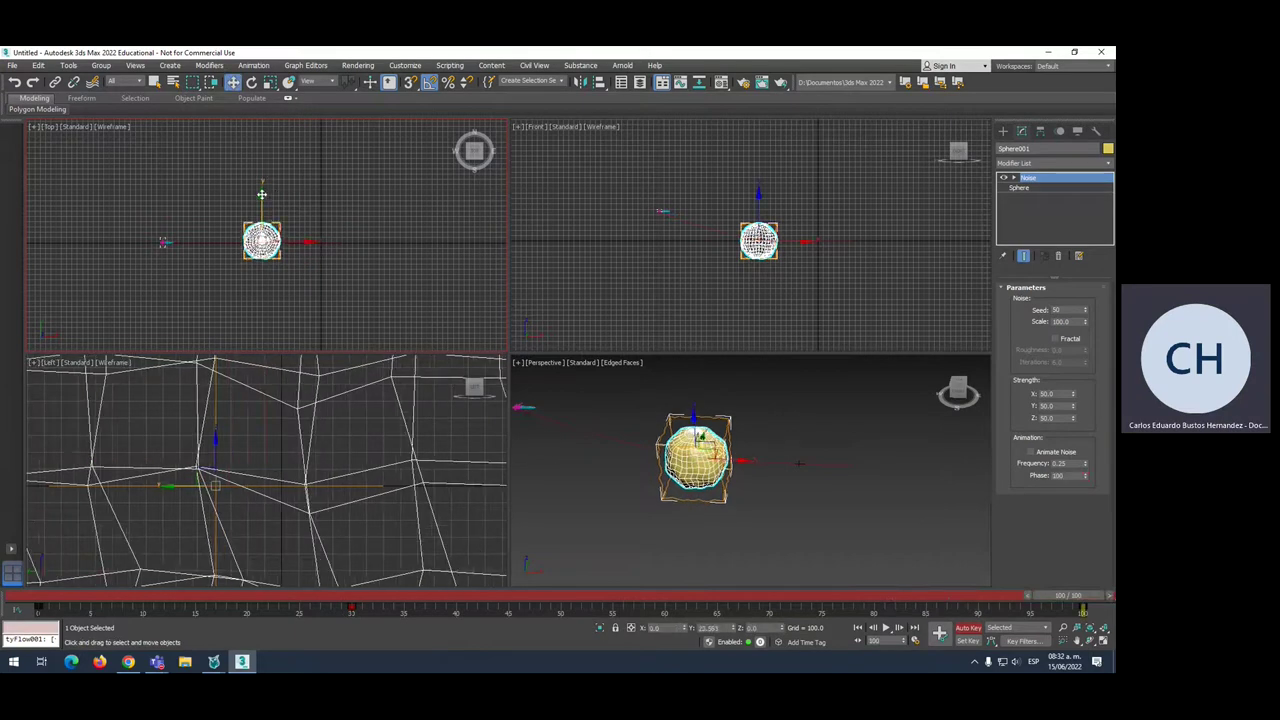
scroll(257, 551, "down", 3)
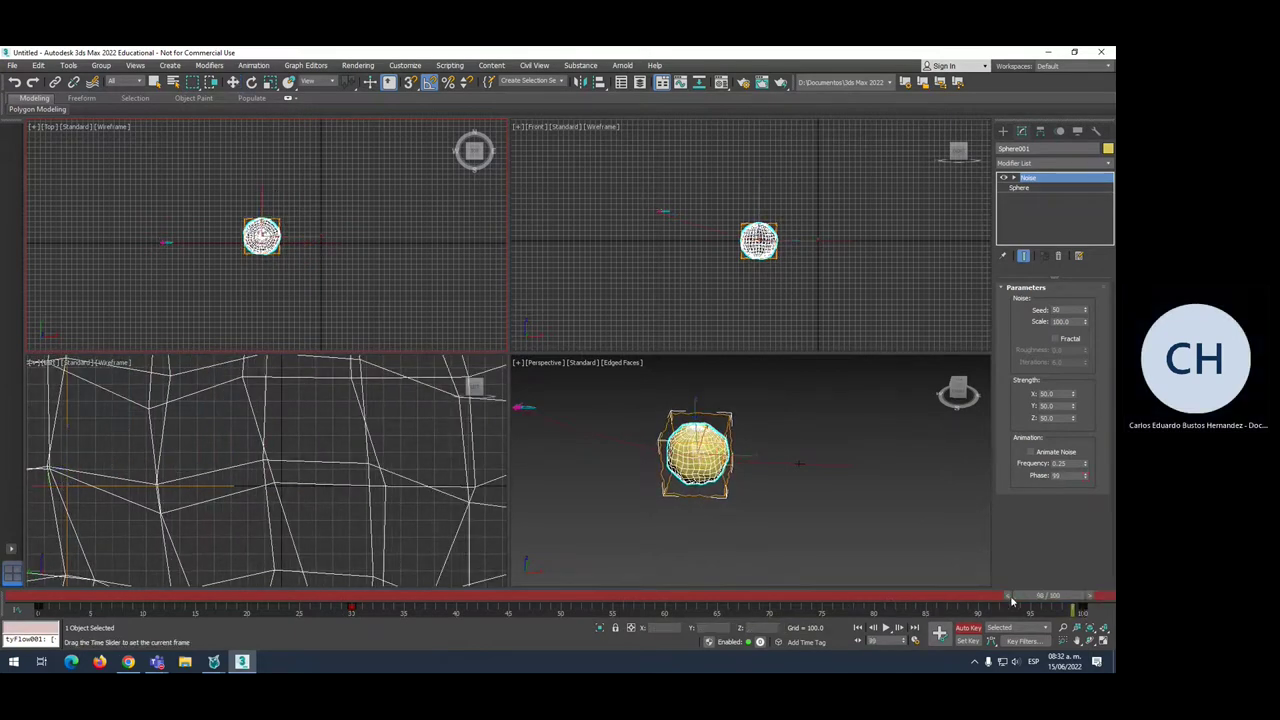
scroll(270, 500, "down", 2)
key("Home")
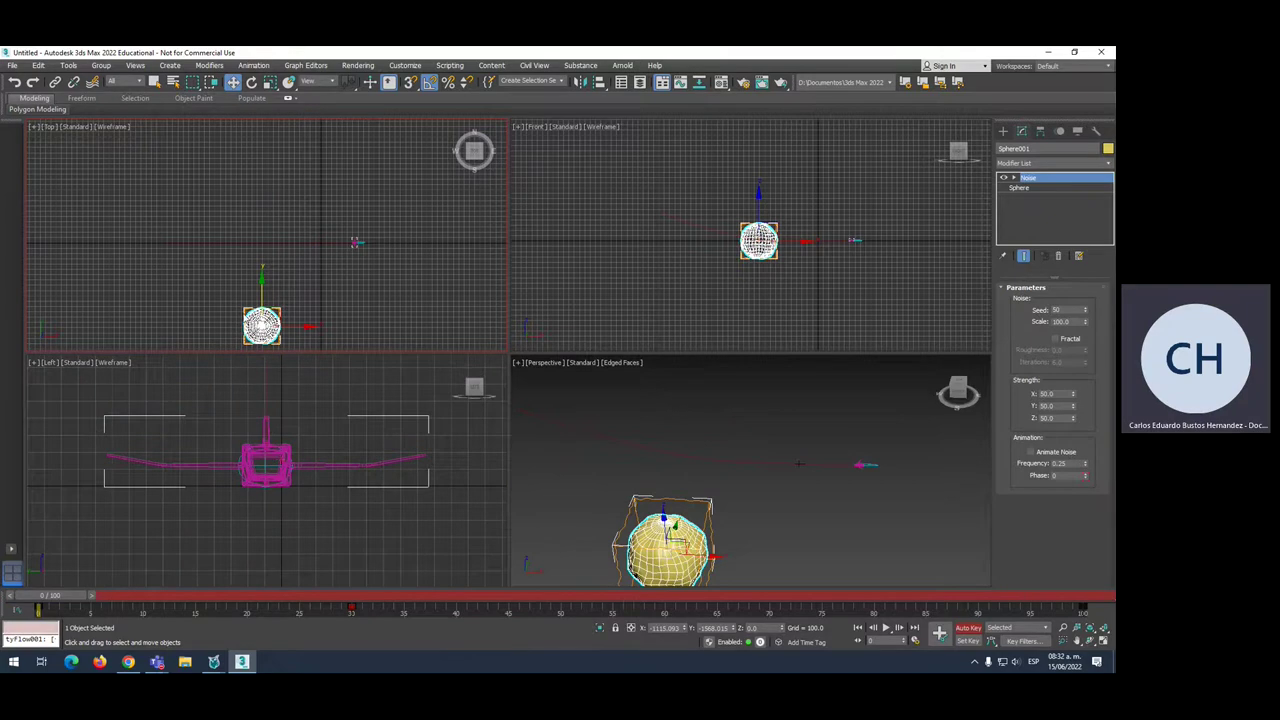
left_click_drag(67, 603, 350, 603)
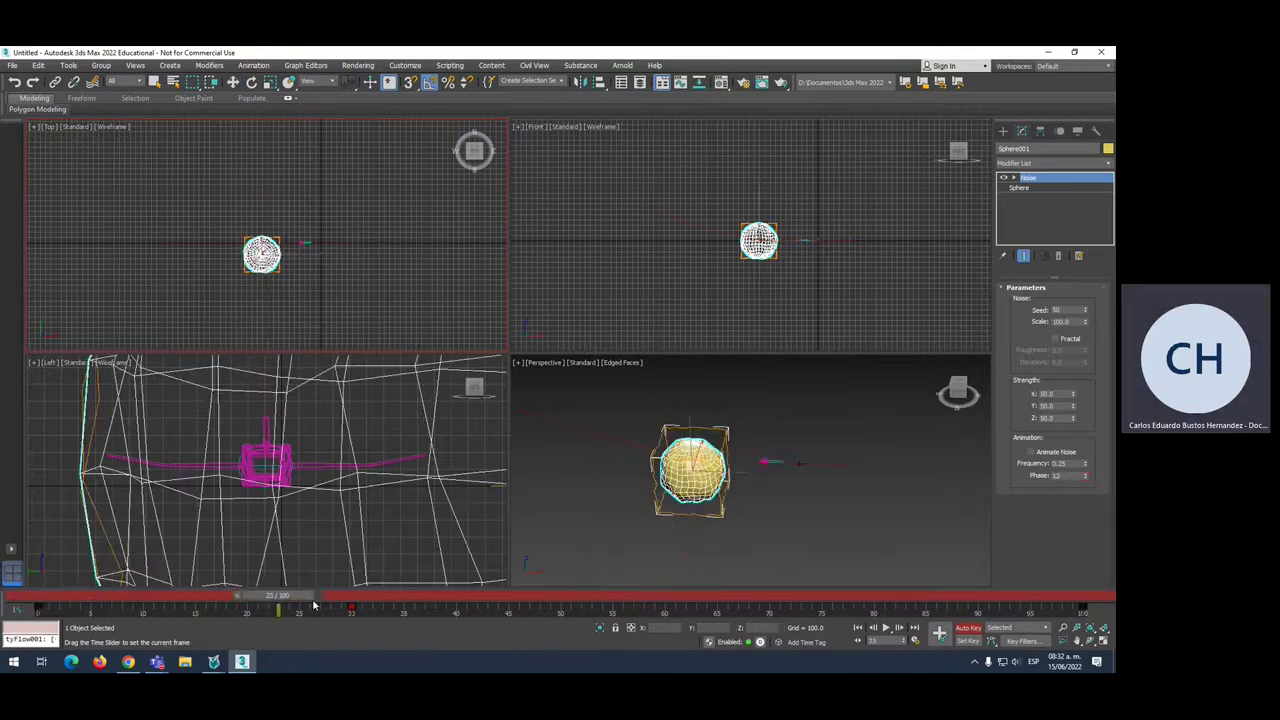
Enable Show Motion Paths for the animated sphere from its quad menu
right_click(273, 240)
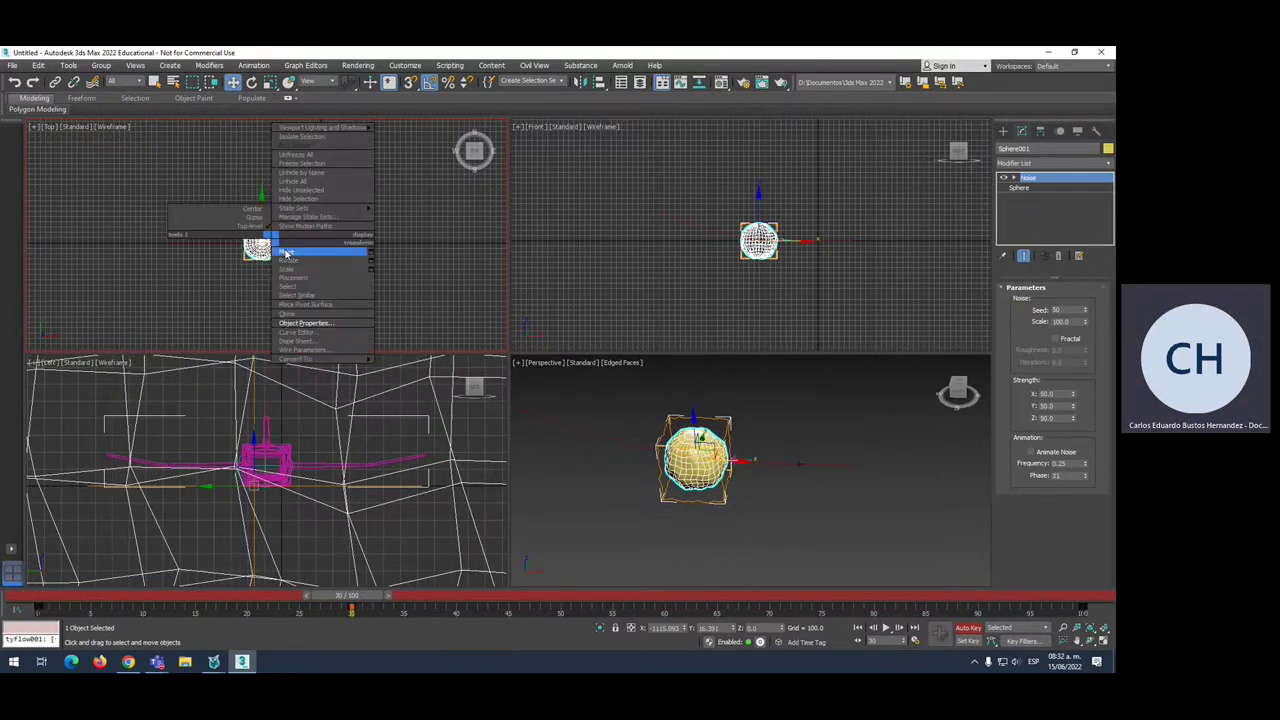
left_click(305, 229)
right_click(282, 248)
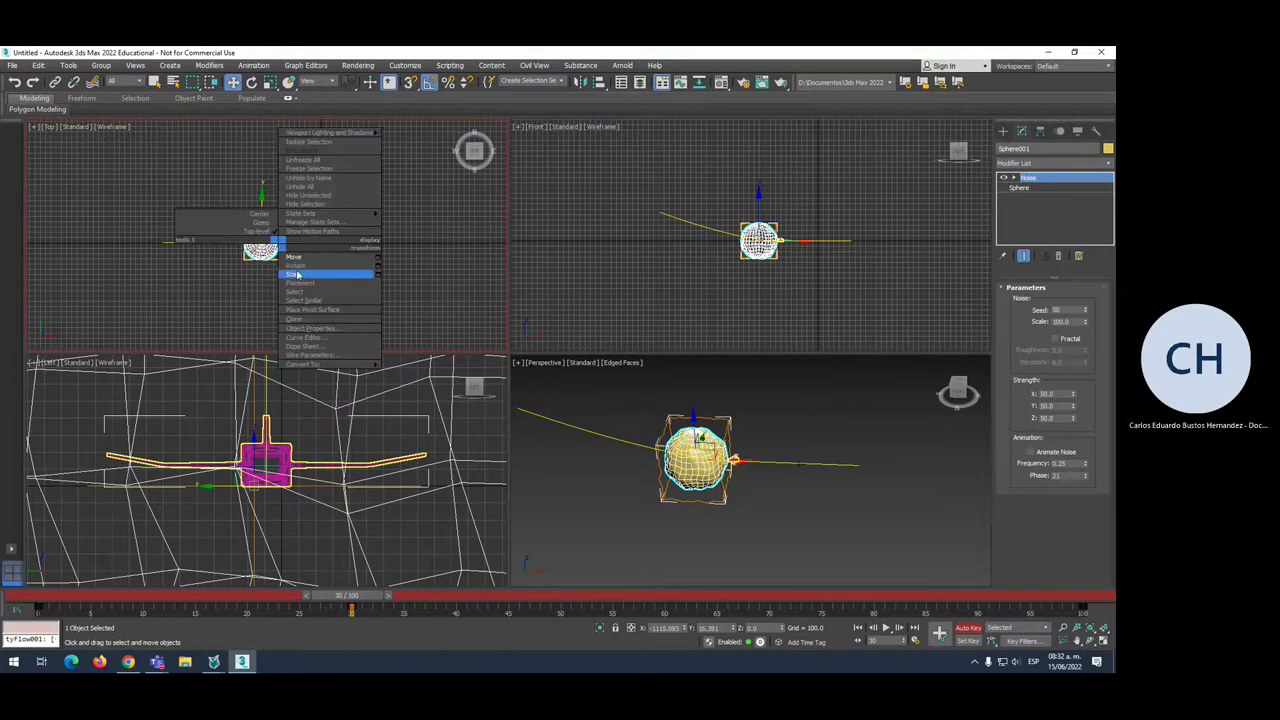
left_click(352, 597)
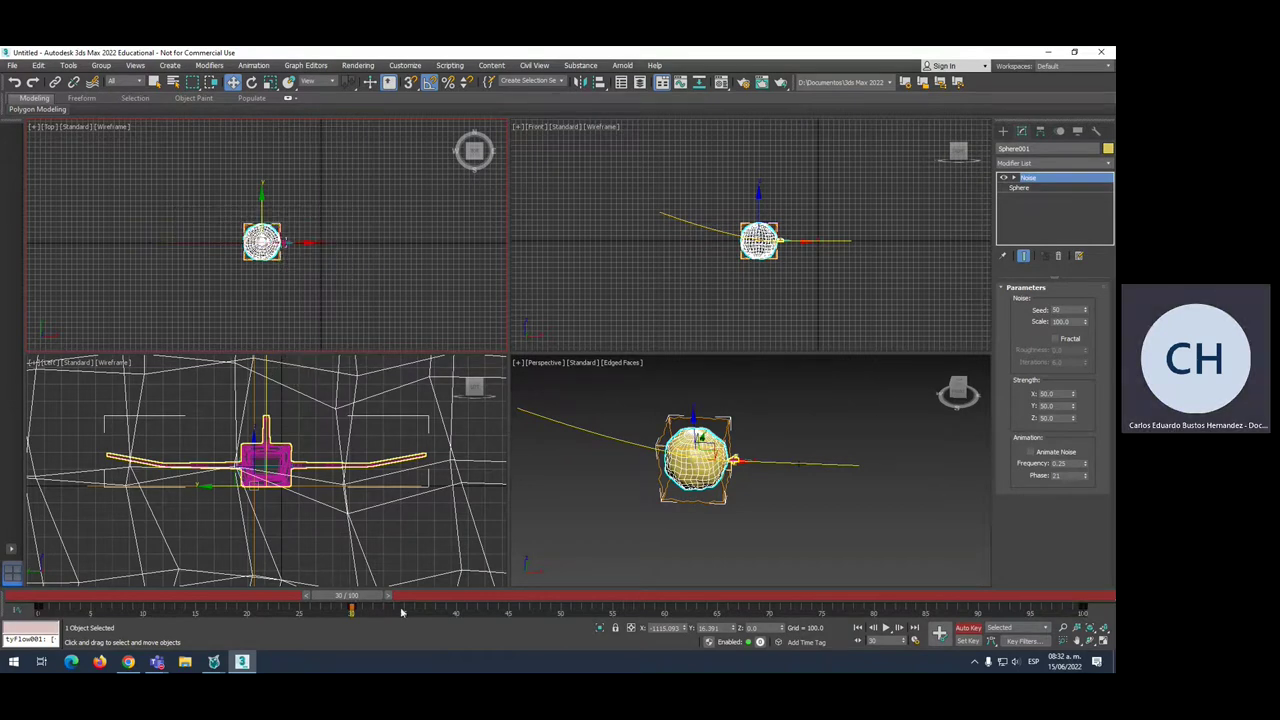
key("End")
Key an 85° rotation of the sphere at frame 100
right_click(279, 229)
left_click(300, 251)
left_click_drag(290, 208, 323, 237)
left_click(688, 474)
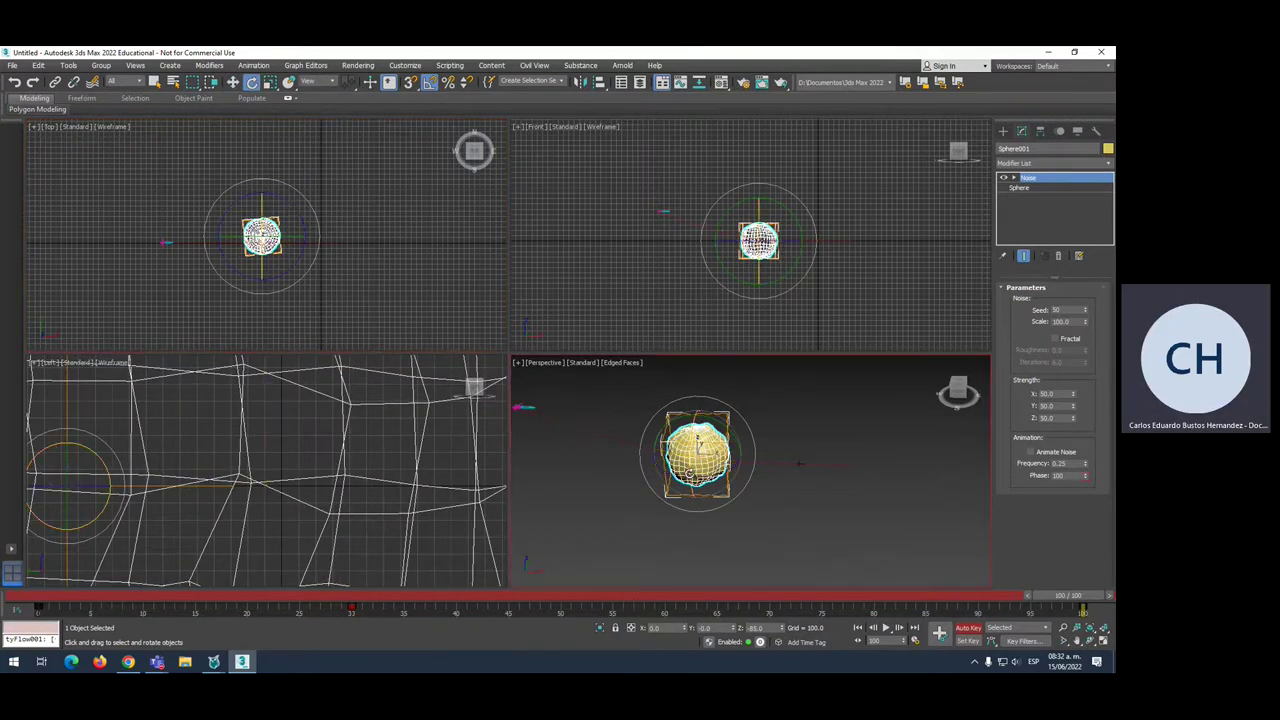
Key a further tumbling rotation of the sphere at frame 21
left_click_drag(1053, 595, 1033, 595)
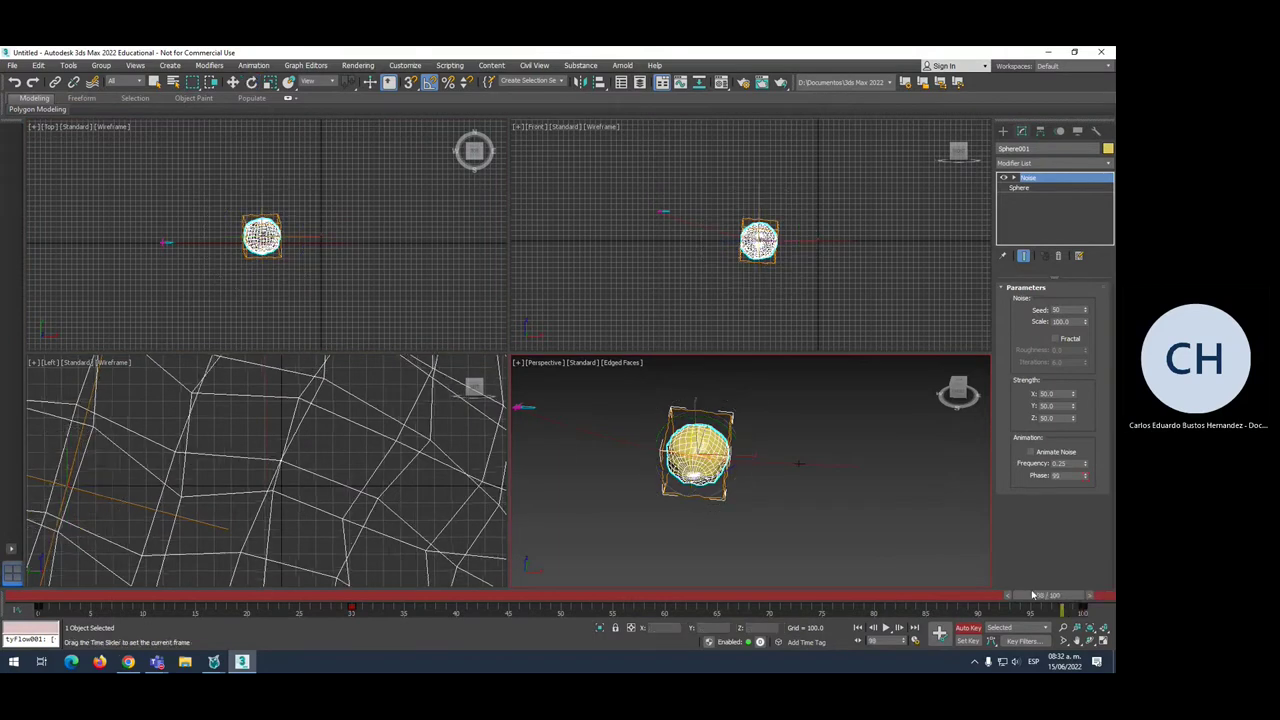
mouse_move(1033, 595)
left_mouse_down()
mouse_move(16, 583)
mouse_move(340, 596)
left_mouse_up()
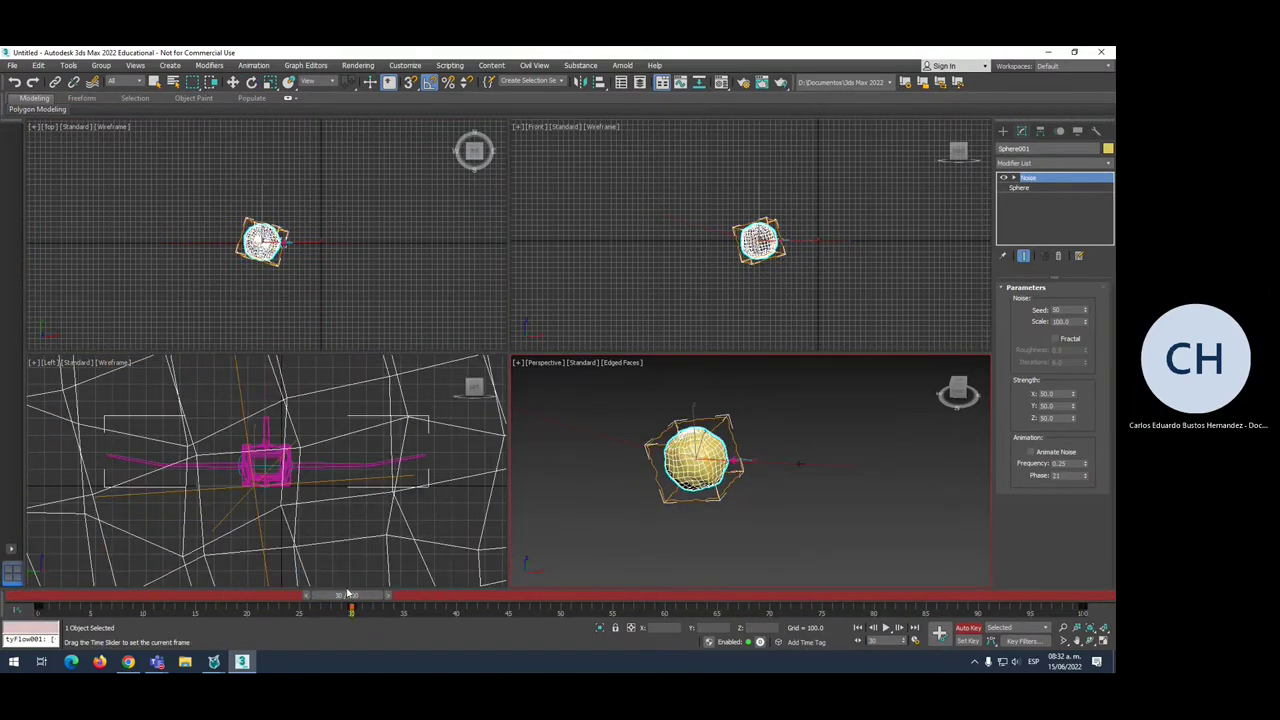
key("e")
right_click(283, 316)
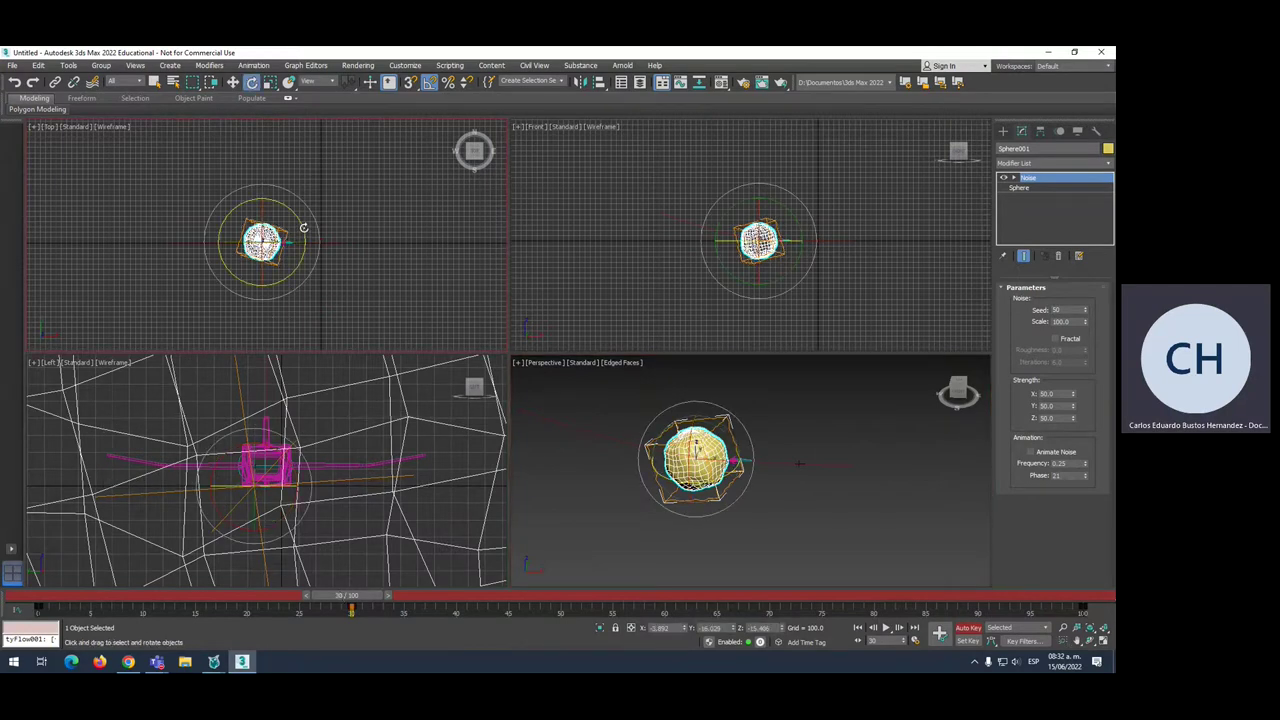
left_click_drag(303, 228, 306, 262)
mouse_move(735, 460)
left_mouse_down()
mouse_move(388, 622)
mouse_move(867, 597)
left_mouse_up()
Play back the animation and add another rotation key at frame 100
left_click(886, 628)
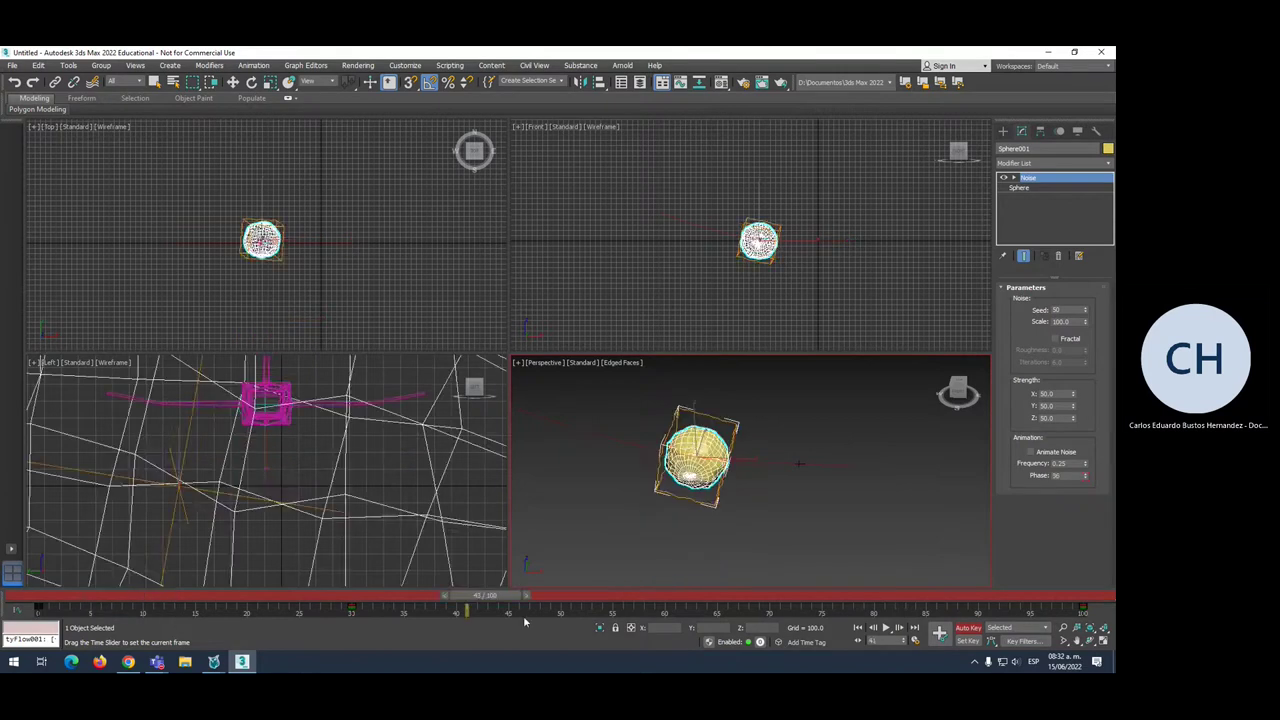
key("e")
left_click_drag(697, 445, 1022, 554)
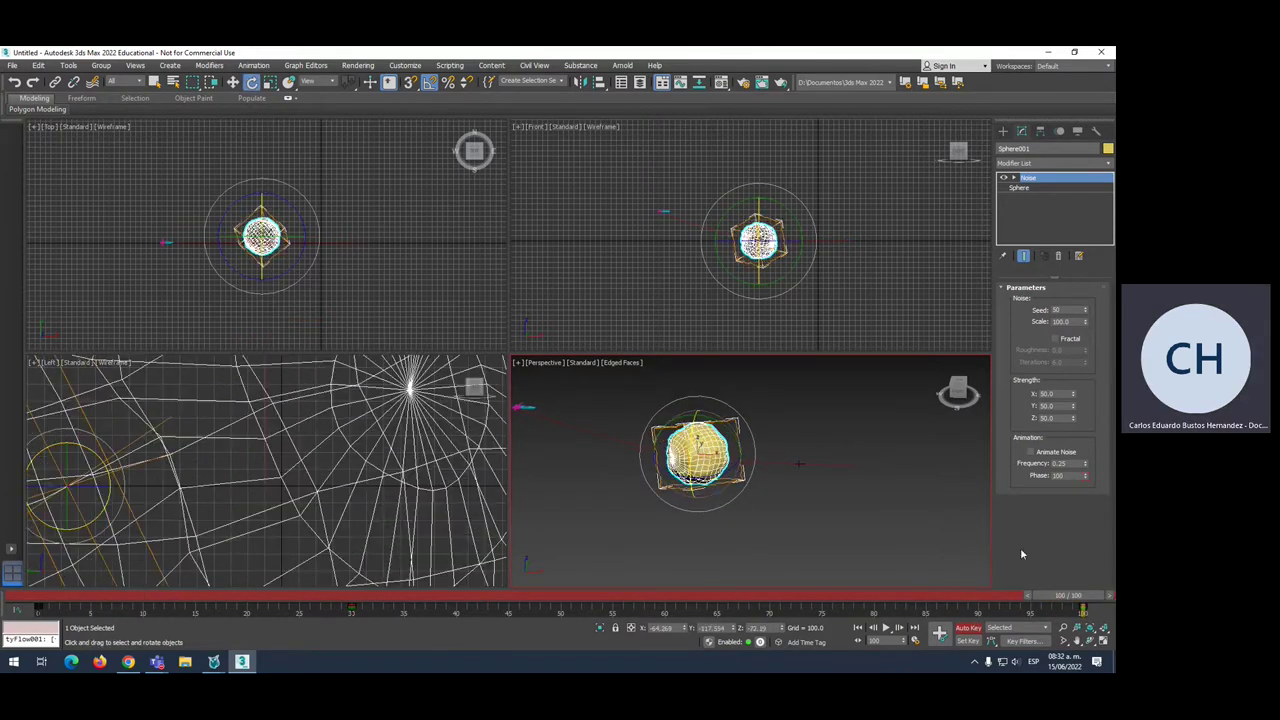
left_click_drag(1068, 597, 40, 598)
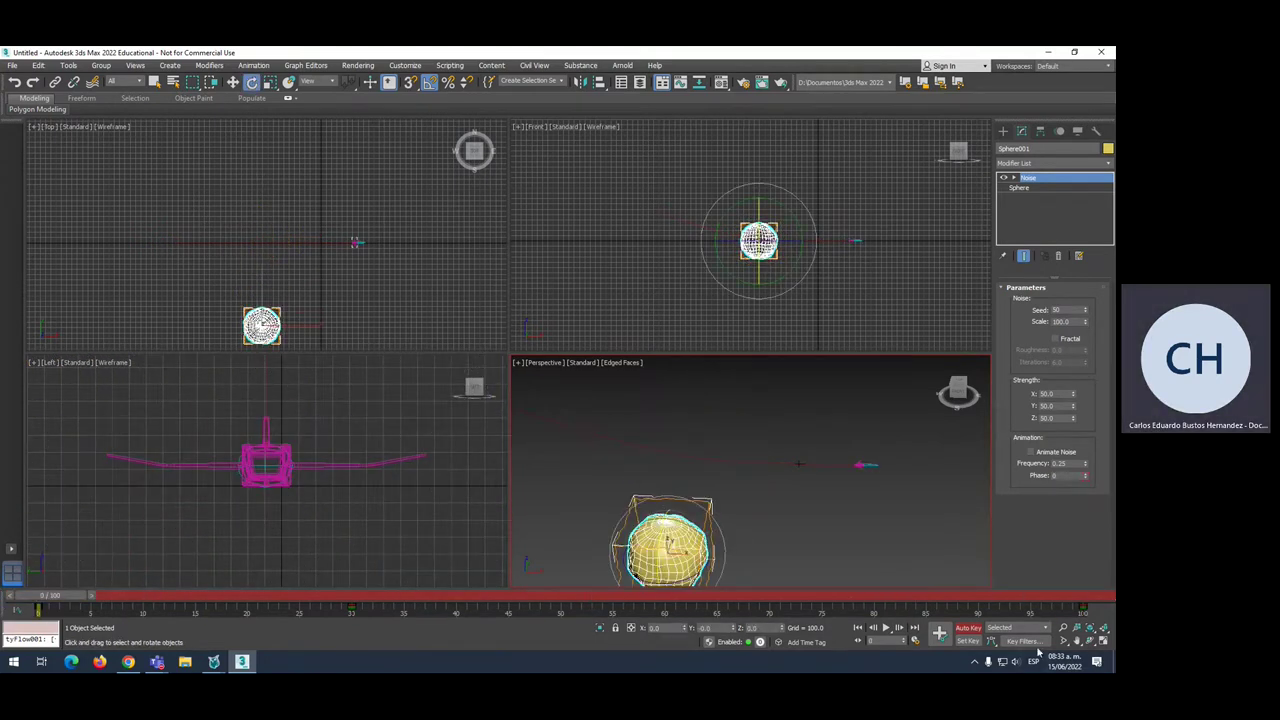
Turn Auto Key off and set the time slider to frame 30
left_click(967, 628)
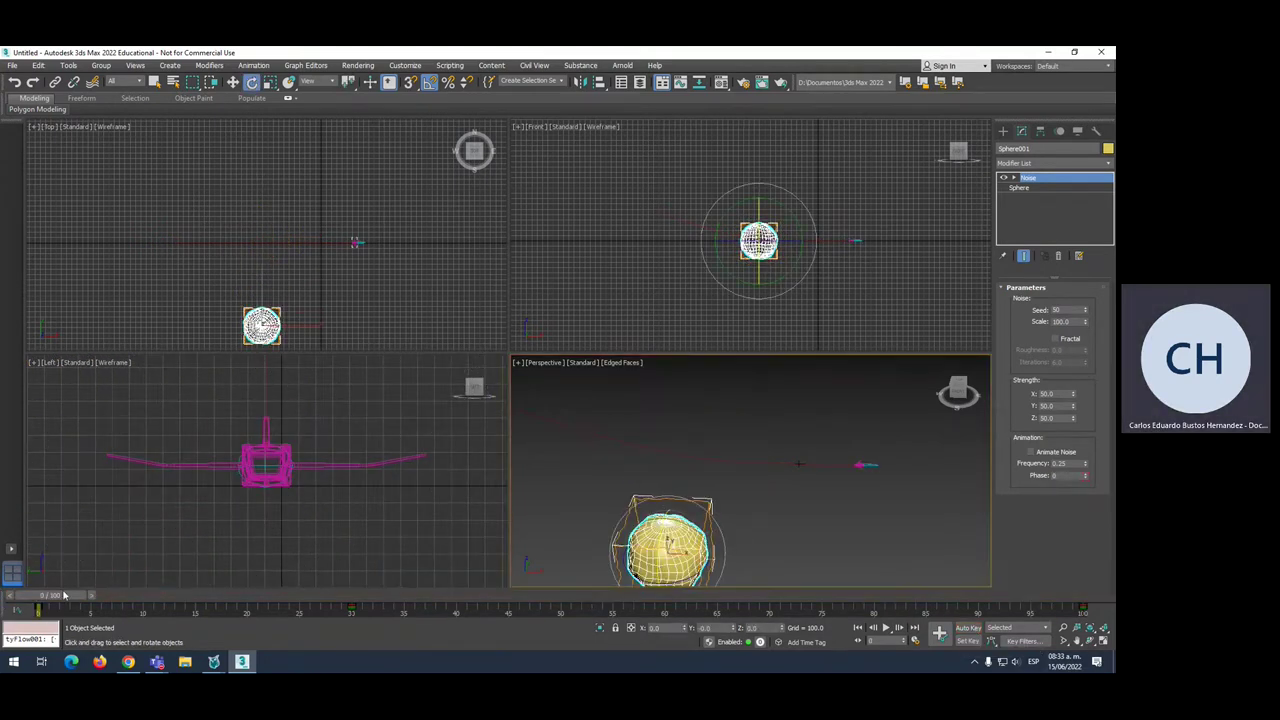
left_click_drag(64, 596, 376, 597)
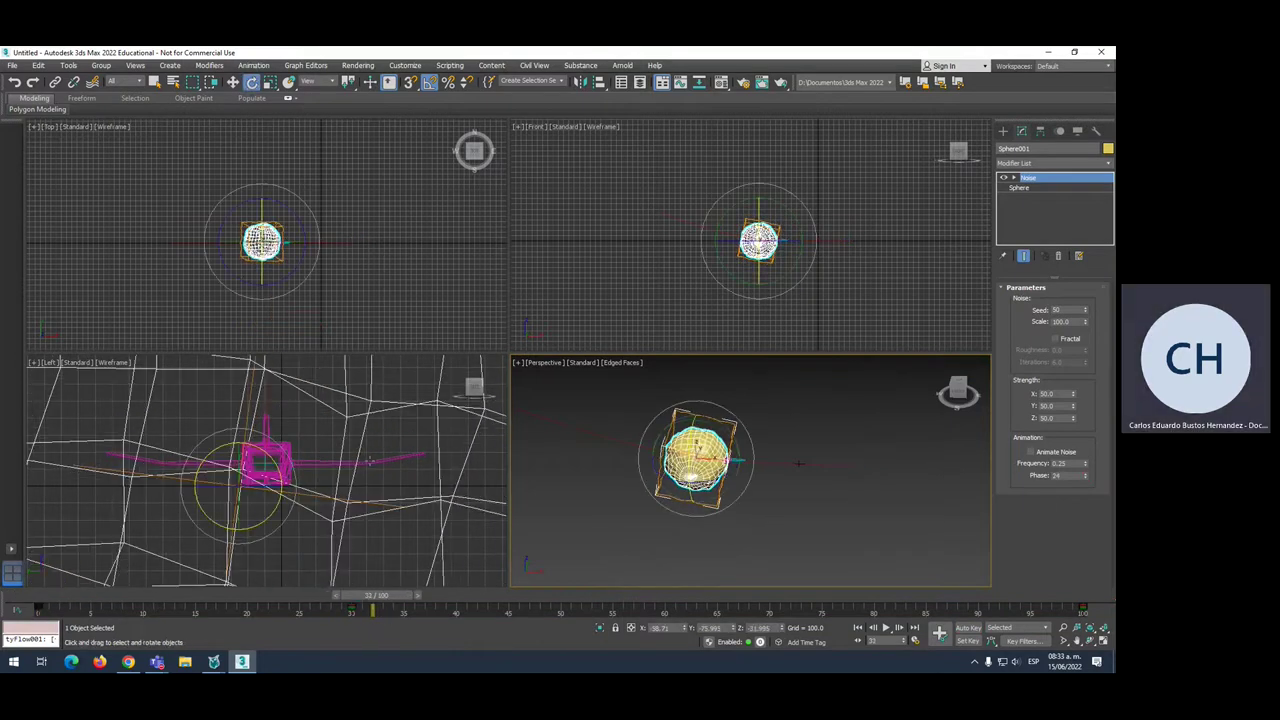
left_click_drag(388, 600, 358, 600)
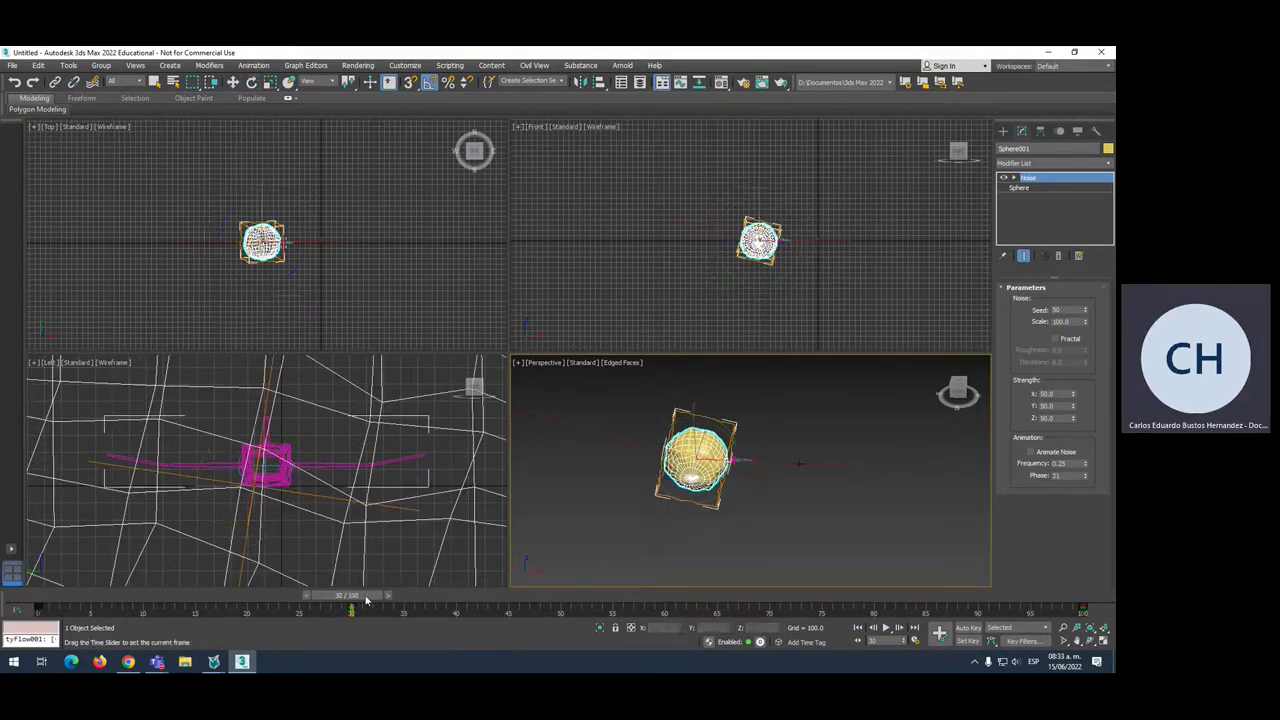
Create a PArray particle emitter to the left of the sphere
left_click(1003, 131)
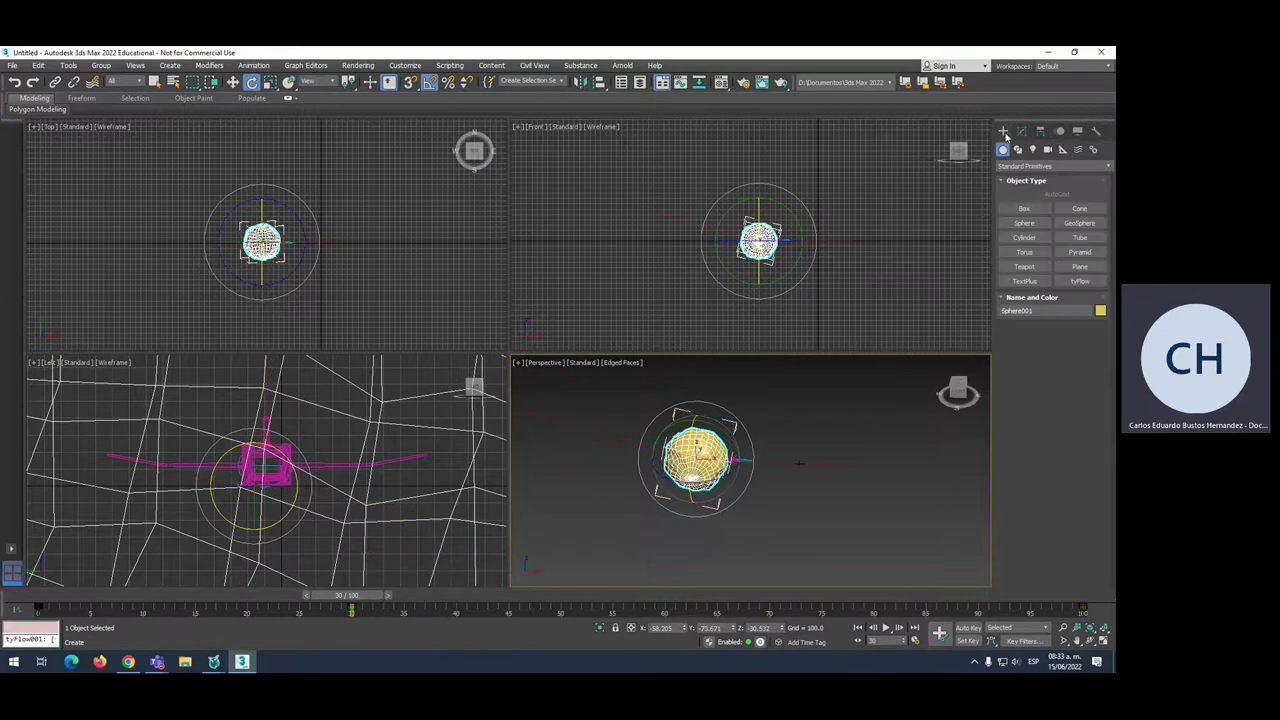
left_click(1020, 168)
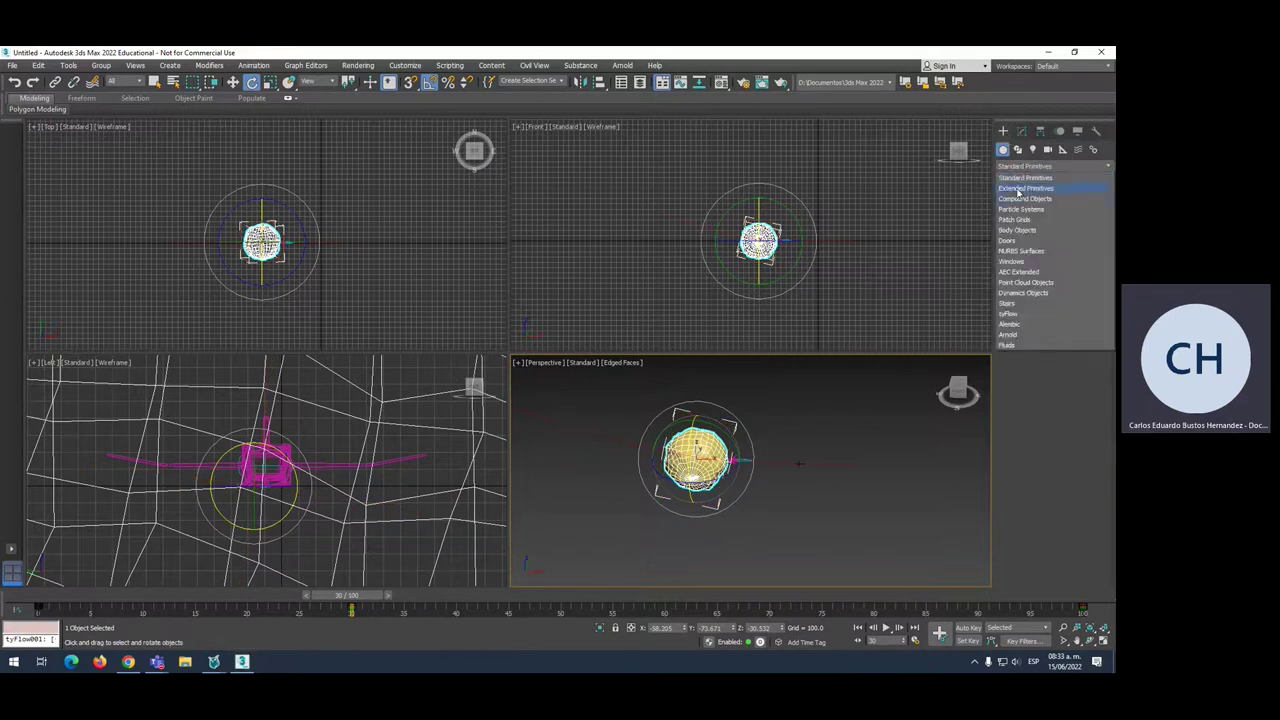
left_click(1015, 210)
left_click(1080, 237)
left_click_drag(552, 204, 576, 228)
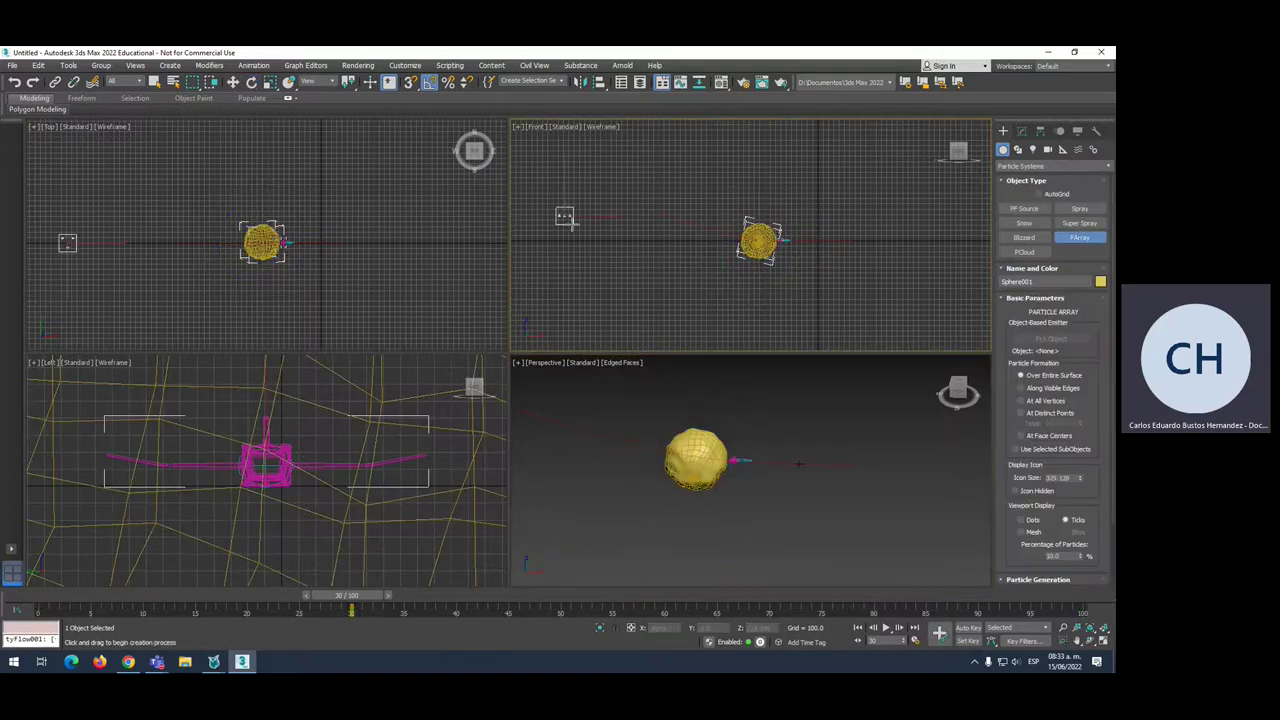
Pick Sphere001 as the PArray's emitter object and preview the particles
left_click(1051, 338)
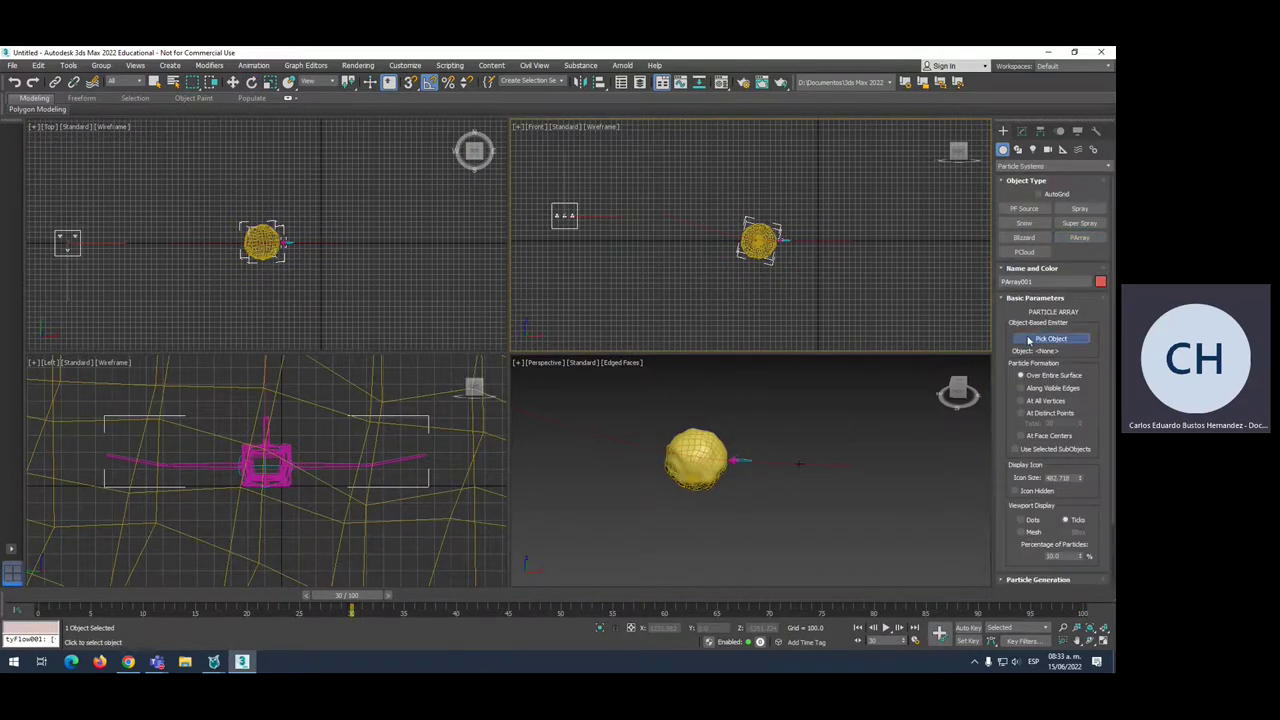
left_click(692, 447)
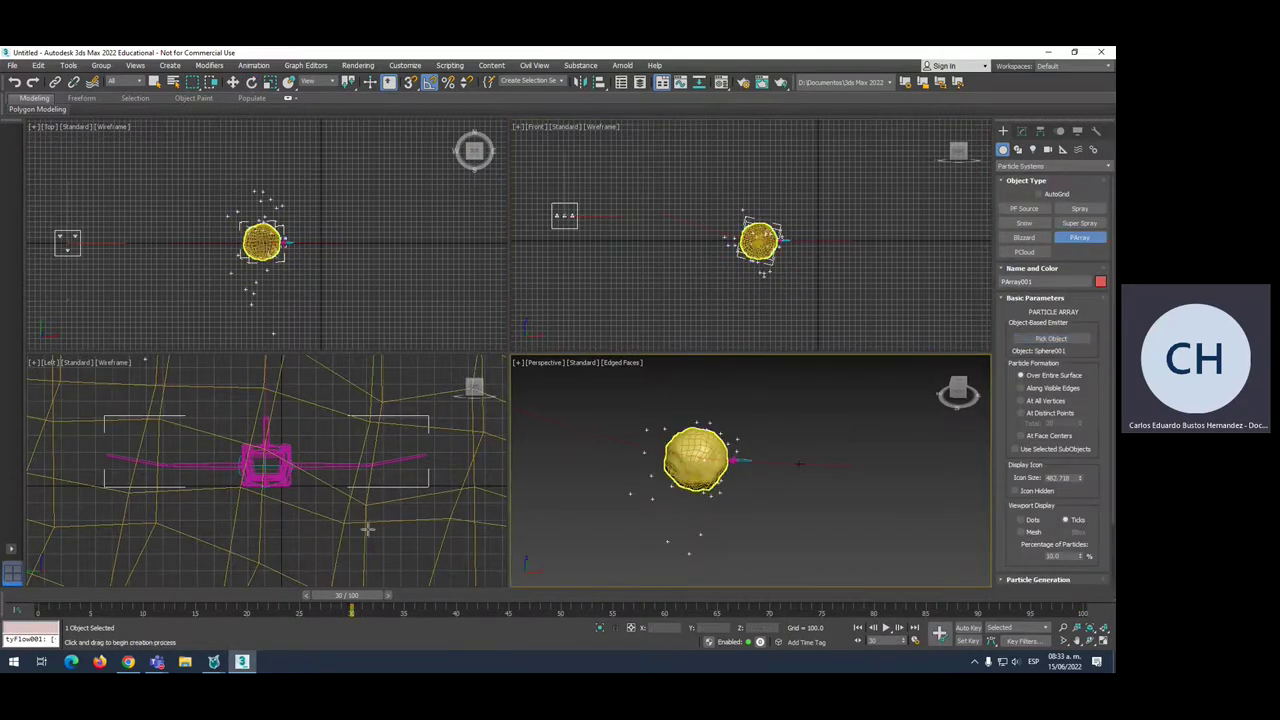
mouse_move(350, 595)
left_mouse_down()
mouse_move(220, 582)
mouse_move(367, 590)
left_mouse_up()
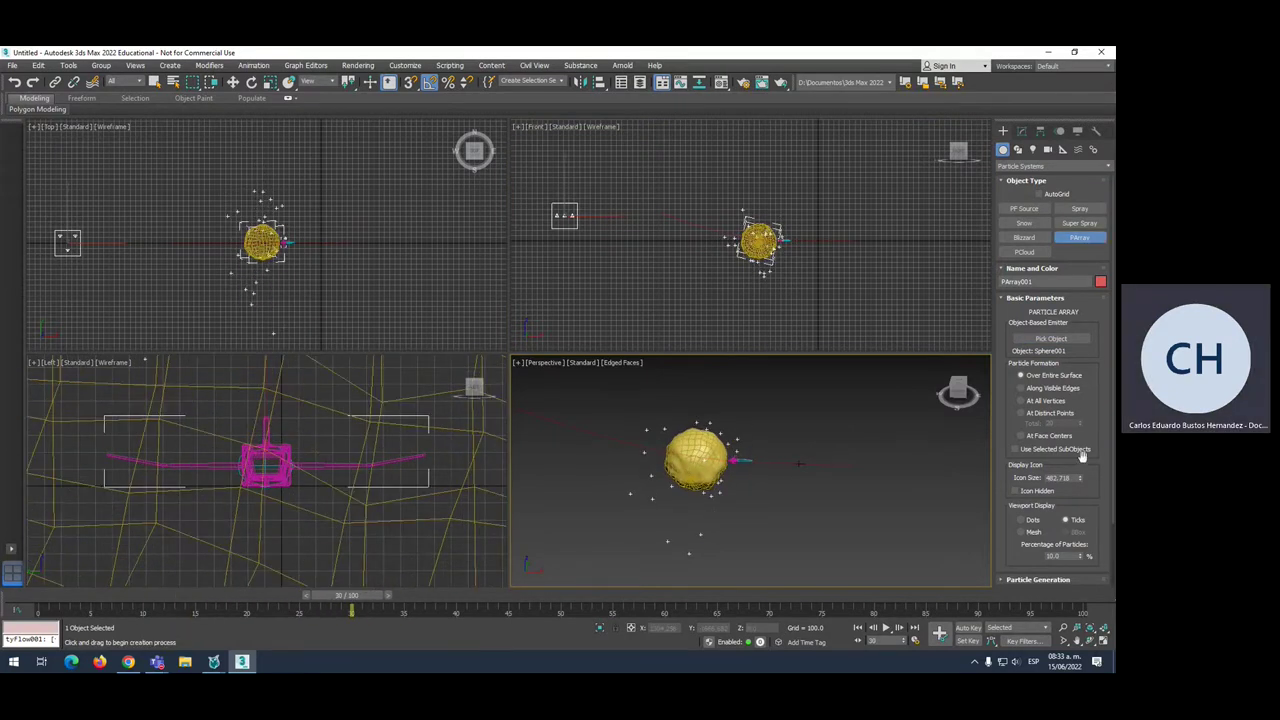
scroll(1105, 518, "down", 3)
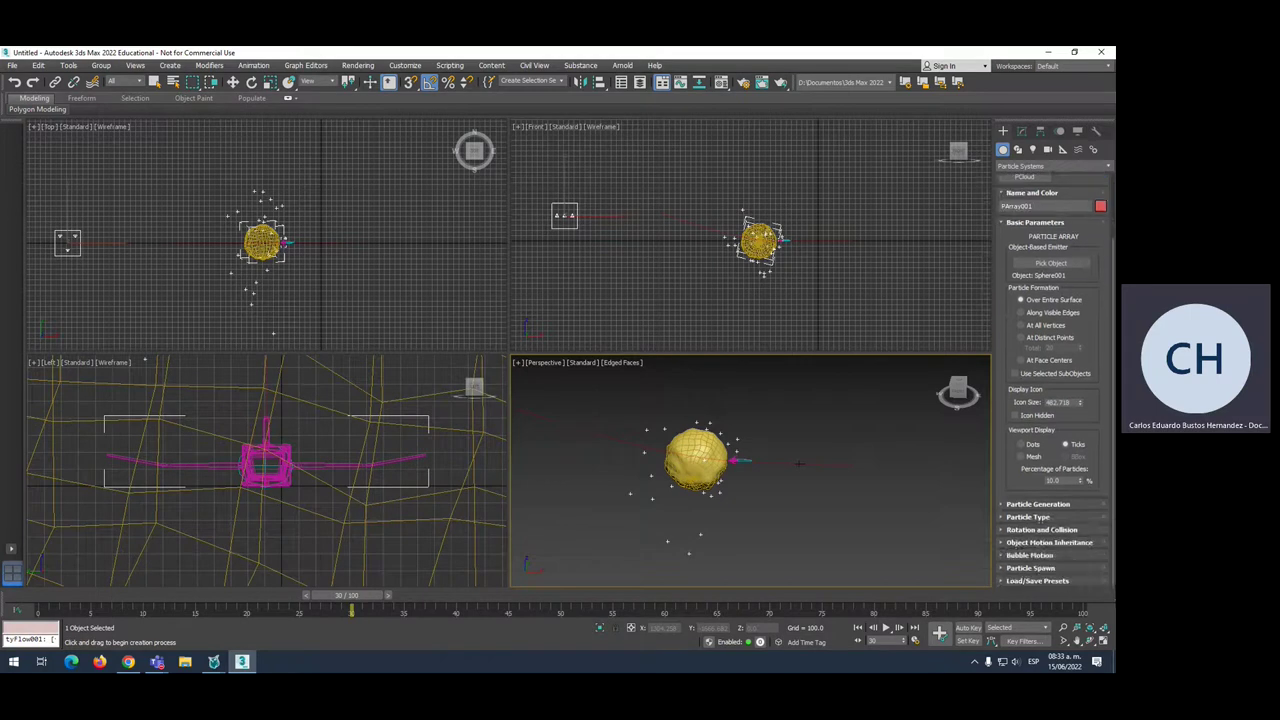
Apply the Pottery preset to PArray001 and set Emit Start to frame 30
left_click(1030, 581)
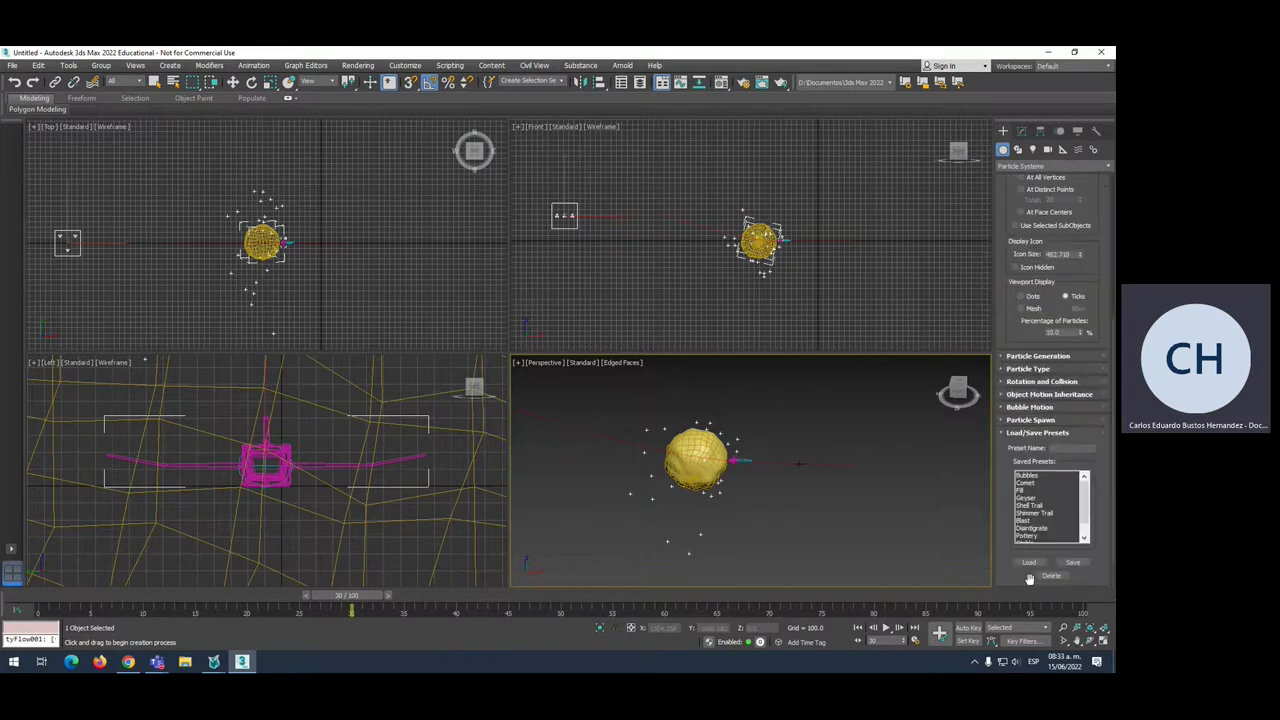
double_click(1028, 537)
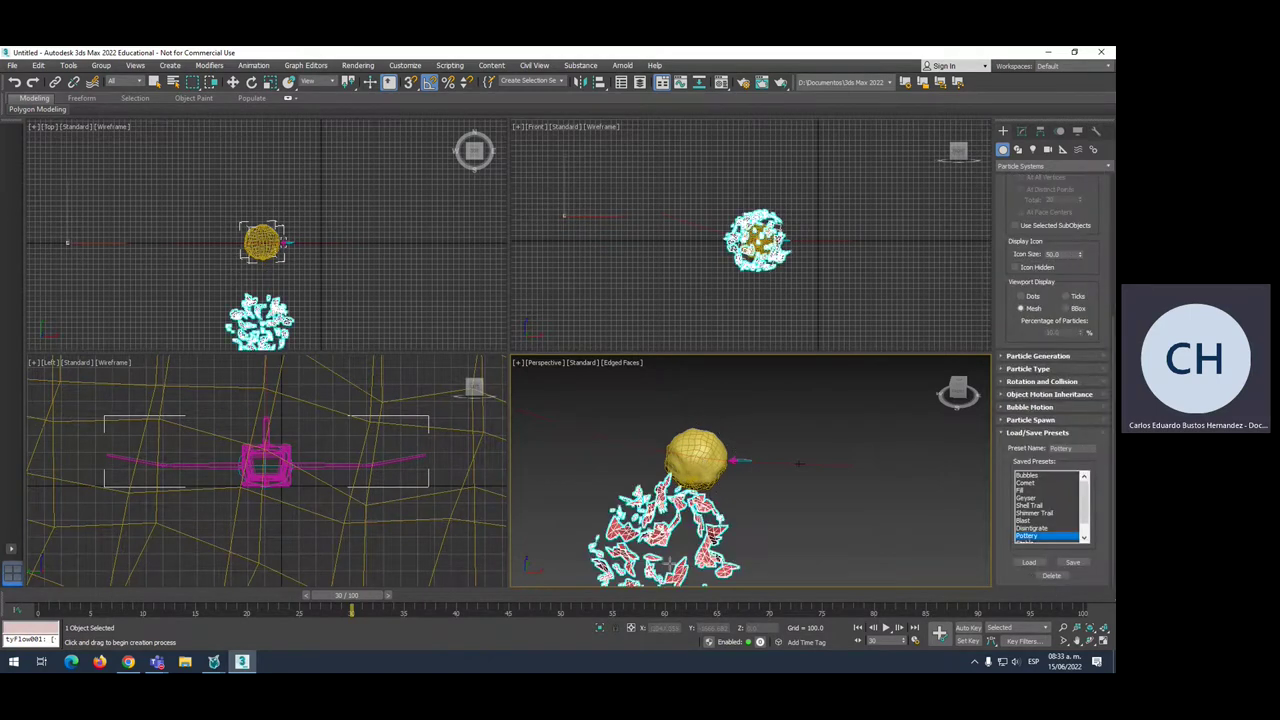
left_click_drag(349, 595, 140, 595)
mouse_move(205, 567)
left_mouse_down()
mouse_move(64, 577)
mouse_move(320, 595)
mouse_move(199, 597)
left_mouse_up()
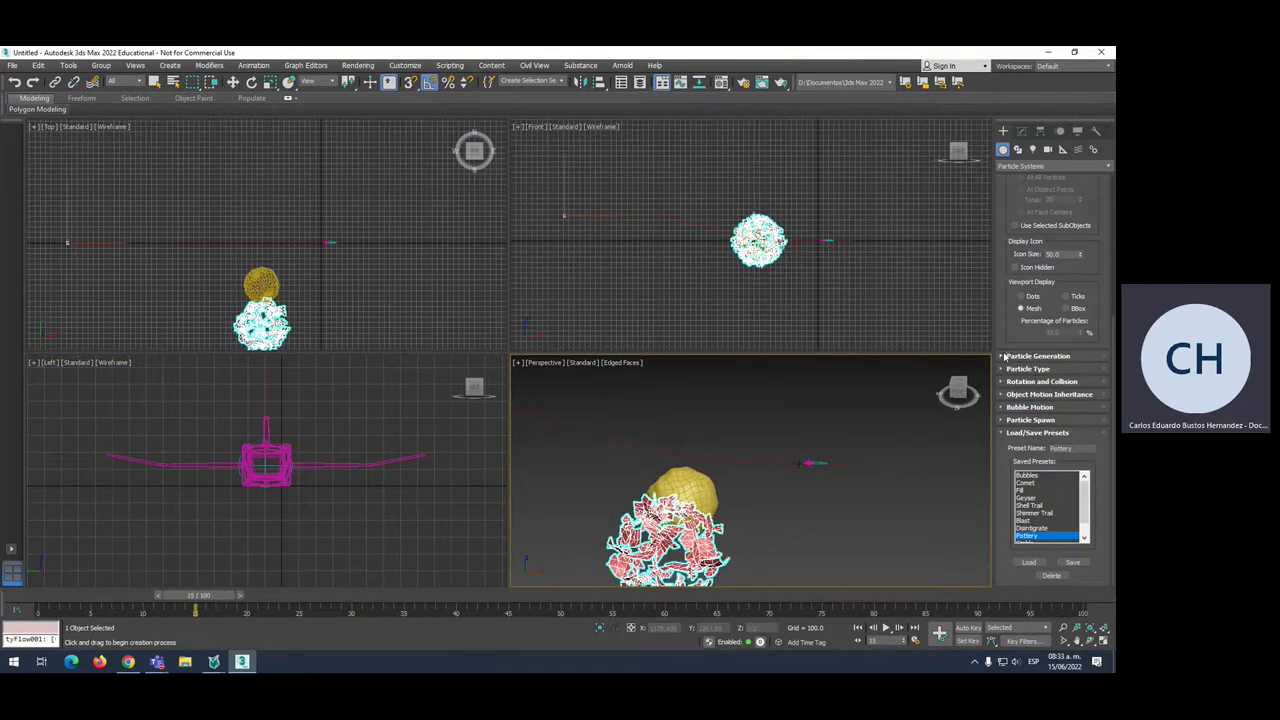
left_click(1003, 356)
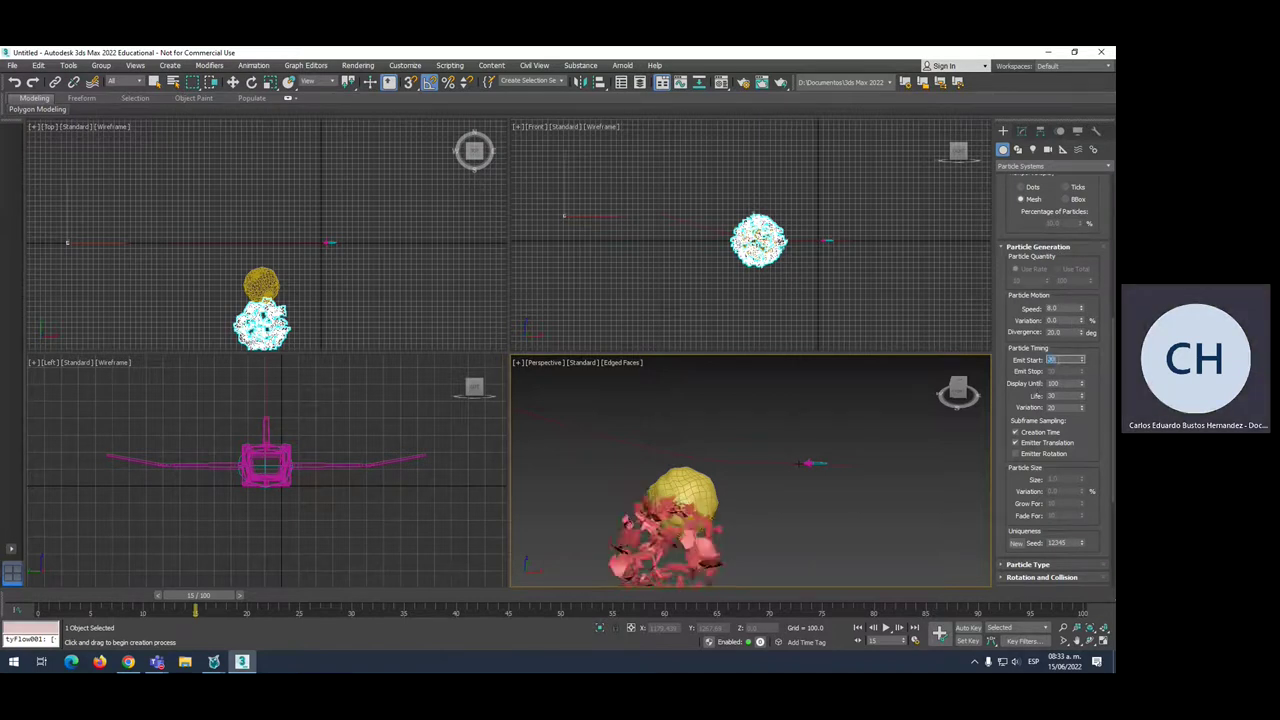
mouse_move(200, 598)
left_mouse_down()
mouse_move(800, 625)
mouse_move(876, 603)
mouse_move(440, 535)
mouse_move(388, 540)
left_mouse_up()
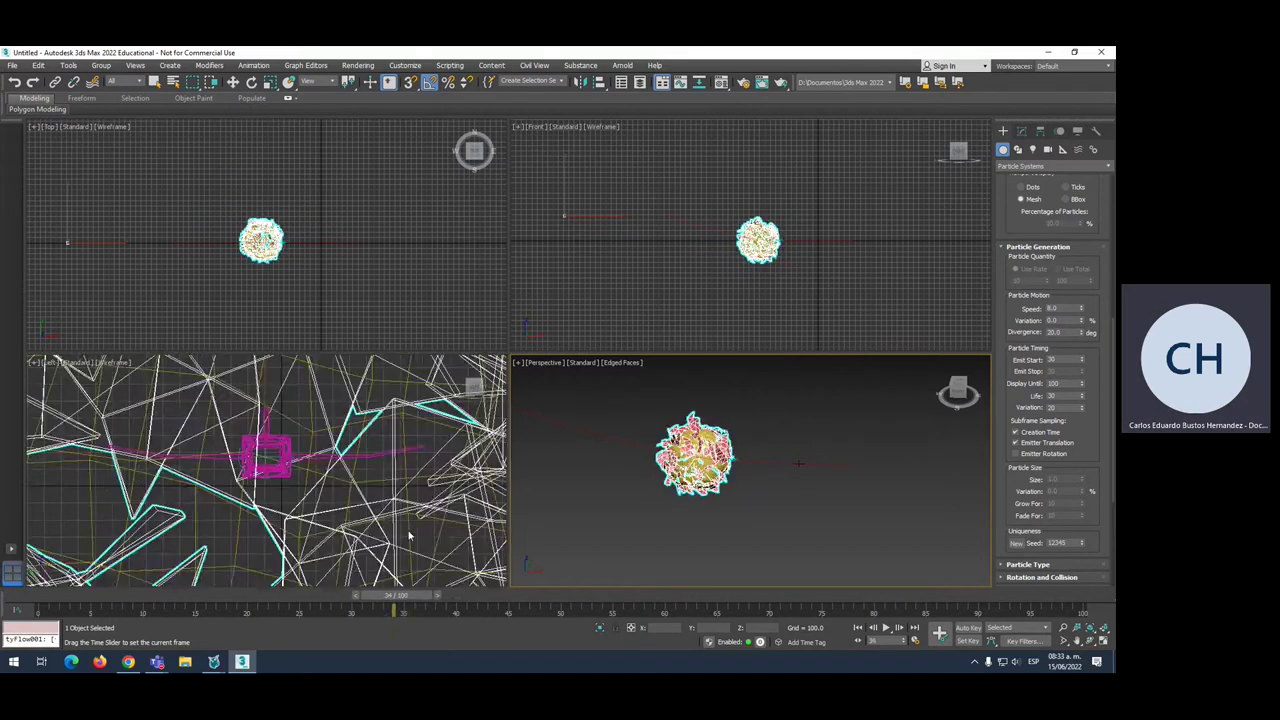
Create a SphereGizmo enclosing the noisy sphere
left_click(1004, 133)
left_click(1062, 149)
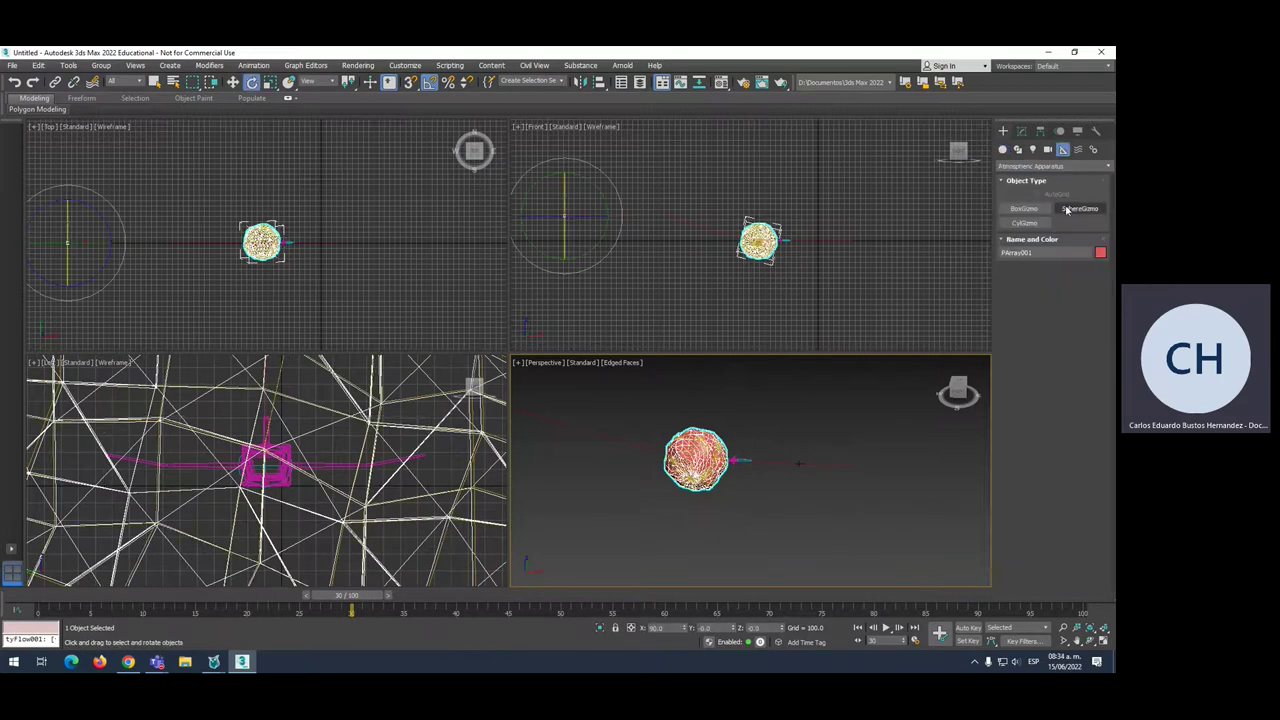
left_click(1073, 209)
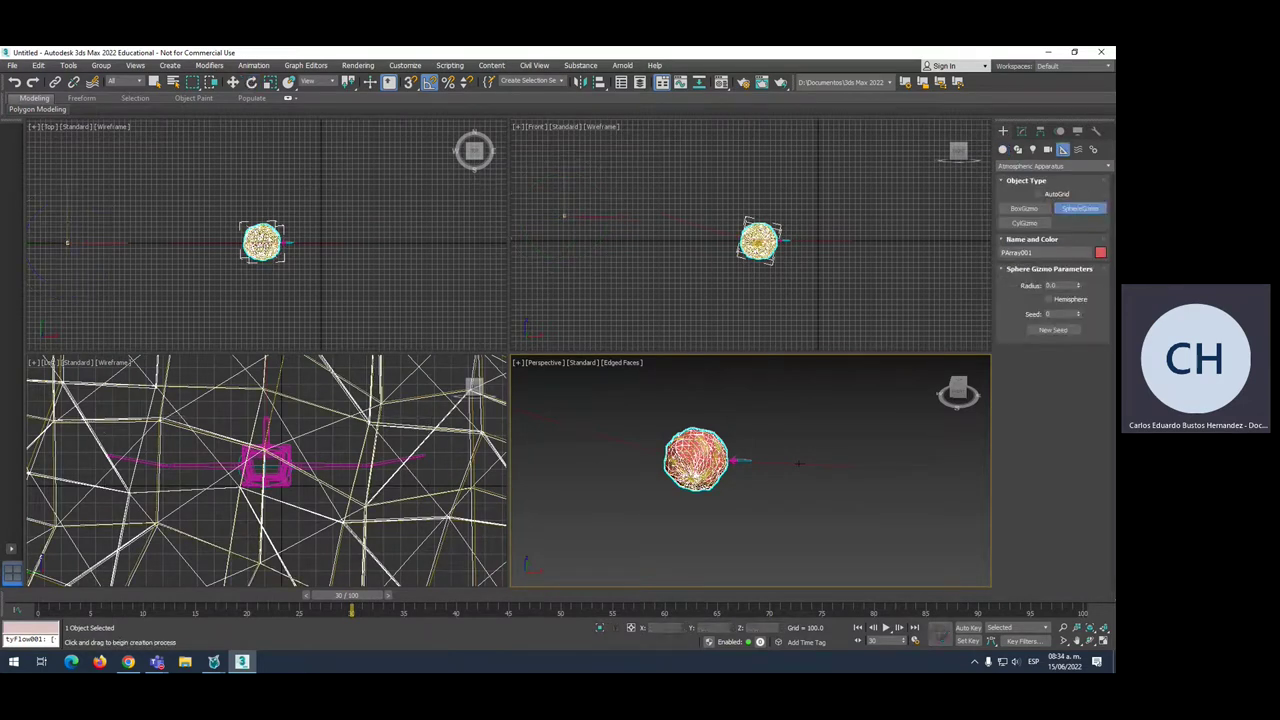
left_click_drag(262, 242, 296, 264)
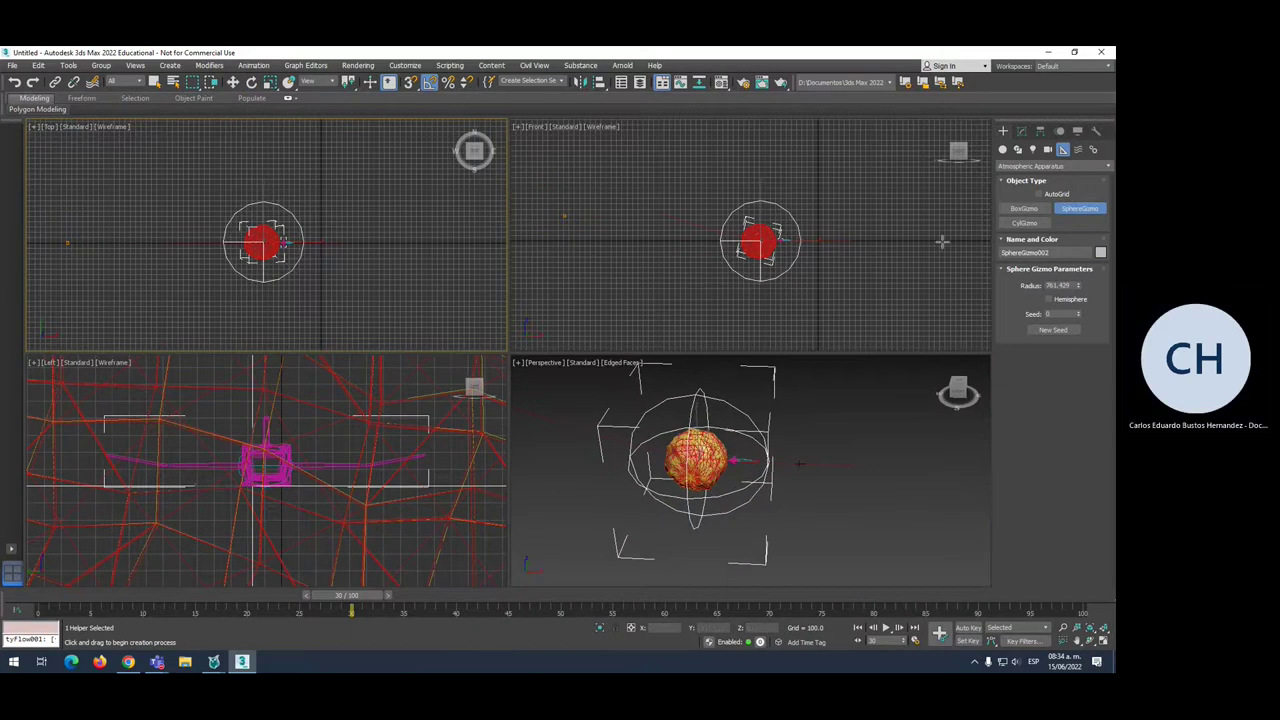
Attach a Fire Effect atmosphere to the sphere gizmo
left_click(1022, 133)
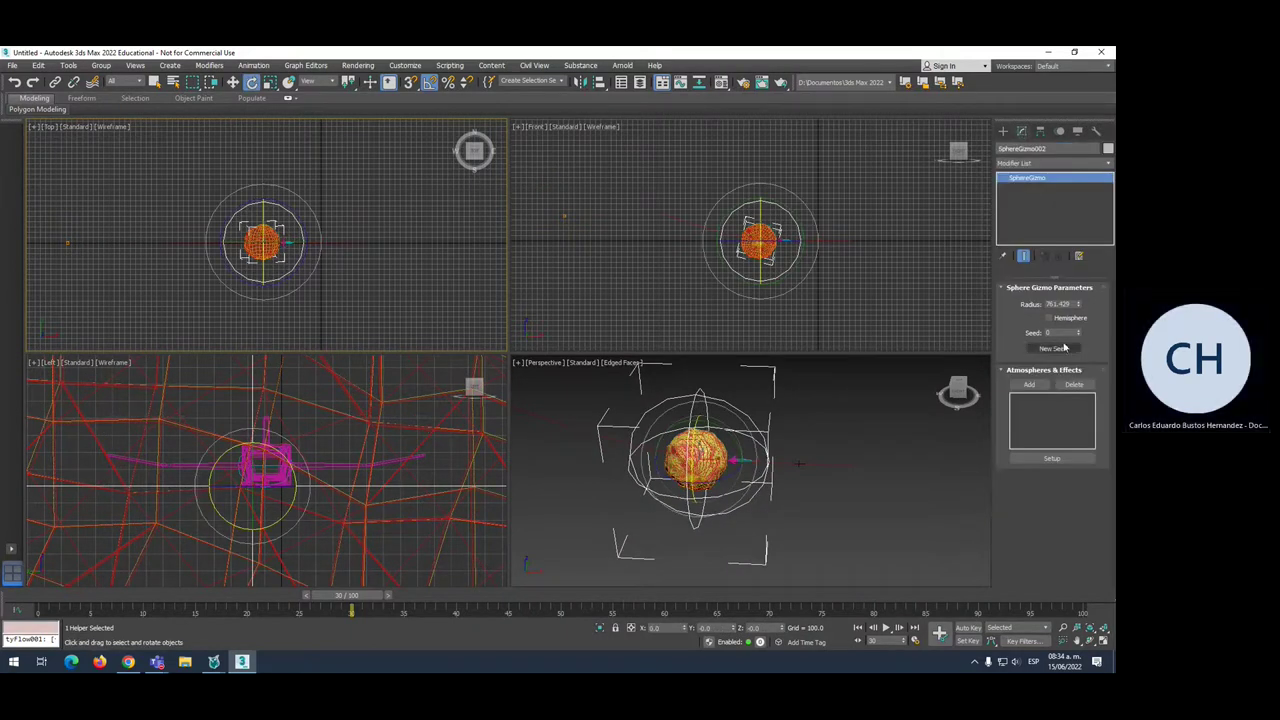
left_click(1029, 385)
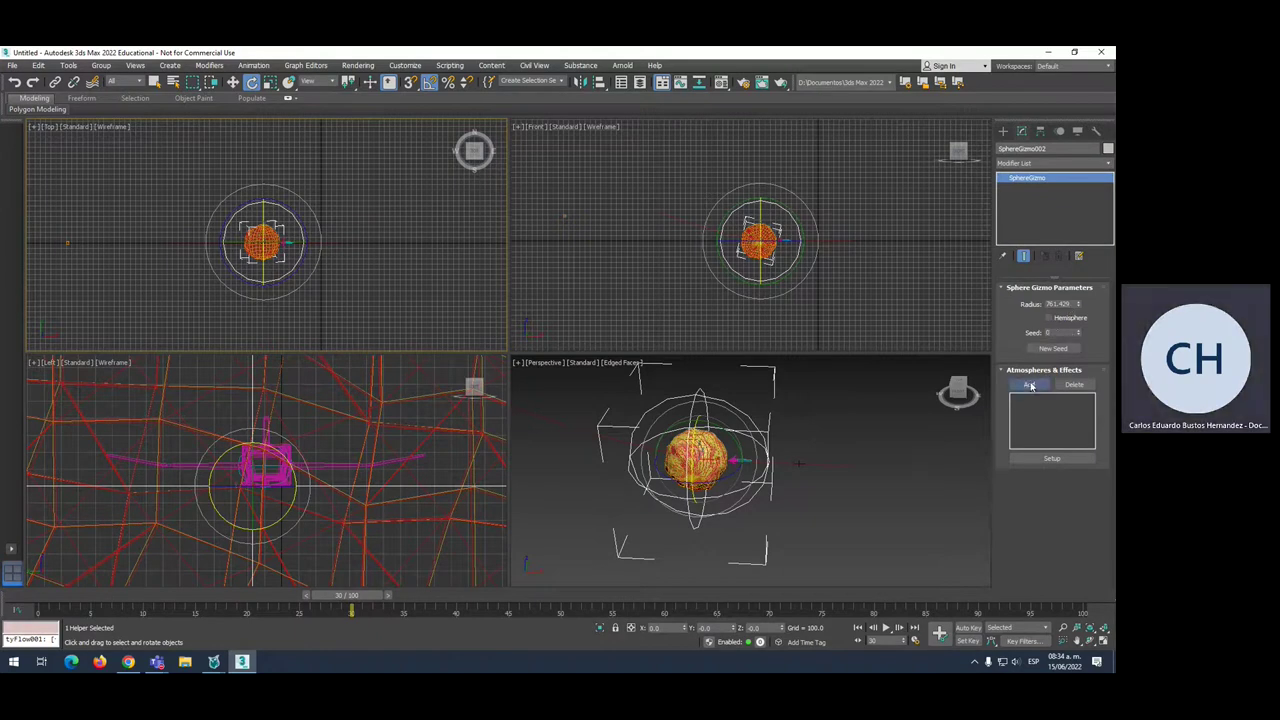
left_click(473, 304)
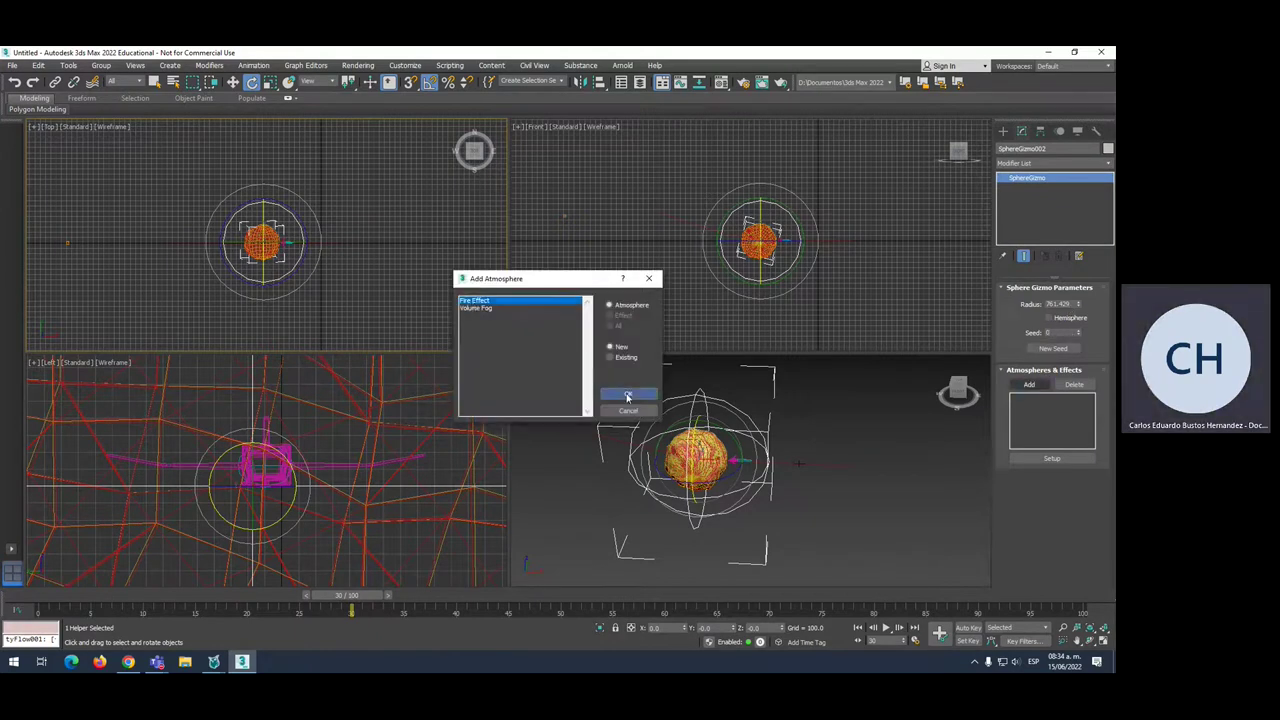
left_click(627, 394)
left_click(1052, 458)
Enable Explosion on the Fire Effect with a start time of frame 30
left_click_drag(464, 337, 477, 129)
left_click_drag(543, 326, 543, 233)
left_click(429, 415)
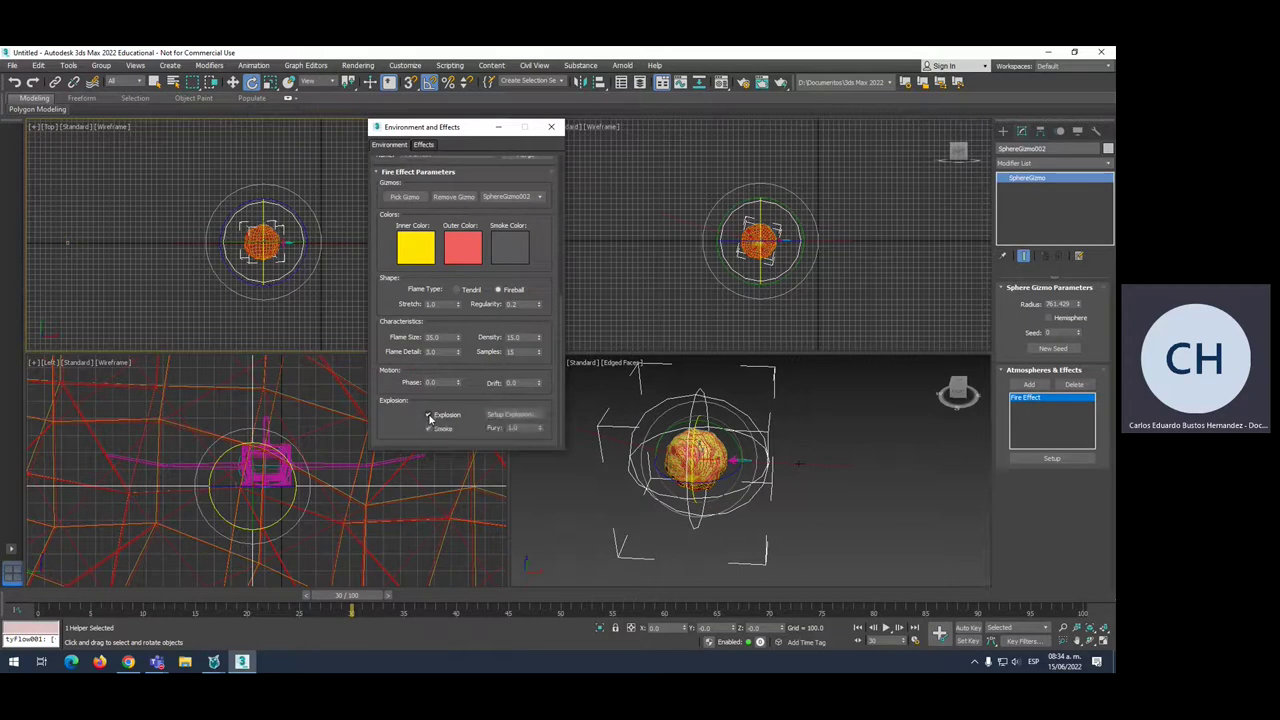
left_click(513, 414)
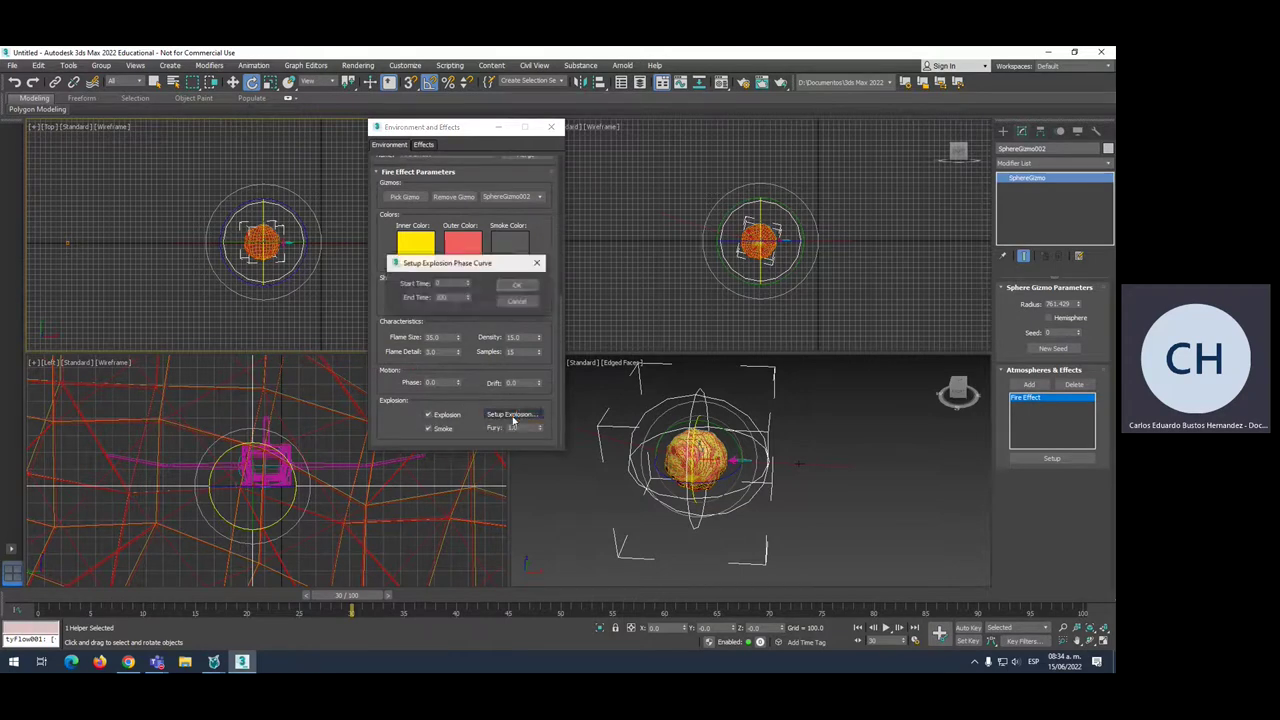
type("30")
left_click(517, 284)
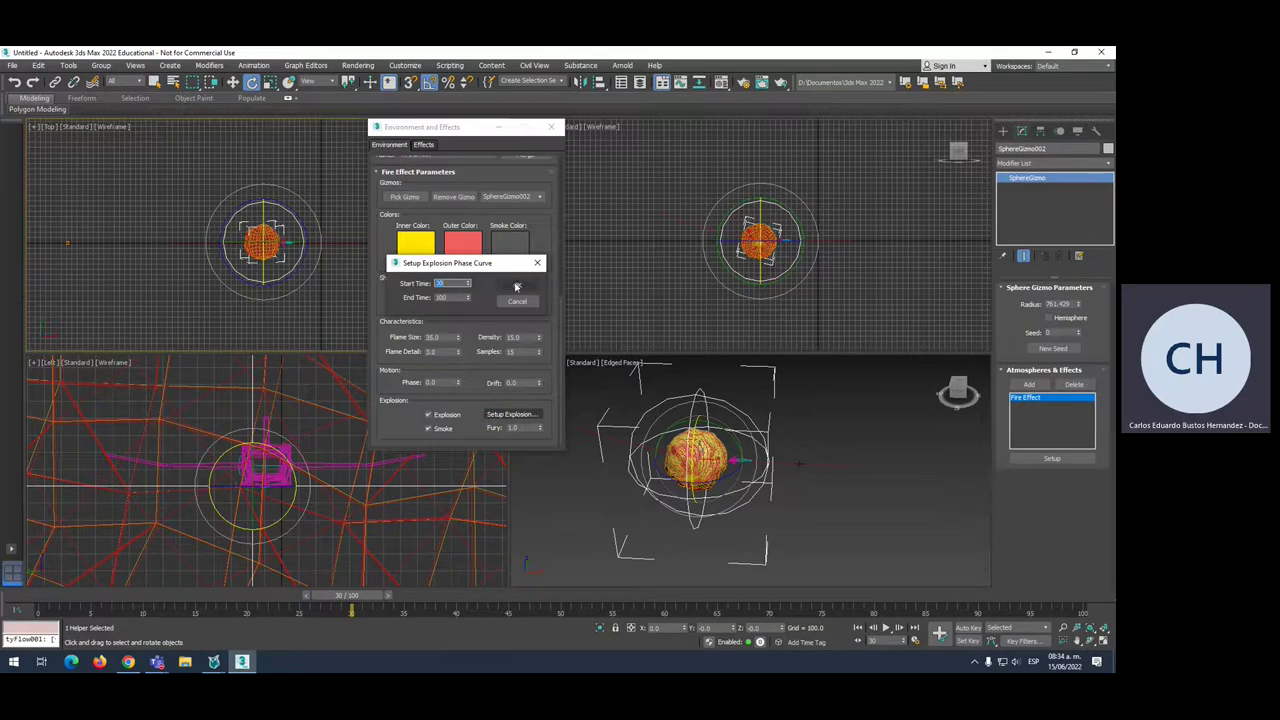
left_click(551, 127)
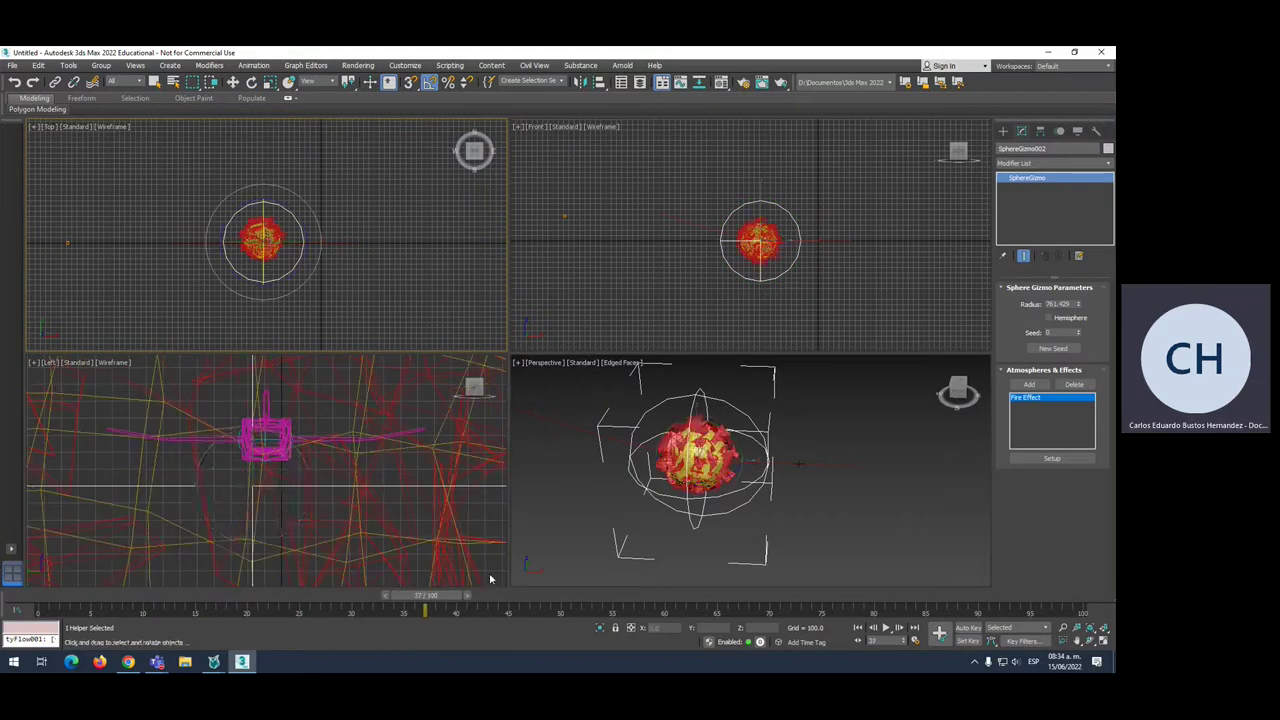
Test-render frames 37, 52 and 63 to check the expanding fiery explosion
key("shift+q")
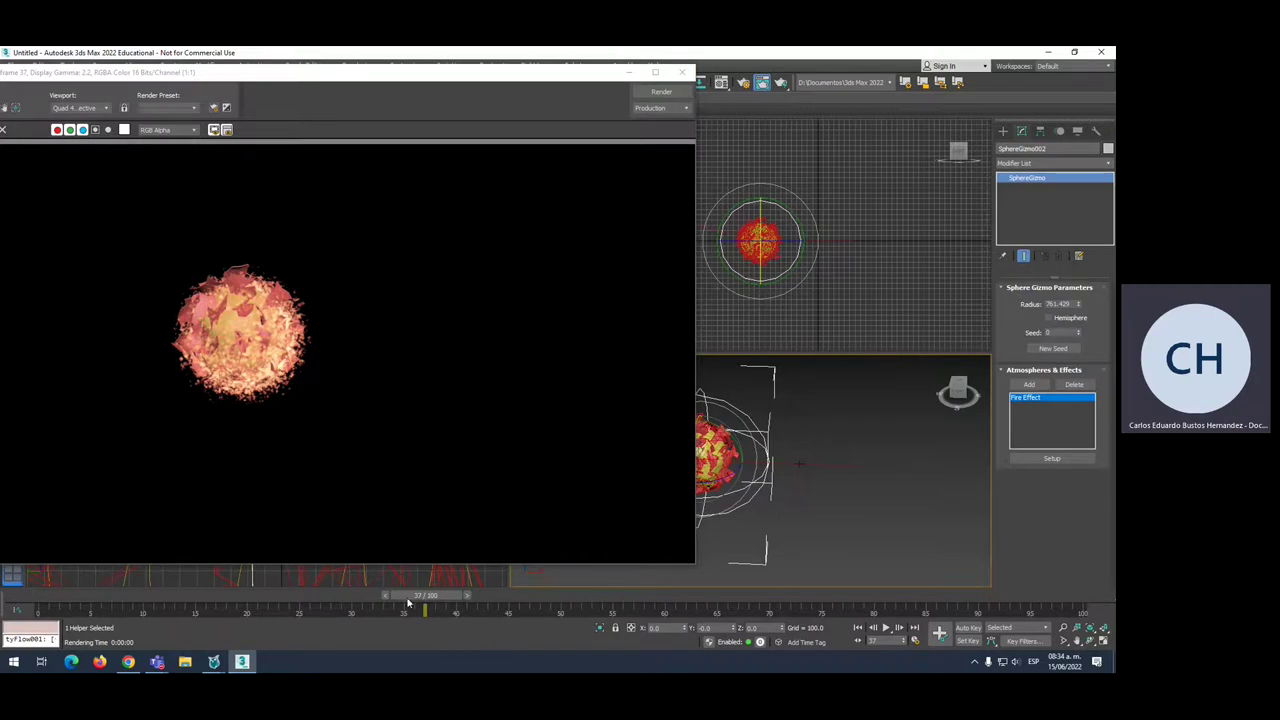
left_click_drag(408, 601, 588, 598)
key("shift+q")
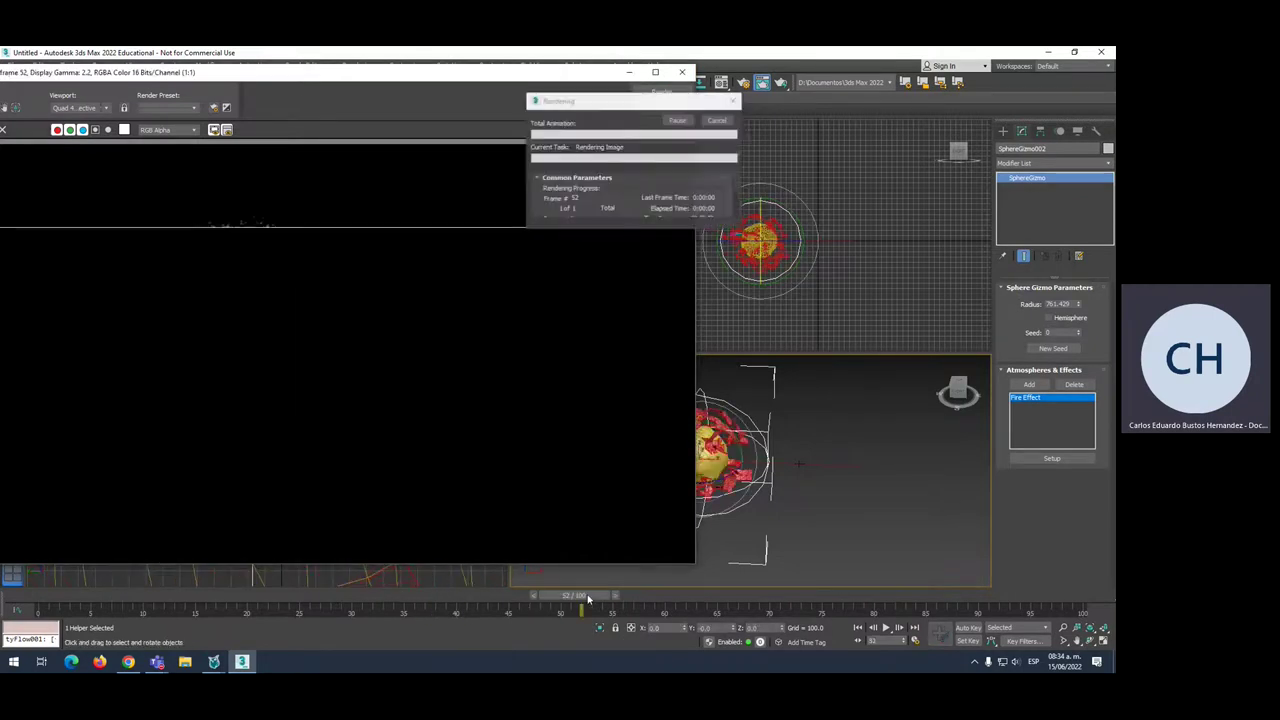
left_click_drag(588, 598, 695, 608)
key("shift+q")
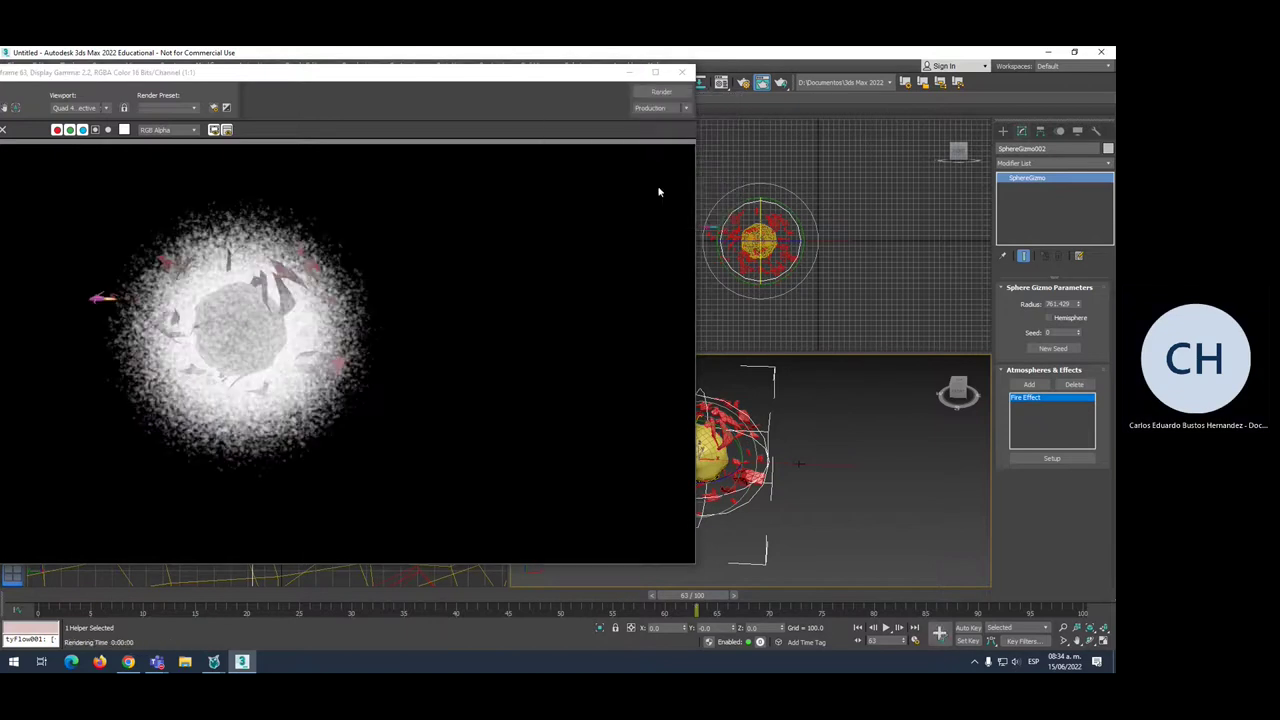
left_click(681, 72)
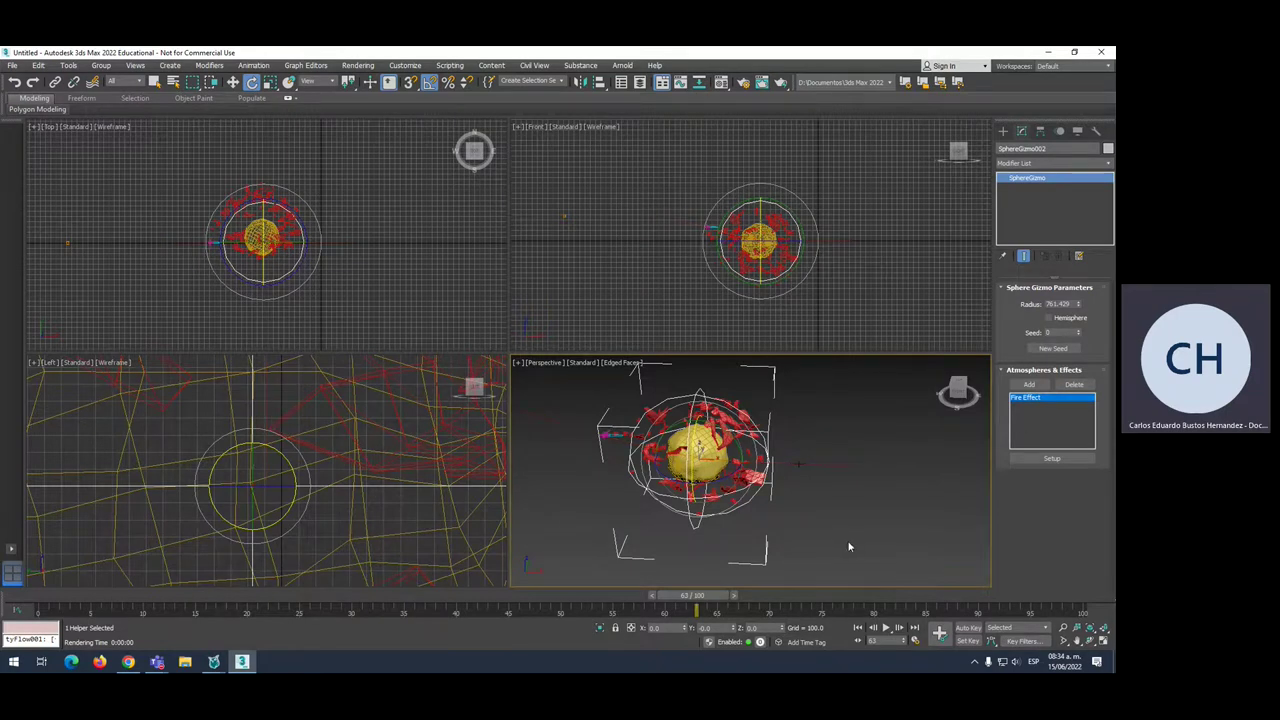
key("m")
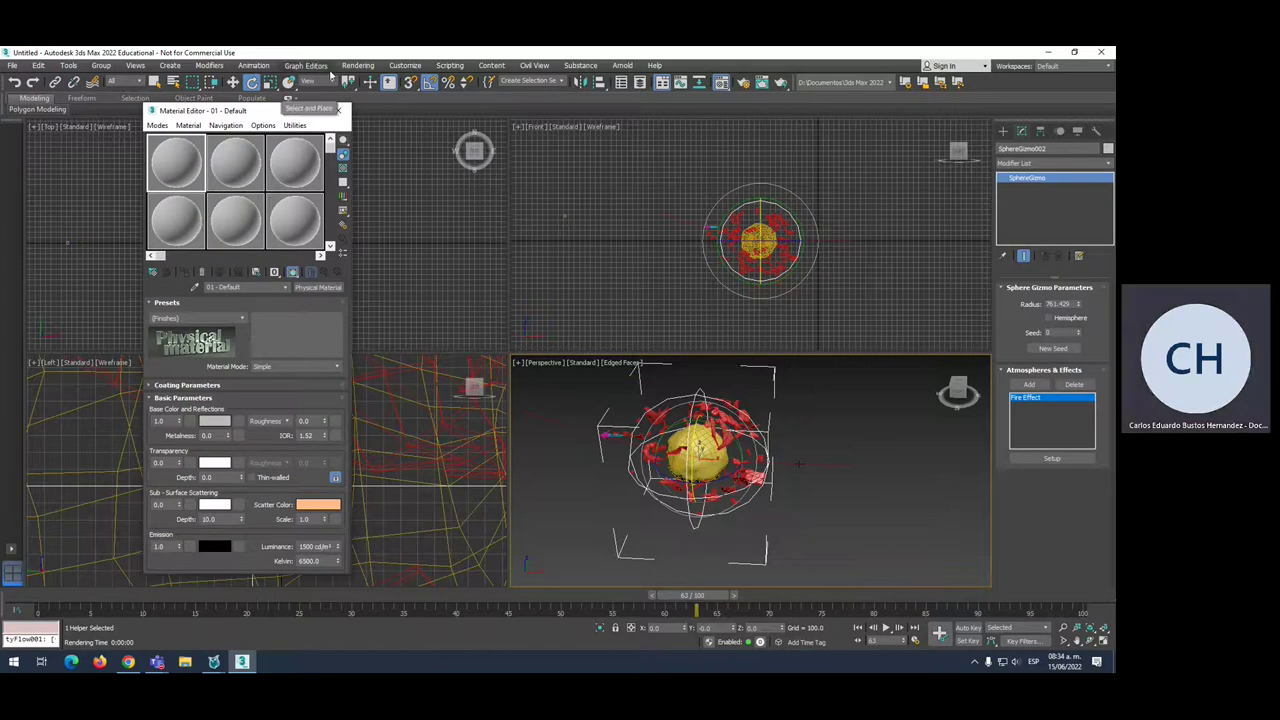
Check Render Setup and switch the sample material to Standard (Legacy)
left_click(362, 65)
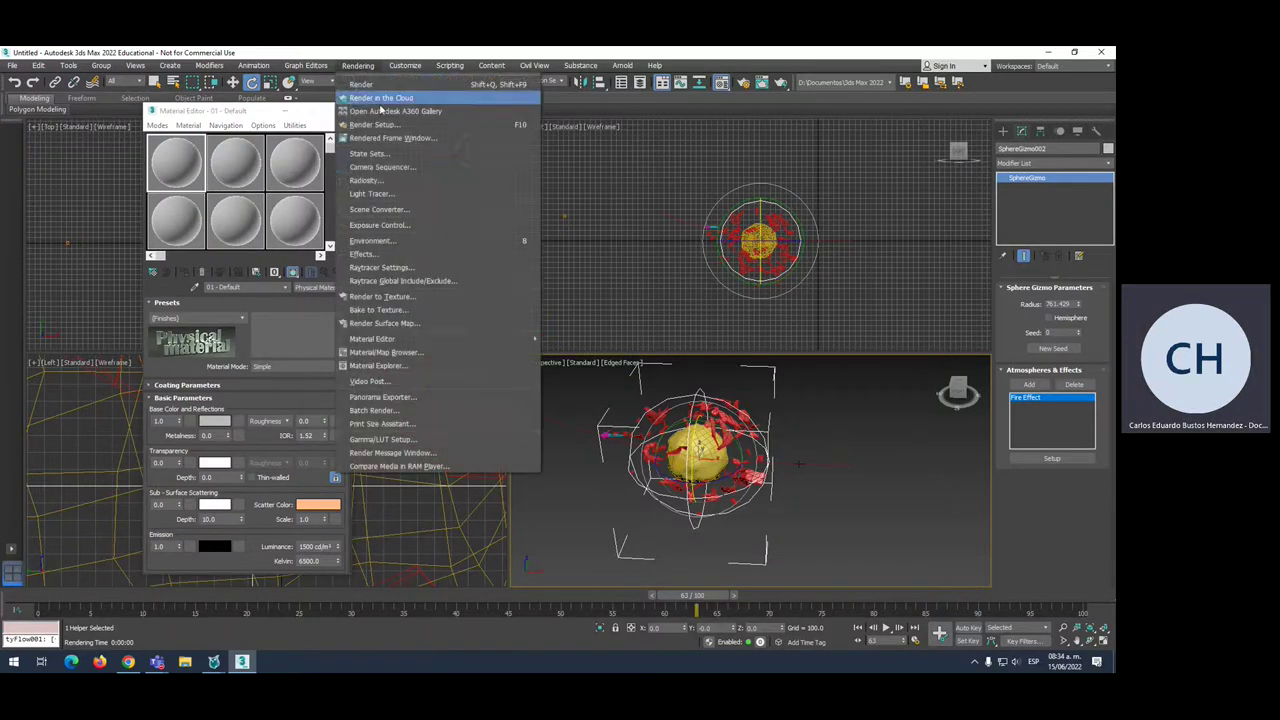
left_click(455, 128)
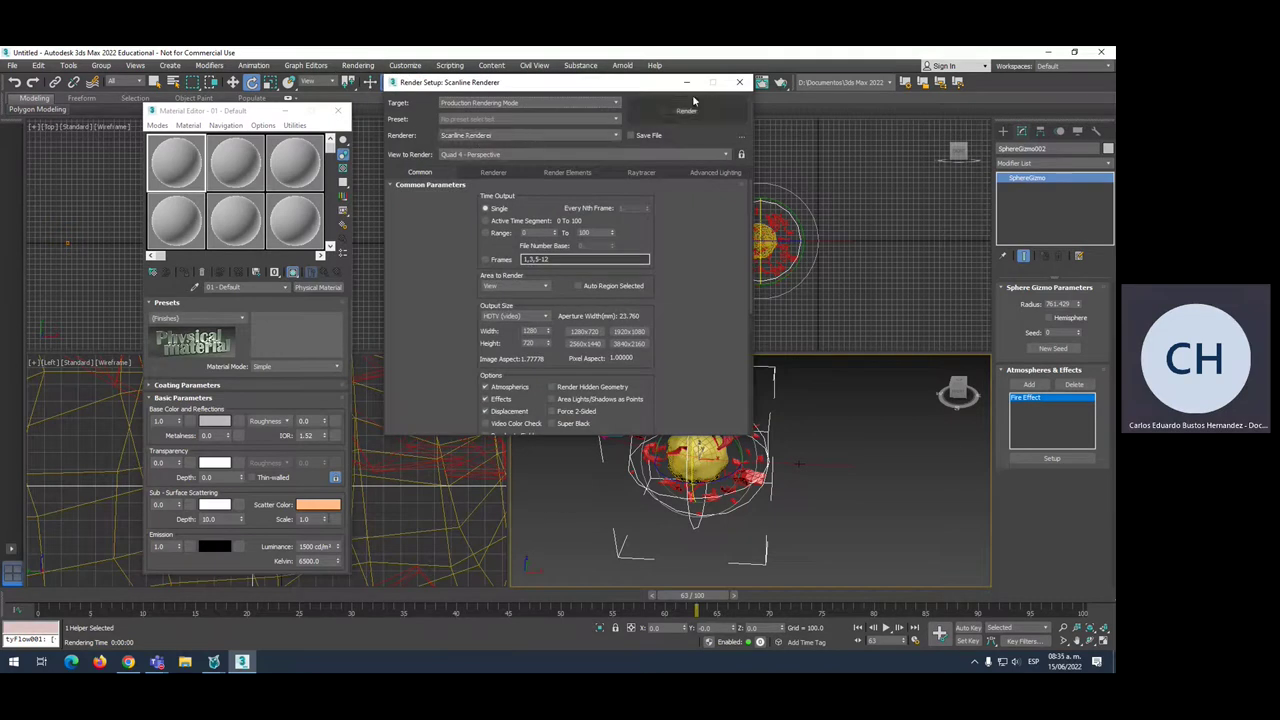
left_click(739, 82)
left_click(320, 288)
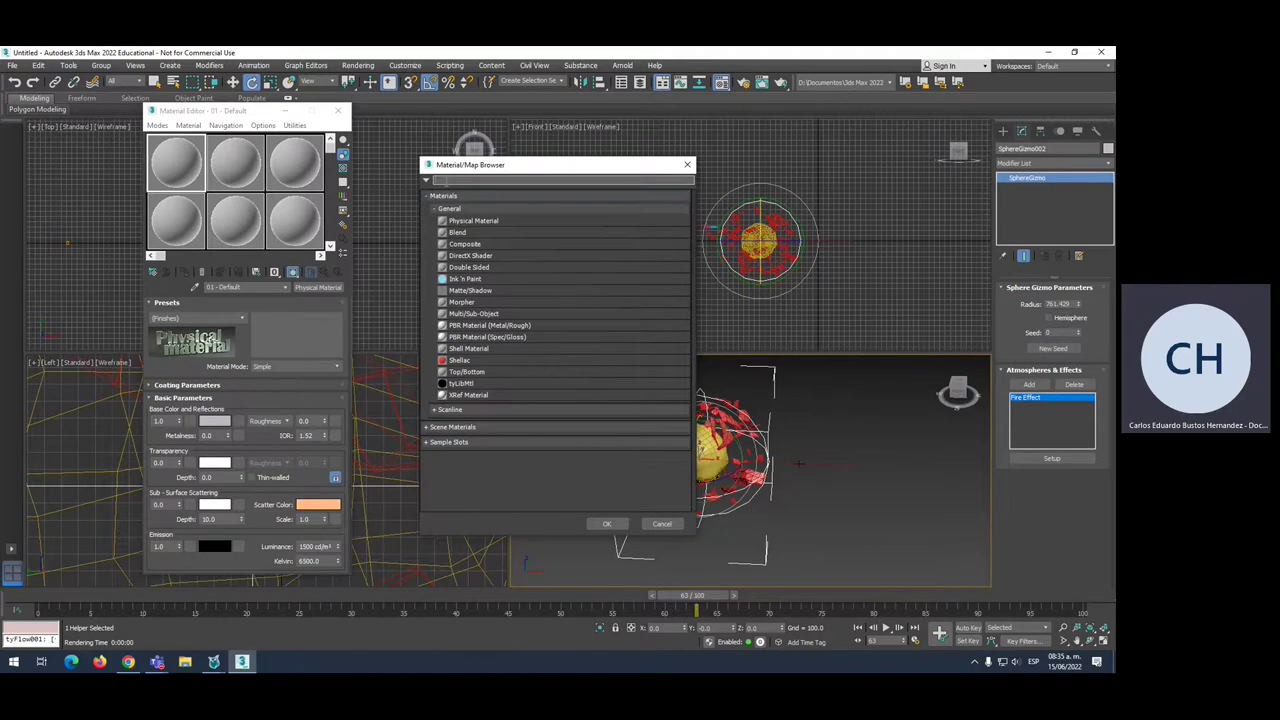
type("st")
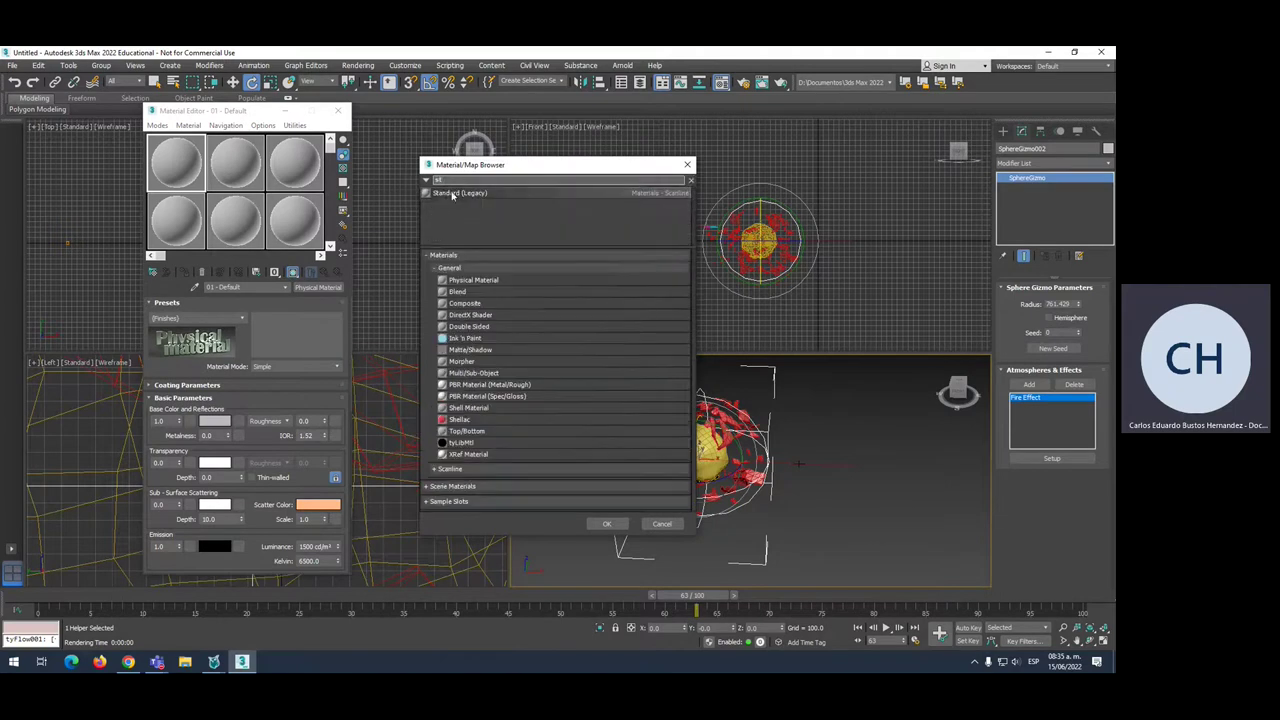
double_click(453, 195)
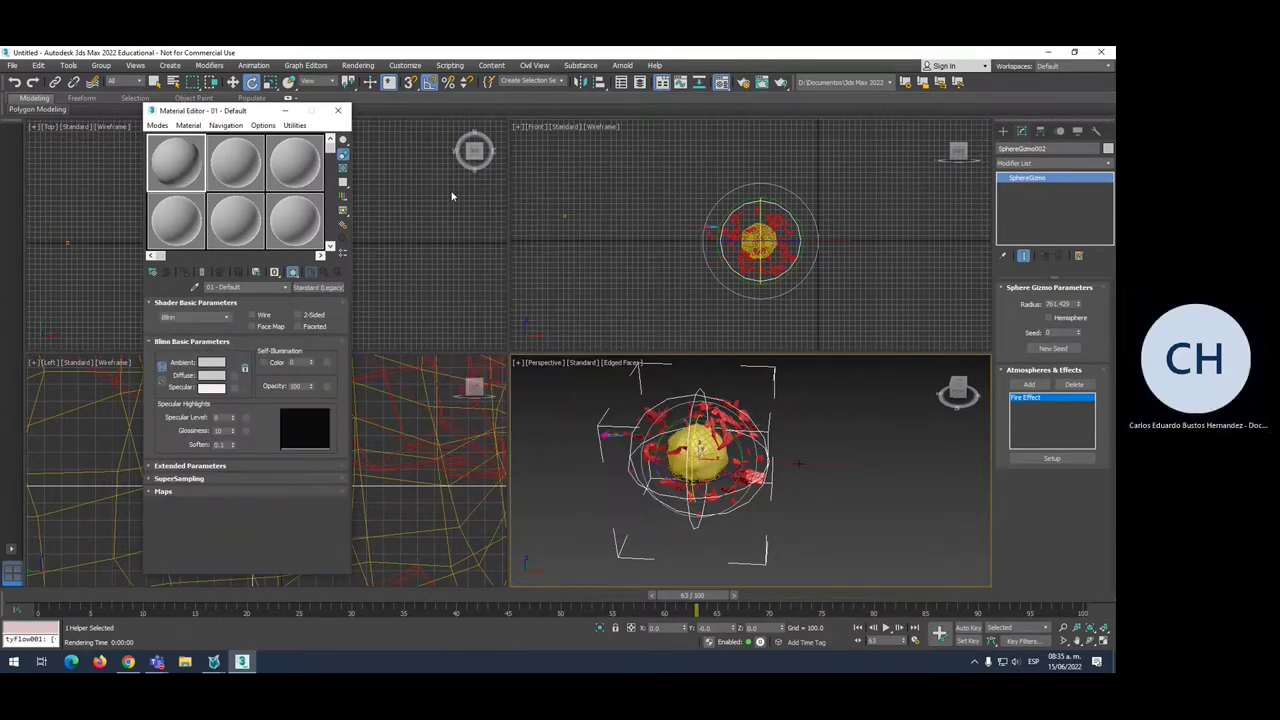
Name the sample materials nave, asteroide and fondo
left_click(236, 162)
left_click(291, 158)
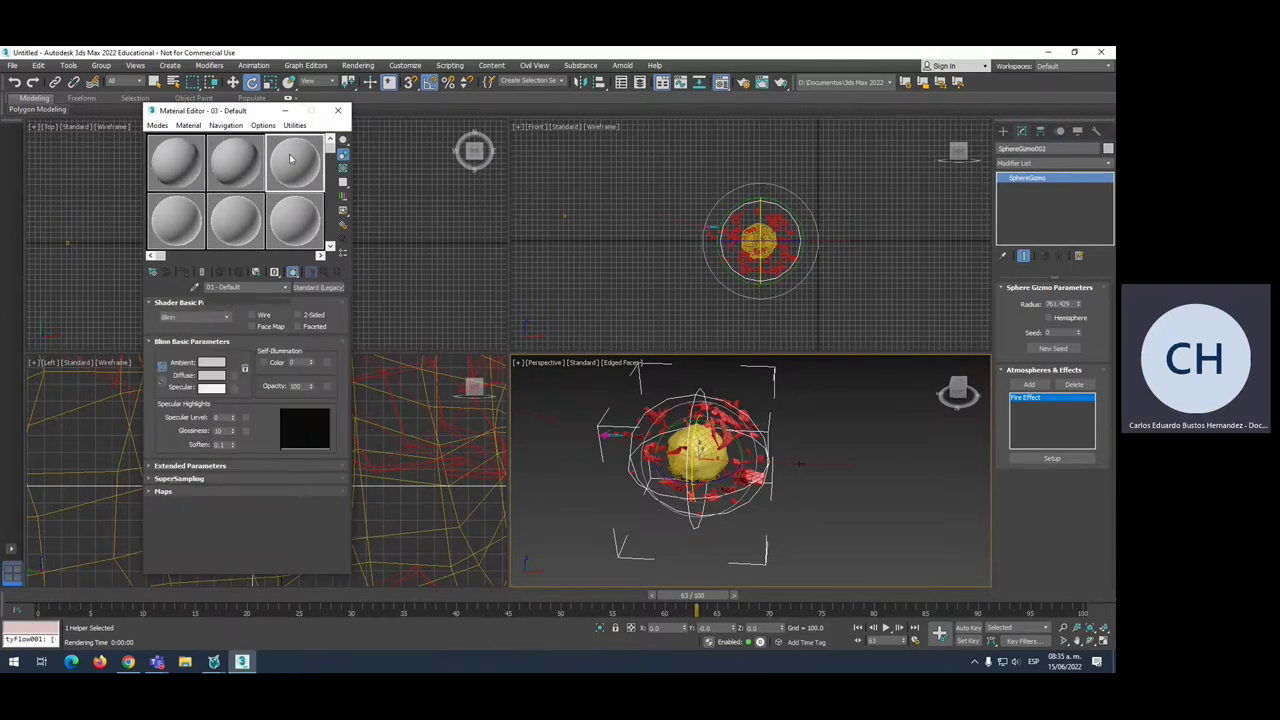
left_click(186, 164)
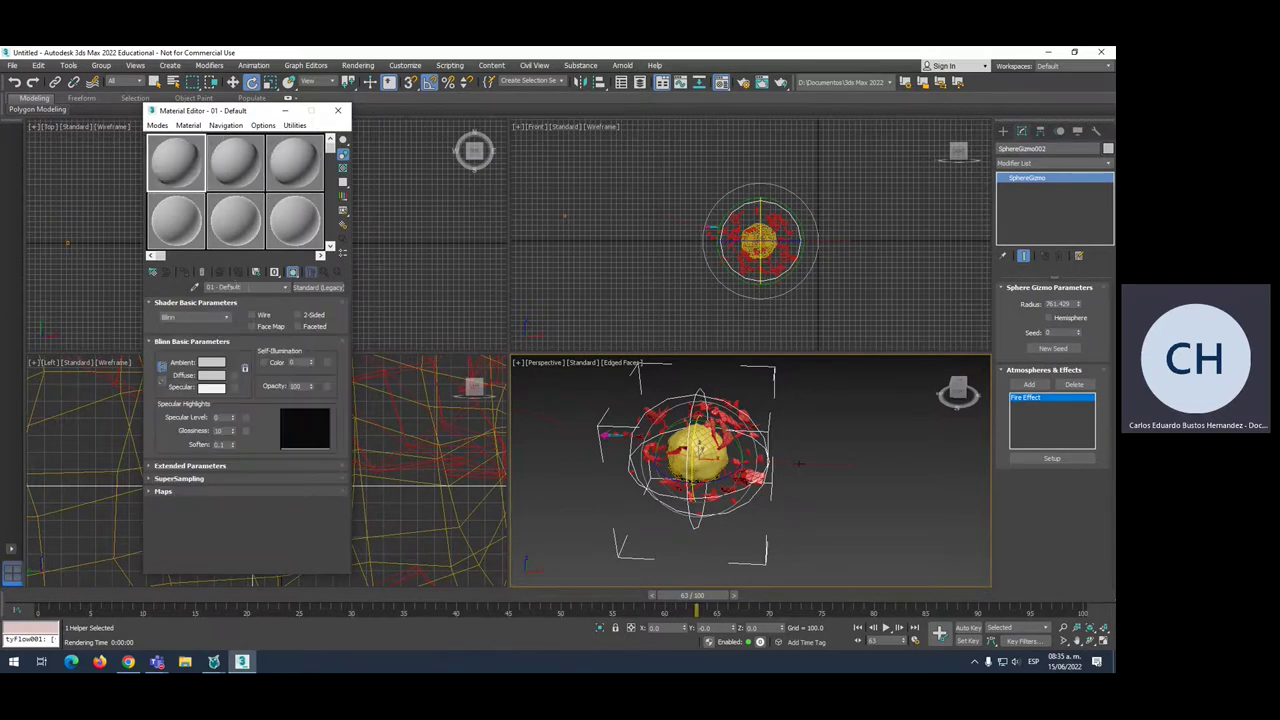
type("nave")
left_click(211, 149)
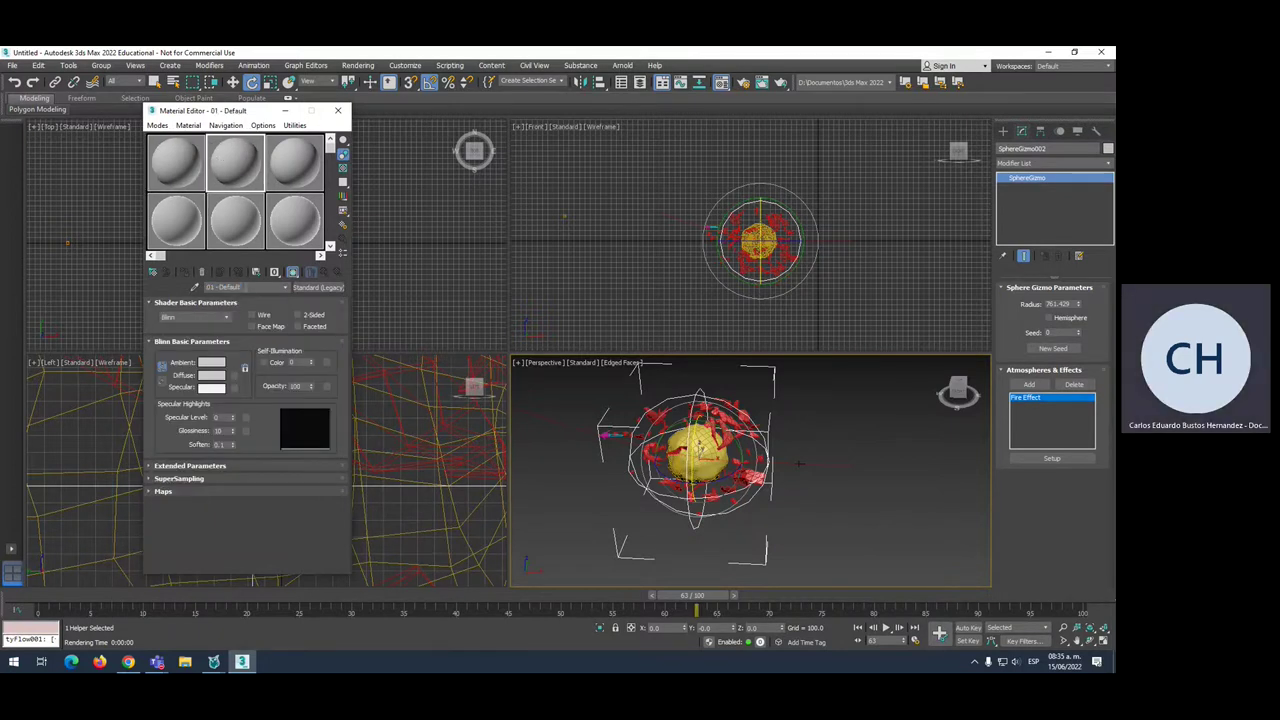
type("asteroide")
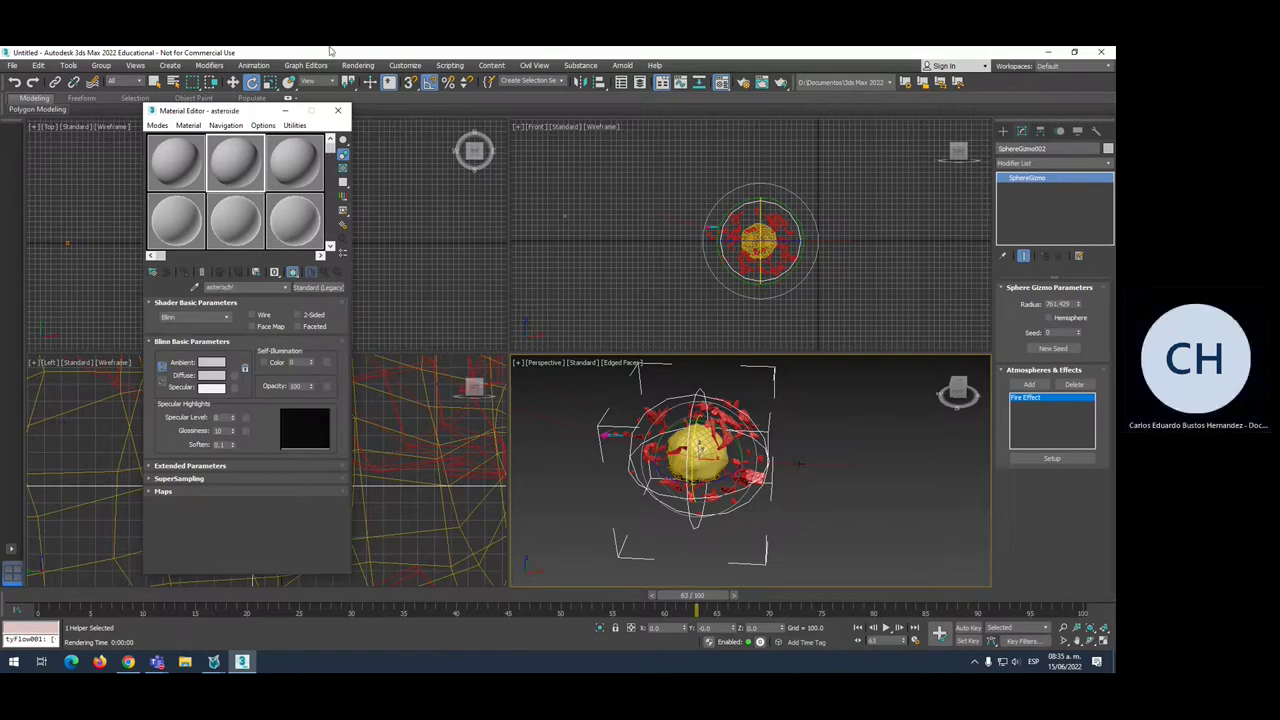
left_click(295, 162)
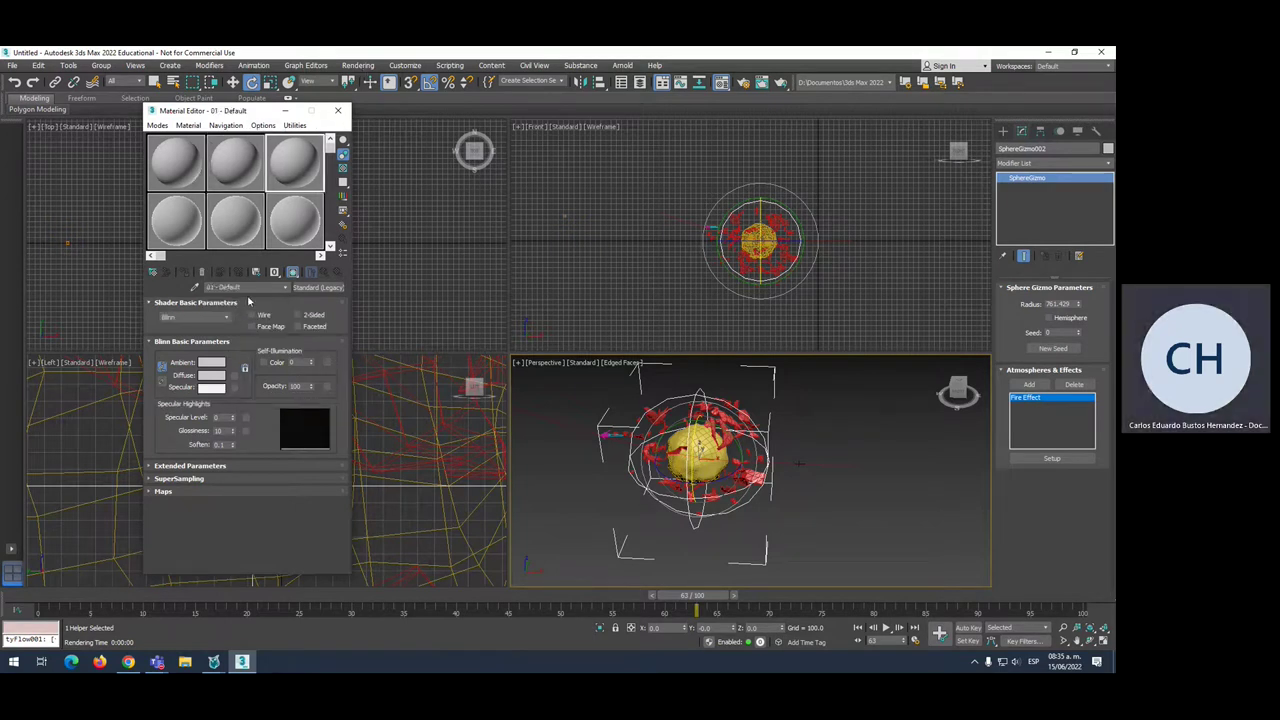
type("fondo")
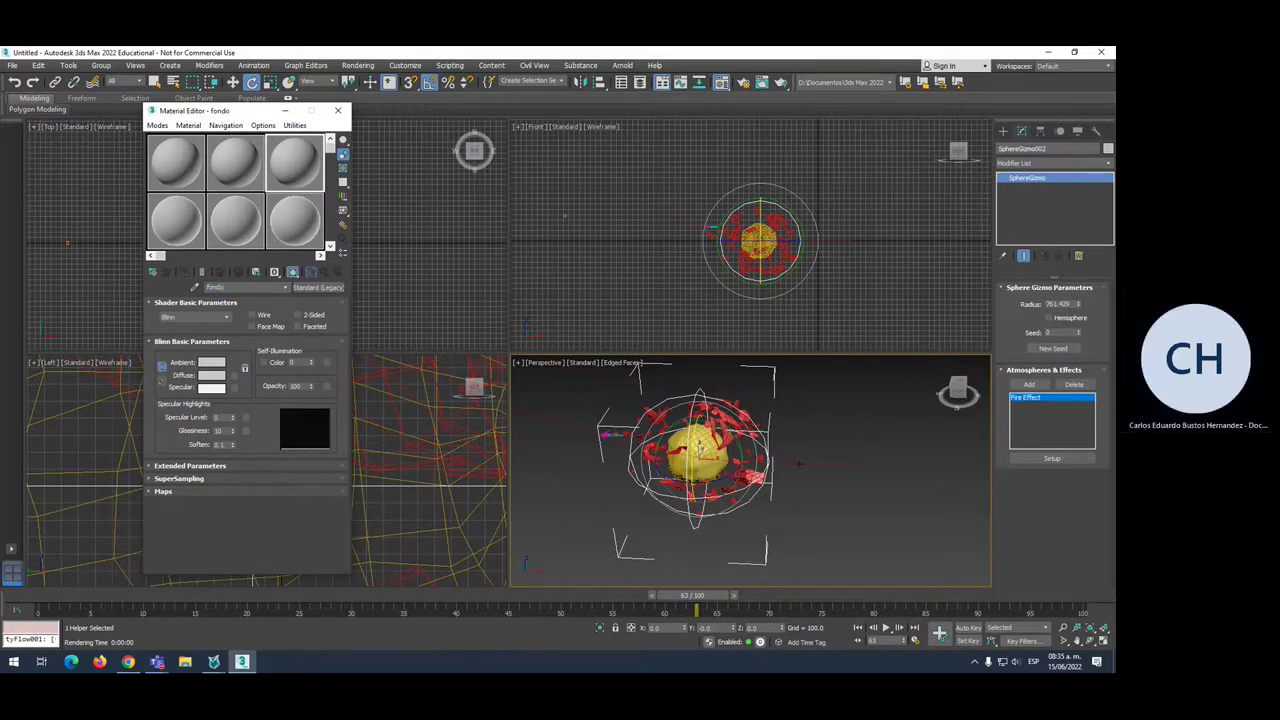
Close the Material Editor and pick the Plane standard primitive
left_click(337, 110)
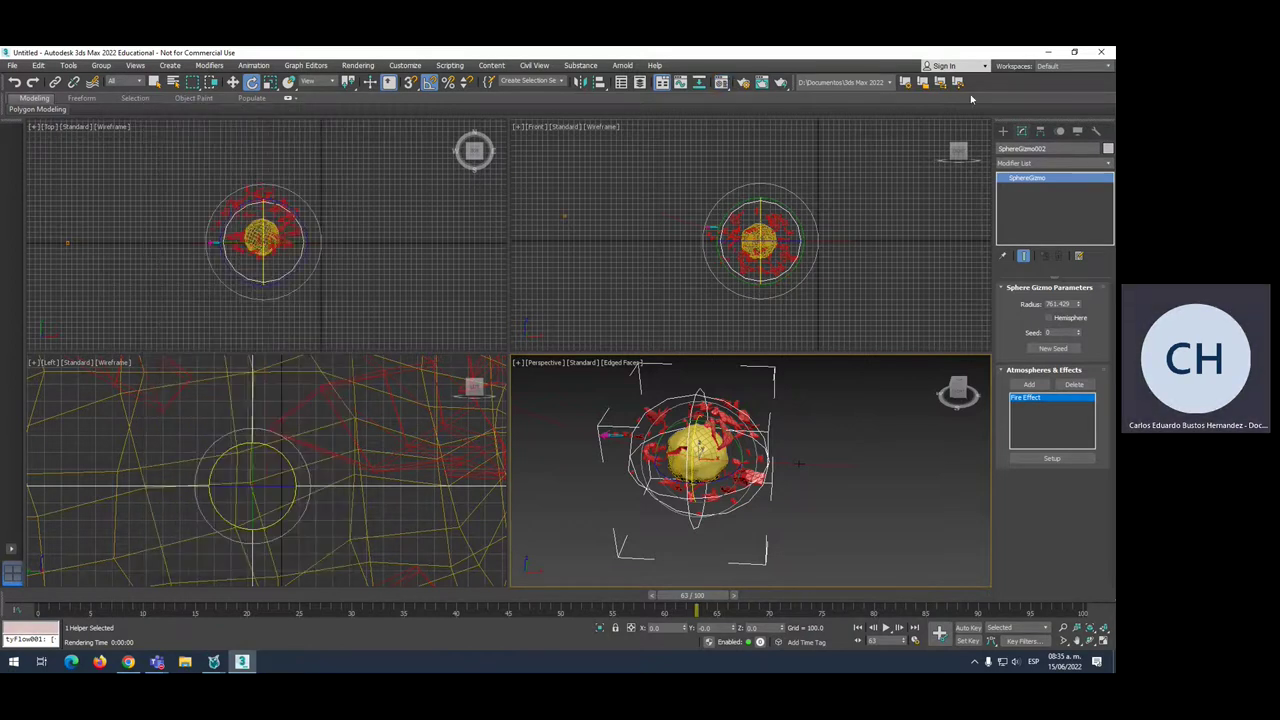
left_click(1002, 131)
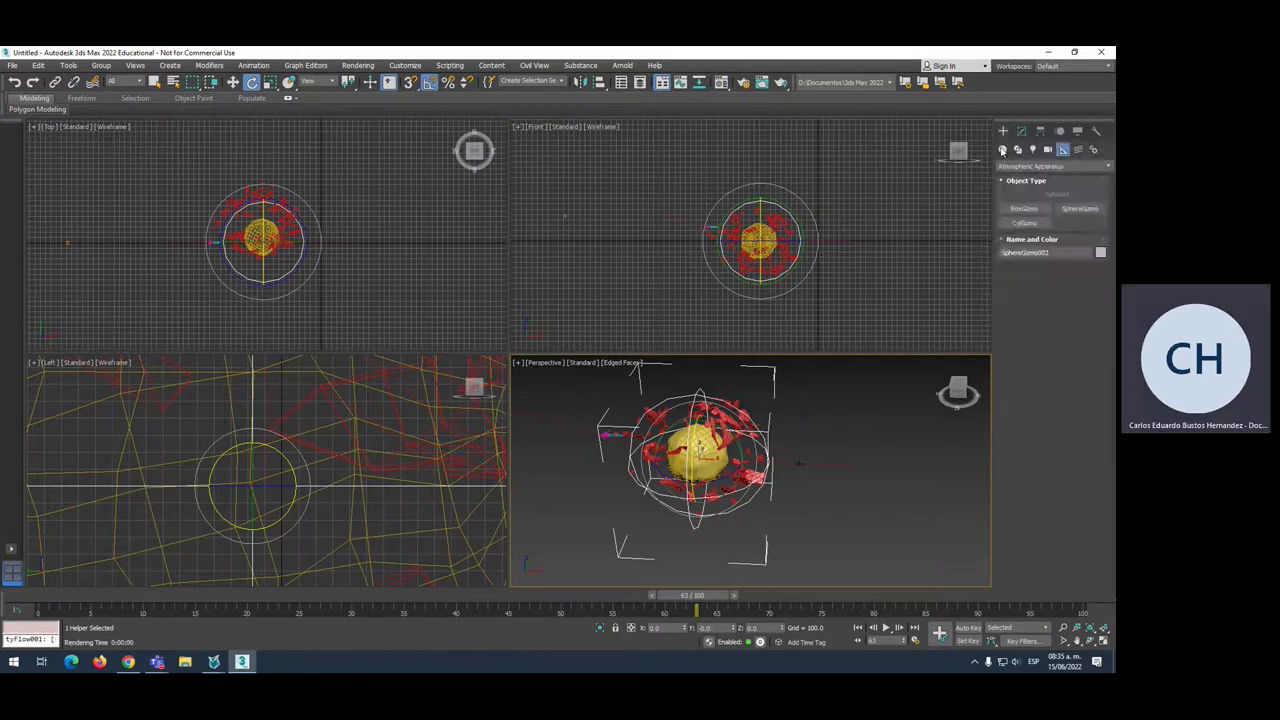
left_click(1003, 149)
left_click(1030, 166)
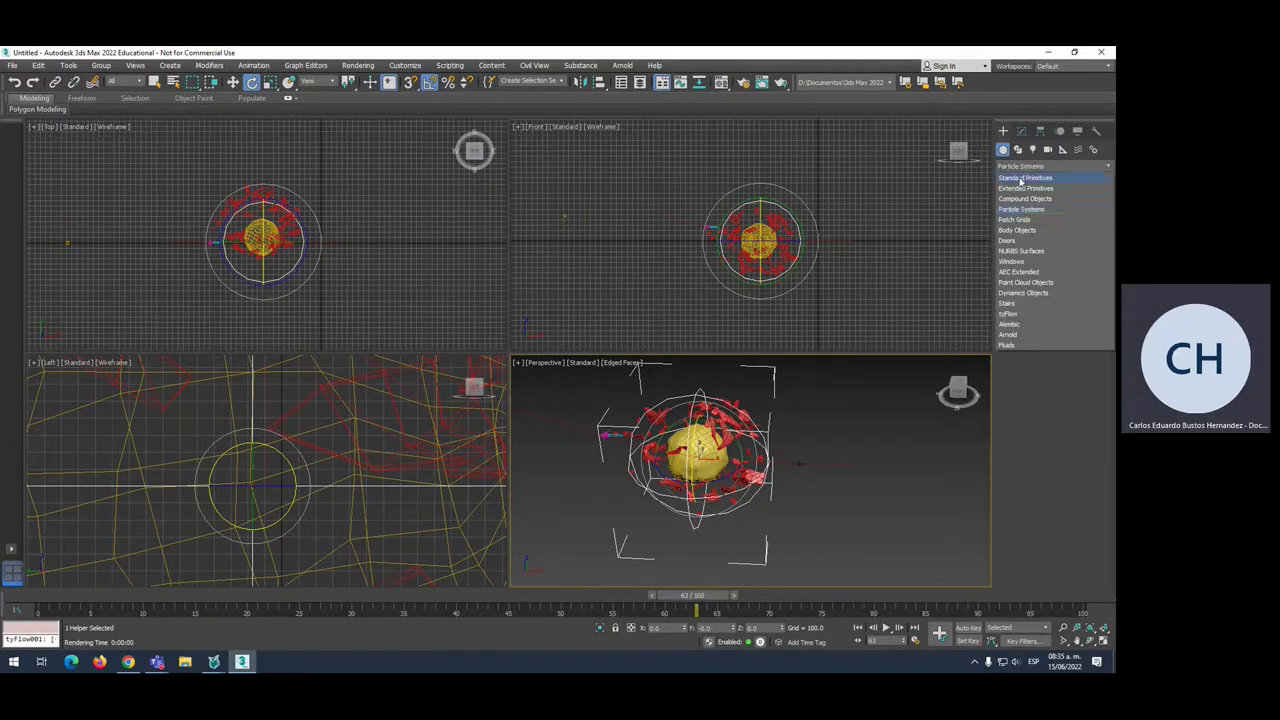
left_click(1024, 178)
left_click(1080, 266)
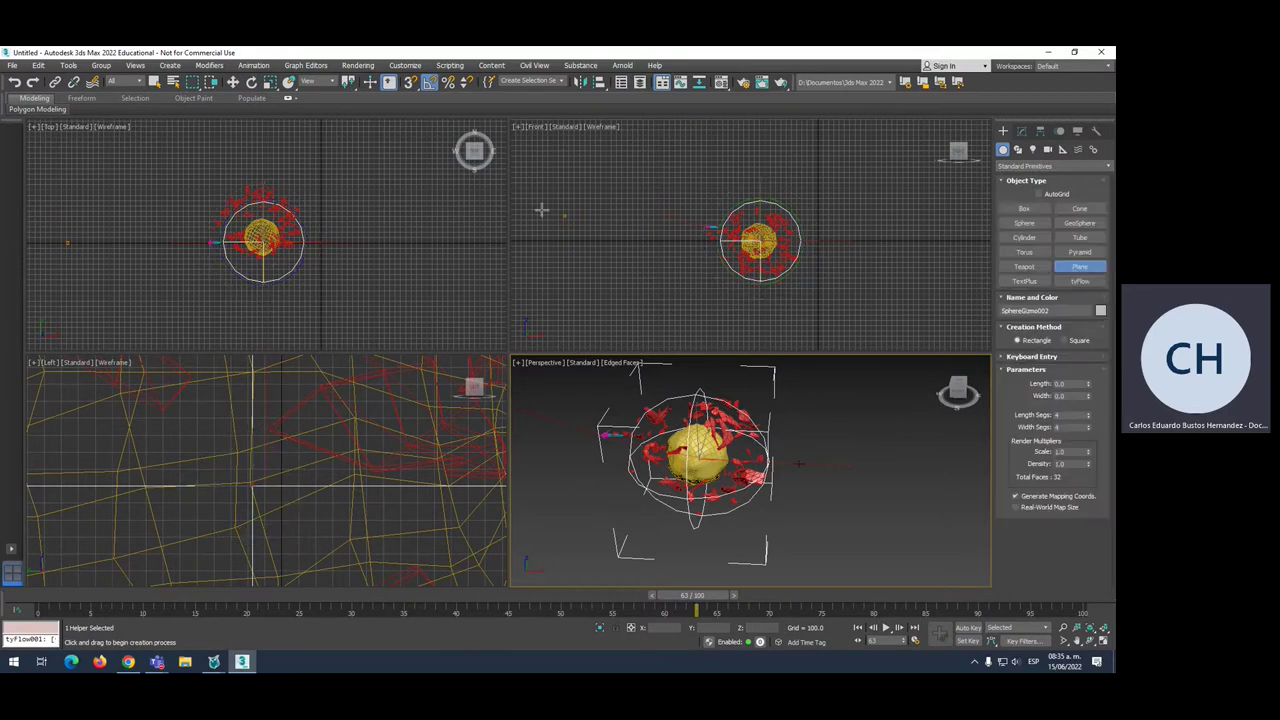
Draw a large backdrop plane, about 5539 by 9061, in the Left view
scroll(281, 264, "down", 3)
scroll(282, 240, "down", 2)
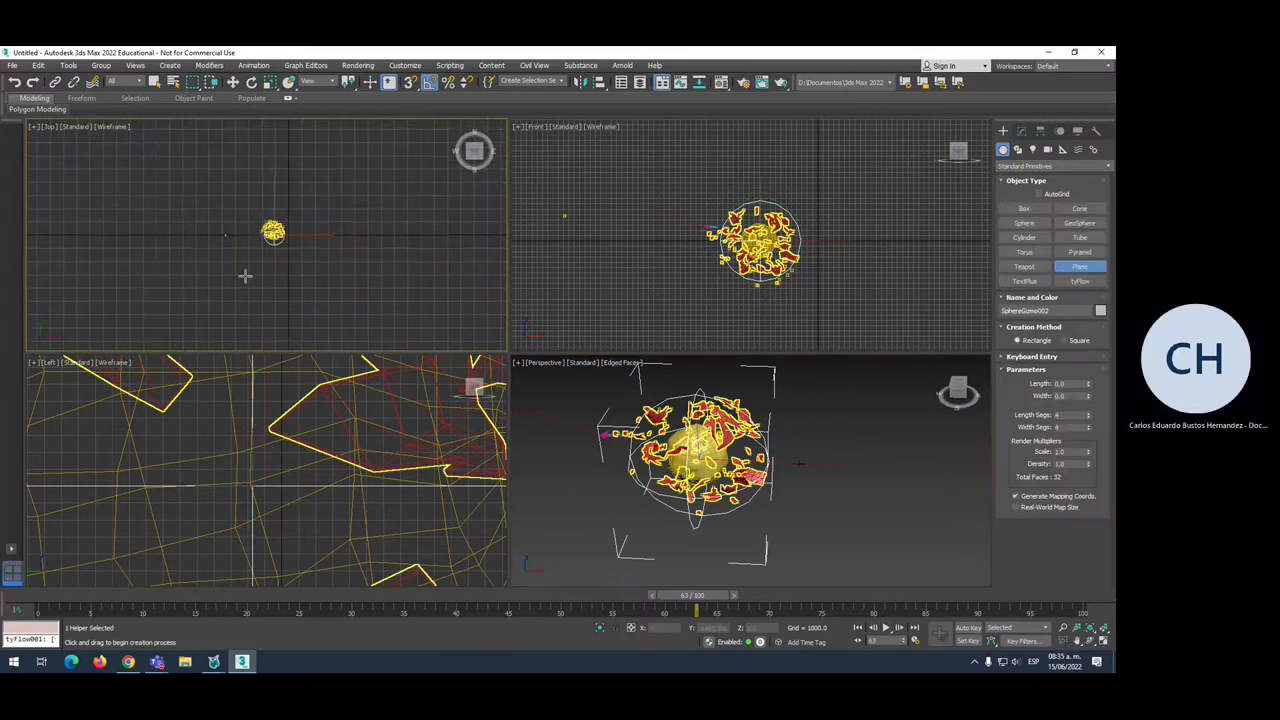
scroll(265, 455, "down", 3)
scroll(265, 455, "down", 3)
scroll(265, 455, "down", 2)
left_click_drag(124, 374, 170, 404)
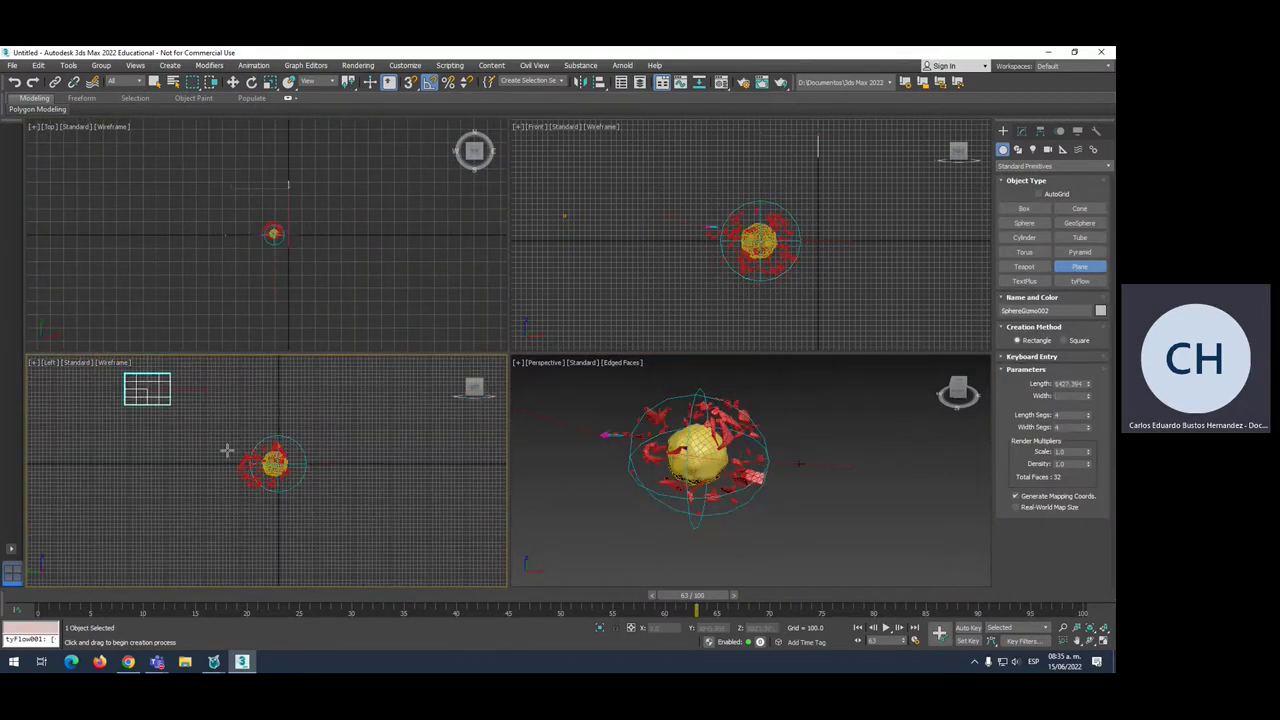
left_click_drag(227, 451, 464, 580)
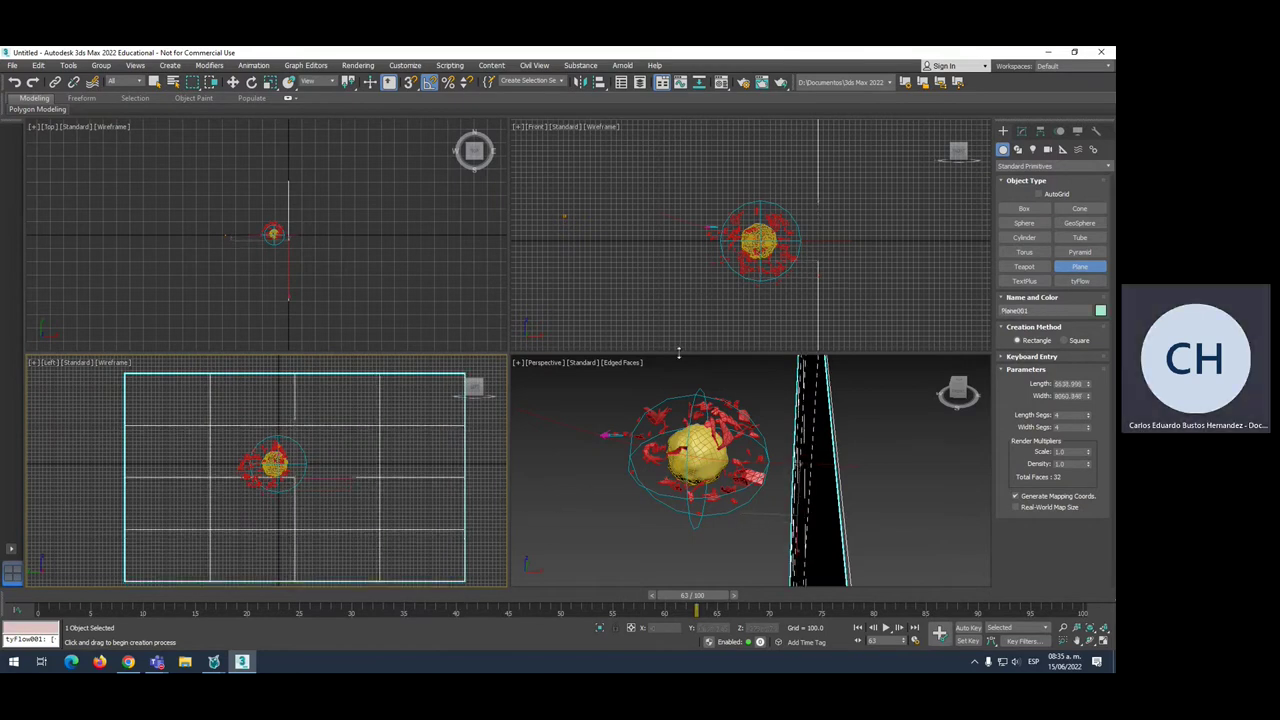
right_click(305, 187)
Rotate the plane 90° about Z and move it back behind the sphere
key("e")
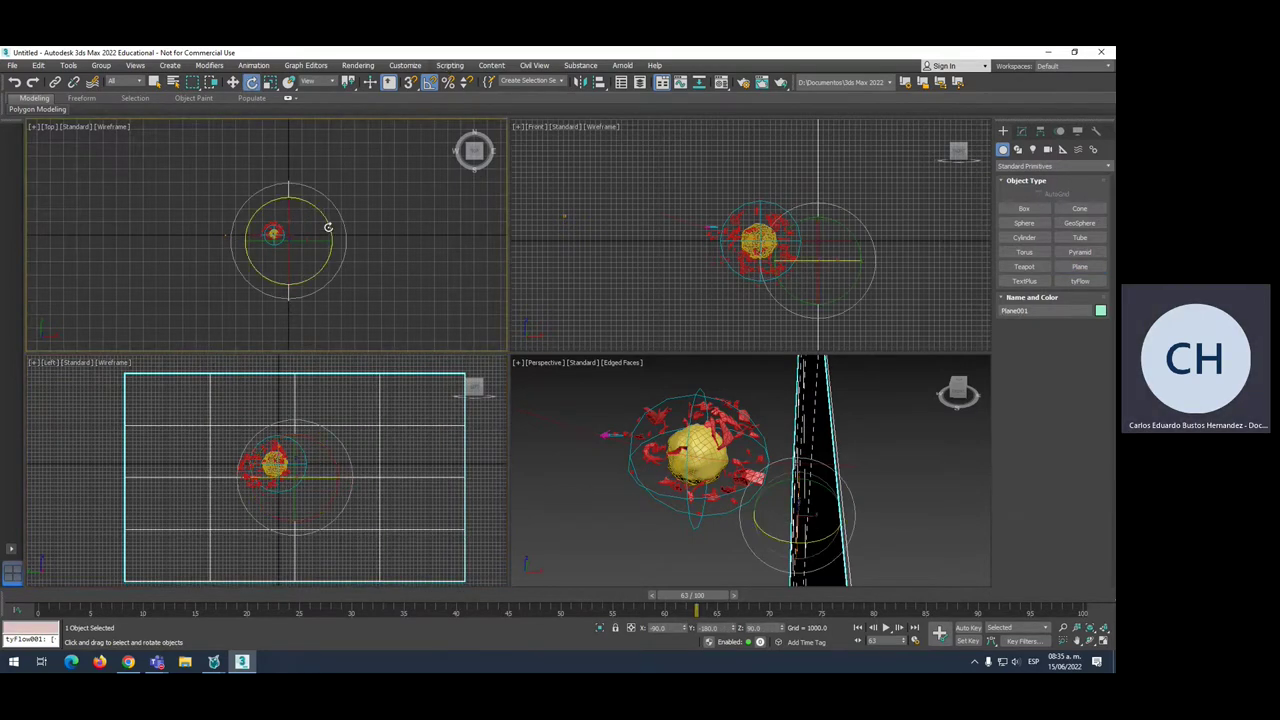
left_click_drag(328, 227, 339, 171)
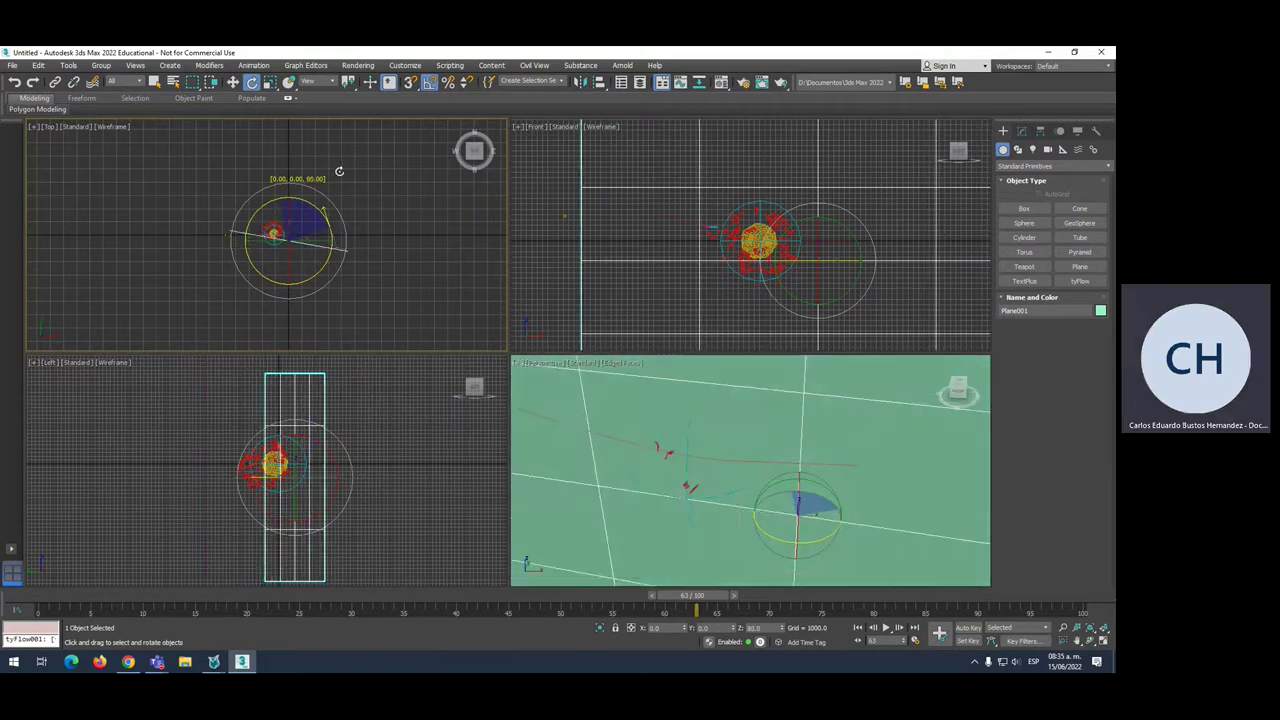
right_click(290, 237)
left_click(305, 248)
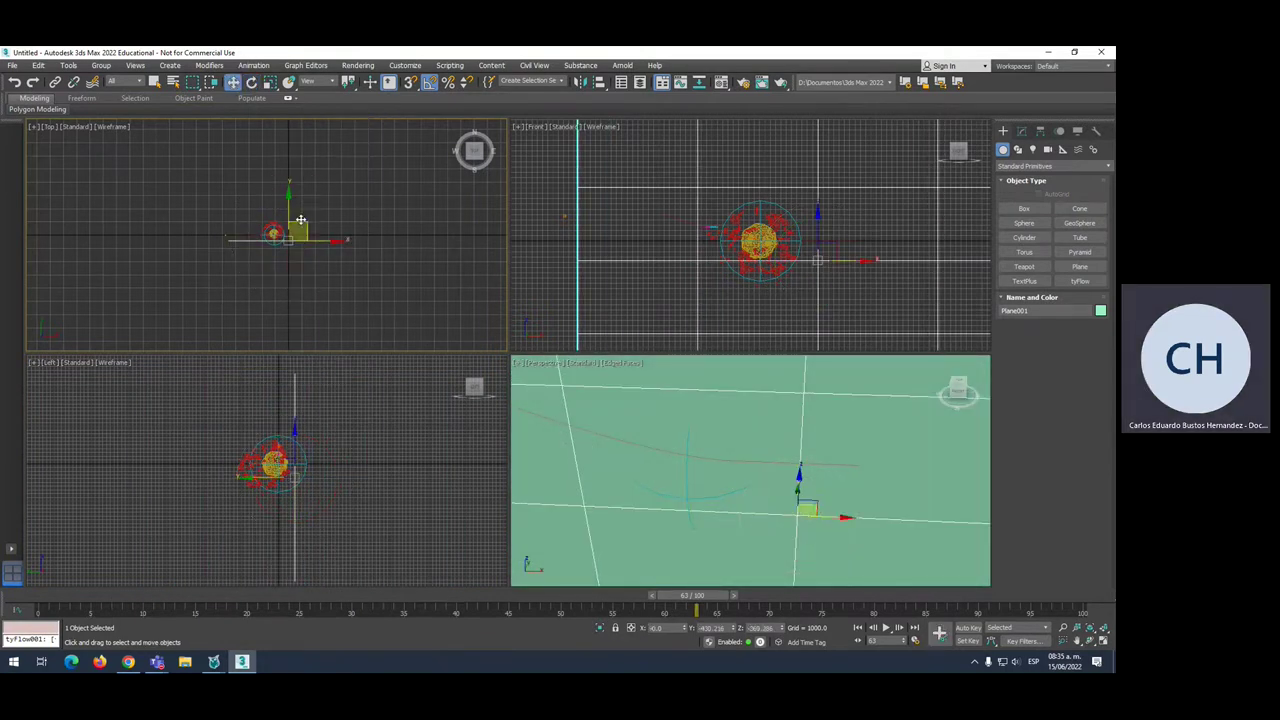
left_click_drag(300, 220, 300, 181)
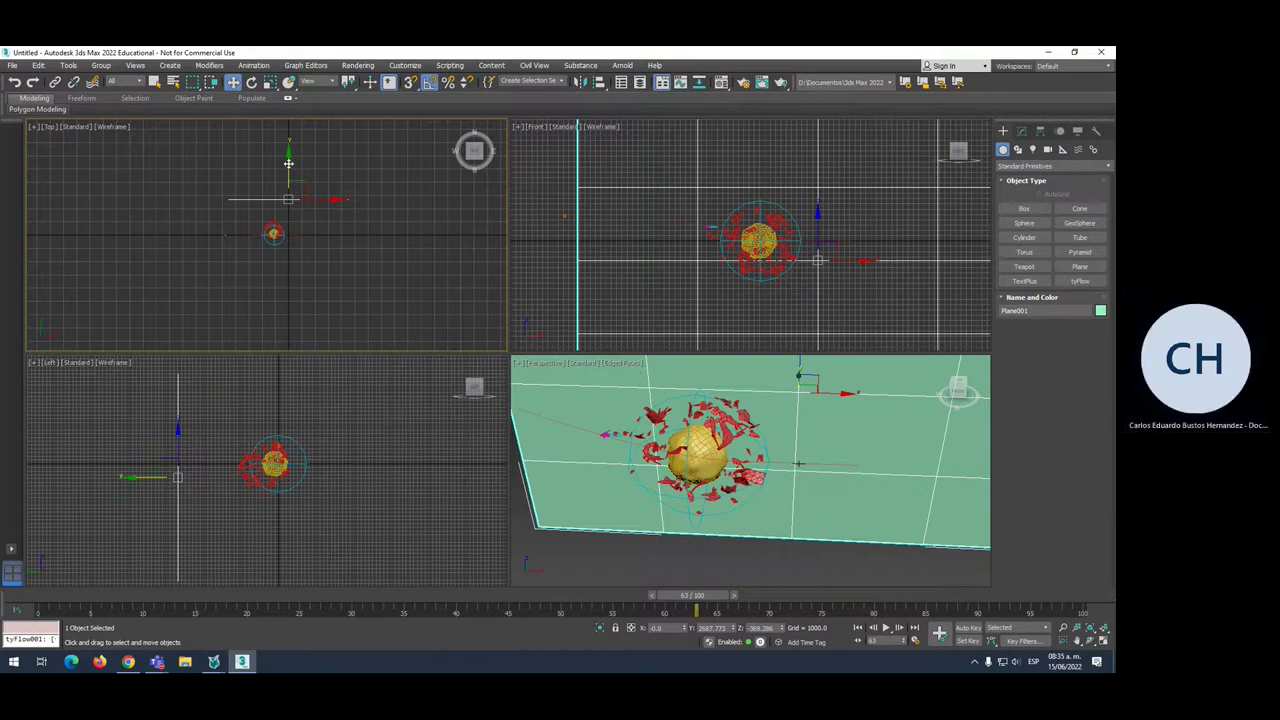
left_click_drag(288, 163, 288, 148)
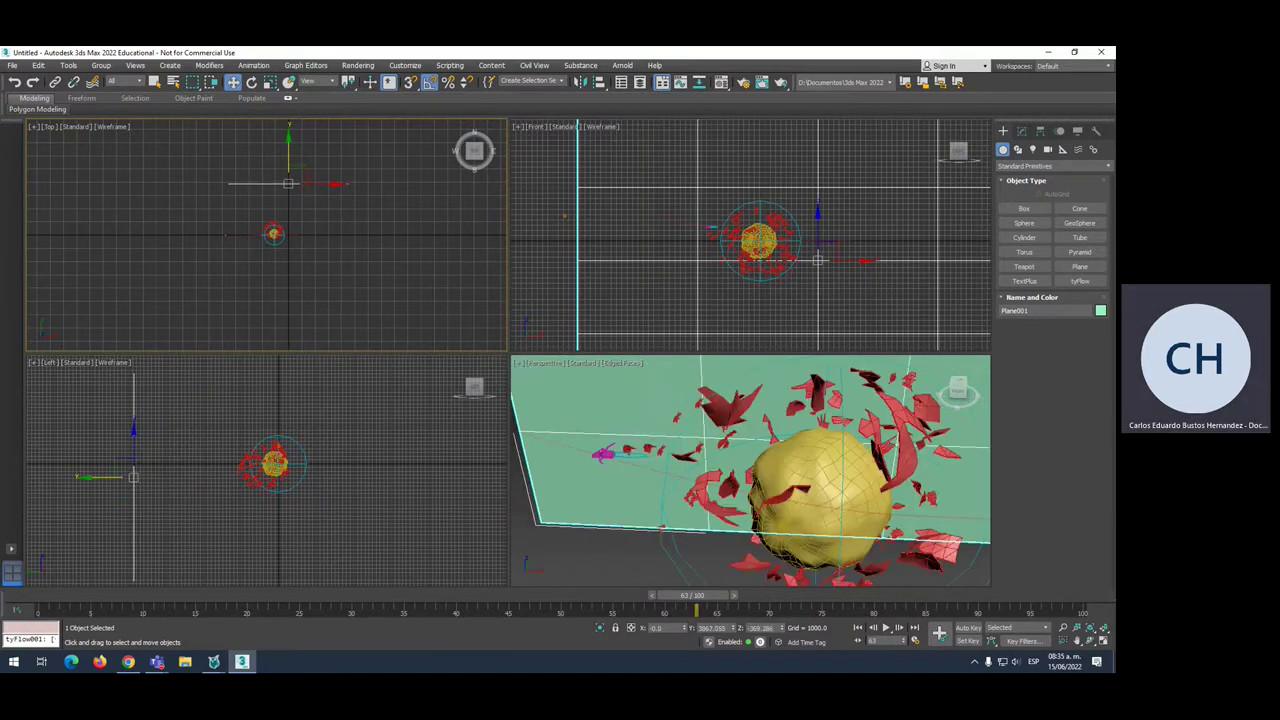
left_click(598, 456)
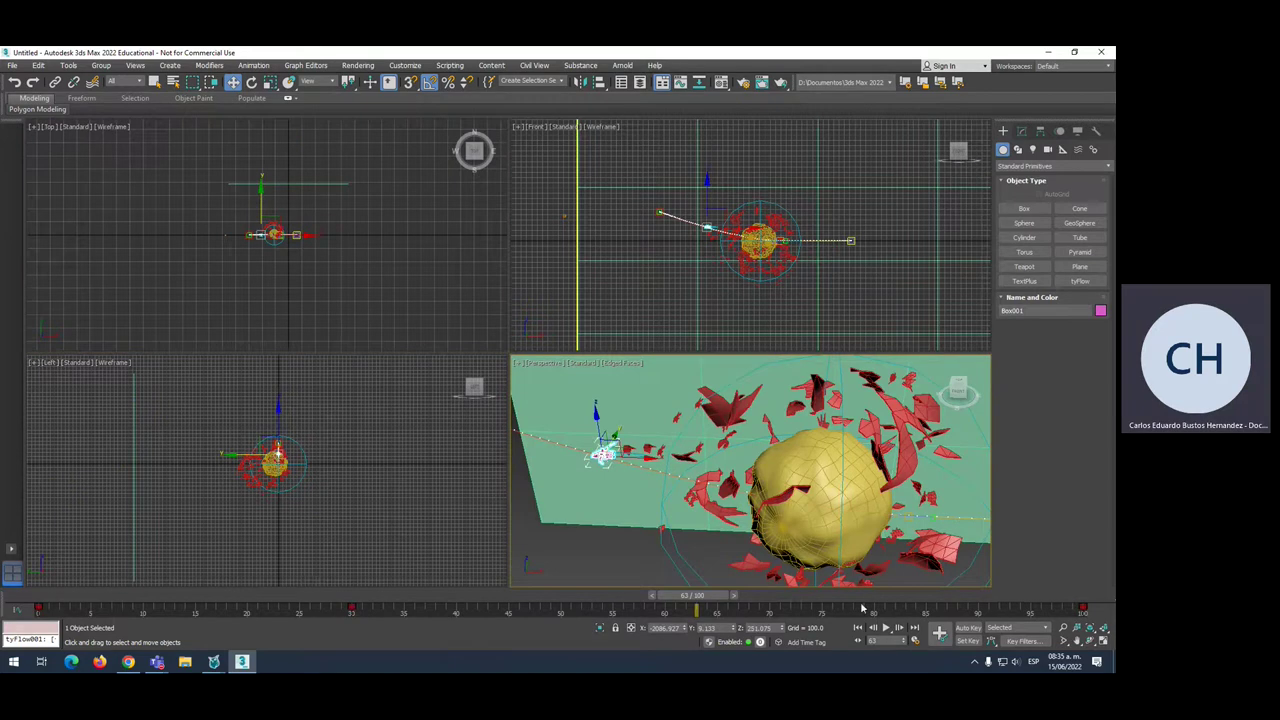
With Auto Key on, tilt the jet Box001 about 30° in the Front view
left_click(967, 628)
left_click(660, 213)
right_click(660, 213)
left_click(663, 238)
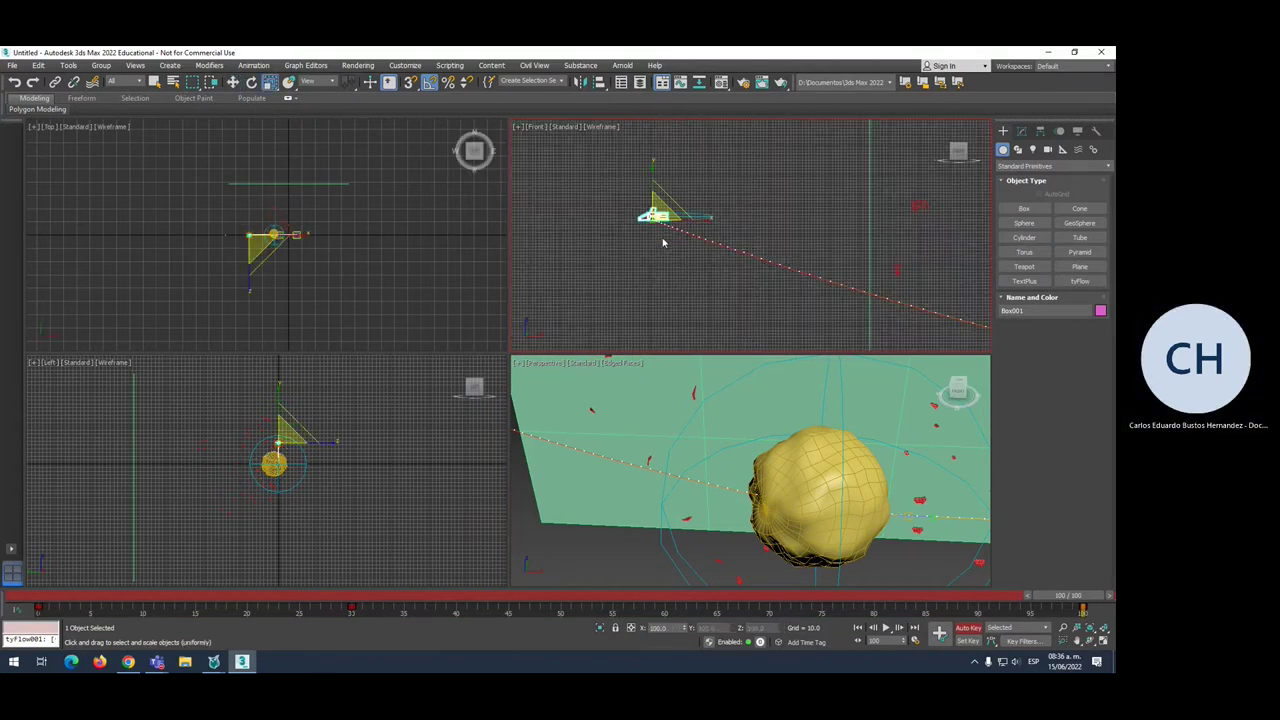
right_click(662, 216)
left_click(676, 228)
right_click(664, 218)
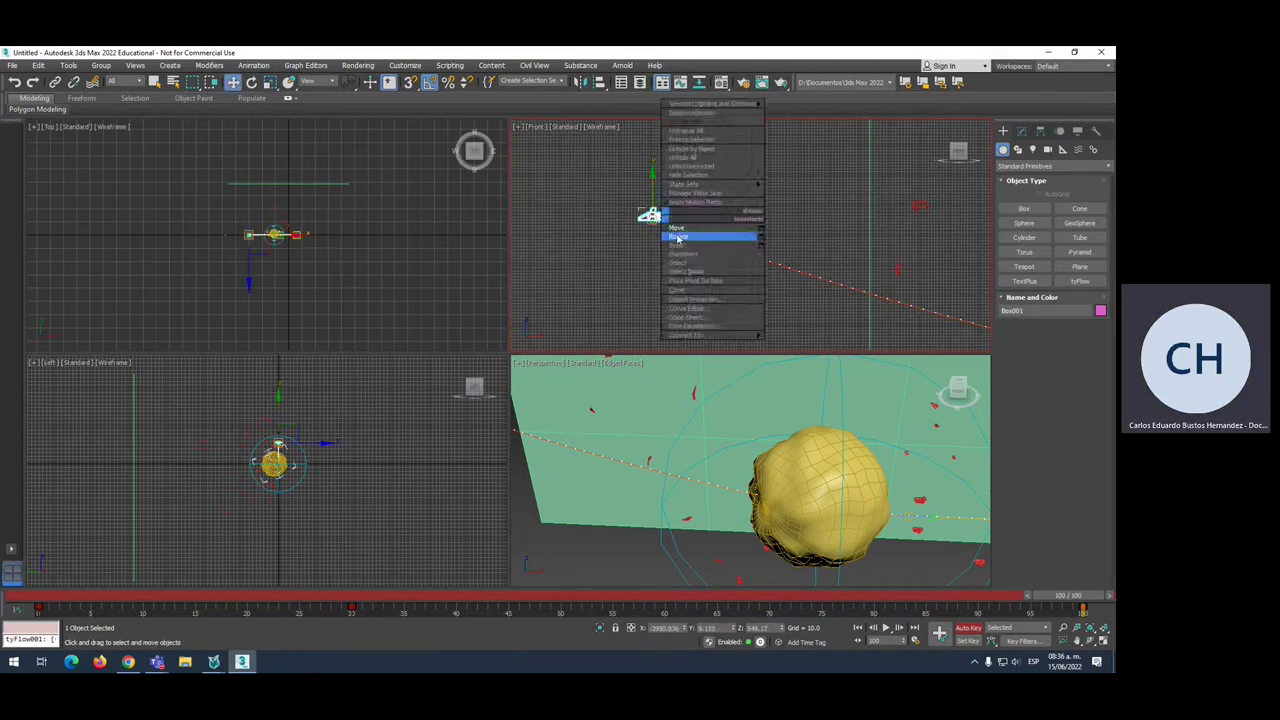
left_click(678, 237)
left_click_drag(688, 193, 655, 204)
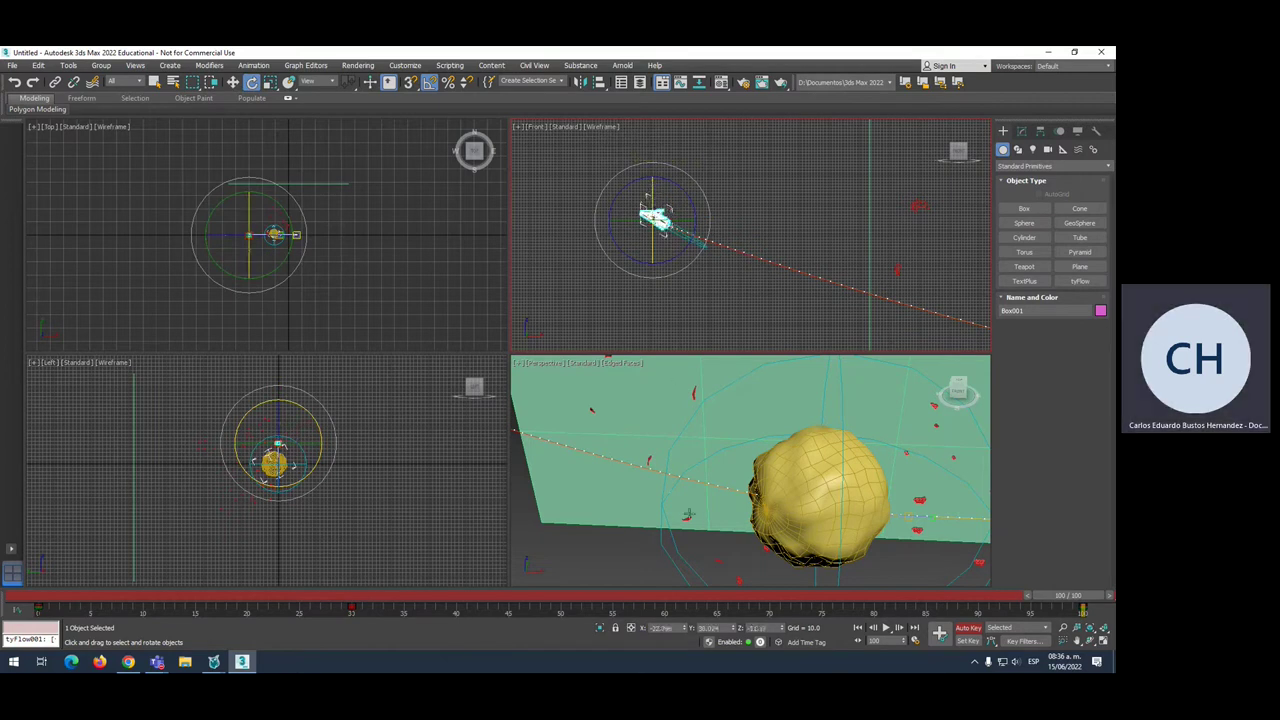
Scrub frames 14–19 to review the jet's tilt, then turn Auto Key off
middle_click_drag(693, 510, 593, 540, "alt")
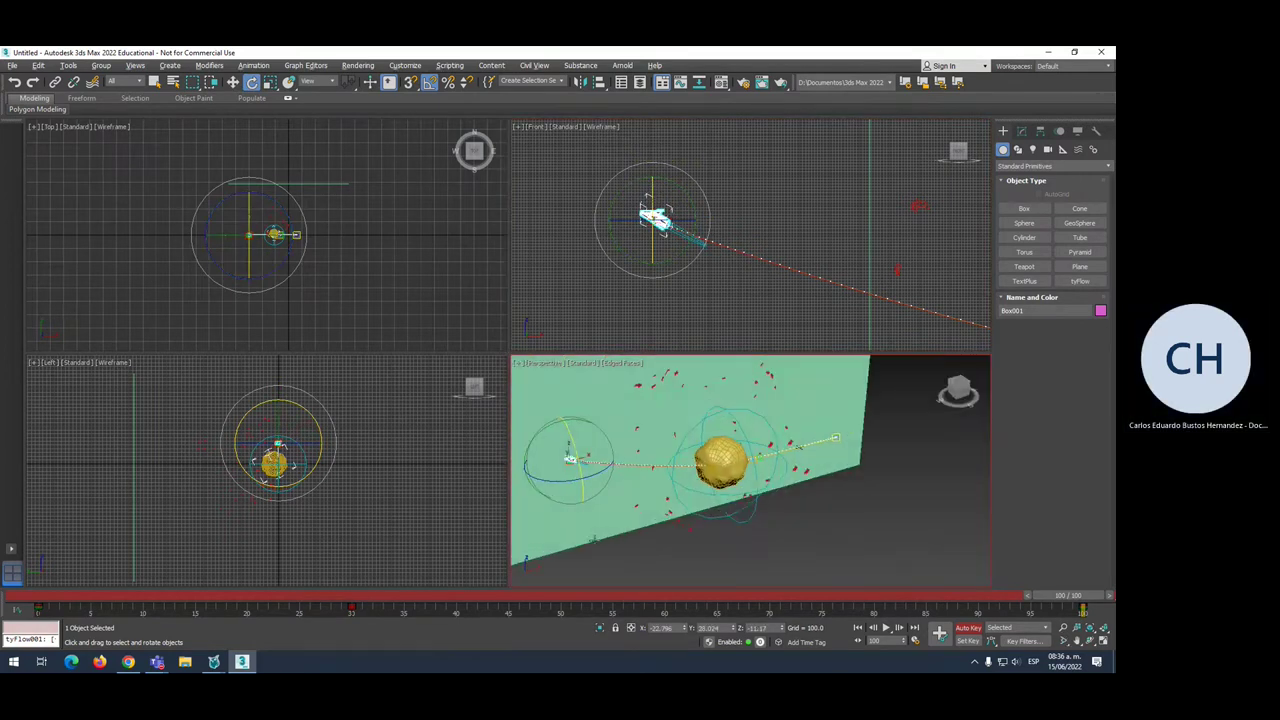
left_click(183, 596)
scroll(678, 505, "up", 3)
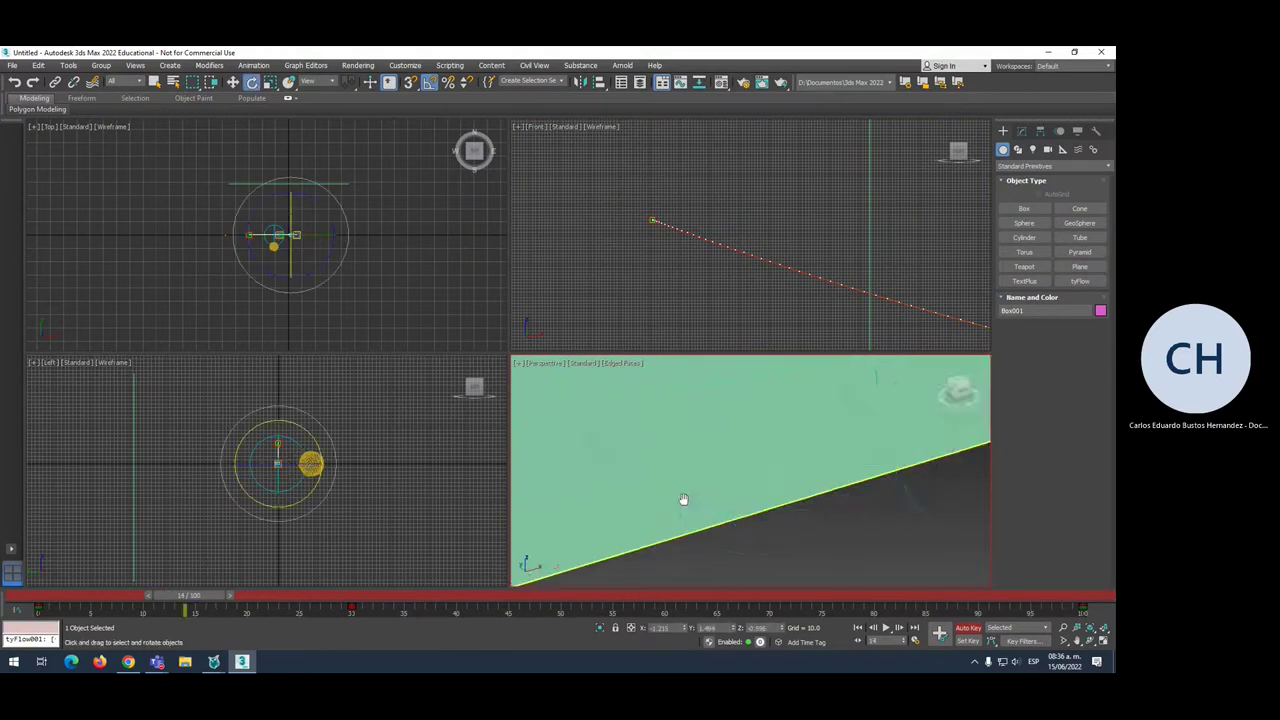
scroll(679, 509, "down", 2)
mouse_move(207, 596)
left_mouse_down()
mouse_move(960, 603)
mouse_move(789, 594)
left_mouse_up()
key("e")
key("shift+z")
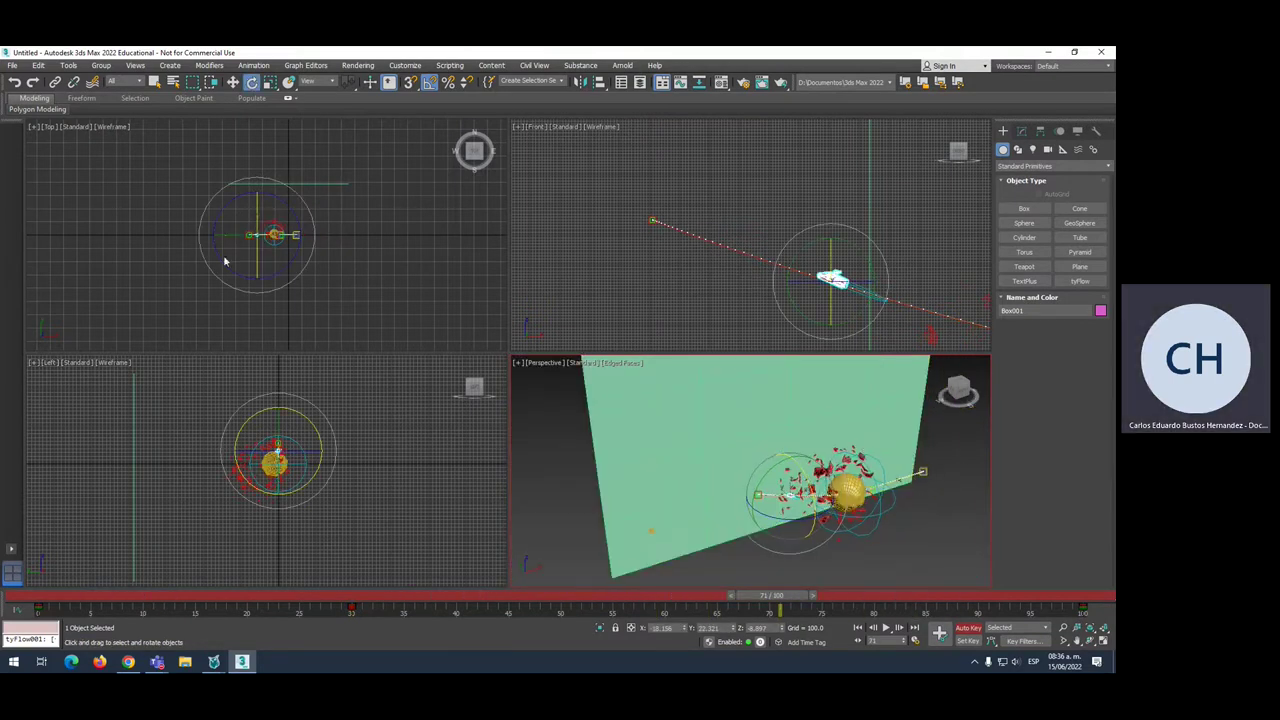
scroll(196, 418, "up", 2)
right_click(328, 202)
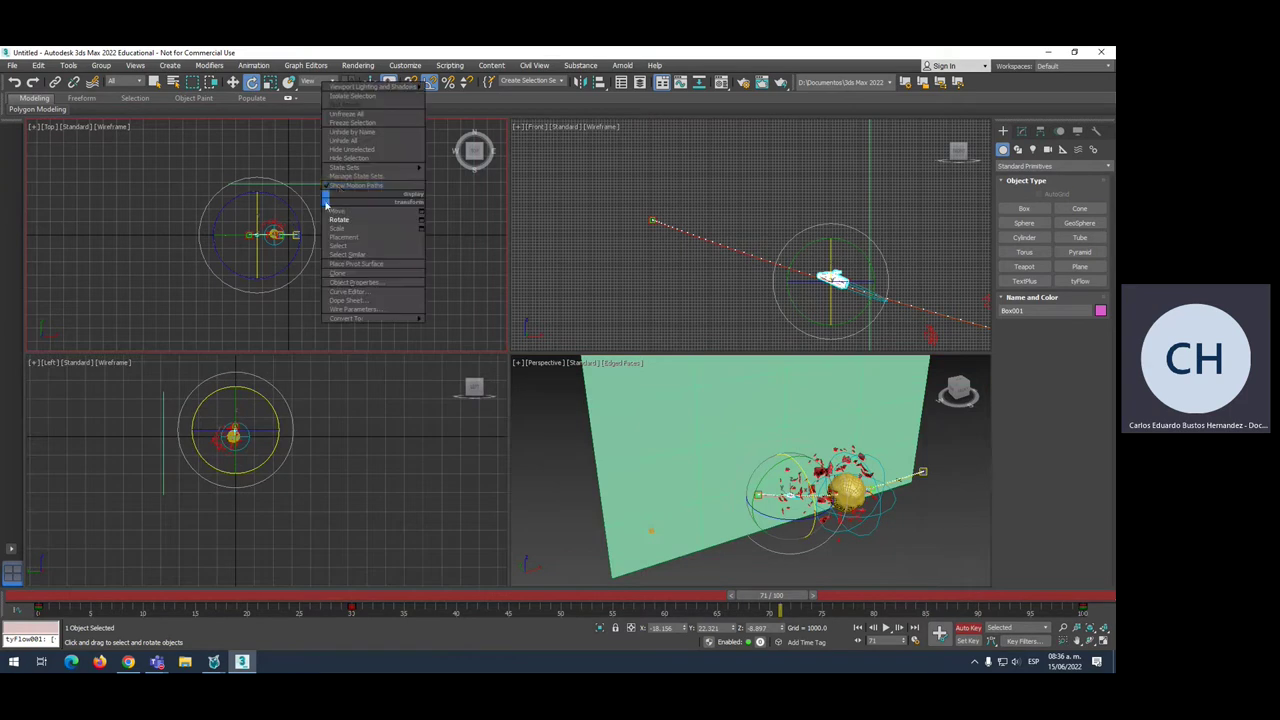
left_click(340, 211)
left_click(966, 627)
Greatly enlarge the backdrop plane Plane001 and lower it along Z
left_click(780, 450)
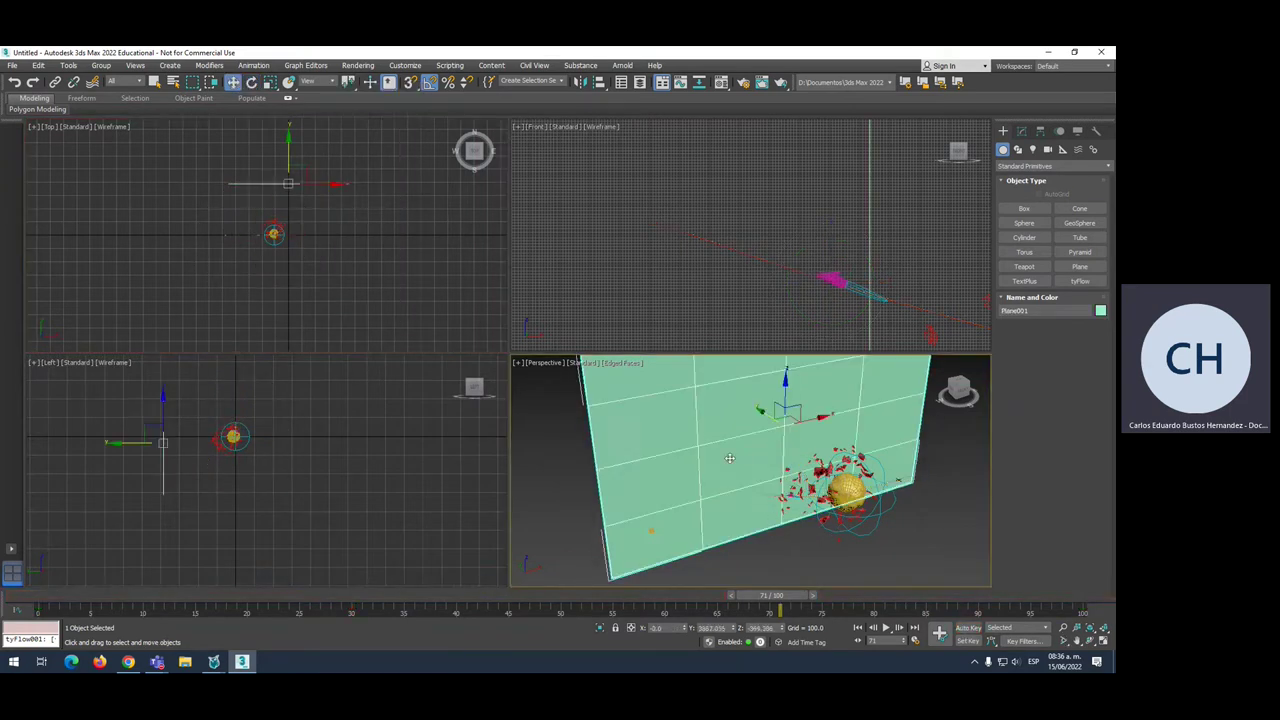
right_click(828, 460)
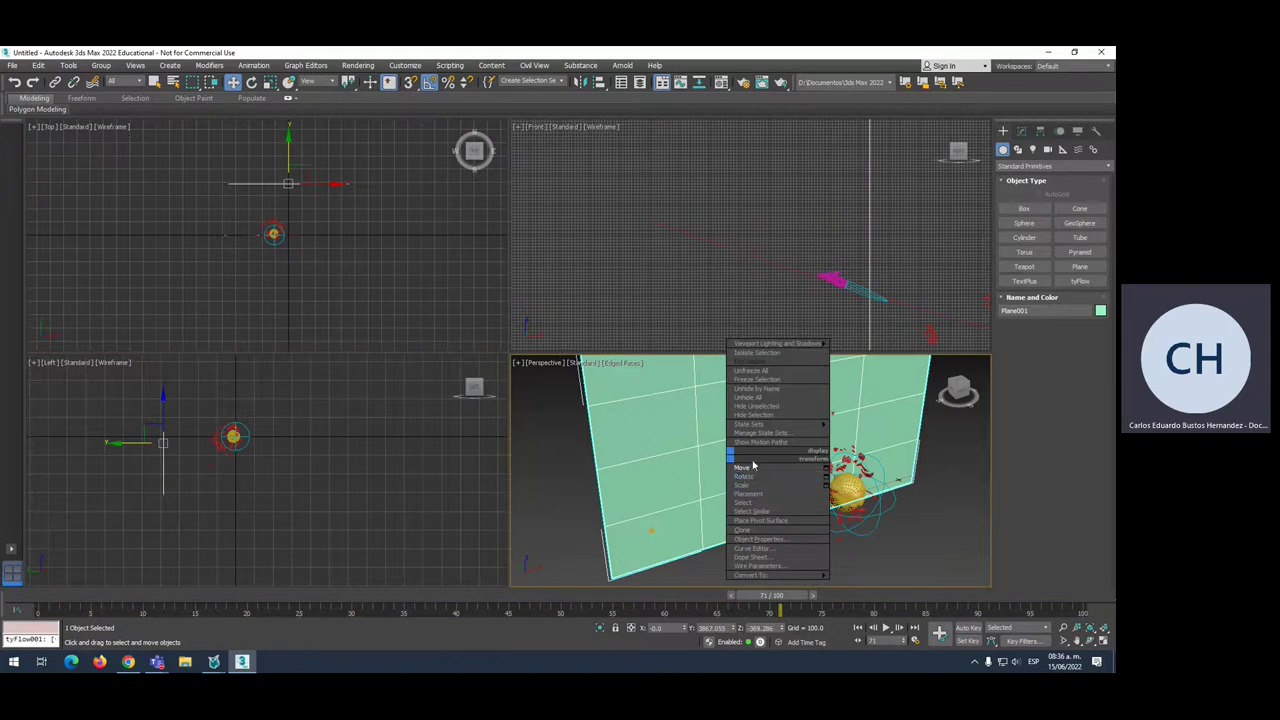
left_click(745, 485)
left_click_drag(768, 433, 790, 400)
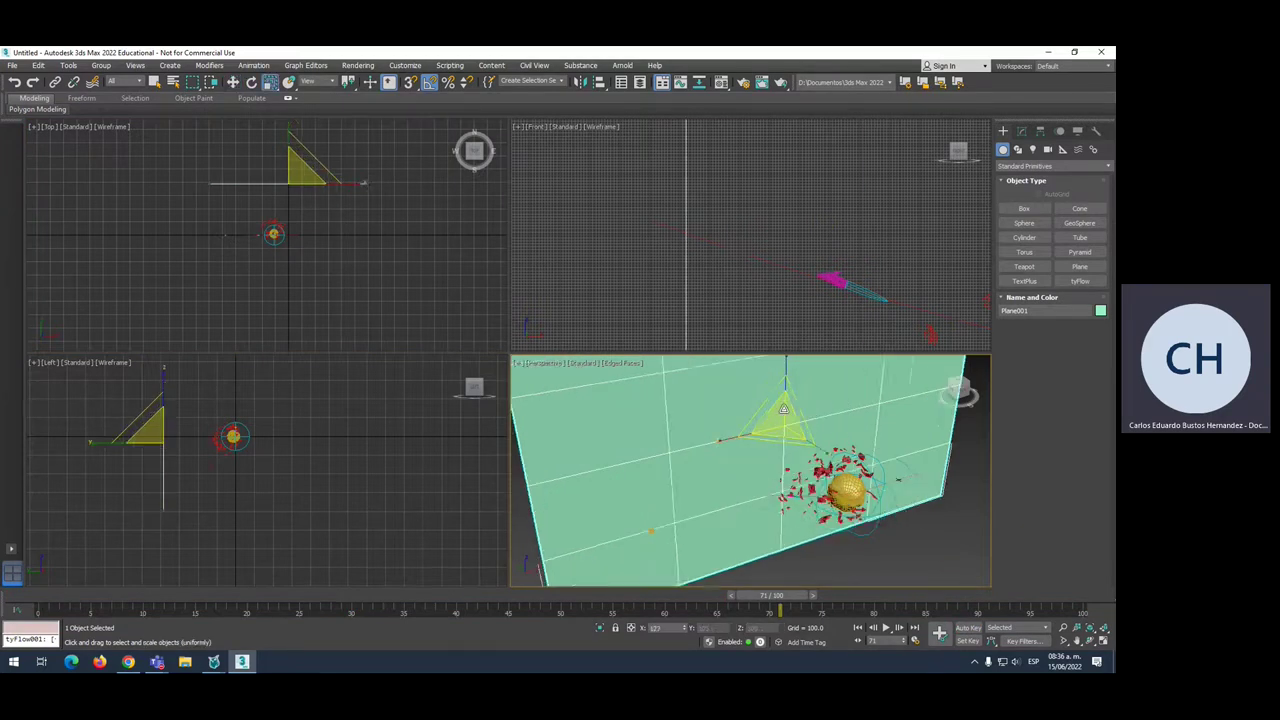
right_click(790, 400)
left_click(815, 408)
right_click(786, 380)
left_click(815, 408)
mouse_move(785, 398)
left_mouse_down()
mouse_move(811, 449)
mouse_move(773, 411)
left_mouse_up()
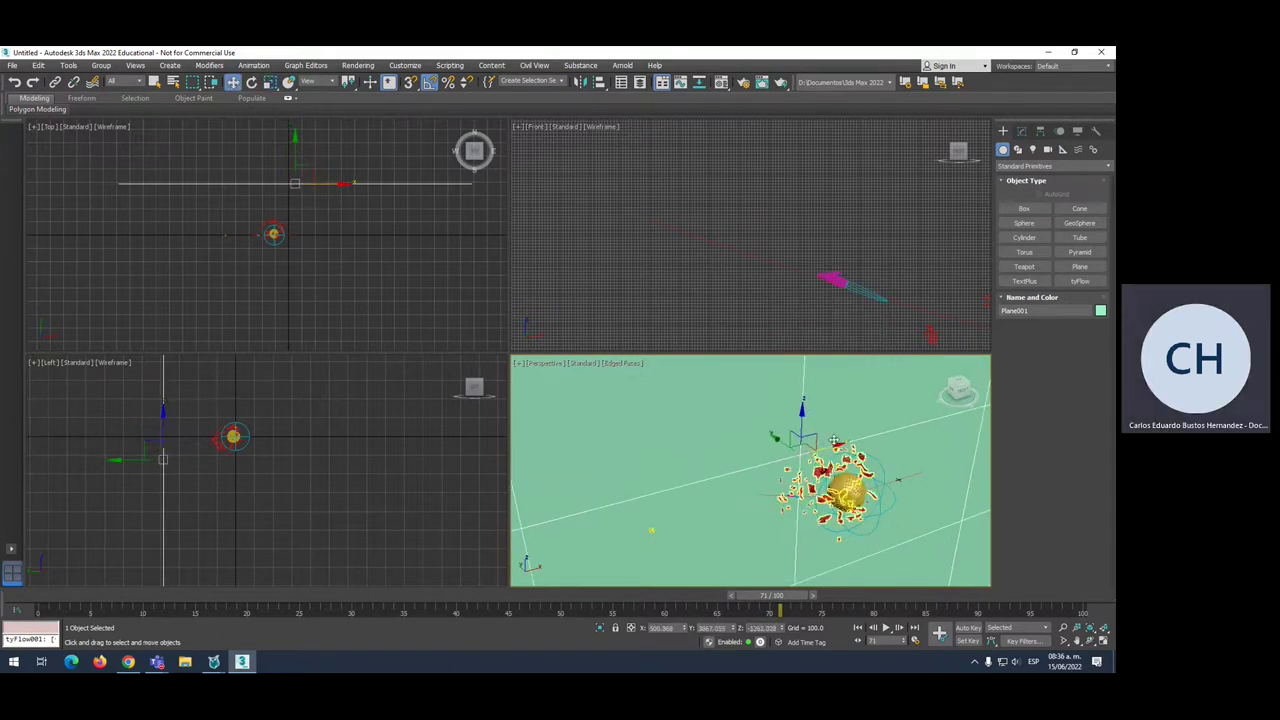
Add a Bend modifier to Plane001 with the Bend Axis set to X
left_click(1021, 131)
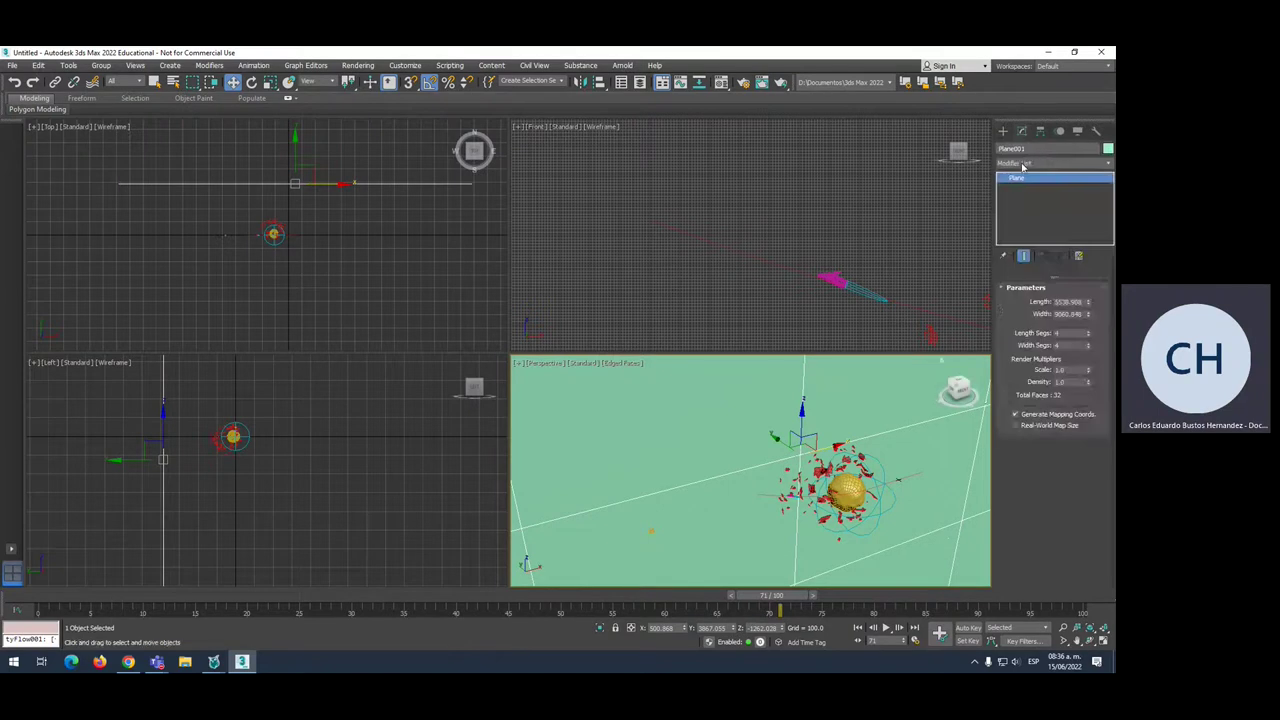
left_click(1022, 165)
key("b")
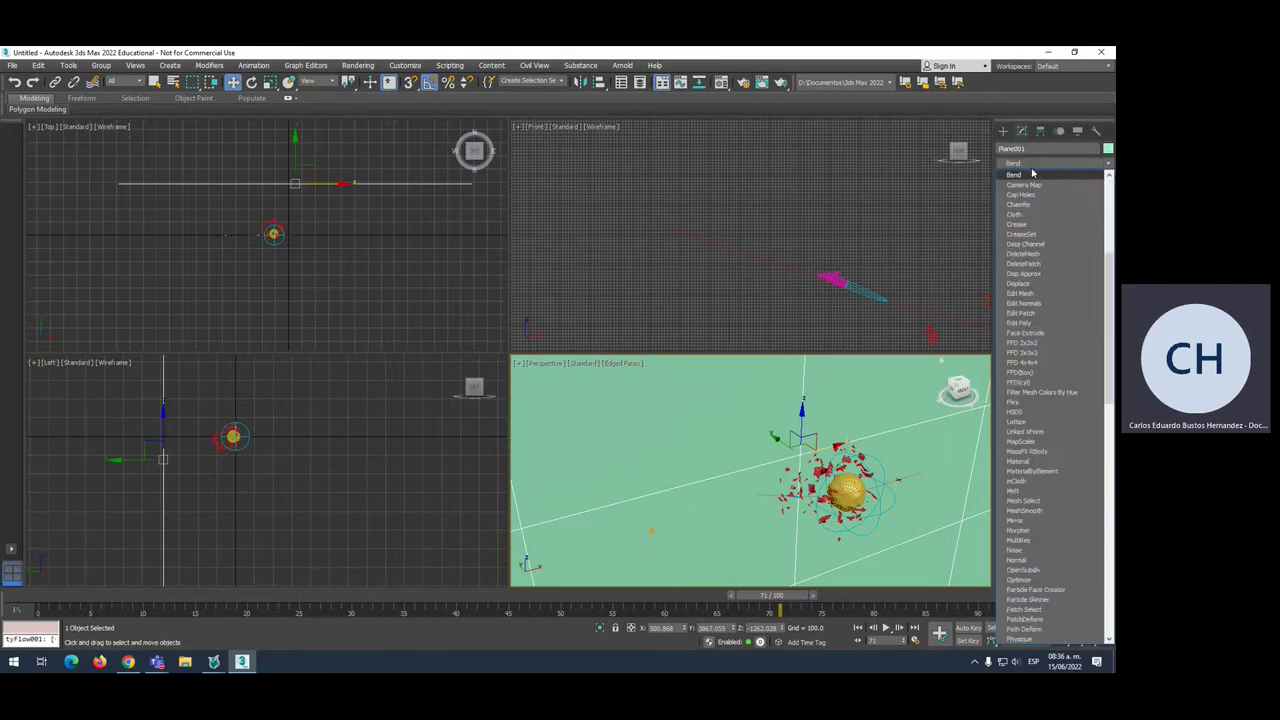
left_click(1032, 174)
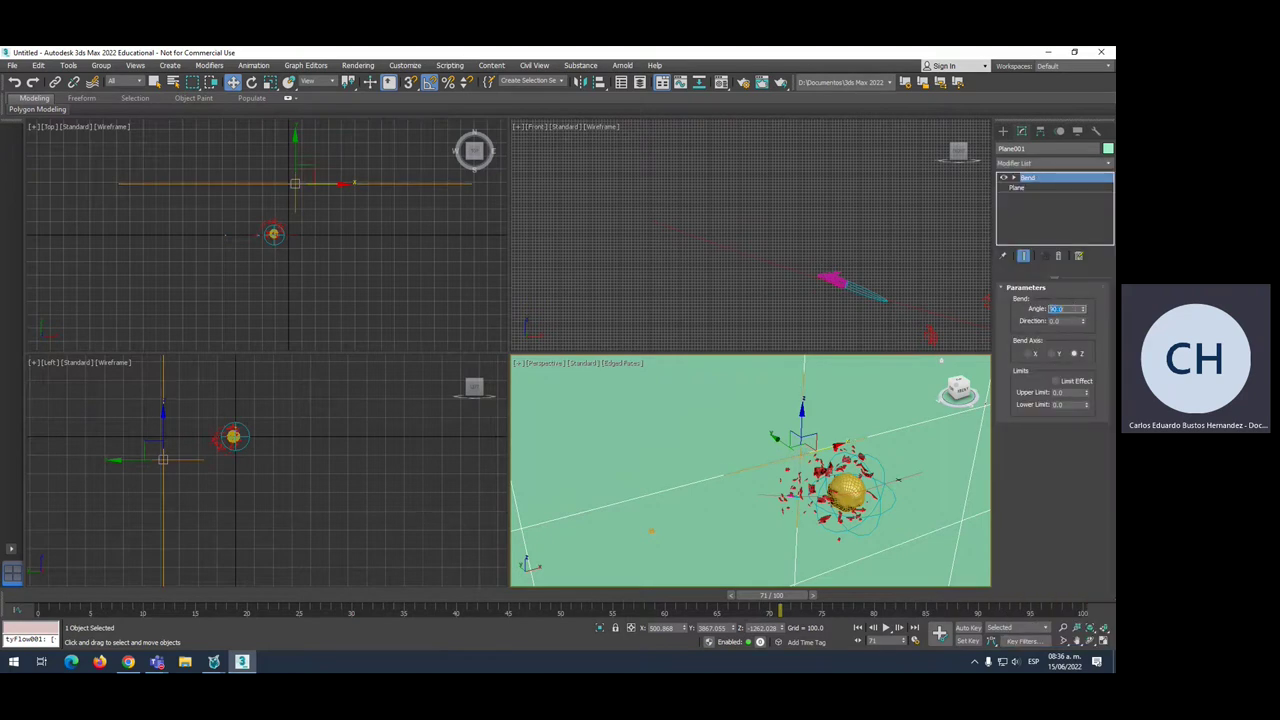
left_click(1059, 354)
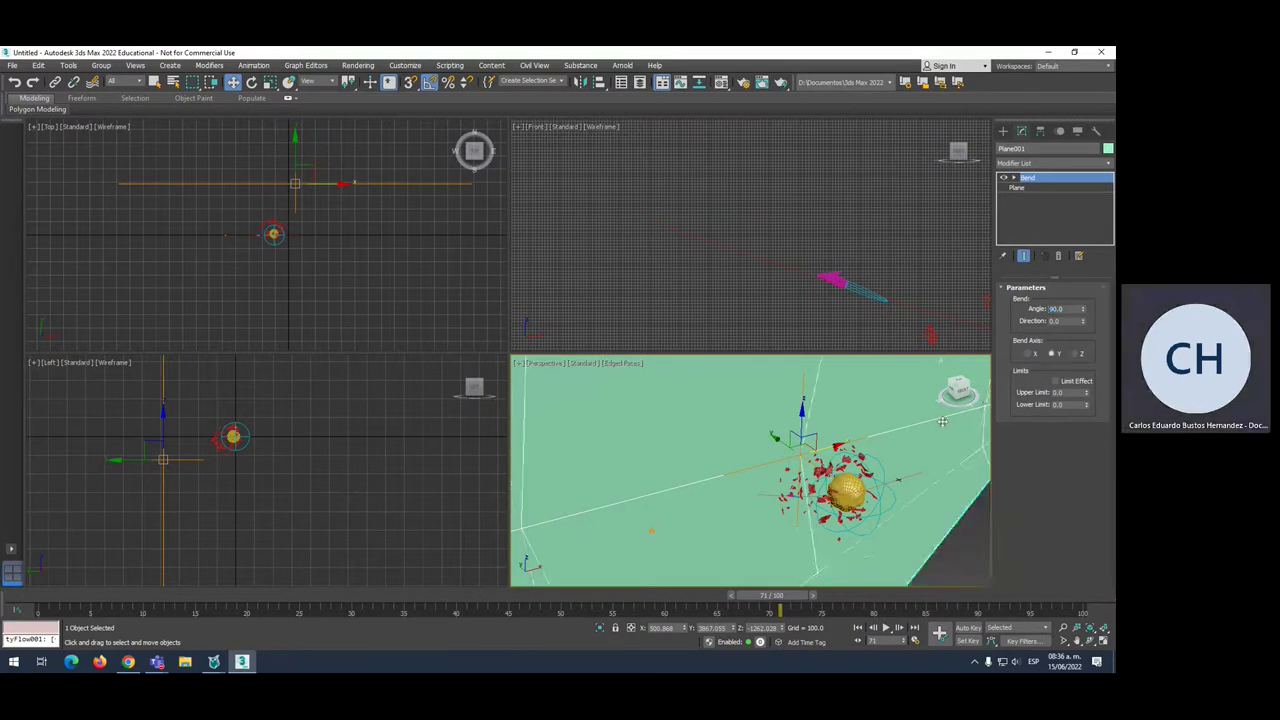
left_click(1030, 356)
scroll(960, 390, "down", 2)
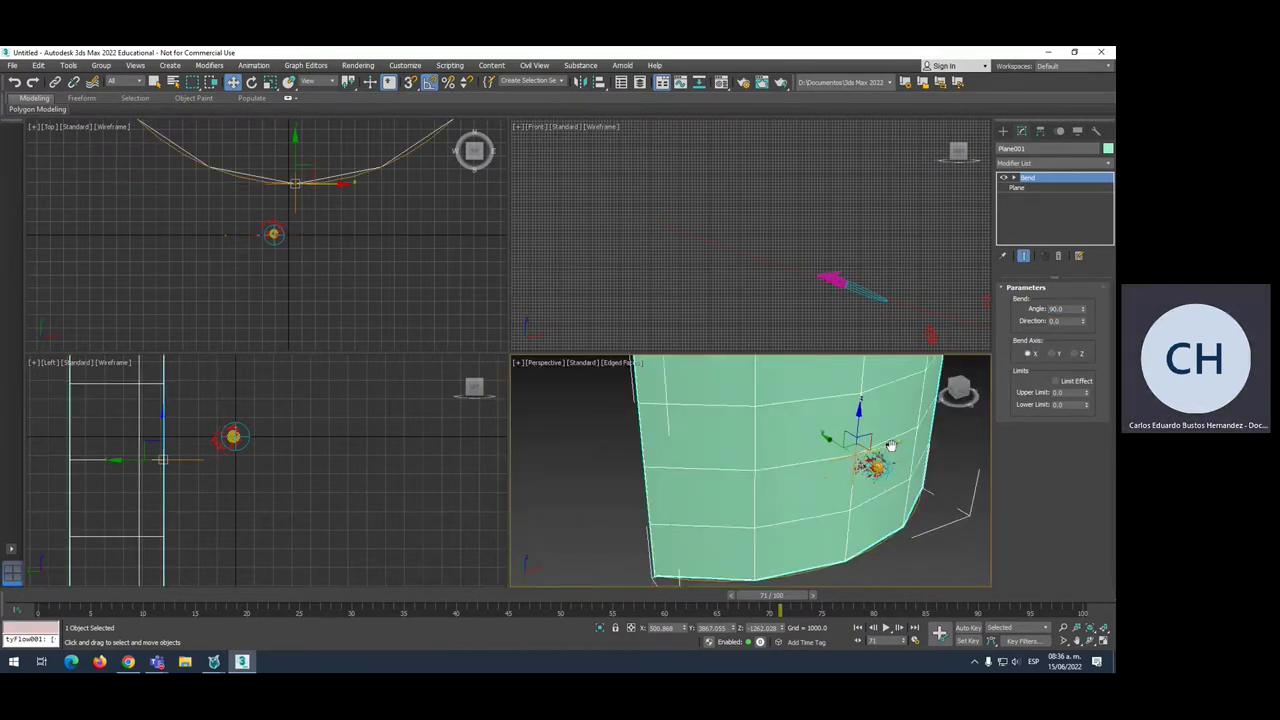
Rotate the bent backdrop about Z so it curves behind the sphere
right_click(737, 479)
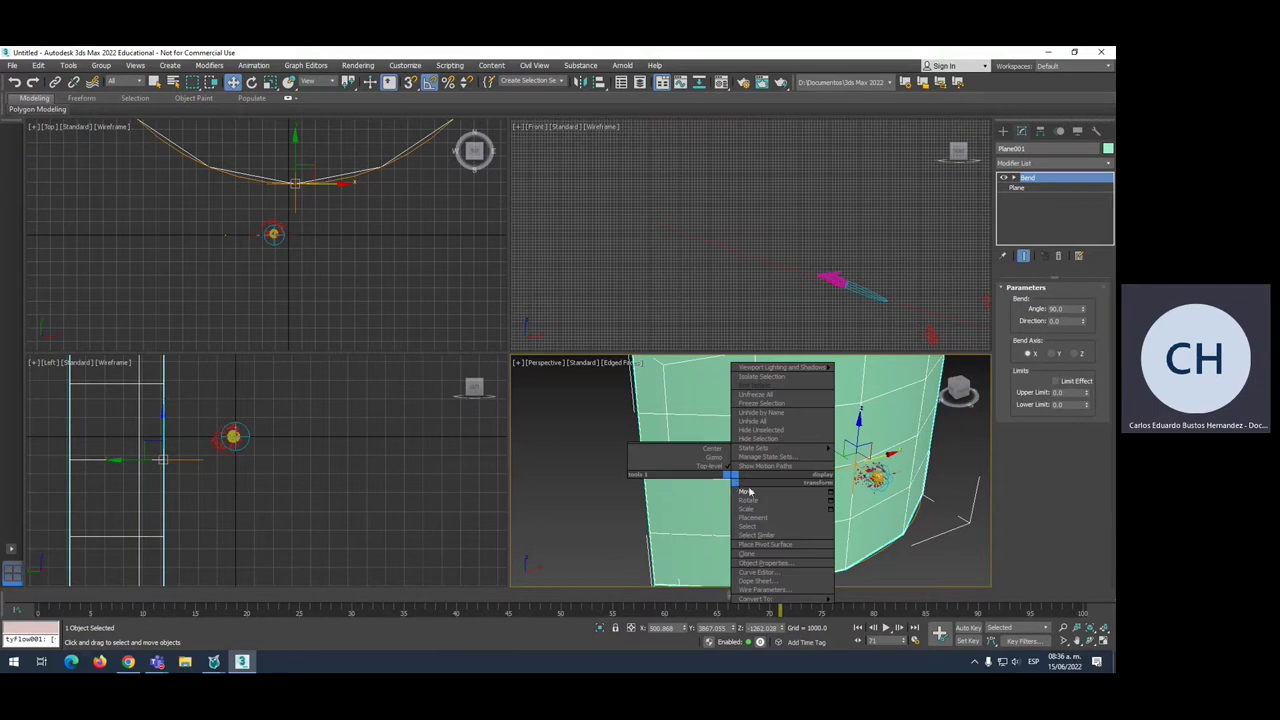
left_click(757, 501)
left_click_drag(880, 478, 920, 477)
mouse_move(920, 477)
middle_mouse_down()
mouse_move(878, 451)
mouse_move(885, 435)
middle_mouse_up()
Replace the fondo material's Gabor Diffuse map with an OSL Noise map, discarding the old map
left_click(720, 82)
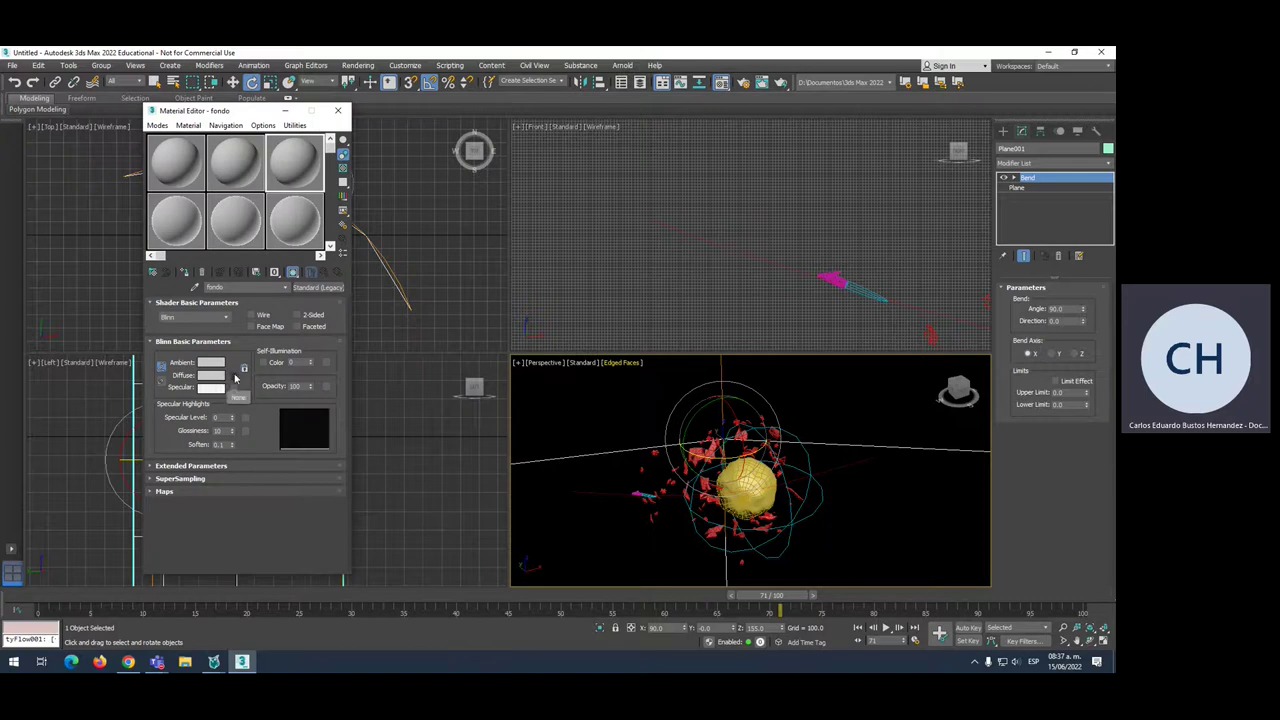
left_click(234, 376)
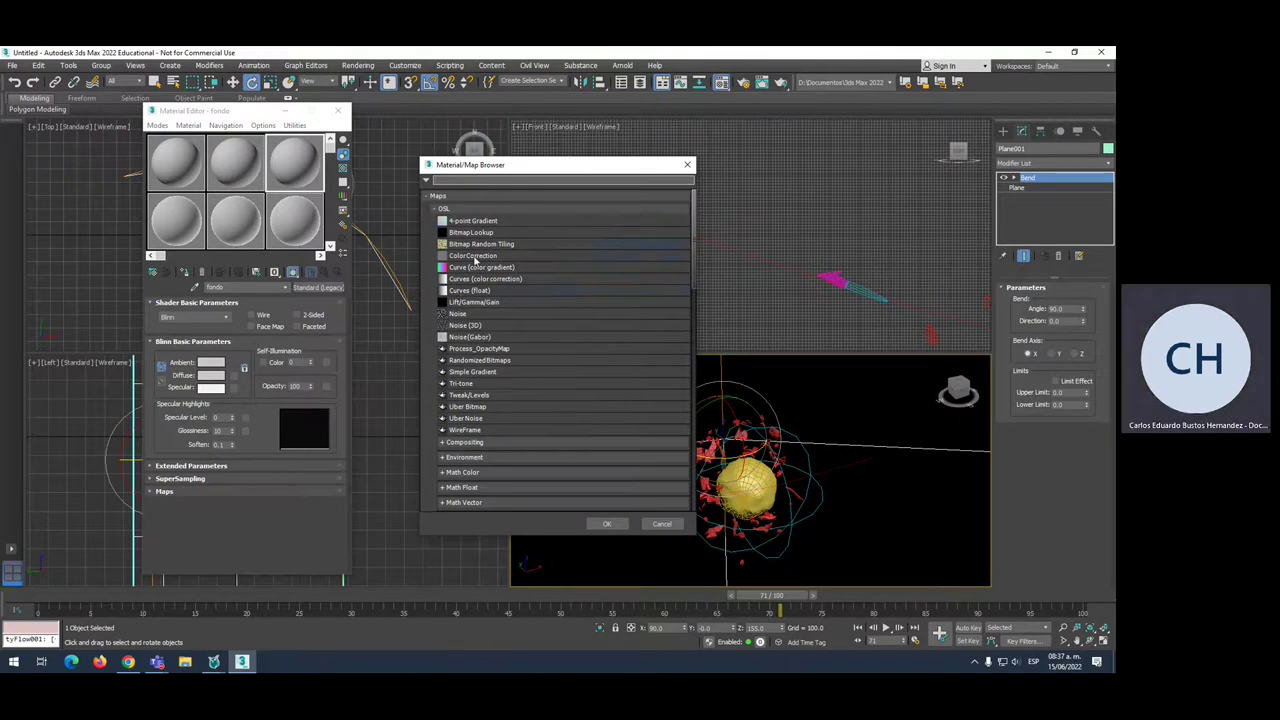
double_click(470, 337)
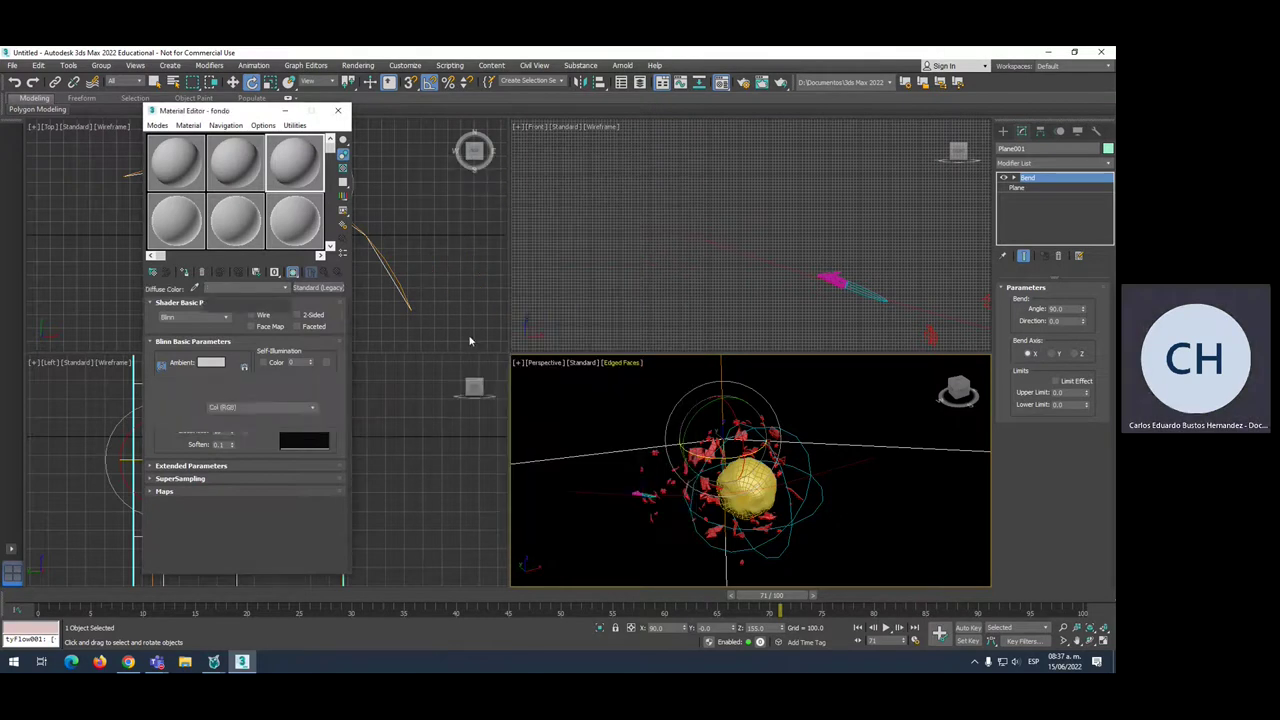
left_click(318, 287)
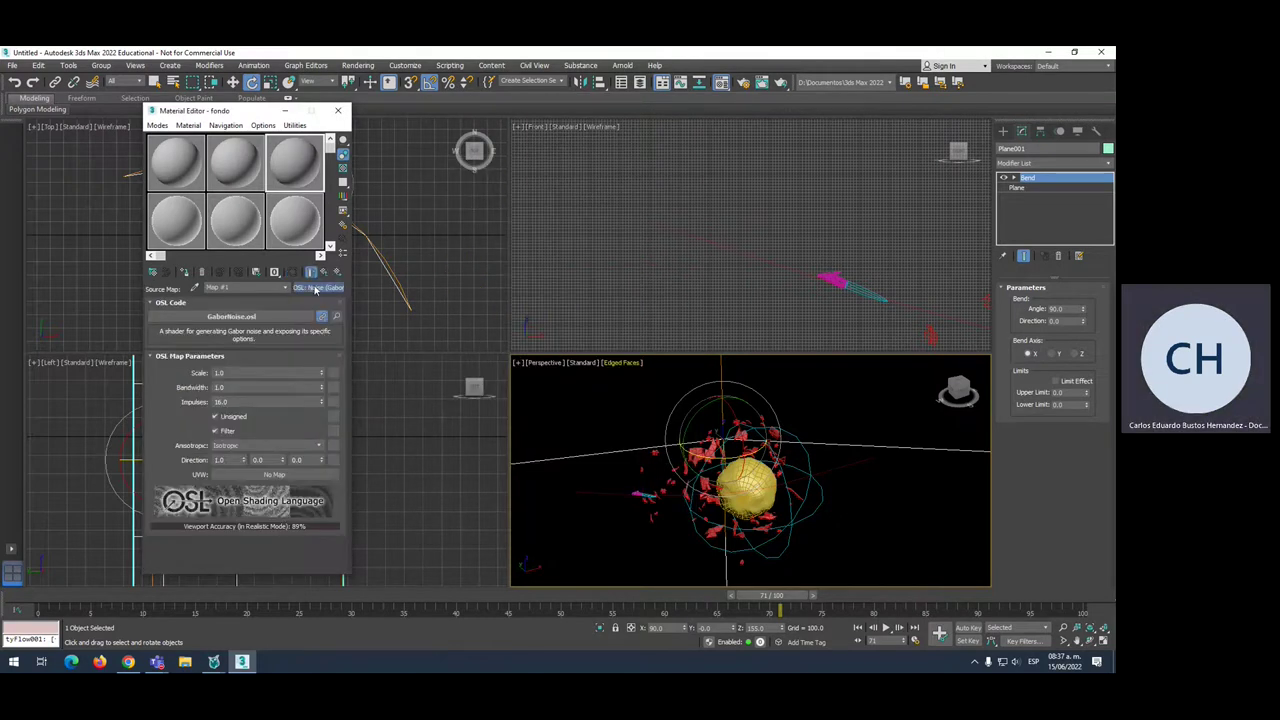
double_click(458, 315)
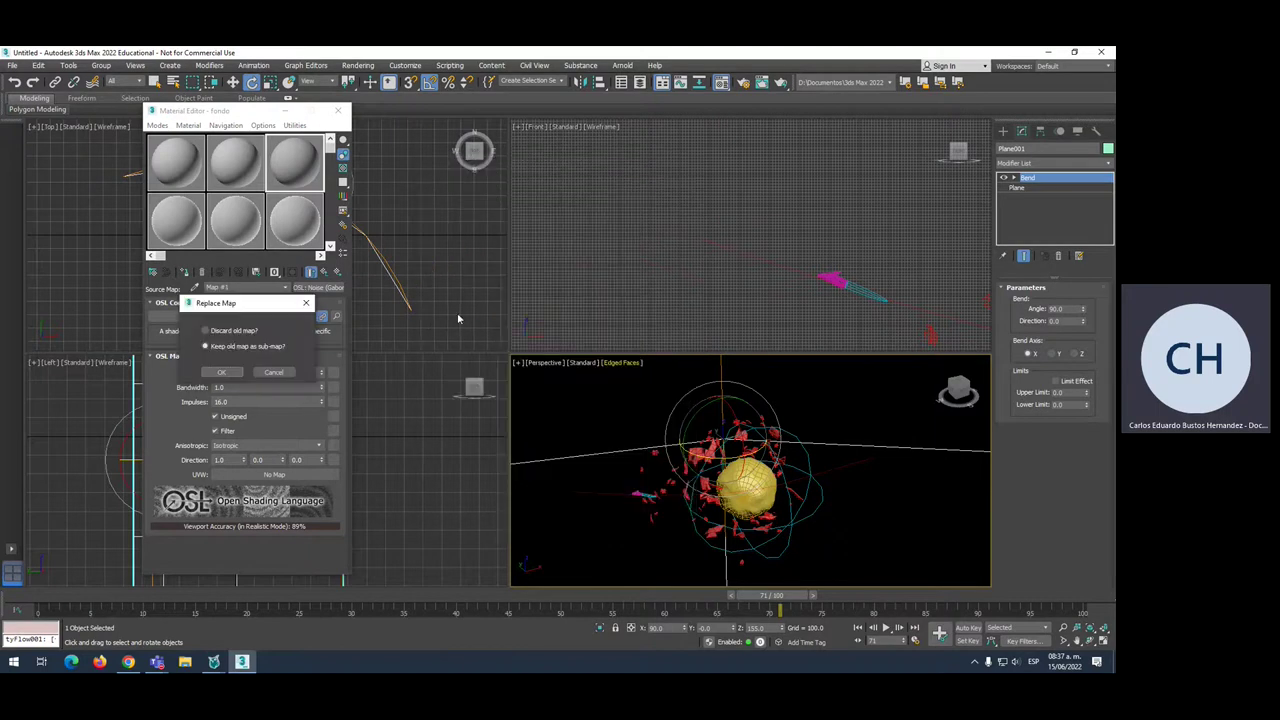
left_click(222, 331)
left_click(222, 372)
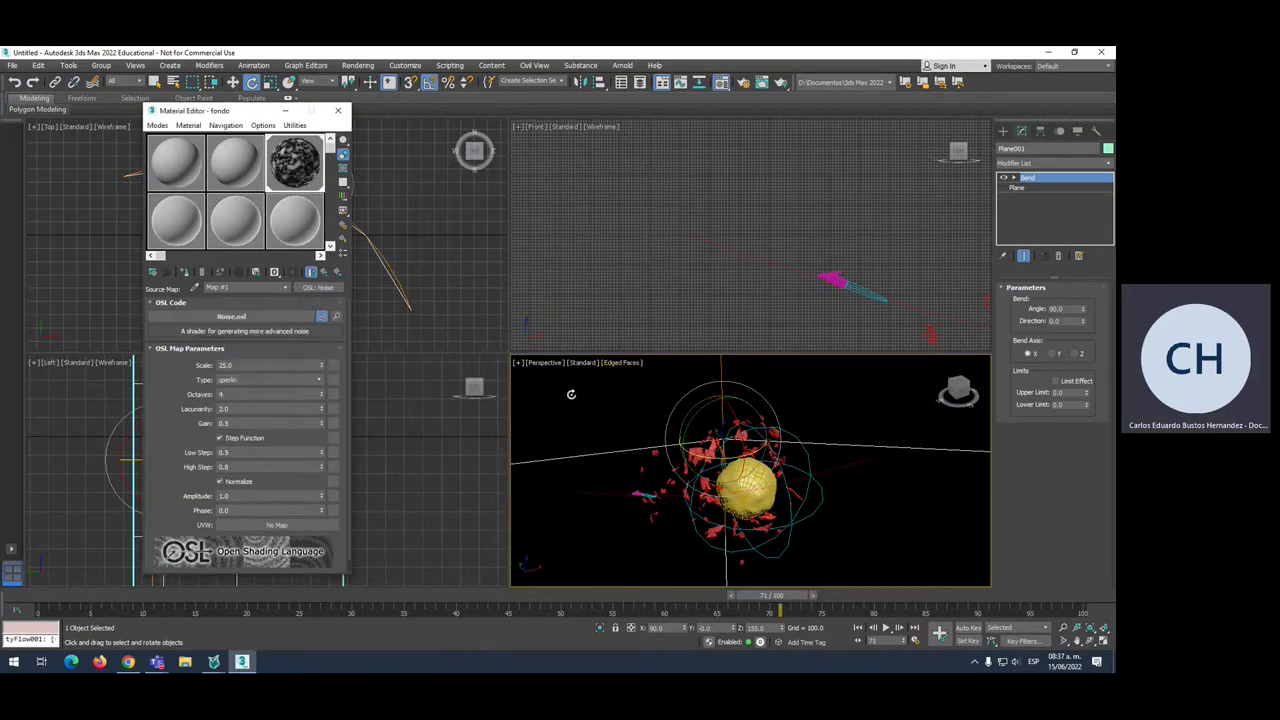
Test-render the scene, then make the fondo material 2-Sided
key("shift+q")
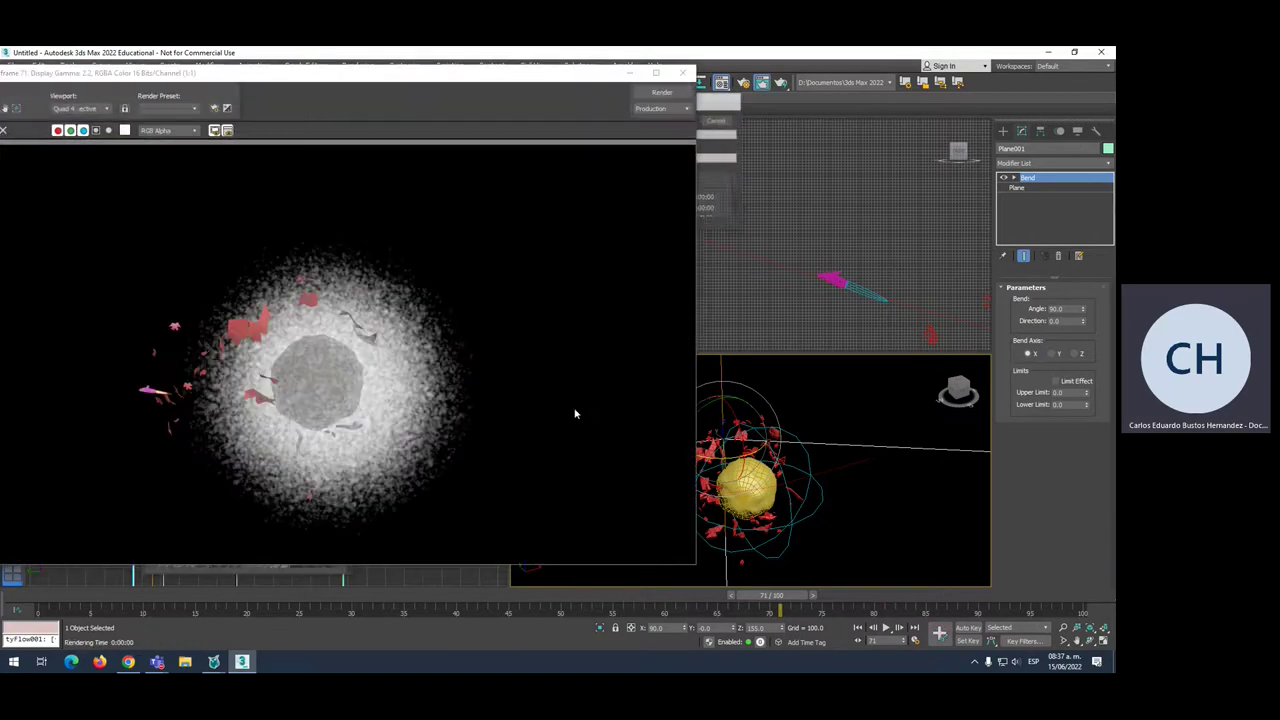
left_click(686, 74)
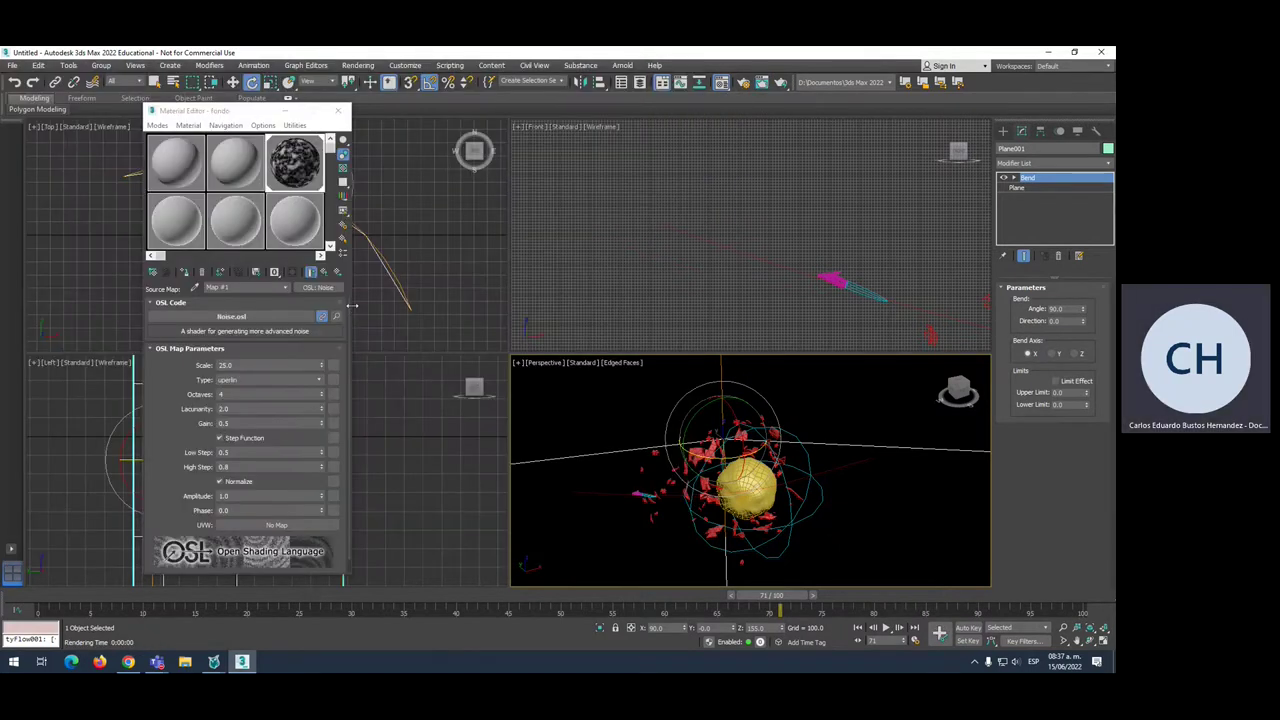
left_click(325, 273)
left_click(325, 273)
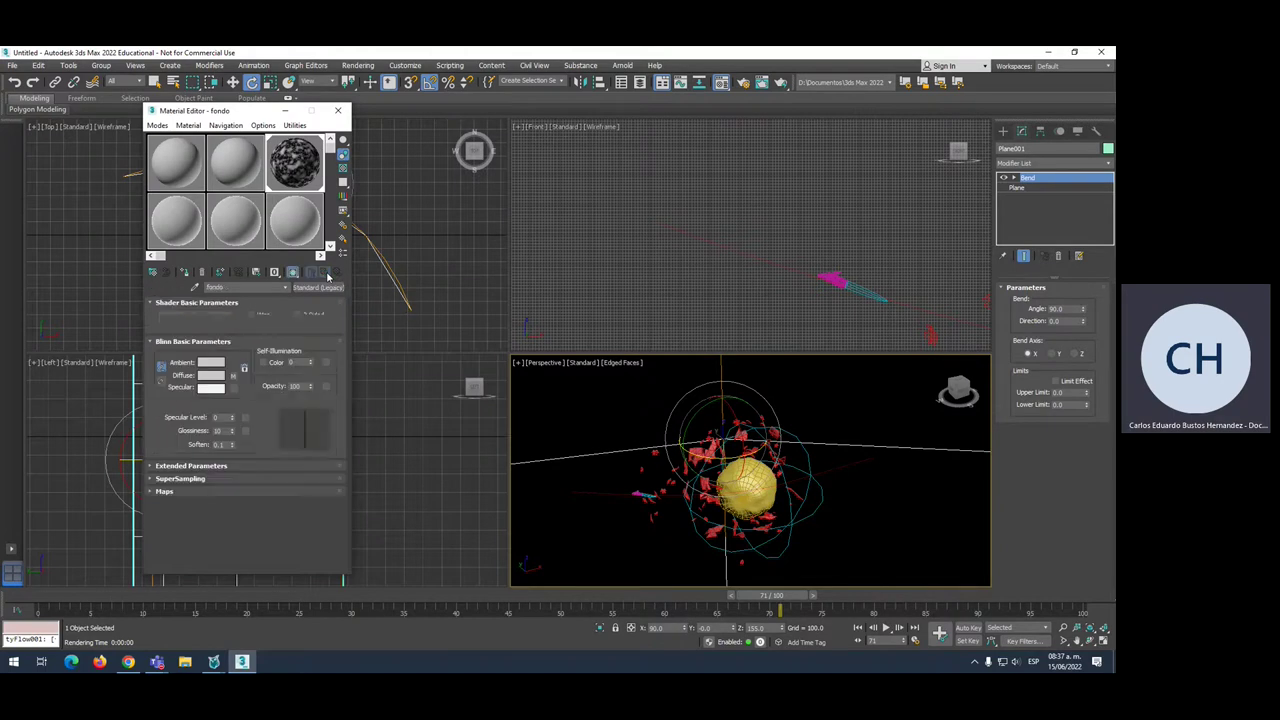
left_click(297, 316)
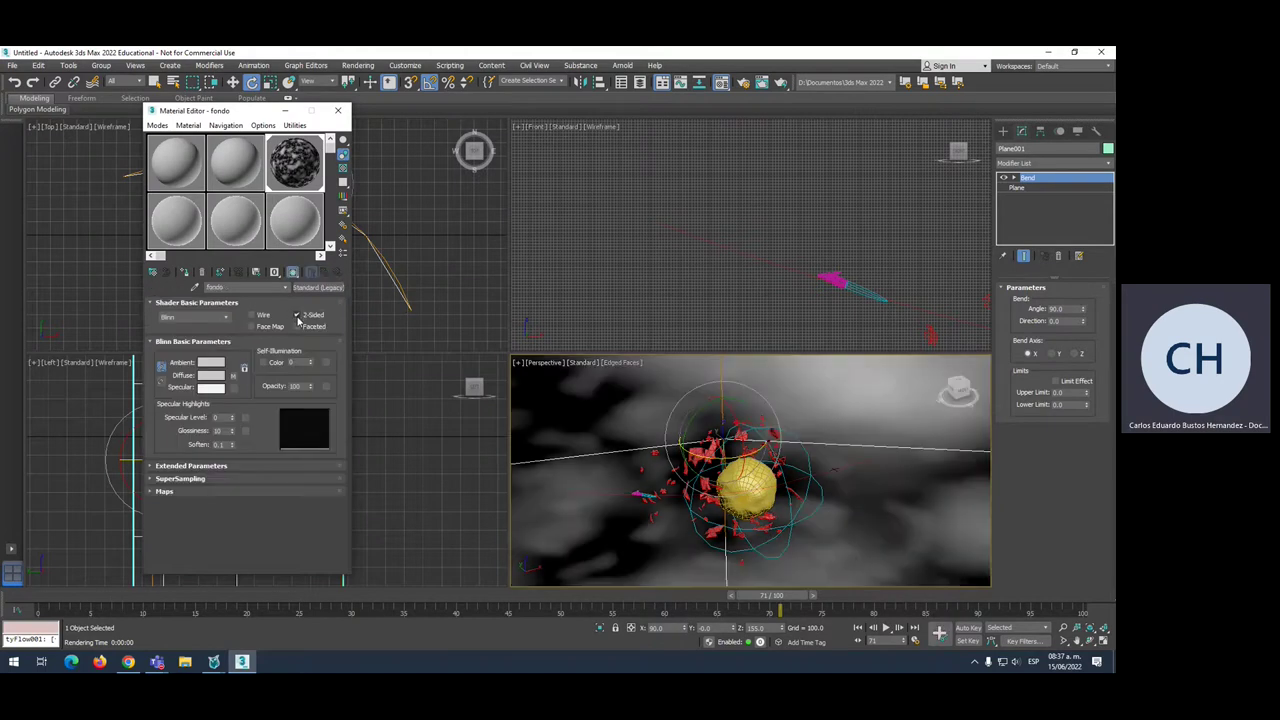
mouse_move(734, 435)
middle_mouse_down("alt")
mouse_move(704, 489)
mouse_move(855, 460)
mouse_move(822, 467)
middle_mouse_up("alt")
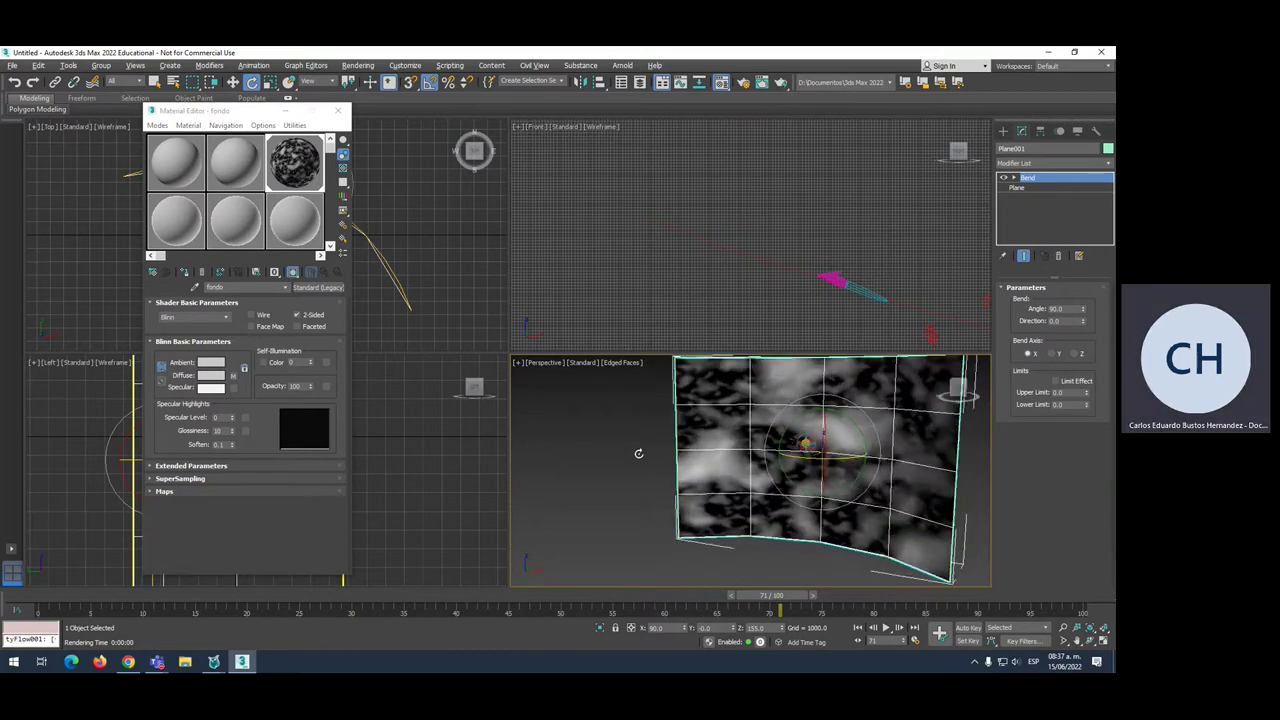
scroll(822, 467, "up", 3)
scroll(818, 467, "up", 3)
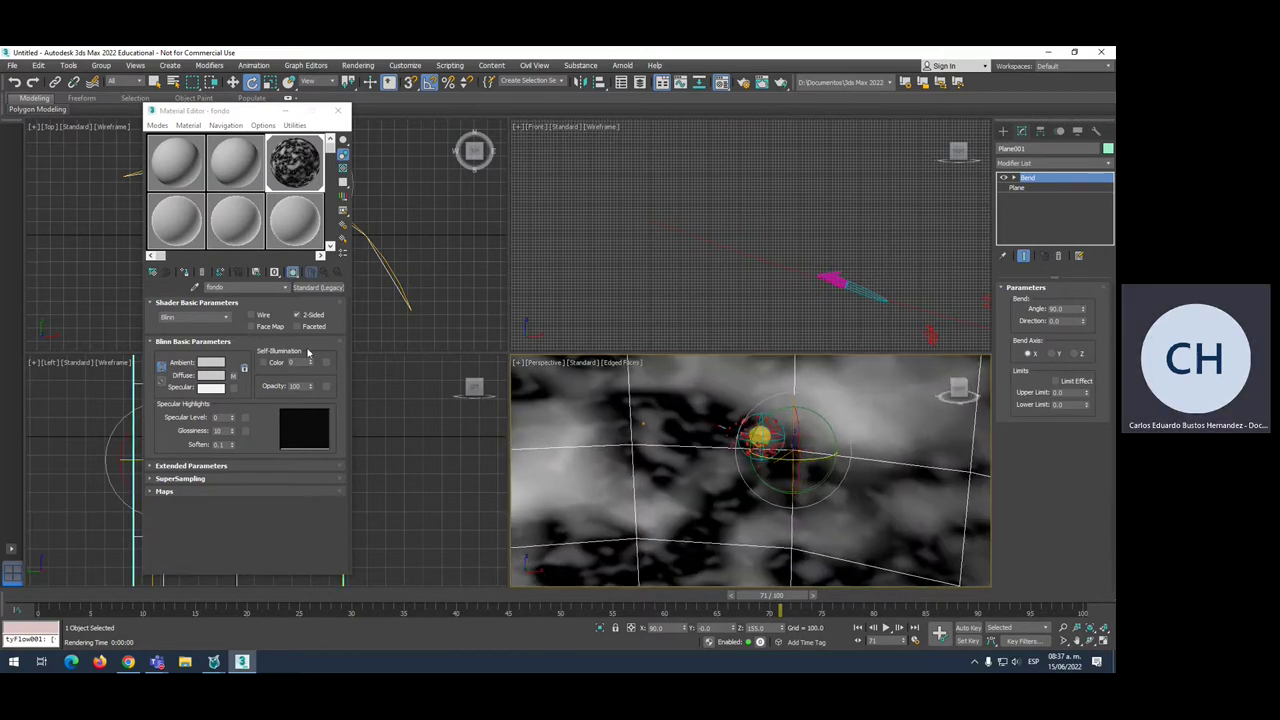
Lower the OSL Noise map's scale to about 10.99
left_click(232, 376)
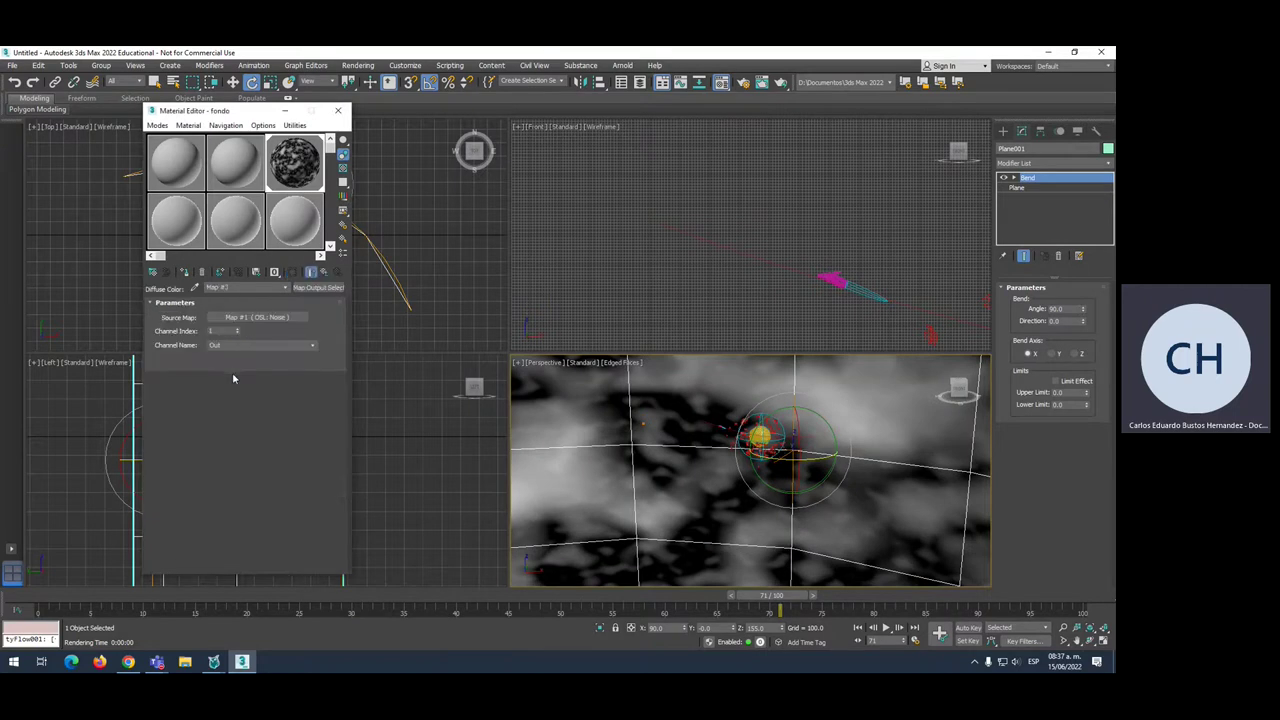
left_click(258, 320)
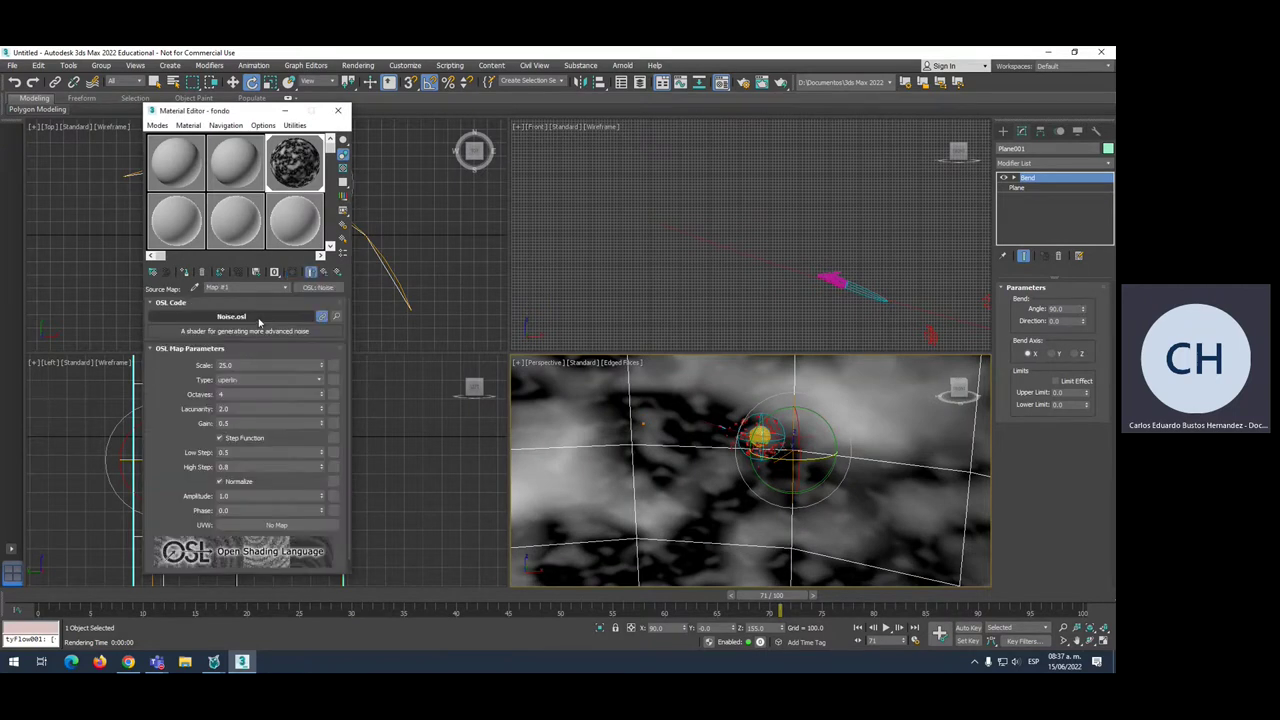
left_click_drag(322, 366, 323, 560)
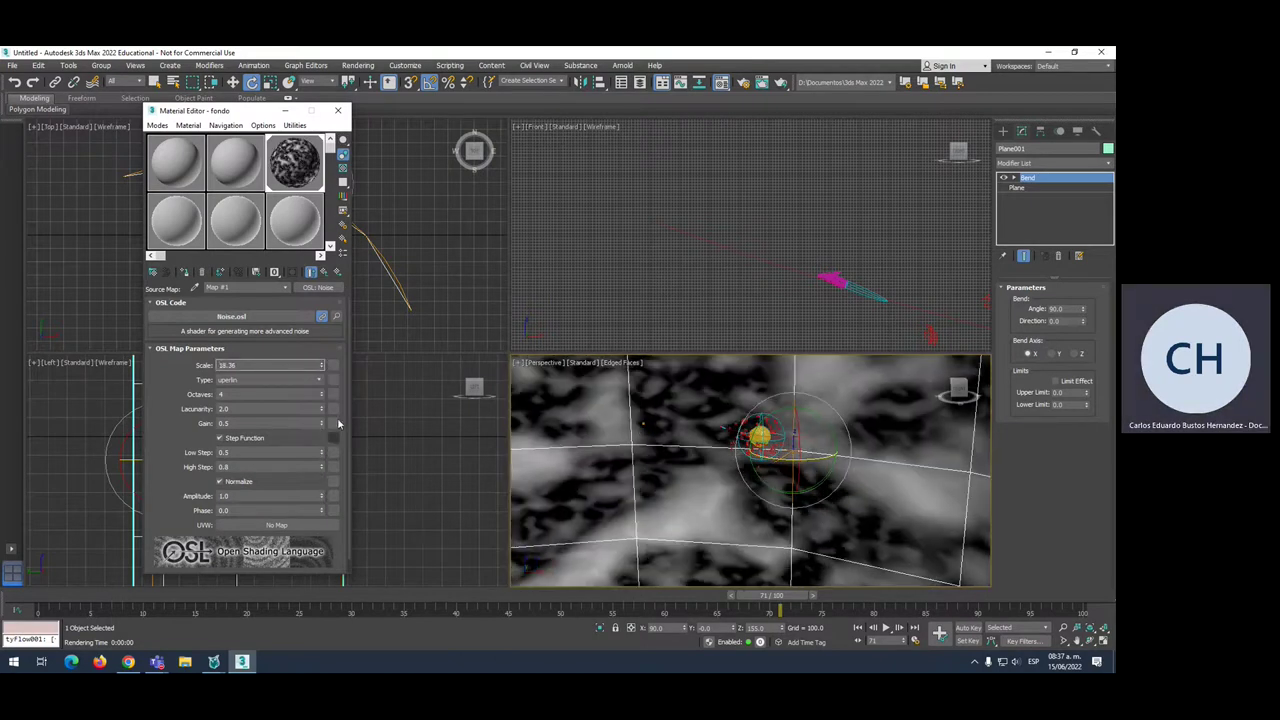
left_click_drag(313, 480, 315, 580)
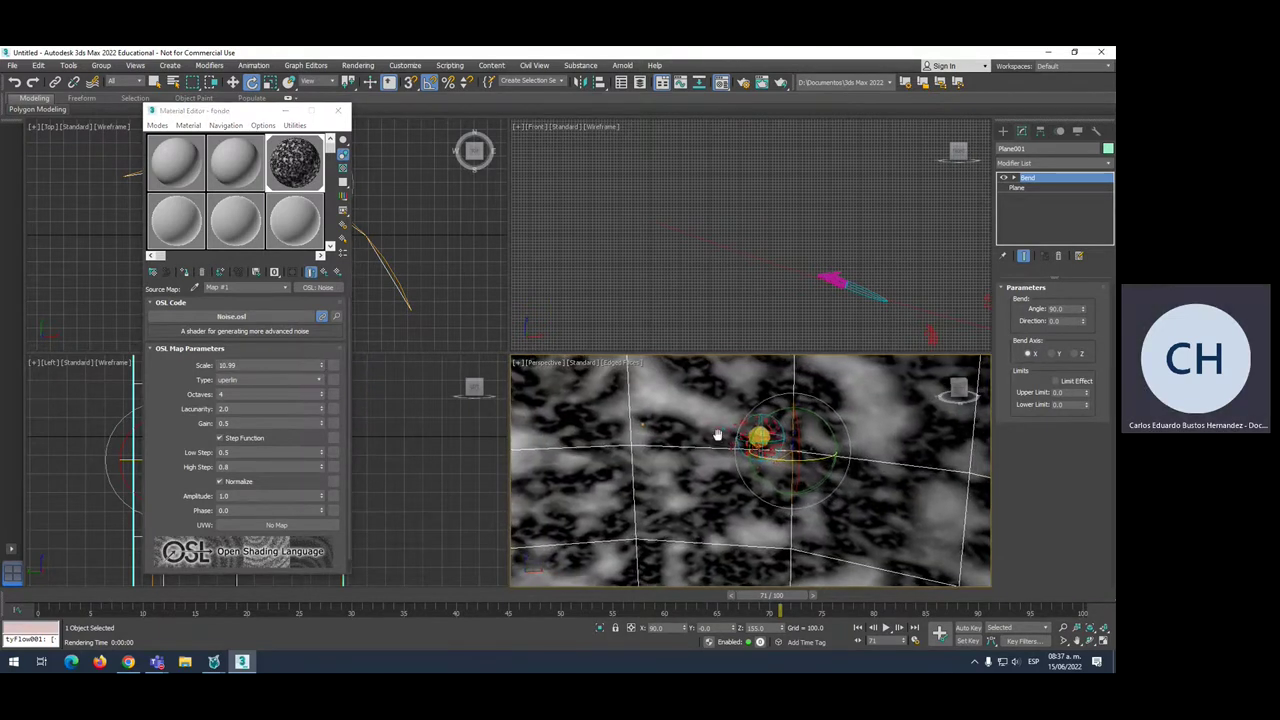
middle_click_drag(720, 434, 720, 444, "alt")
Scrub between frames 35 and 26, orbiting around the fractured sphere
left_click_drag(348, 598, 425, 580)
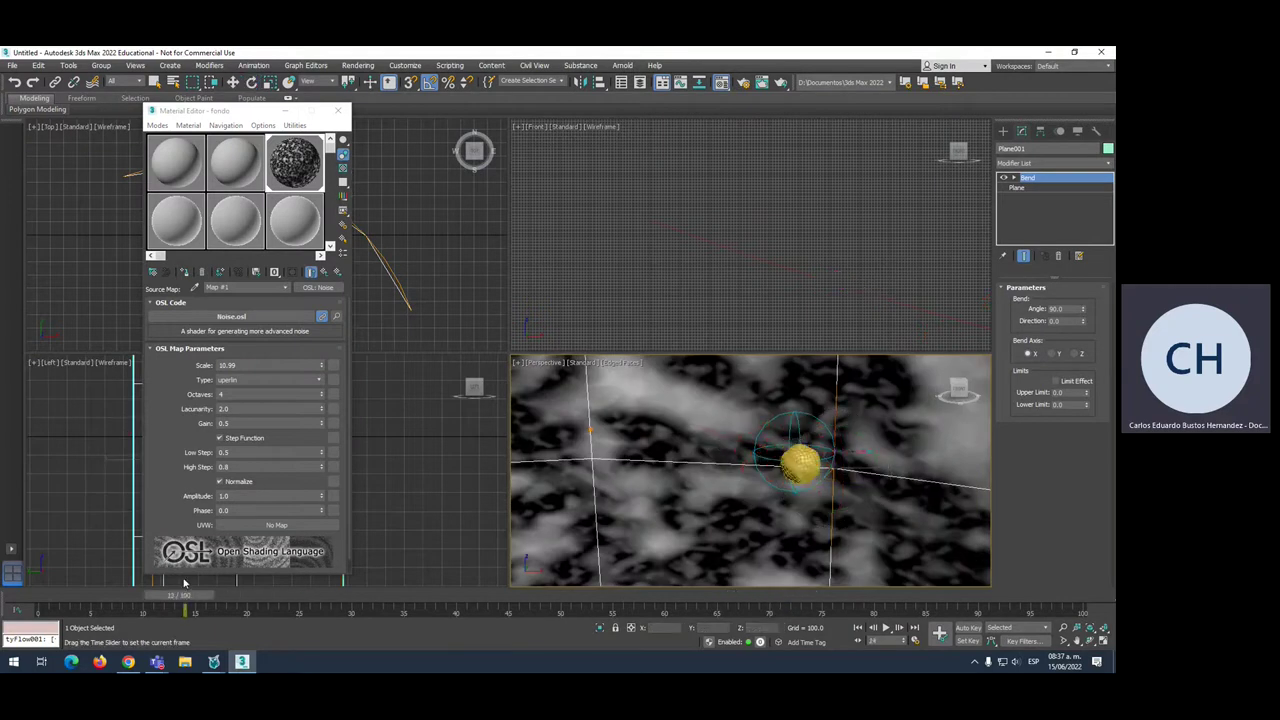
key("e")
scroll(790, 450, "up", 5)
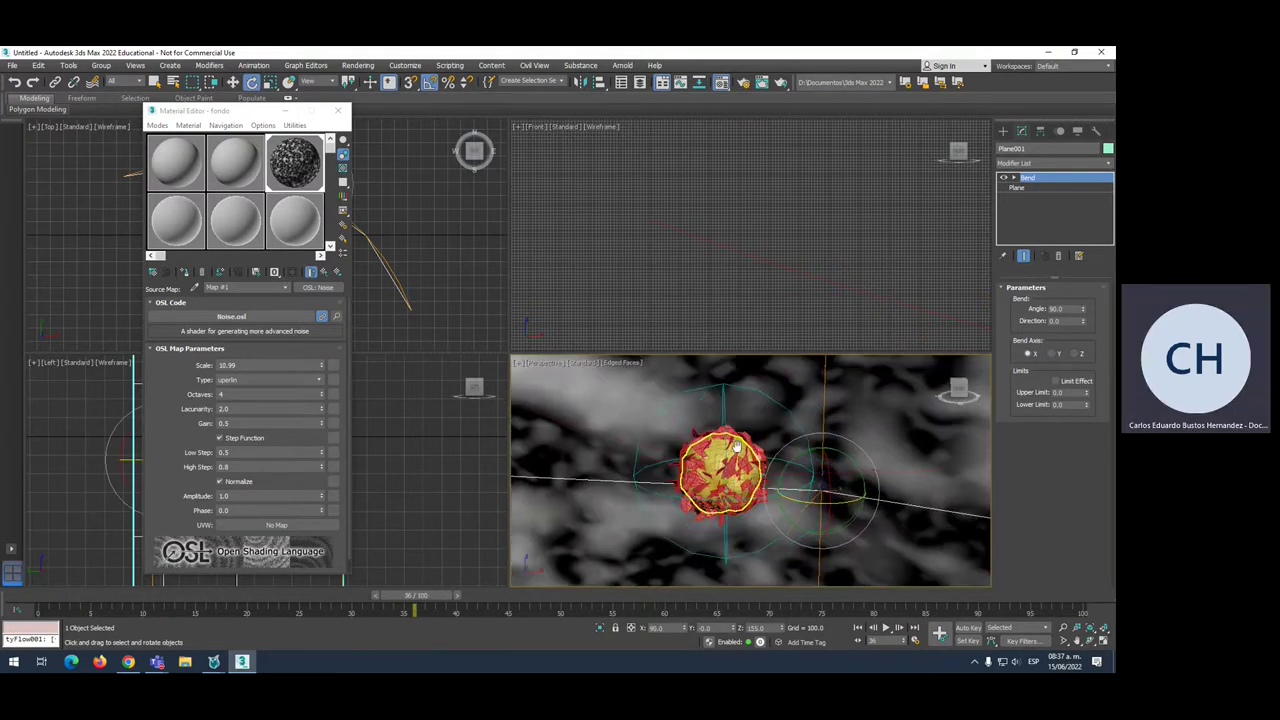
middle_click_drag(798, 443, 770, 450, "alt")
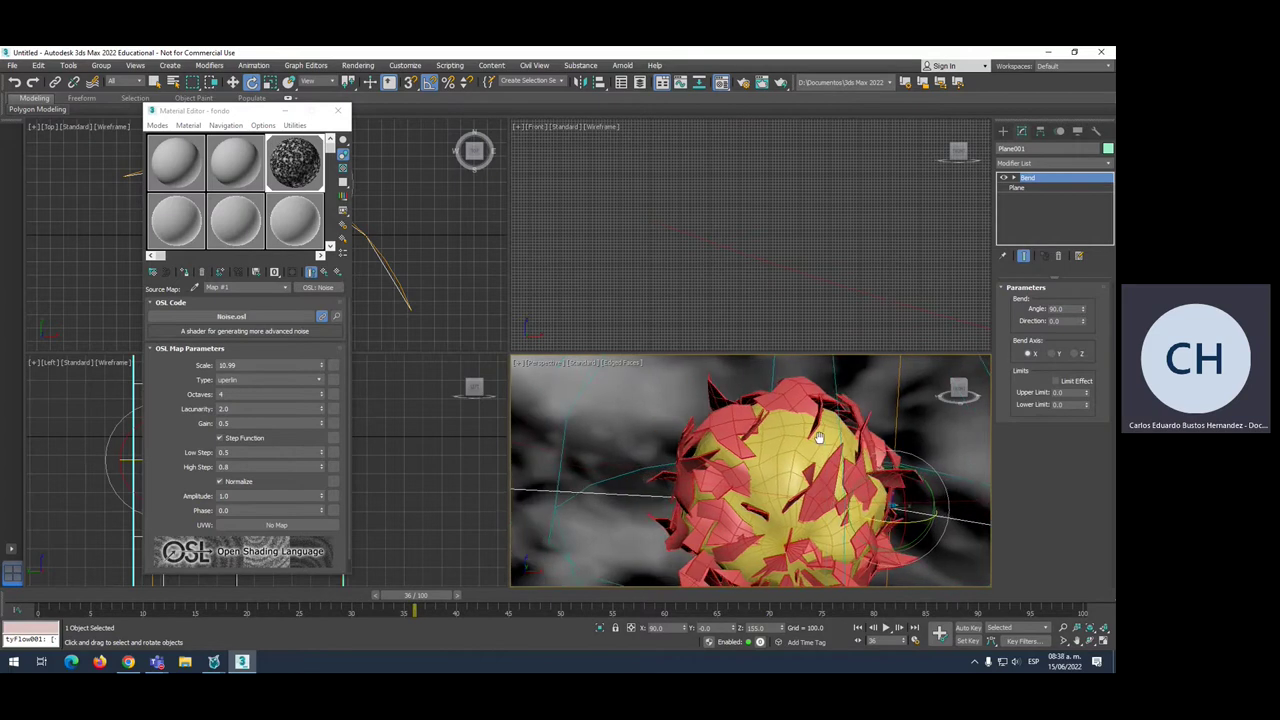
mouse_move(436, 606)
left_mouse_down()
mouse_move(348, 585)
mouse_move(697, 597)
mouse_move(375, 597)
left_mouse_up()
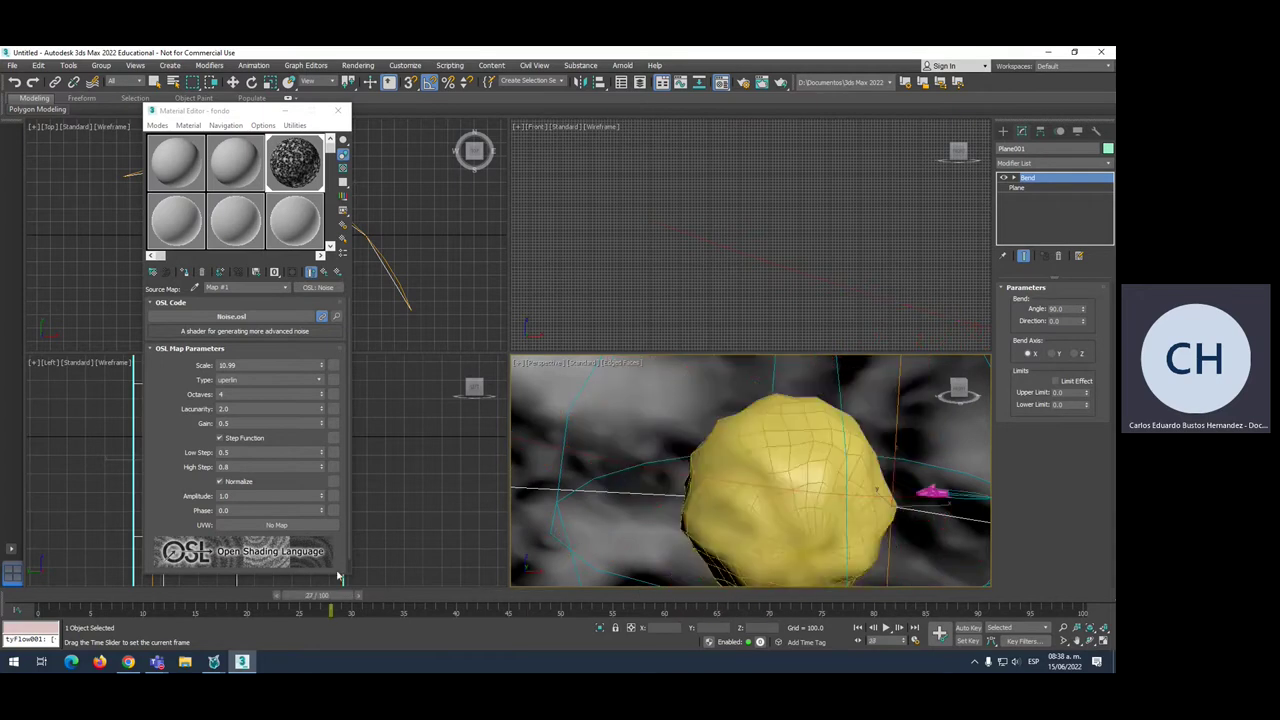
key("e")
middle_click_drag(584, 500, 637, 487)
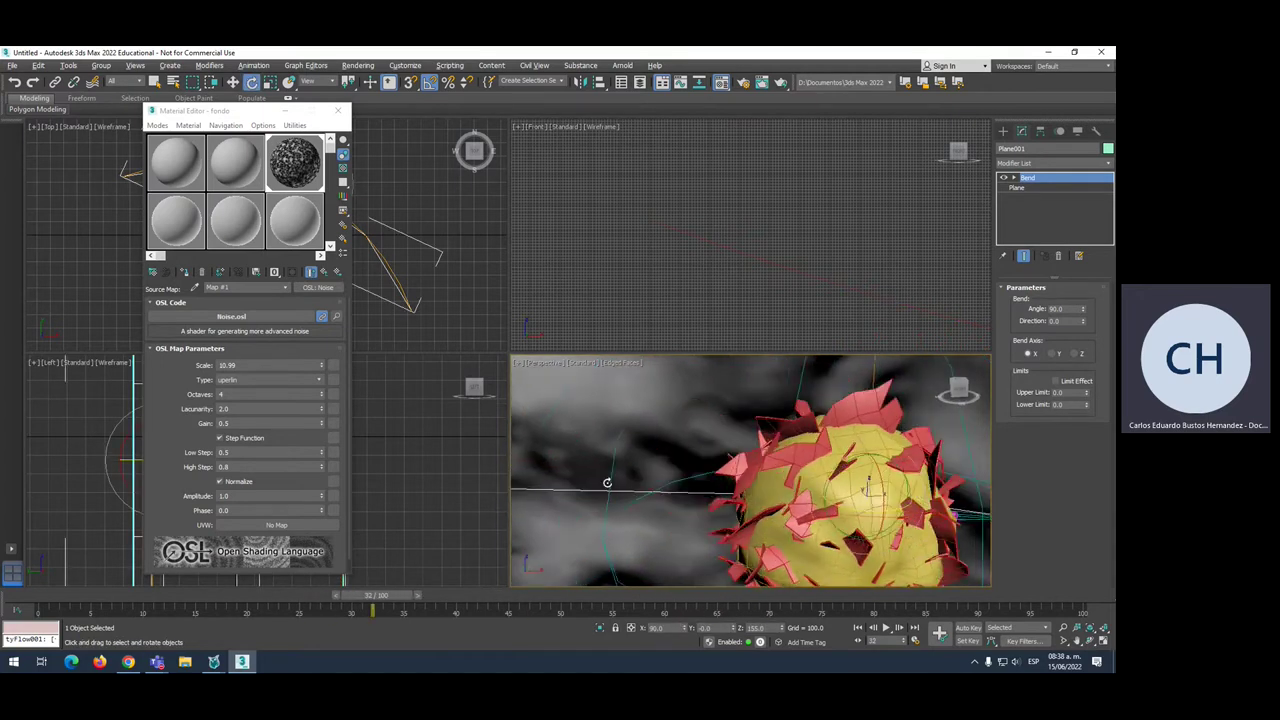
scroll(637, 487, "down", 3)
Drag the time slider across the timeline and zoom in on the sphere and its gizmo
mouse_move(375, 597)
left_mouse_down()
mouse_move(760, 596)
mouse_move(40, 596)
left_mouse_up()
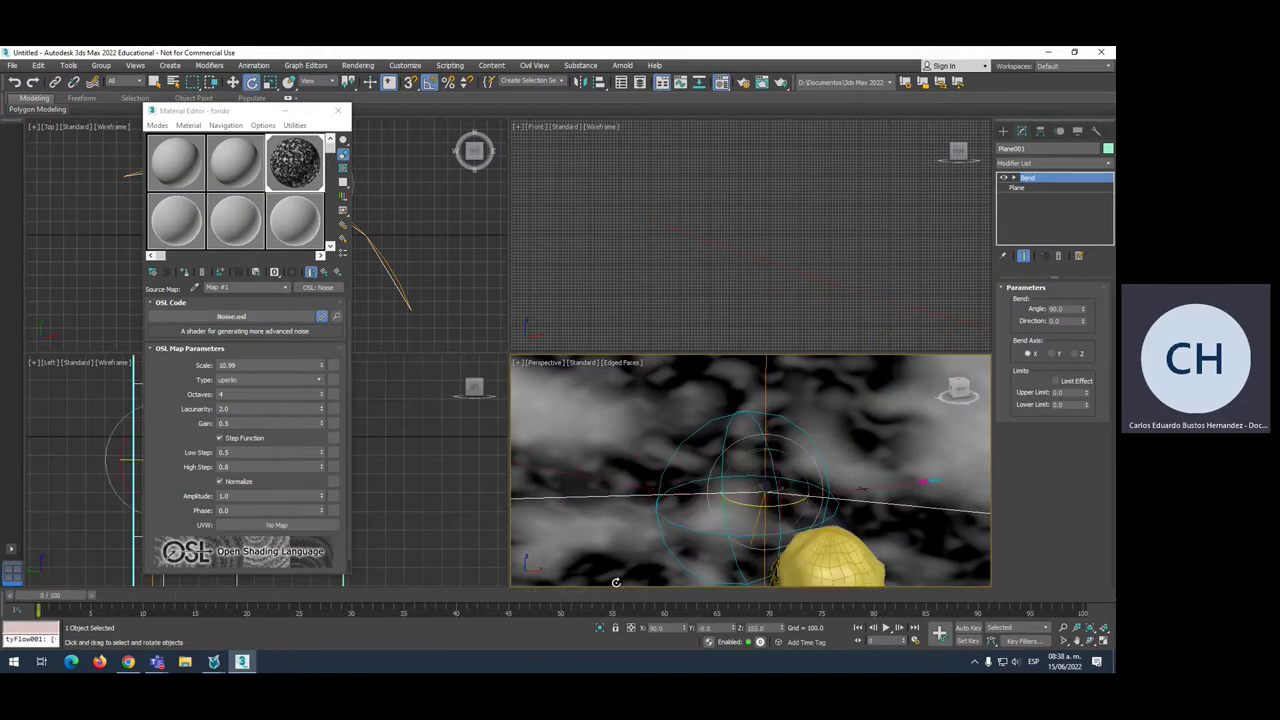
left_click(1064, 628)
left_click_drag(874, 483, 885, 473)
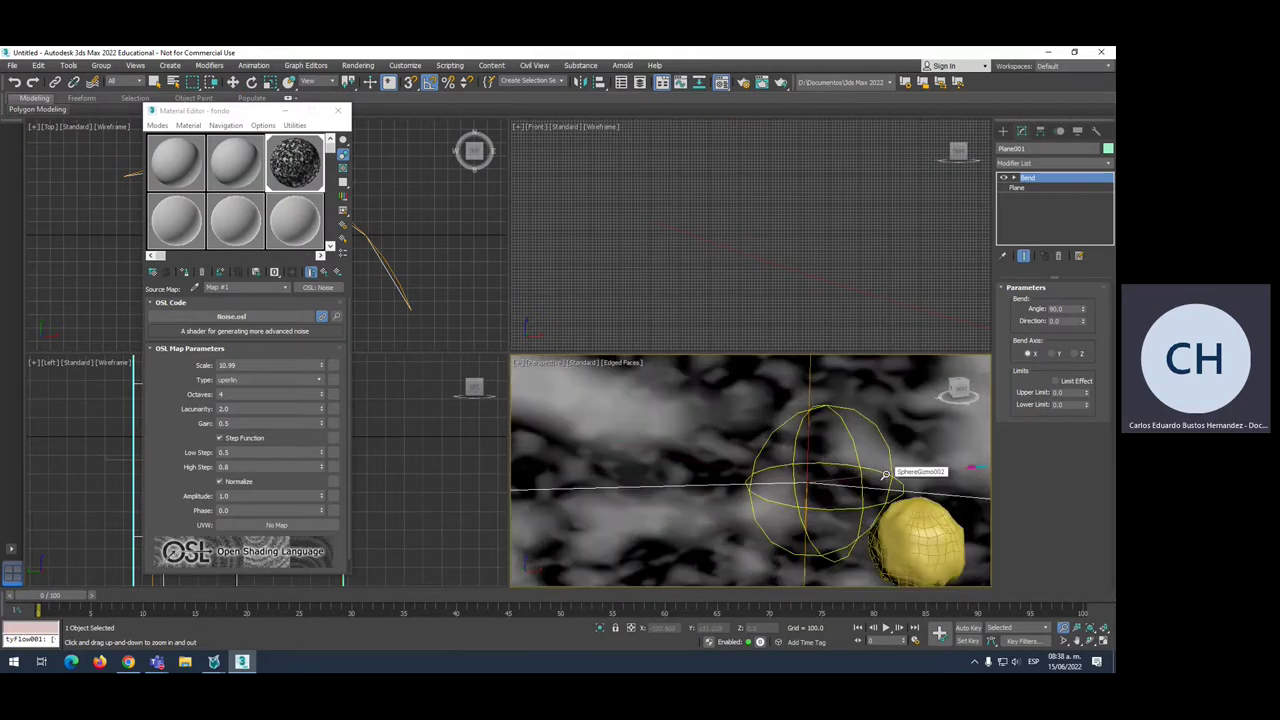
middle_click_drag(885, 473, 884, 470)
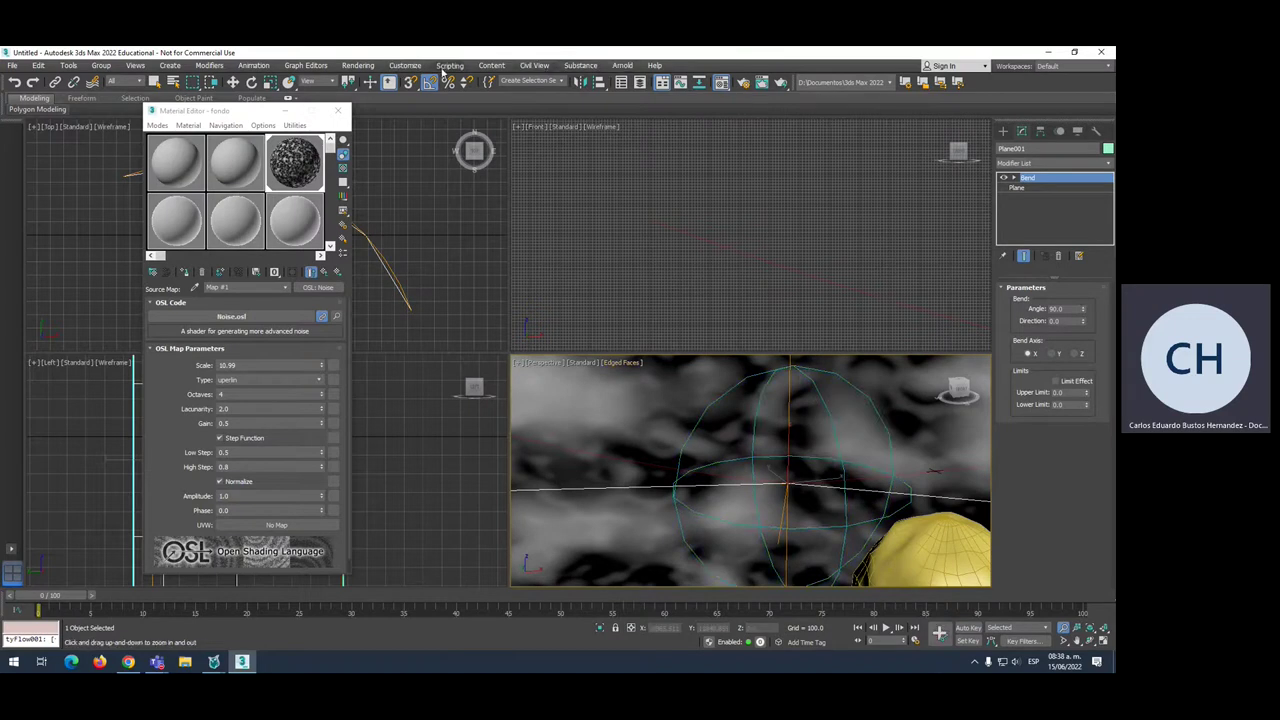
In Render Setup, set Time Output to Active Time Segment and bring up the Render Output file chooser
left_click(368, 66)
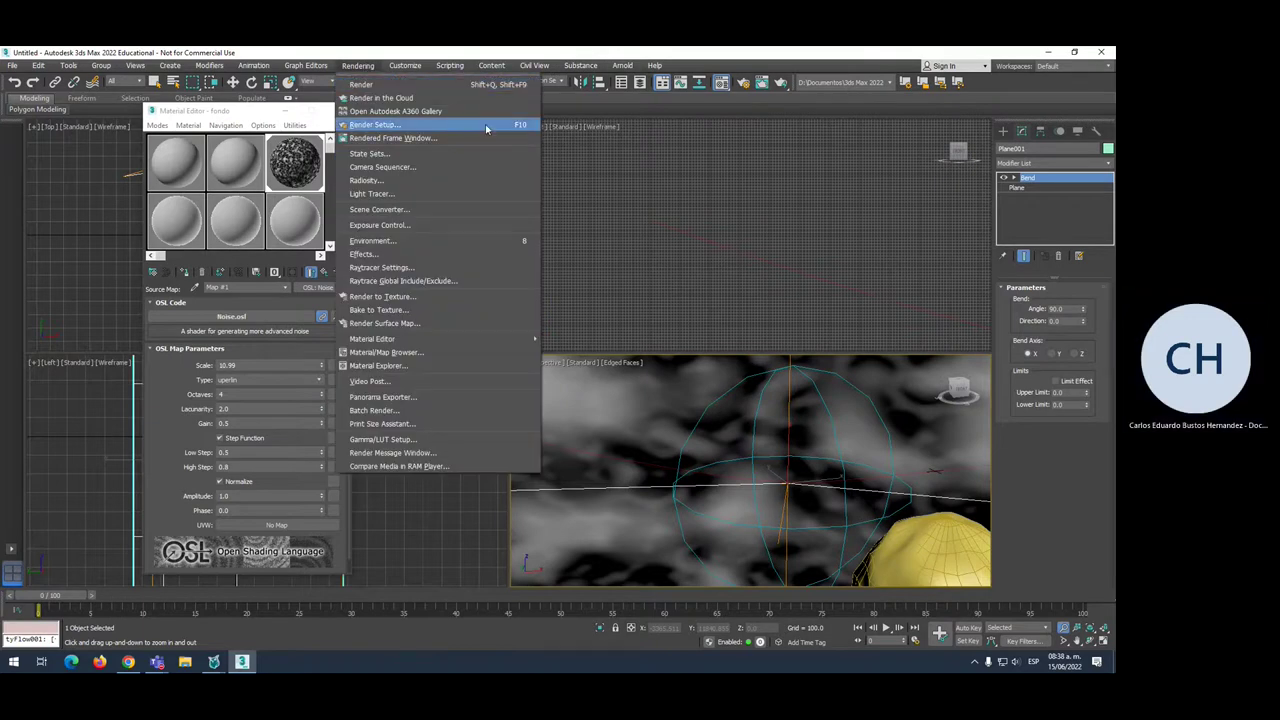
left_click(486, 124)
left_click(486, 221)
scroll(657, 317, "down", 3)
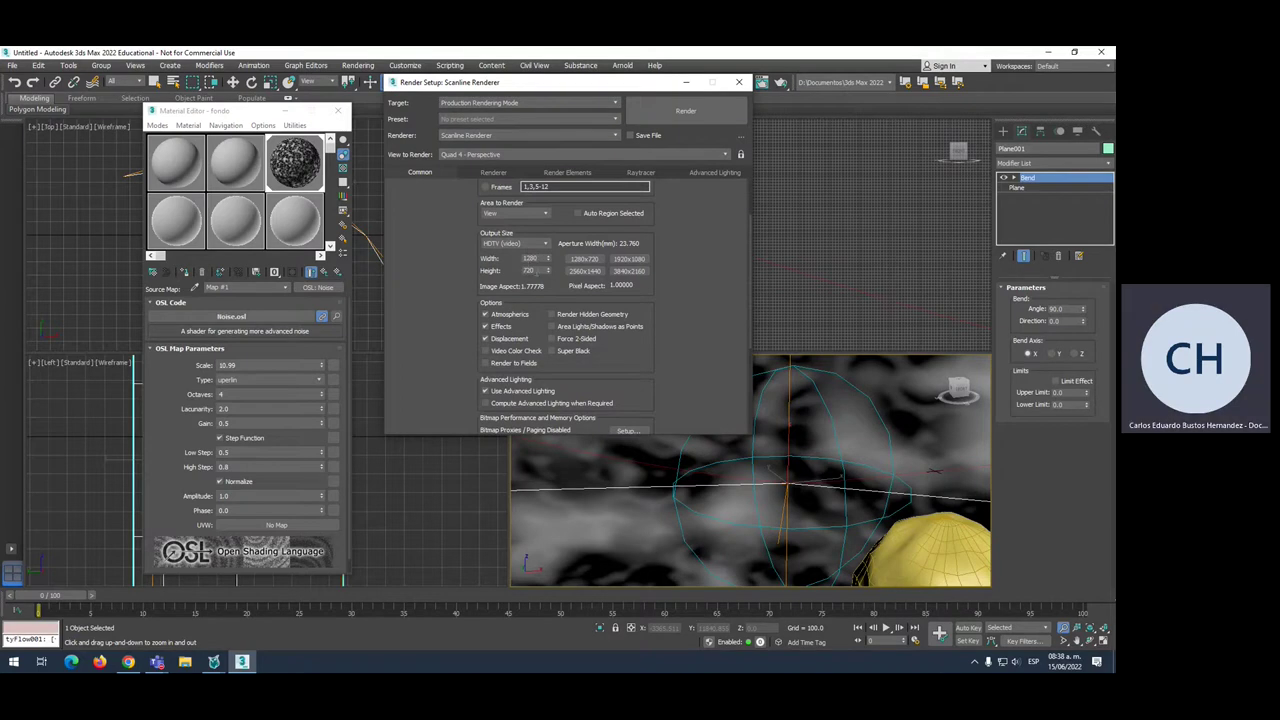
scroll(669, 307, "down", 3)
scroll(672, 300, "down", 2)
scroll(672, 298, "down", 2)
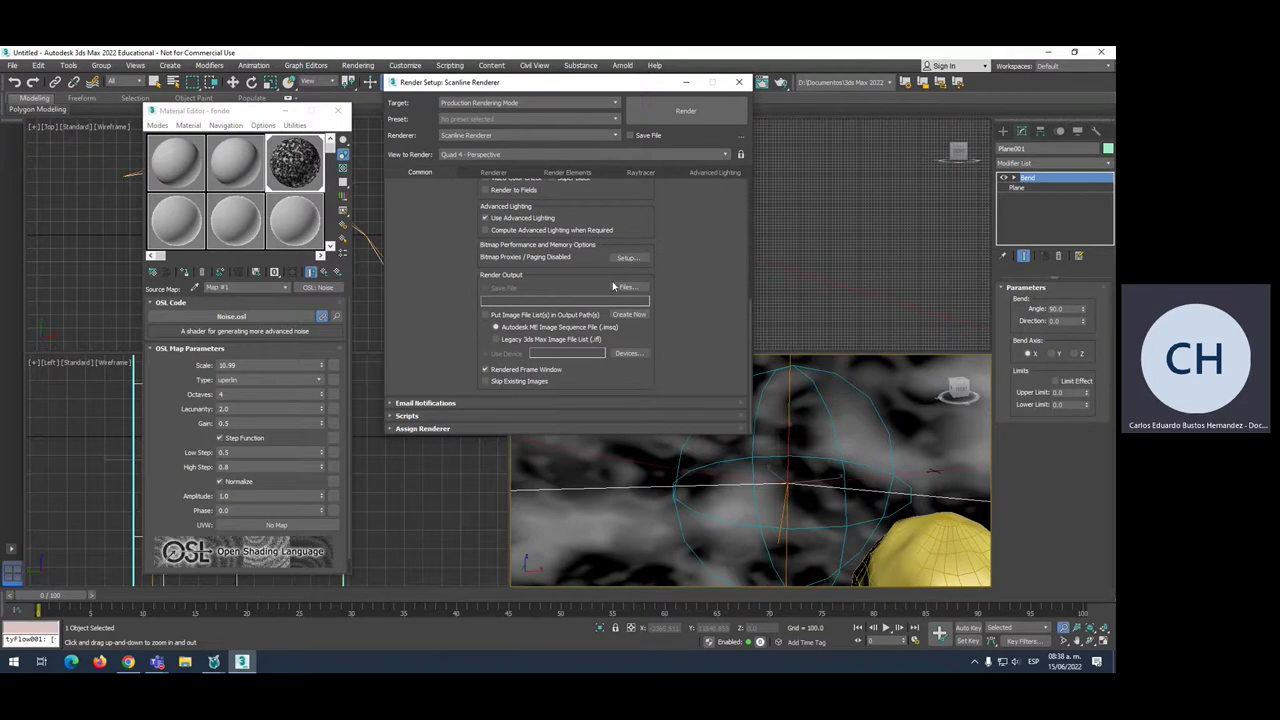
left_click(628, 287)
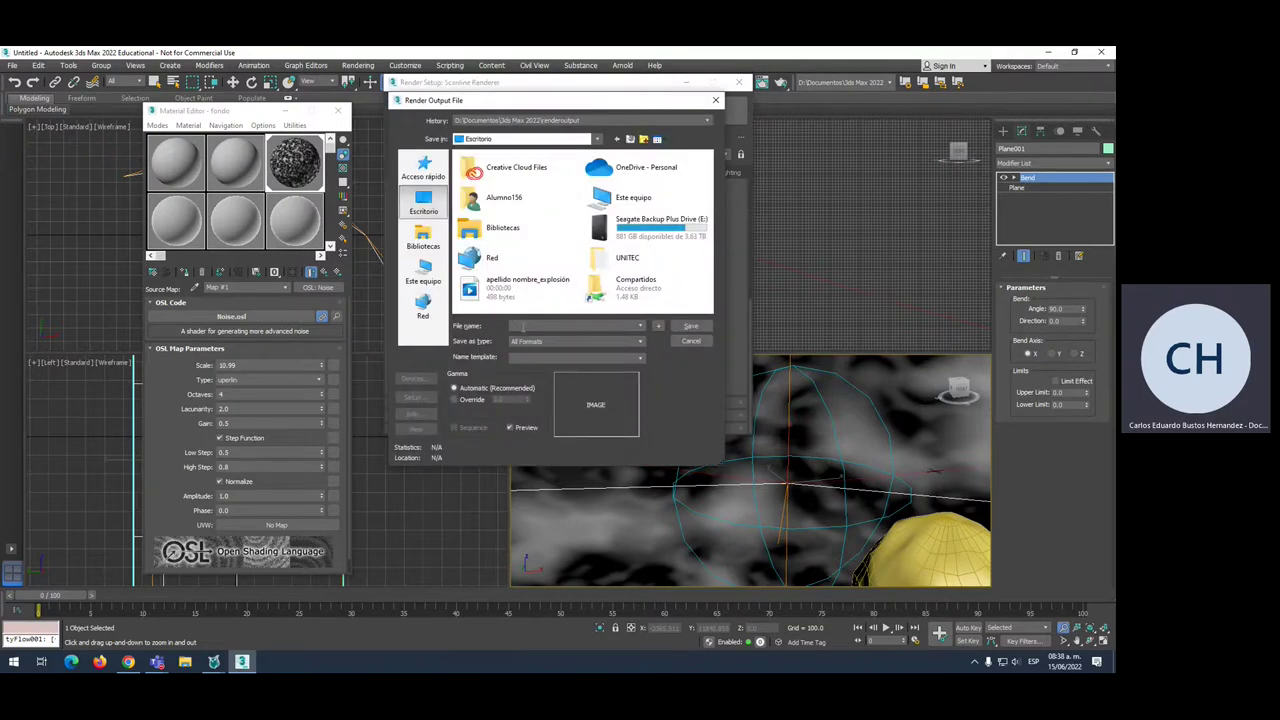
Save render output as try.mov on the Desktop, QuickTime with H.264 compression at 30 fps
left_click(530, 342)
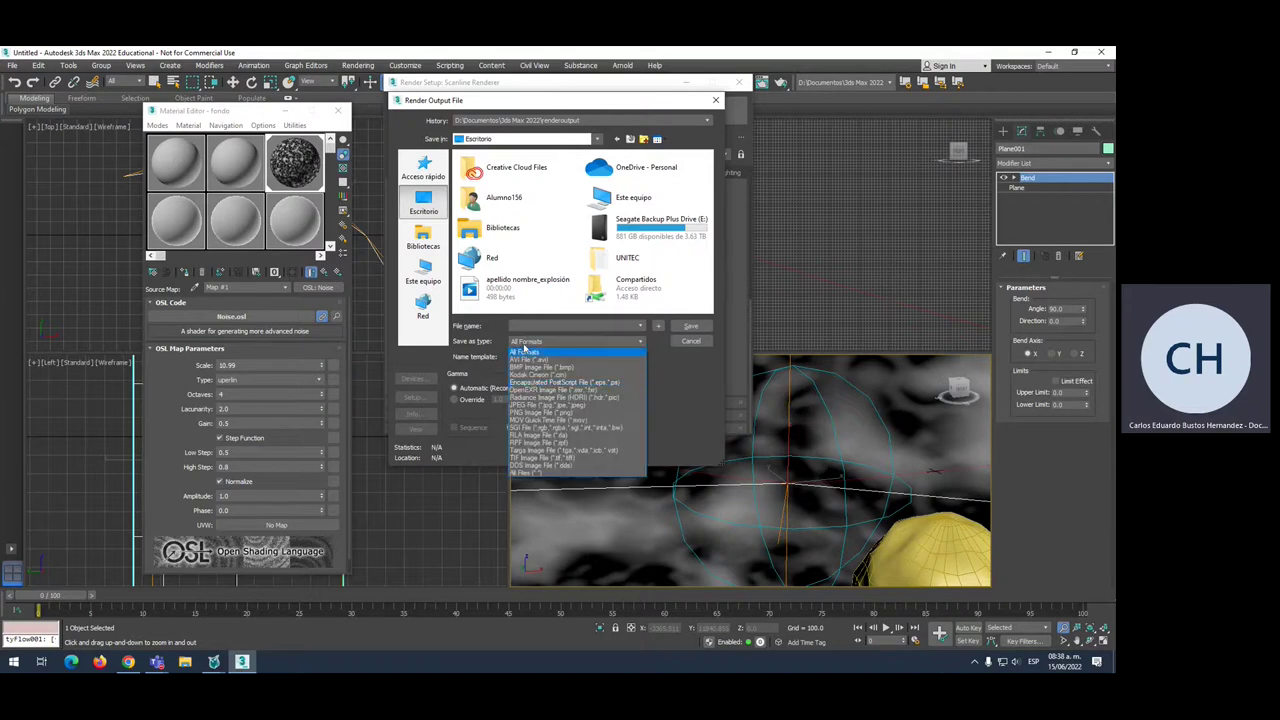
left_click(525, 350)
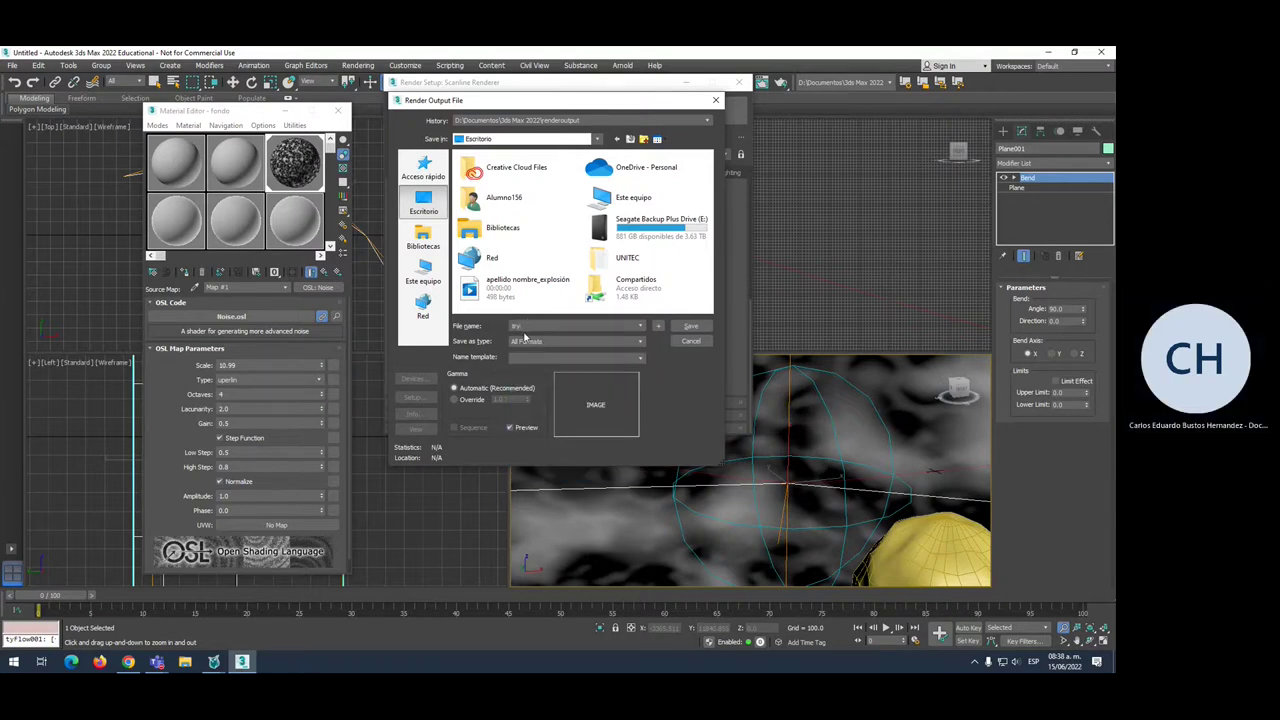
left_click(524, 340)
left_click(522, 421)
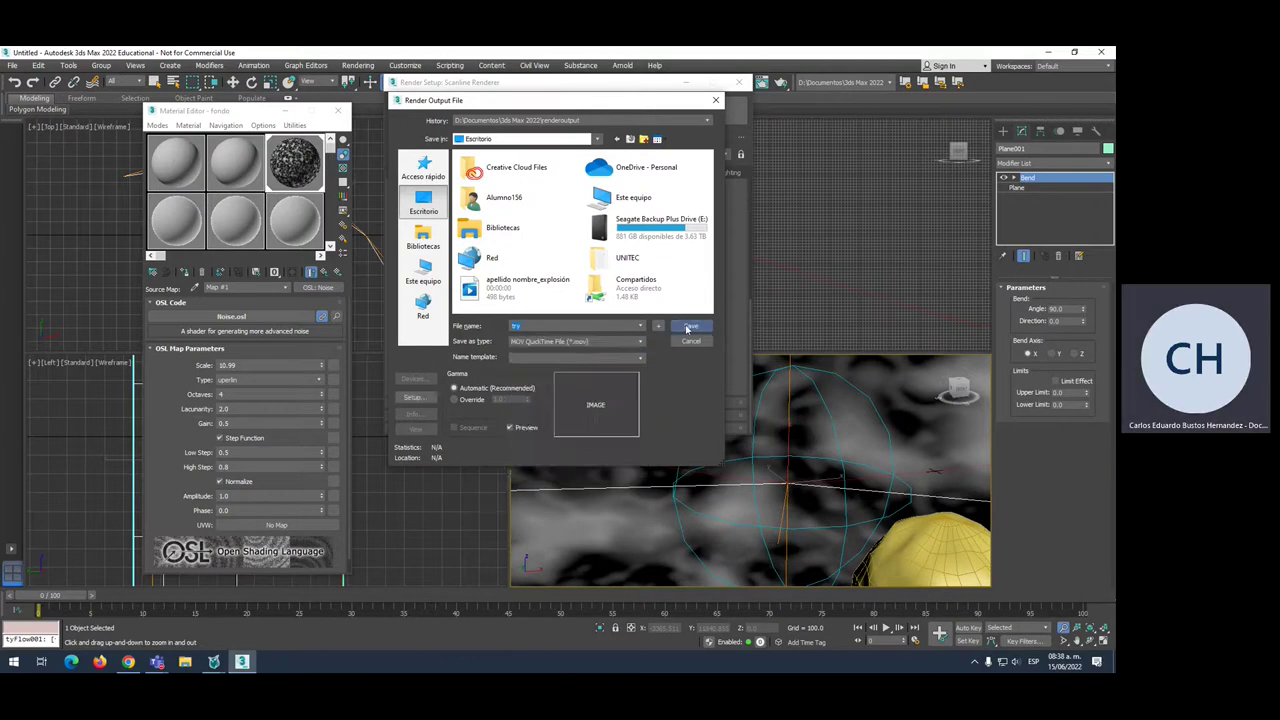
left_click(284, 173)
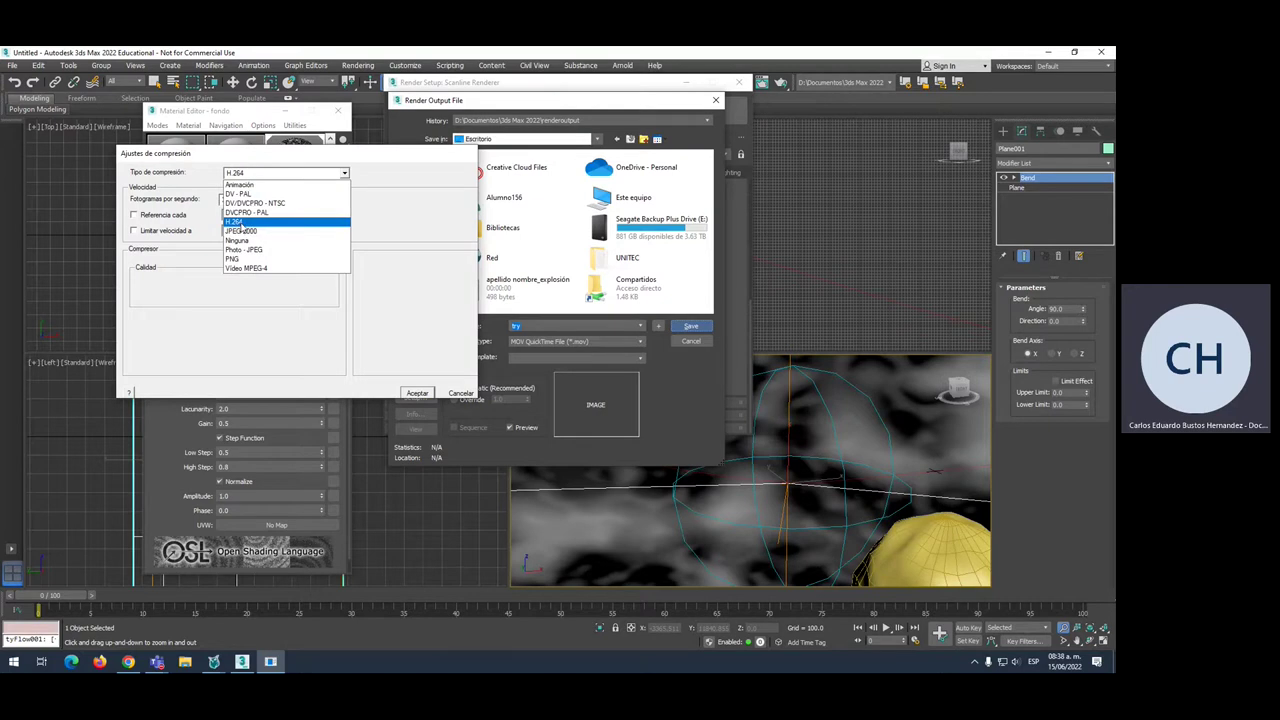
left_click(242, 222)
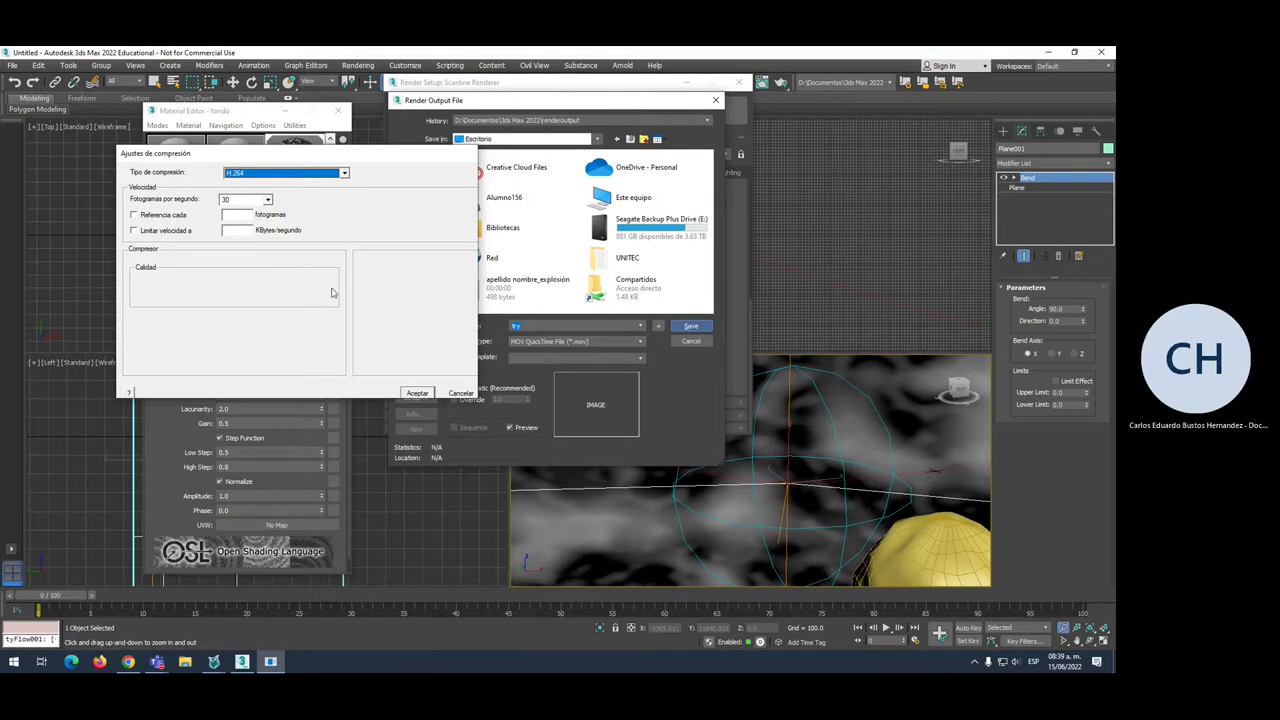
left_click(416, 393)
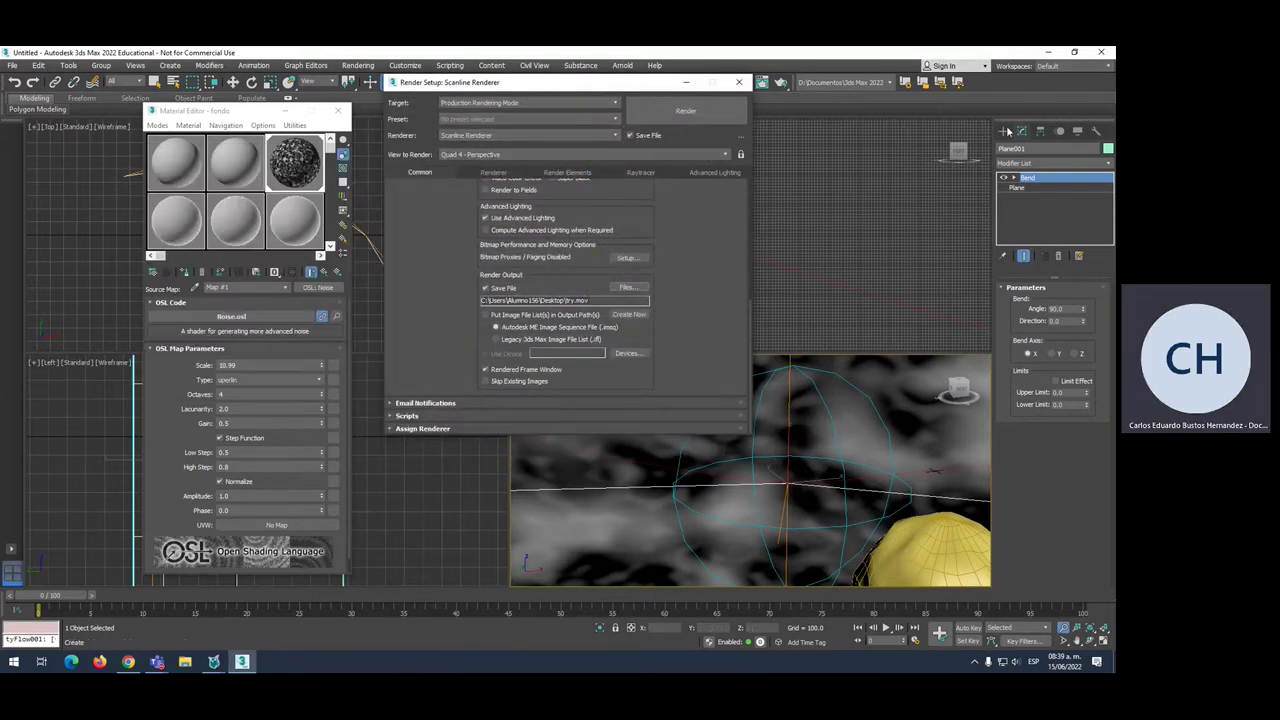
Place a Standard Skylight, Sky001, in the Perspective viewport above the sphere
left_click(1003, 131)
left_click(1033, 149)
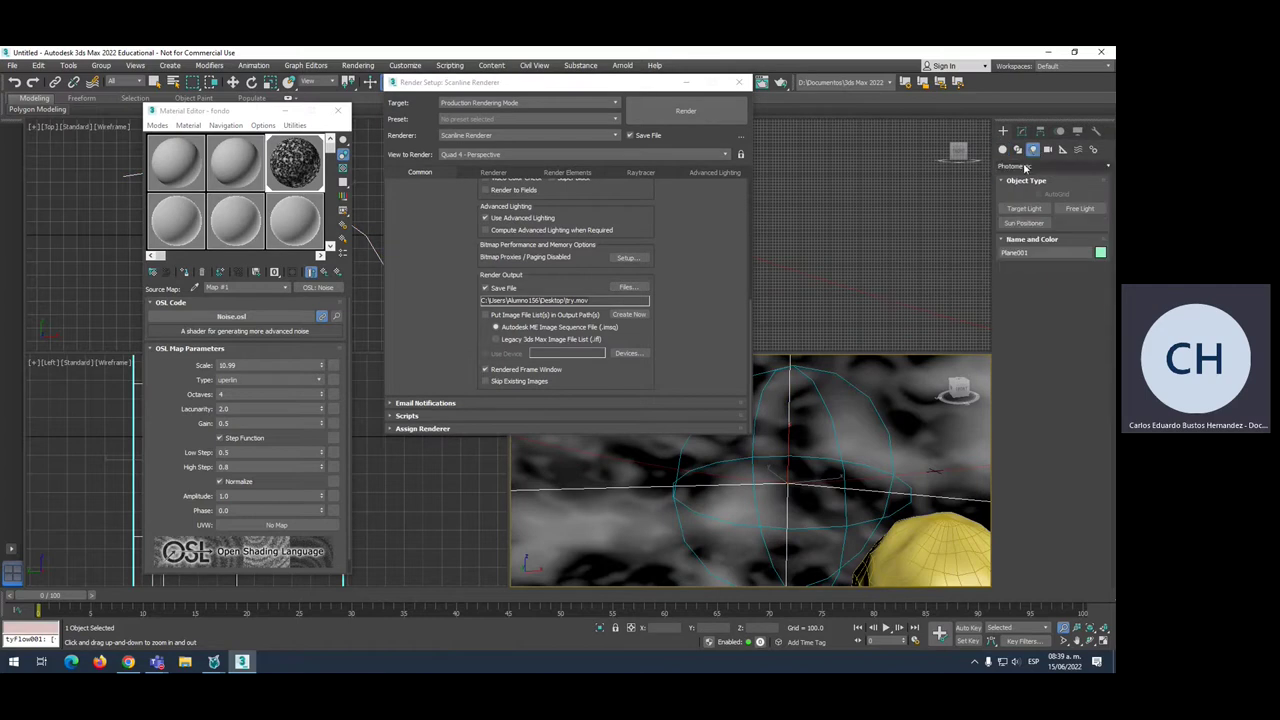
left_click(1020, 166)
left_click(1016, 190)
left_click(1077, 237)
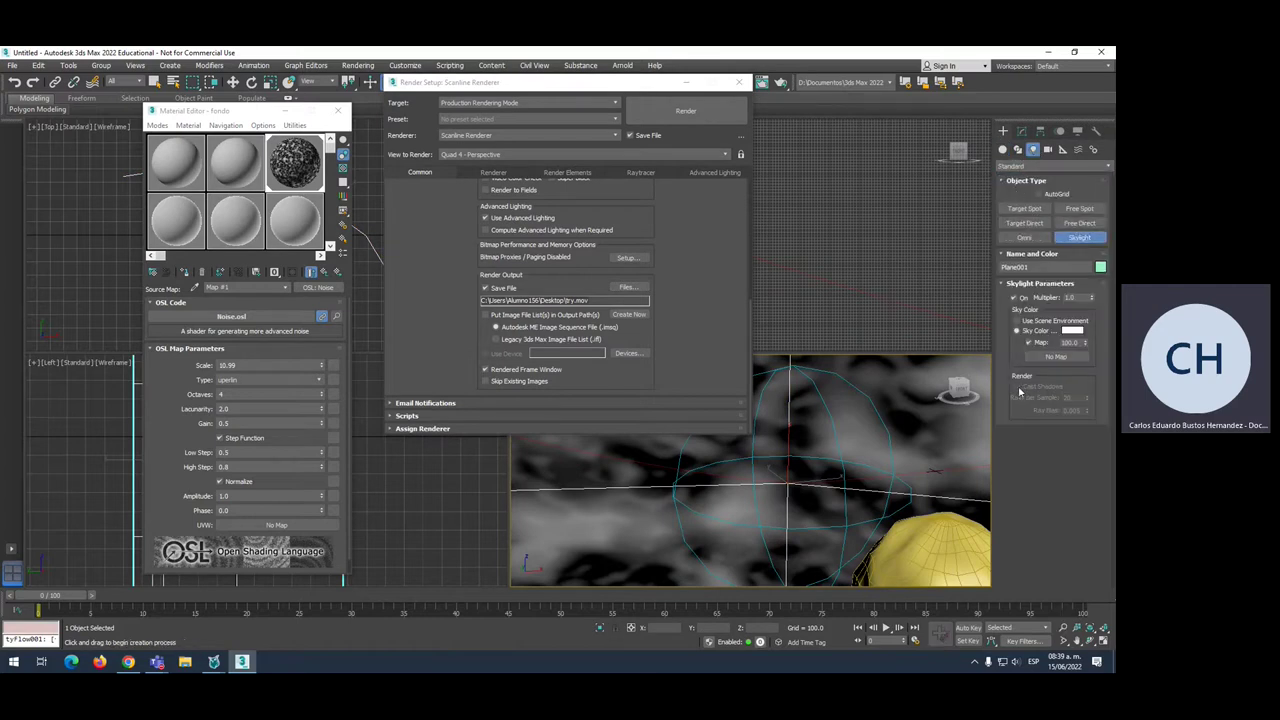
left_click(931, 437)
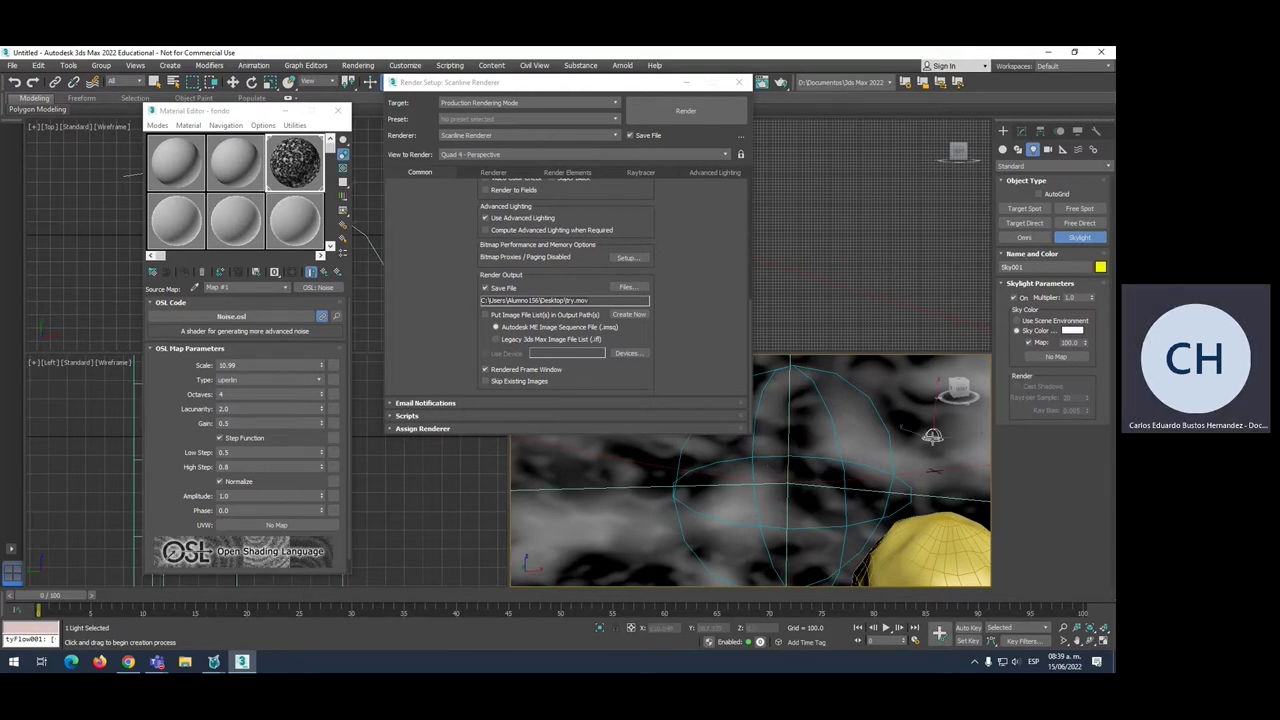
right_click(962, 474)
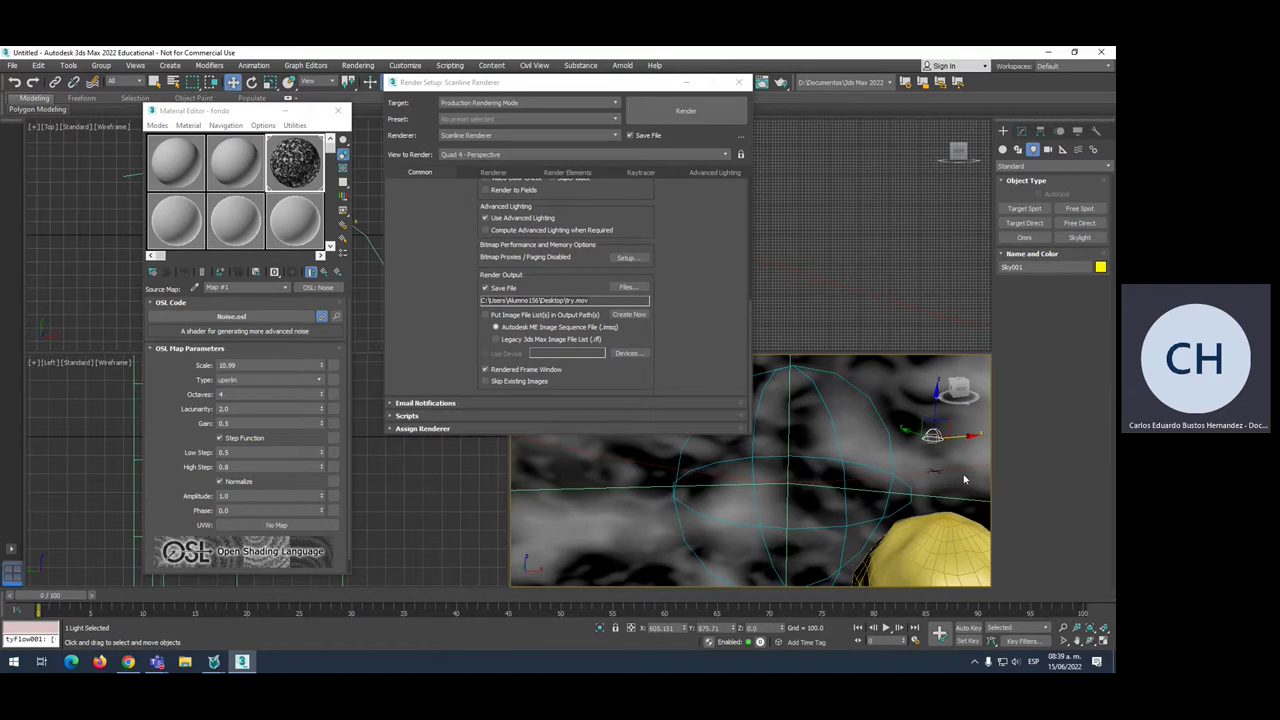
right_click(910, 395)
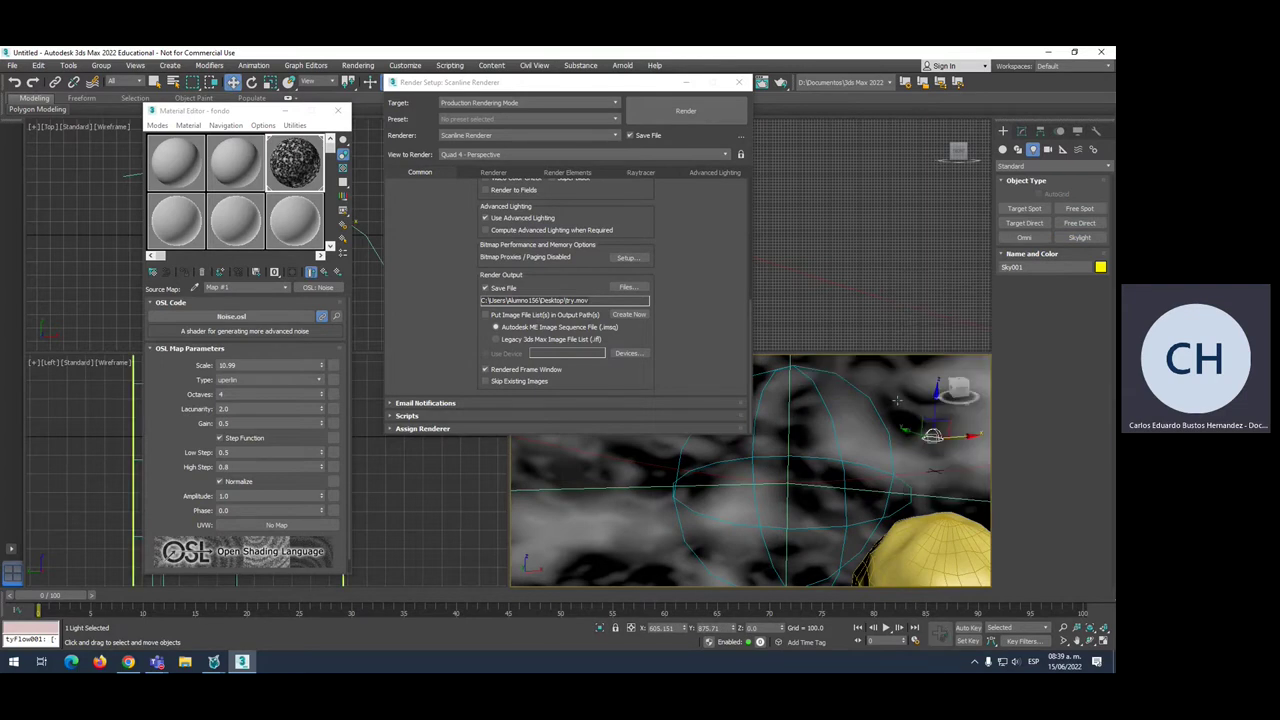
Start rendering the animation to try.mov, then close the frame and progress windows
left_click(685, 110)
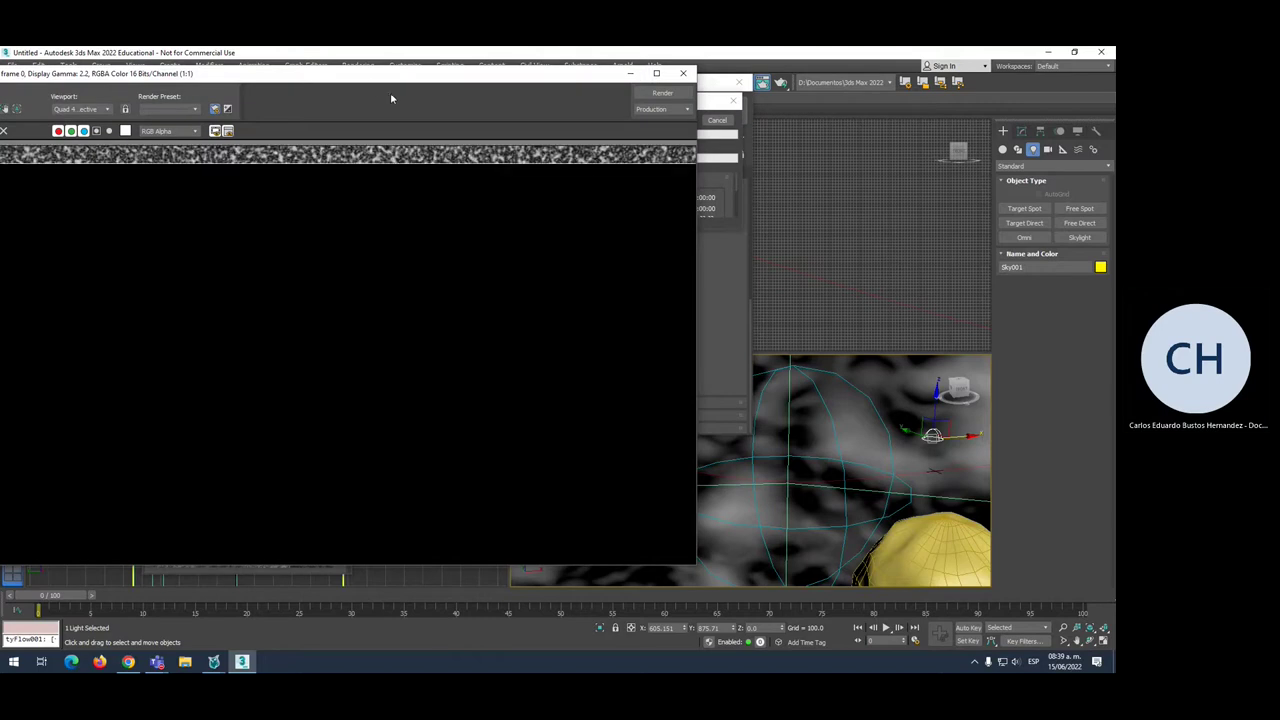
left_click_drag(369, 89, 515, 96)
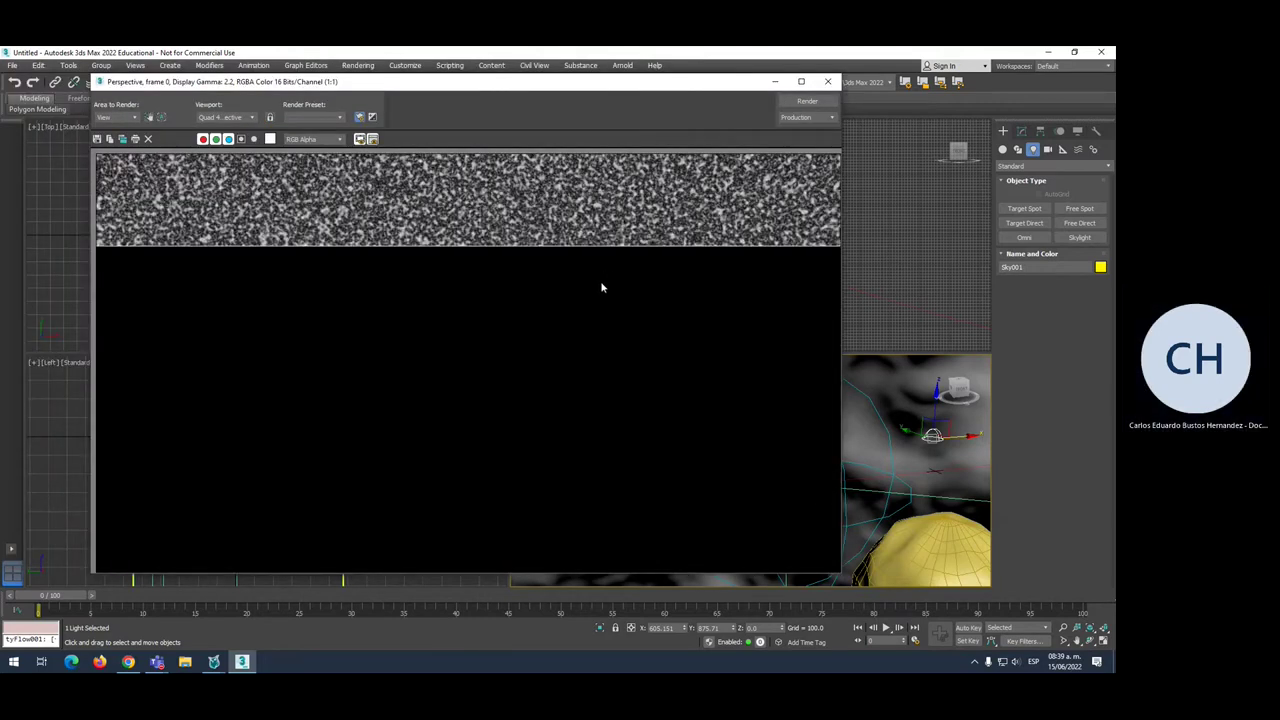
left_click_drag(548, 82, 597, 264)
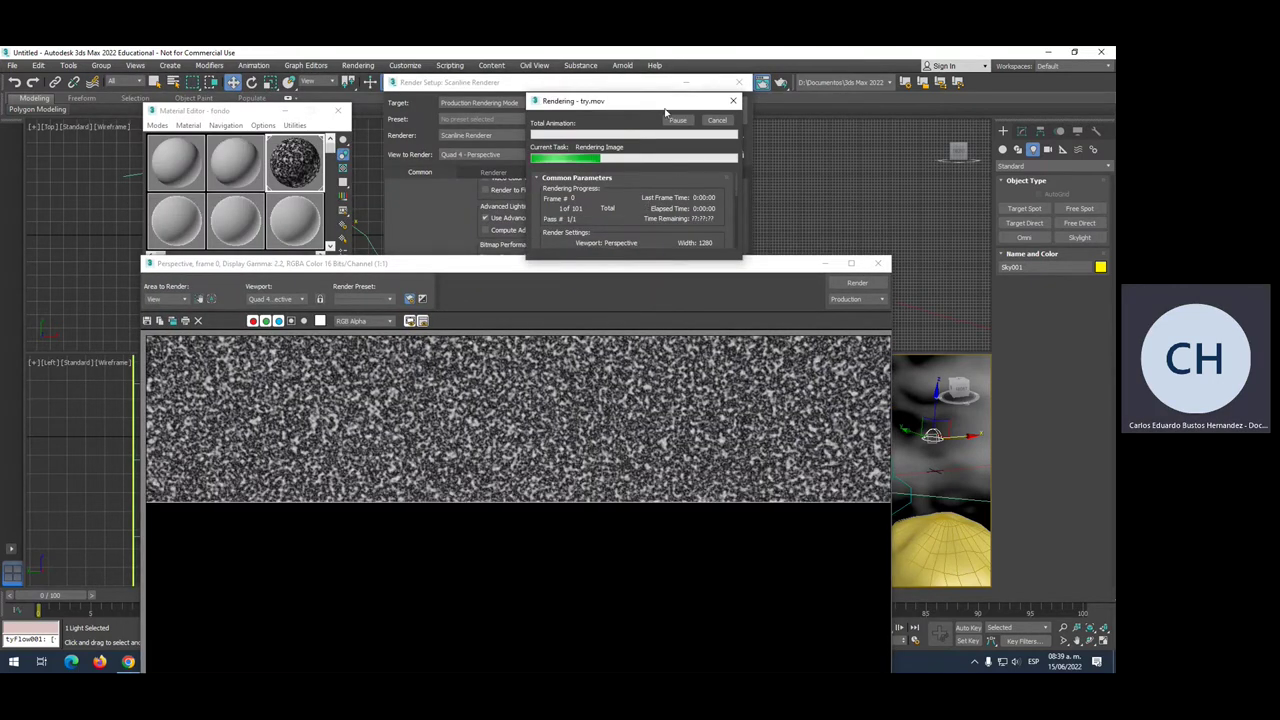
left_click_drag(668, 103, 674, 75)
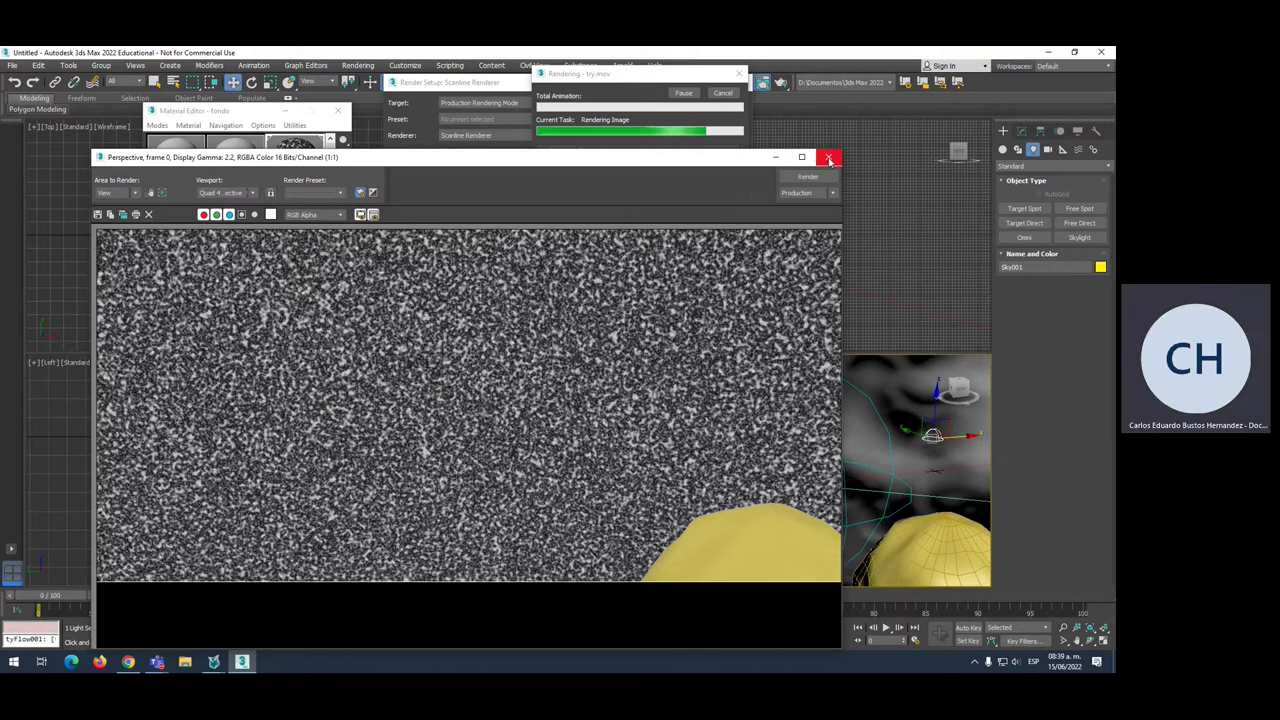
left_click(828, 157)
left_click(722, 92)
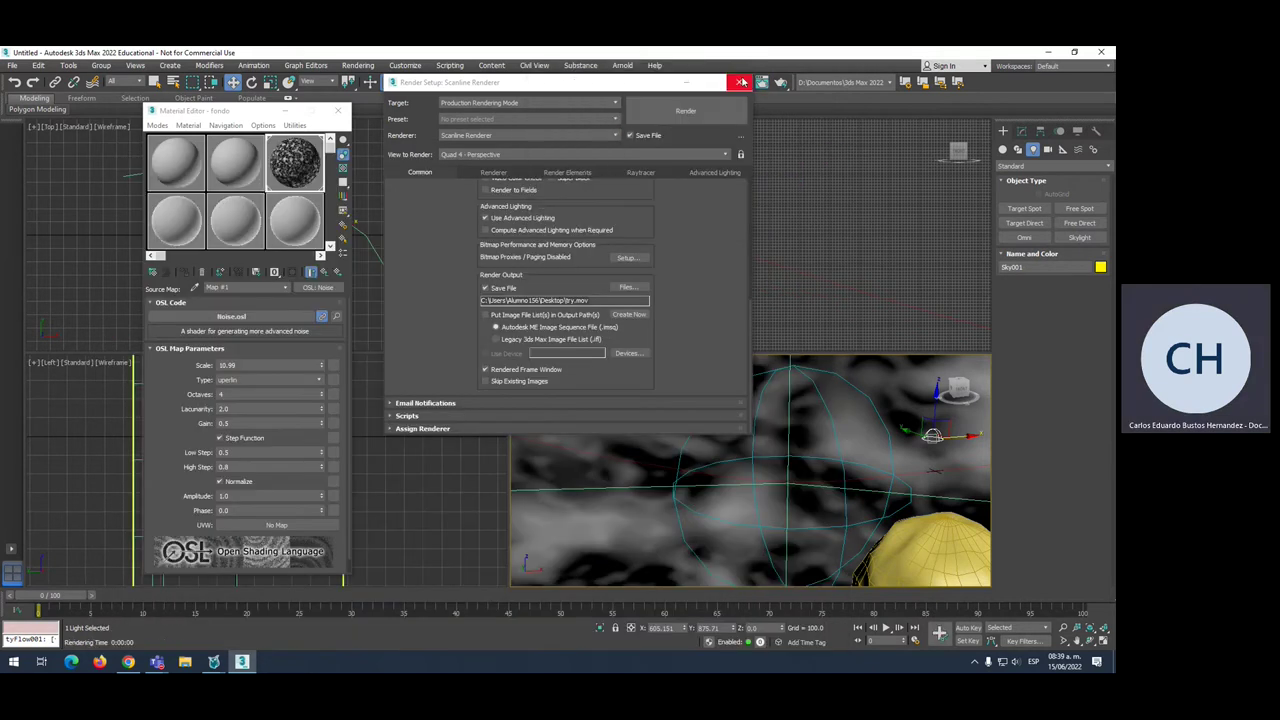
Stop sharing the teacher's screen in Insight Teacher Console, then switch toward Teams
key("alt+Tab")
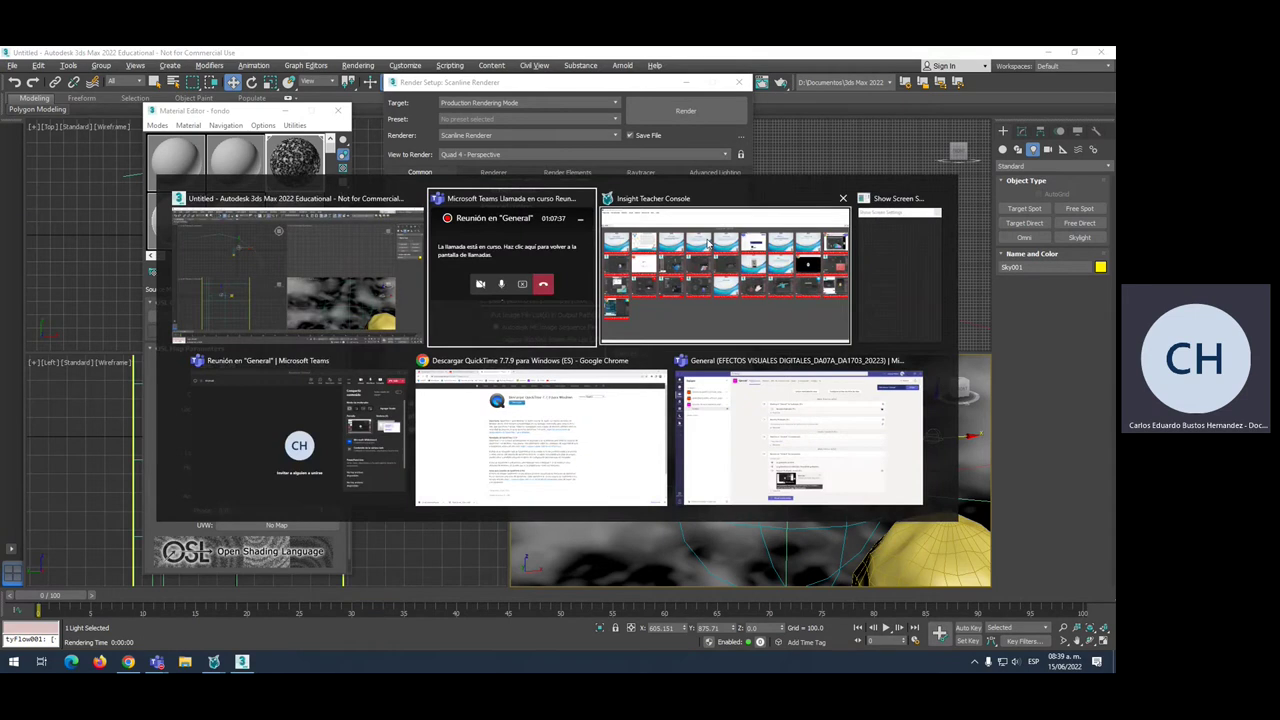
key("Escape")
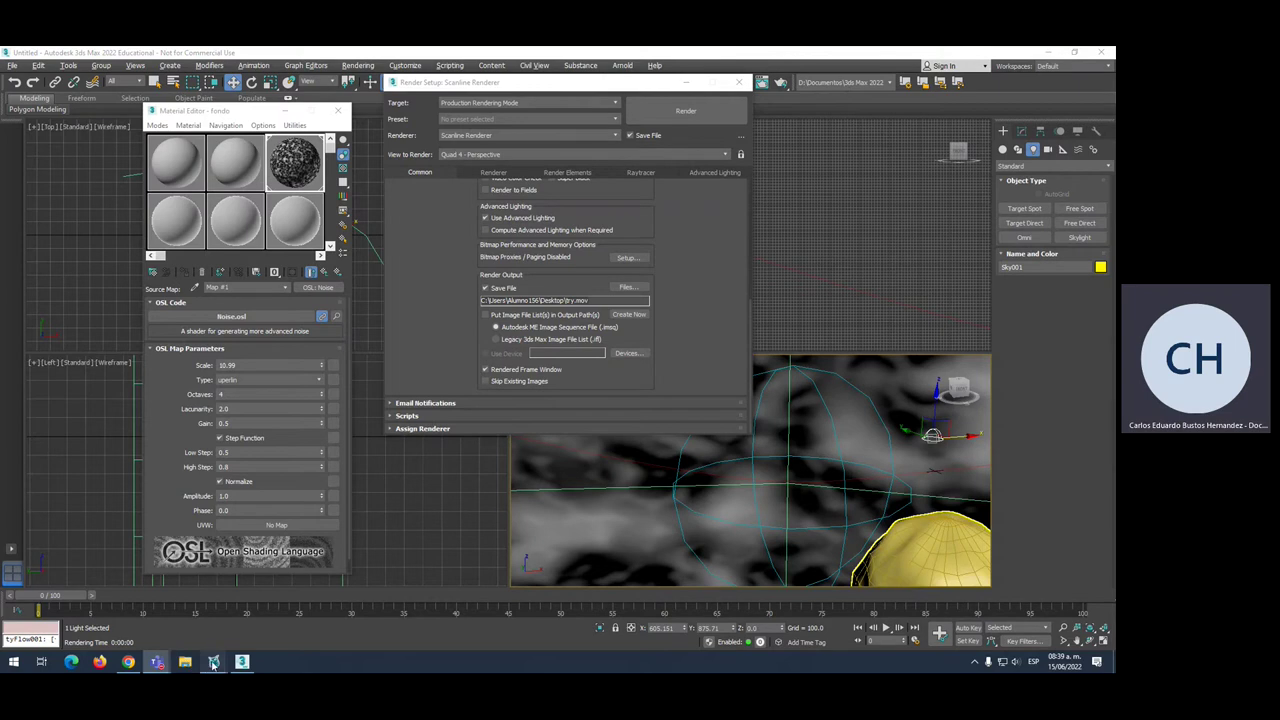
mouse_move(213, 662)
left_click(189, 575)
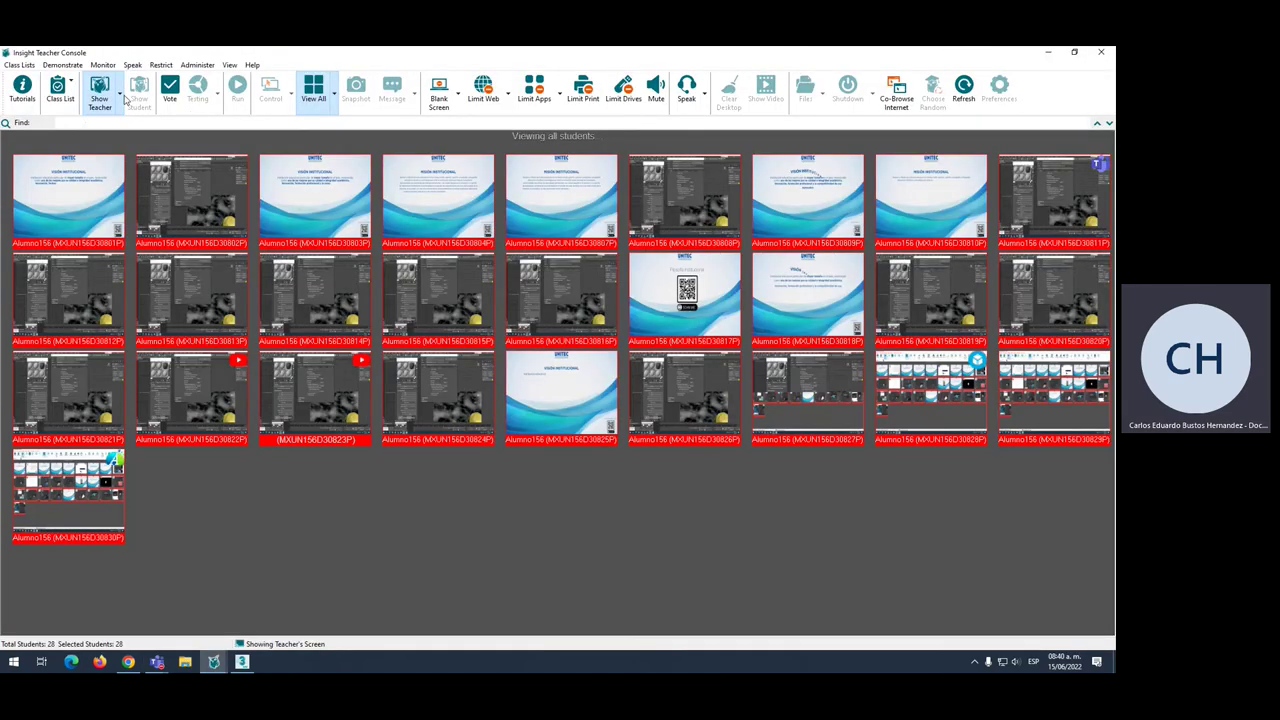
left_click(122, 97)
left_click(116, 152)
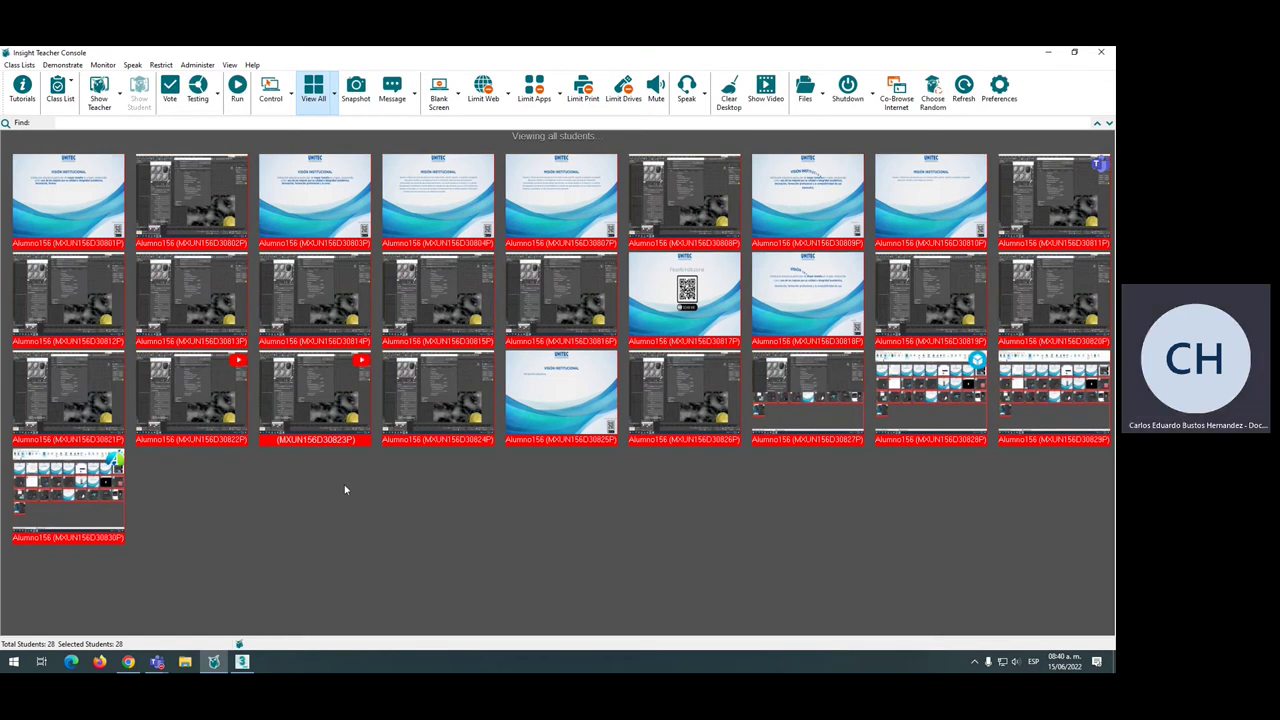
key("alt+Tab")
key("alt+Tab")
key("alt+Tab")
key("alt+Tab")
key("alt+Tab")
key("alt+Tab")
key("alt+Tab")
key("alt+Tab")
key("alt+Tab")
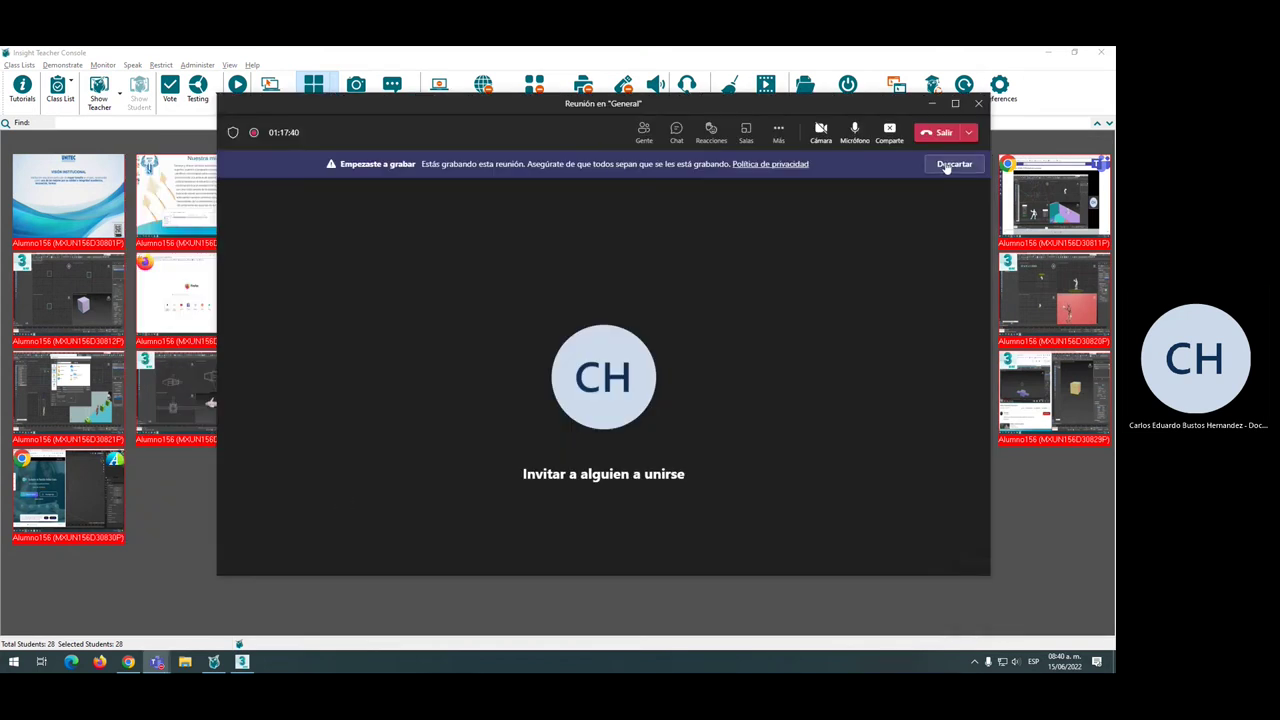
Dismiss the Teams recording notice and open the meeting's More actions menu
left_click(941, 165)
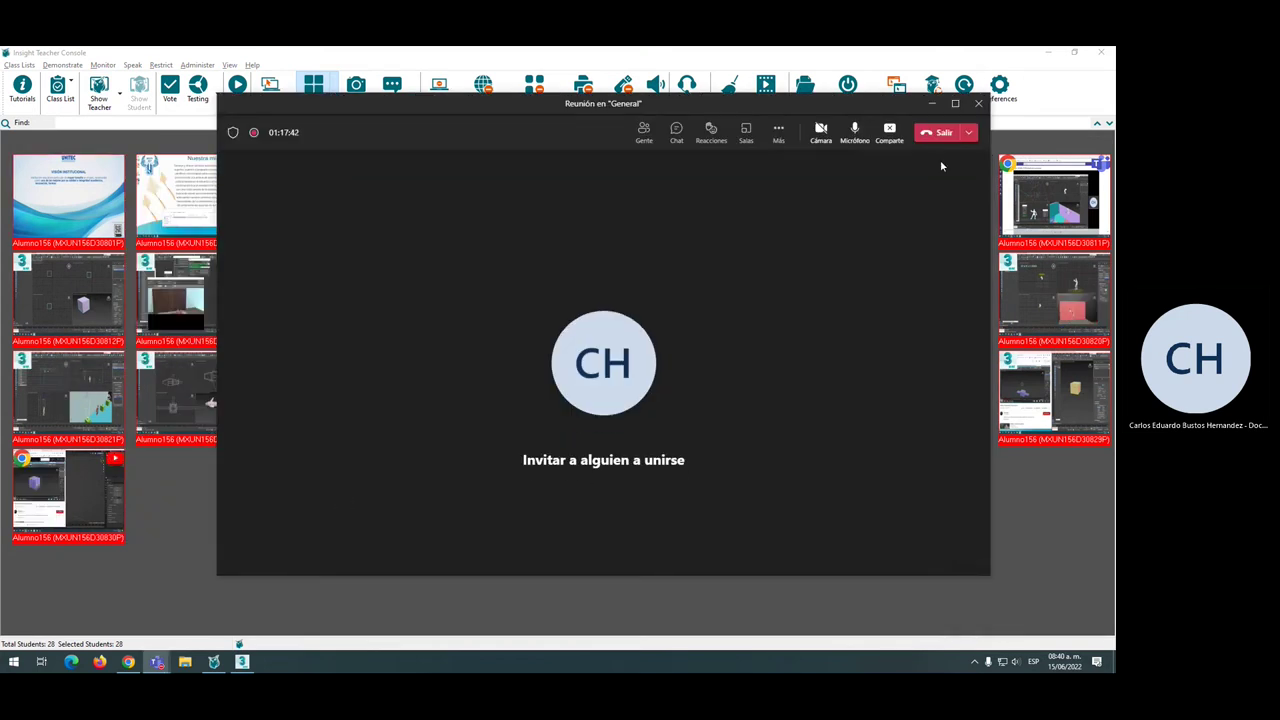
left_click(785, 136)
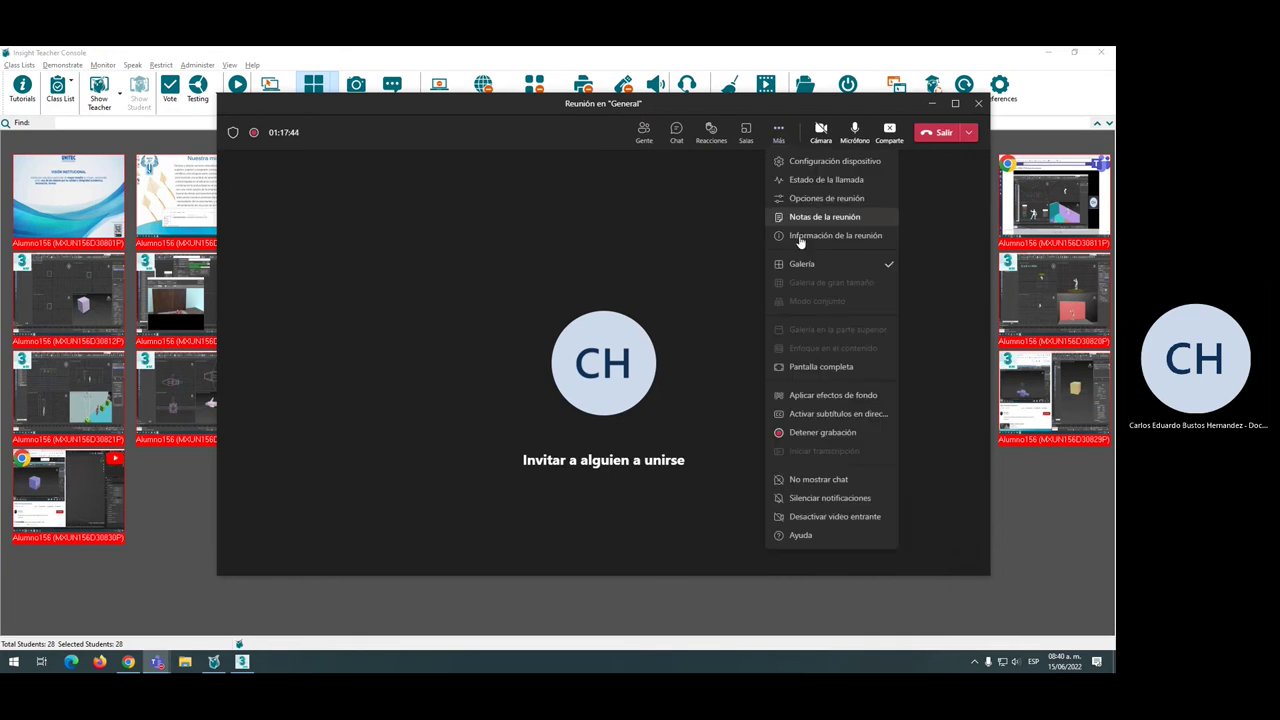